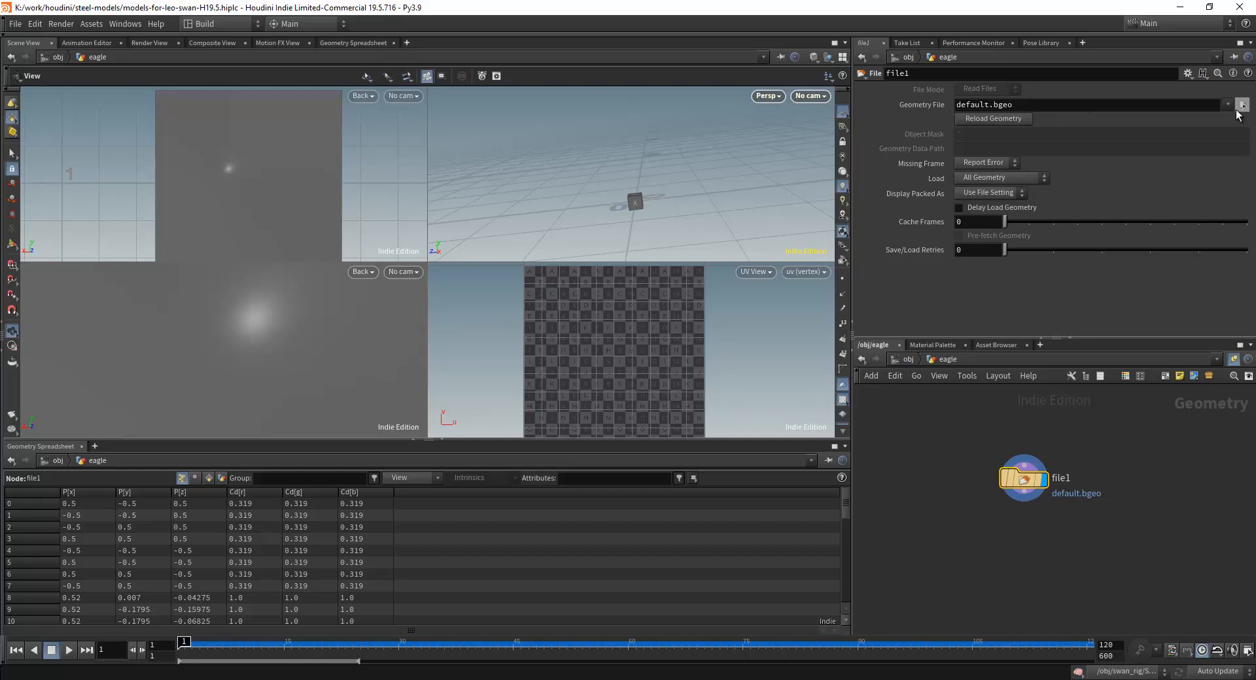
Load eagle_for_houdini.fbx from the $HIP/_src-model folder as the file1 node's geometry file.
click(1242, 105)
click(985, 76)
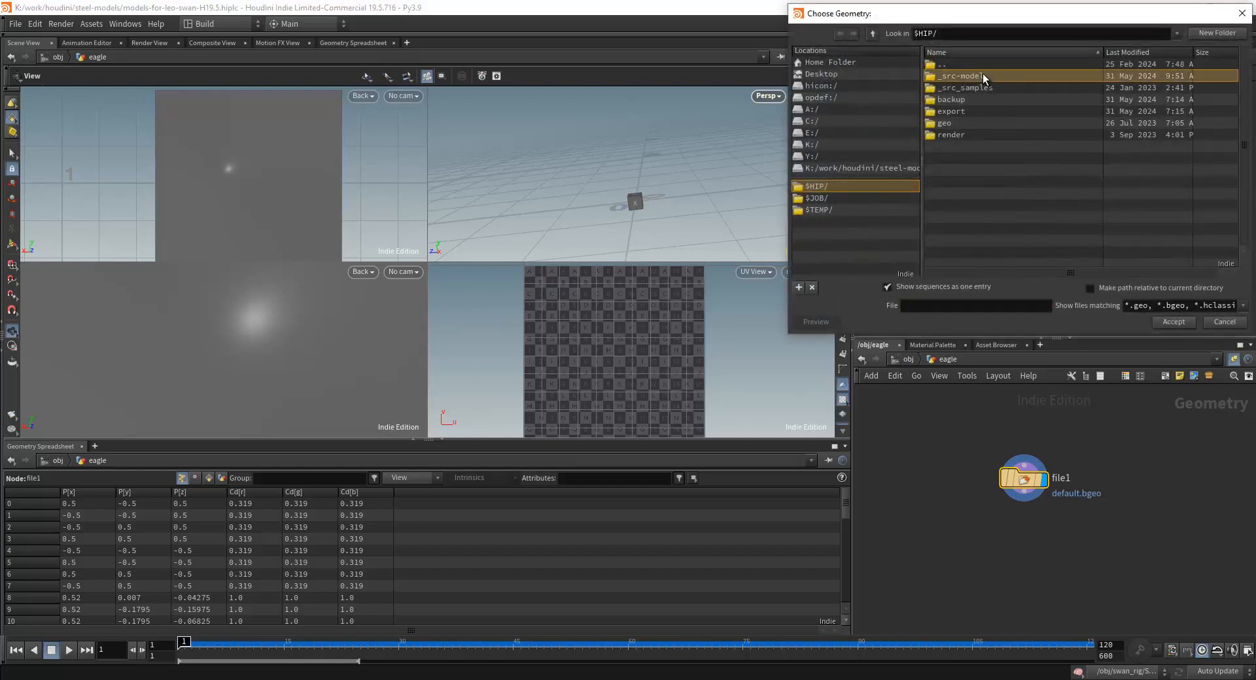
double_click(983, 76)
scroll(1020, 176, down, 3)
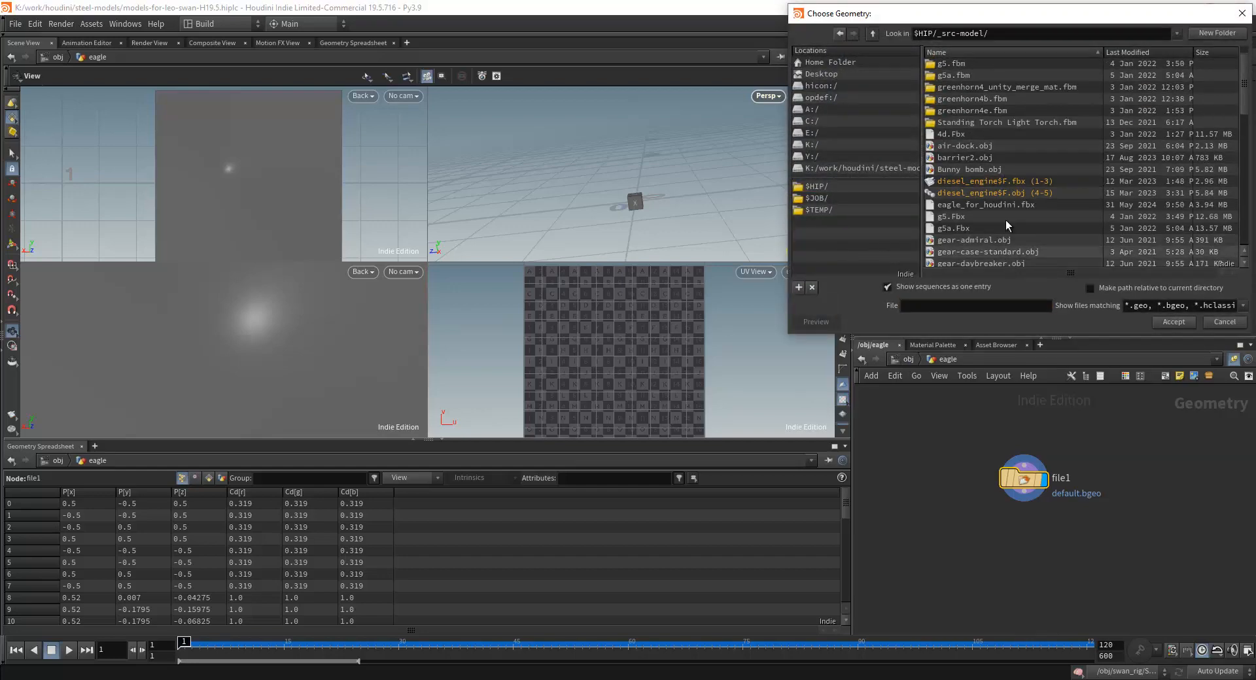
scroll(1020, 216, down, 2)
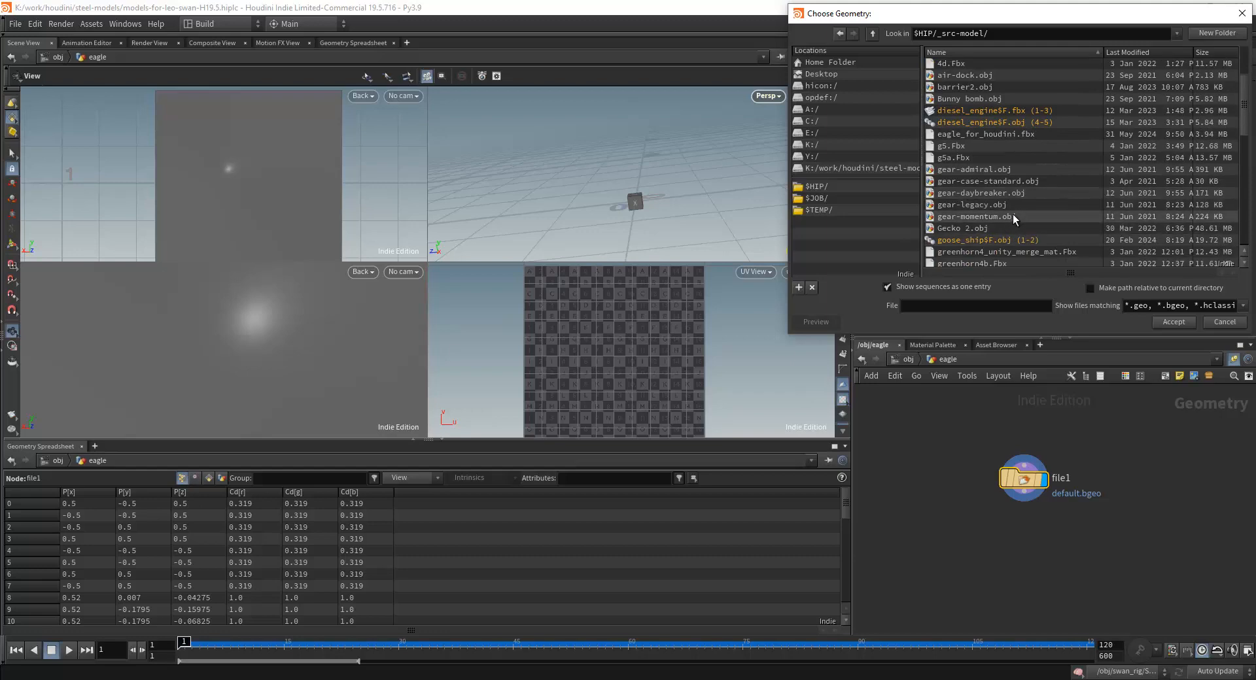
scroll(1002, 221, down, 1)
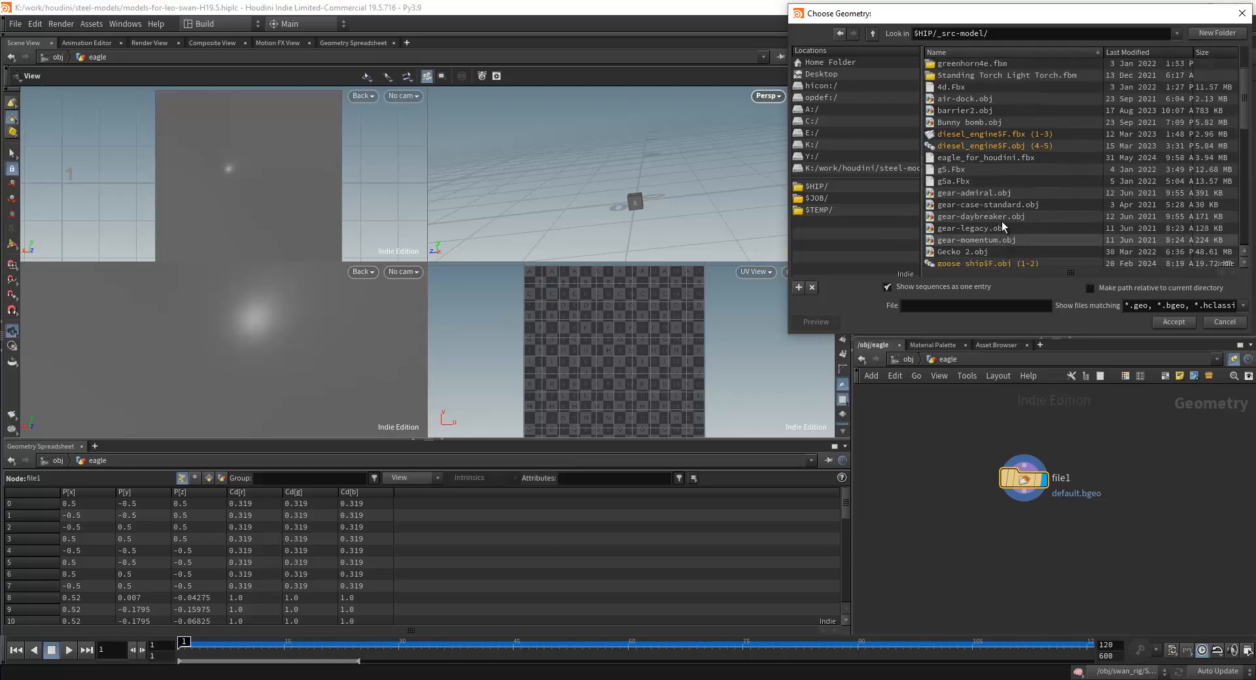
scroll(1001, 219, down, 11)
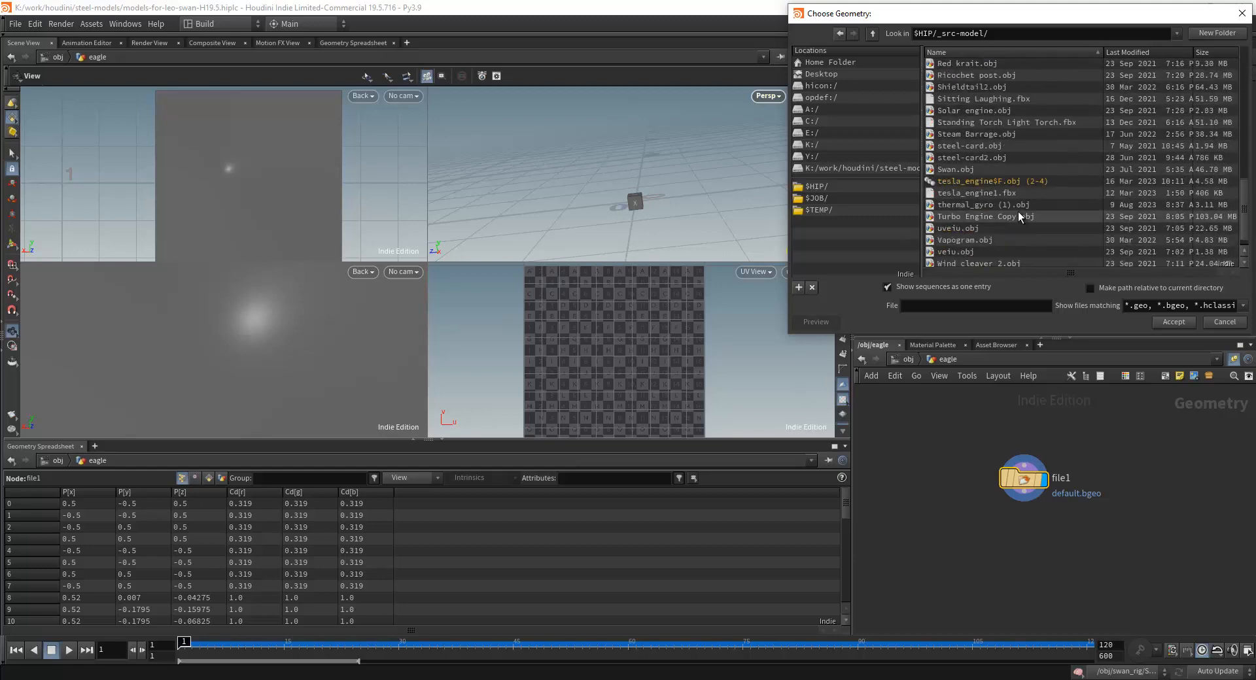
scroll(1021, 213, up, 1)
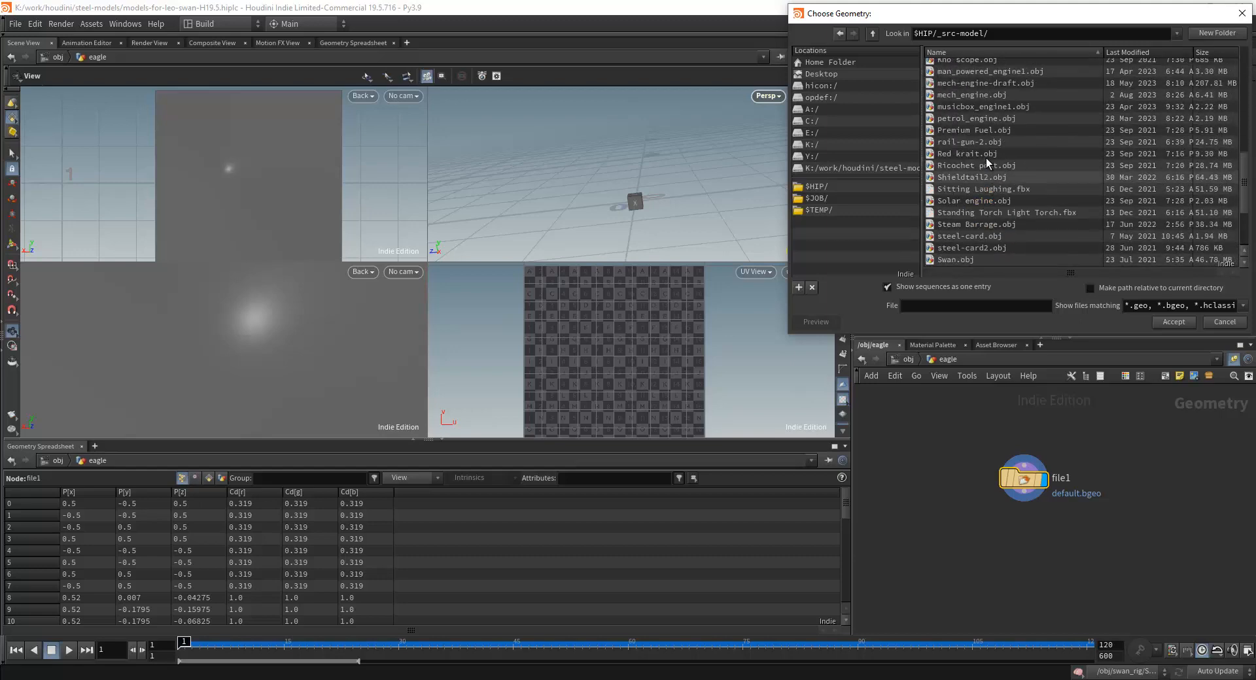
scroll(987, 157, up, 5)
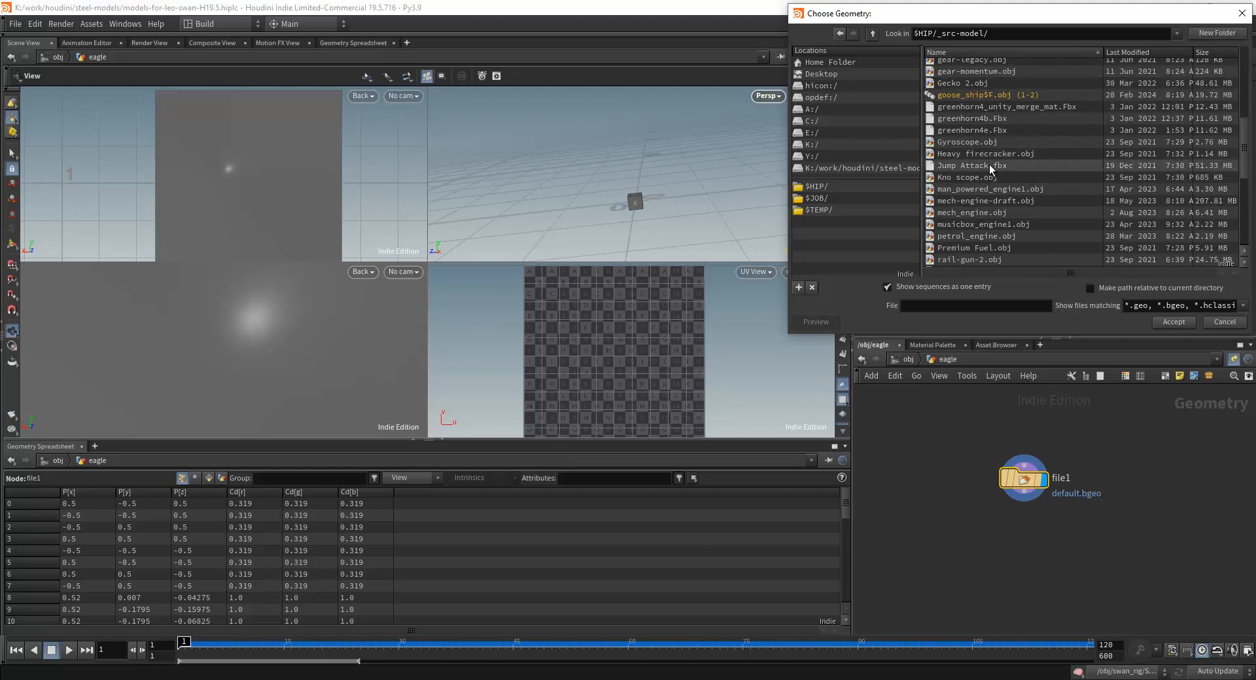
scroll(991, 186, up, 2)
scroll(971, 116, up, 2)
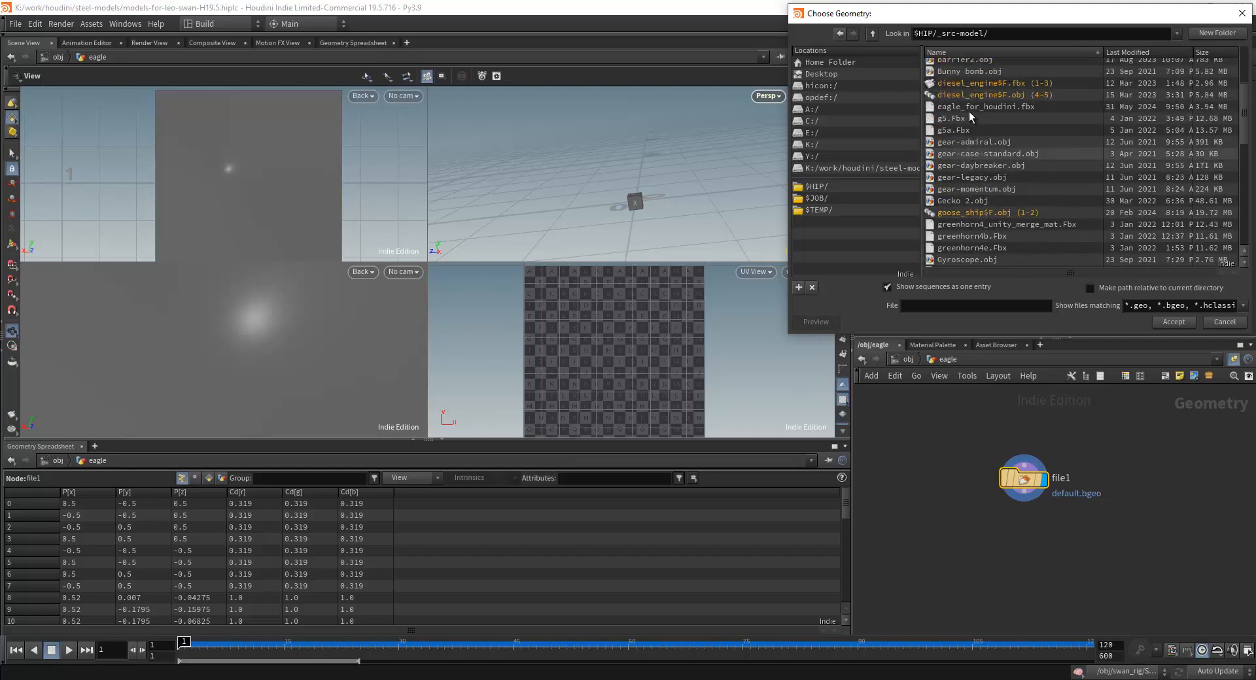
click(971, 102)
click(1164, 322)
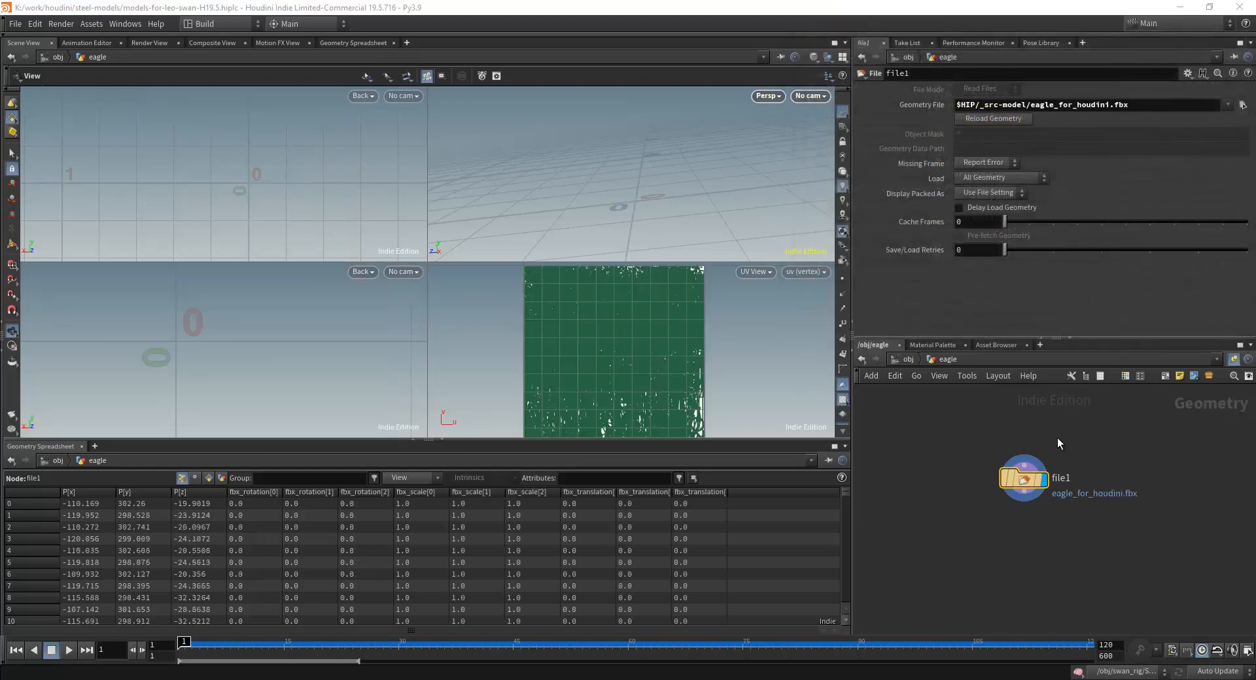
Add a Group Create node below file1, connect file1 to its first input and make it the displayed node.
click(1082, 473)
scroll(1056, 523, up, 3)
scroll(1029, 470, down, 2)
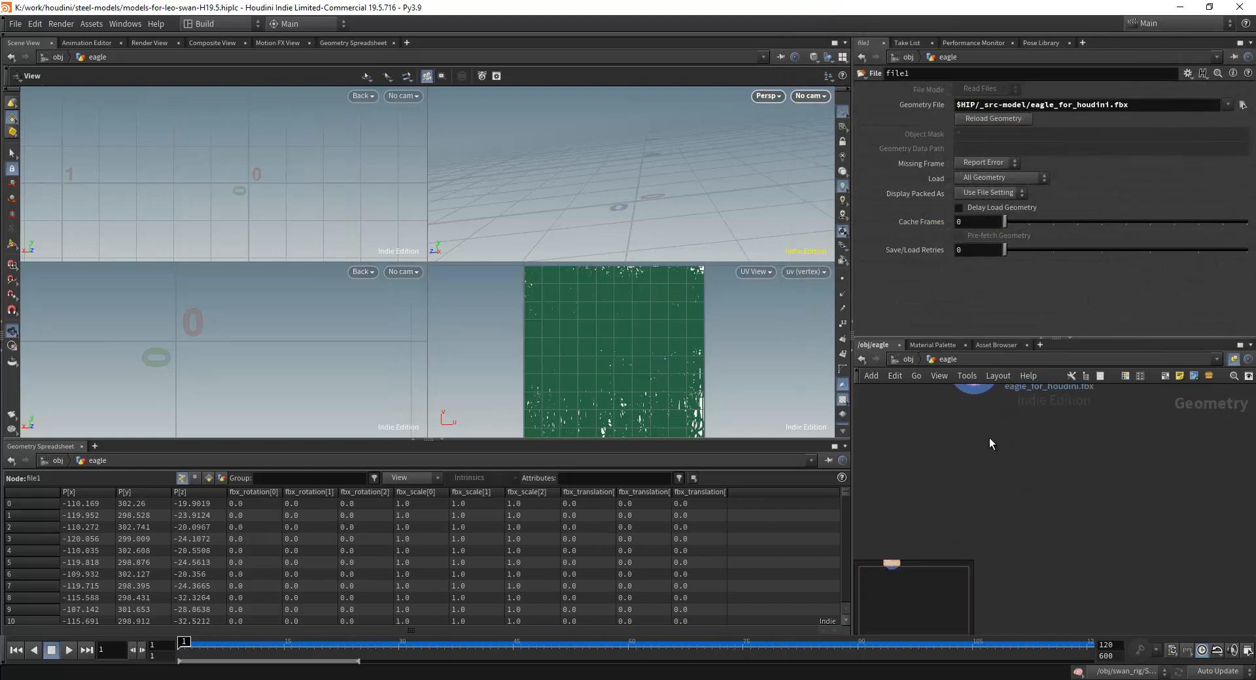
scroll(986, 461, down, 1)
key(Tab)
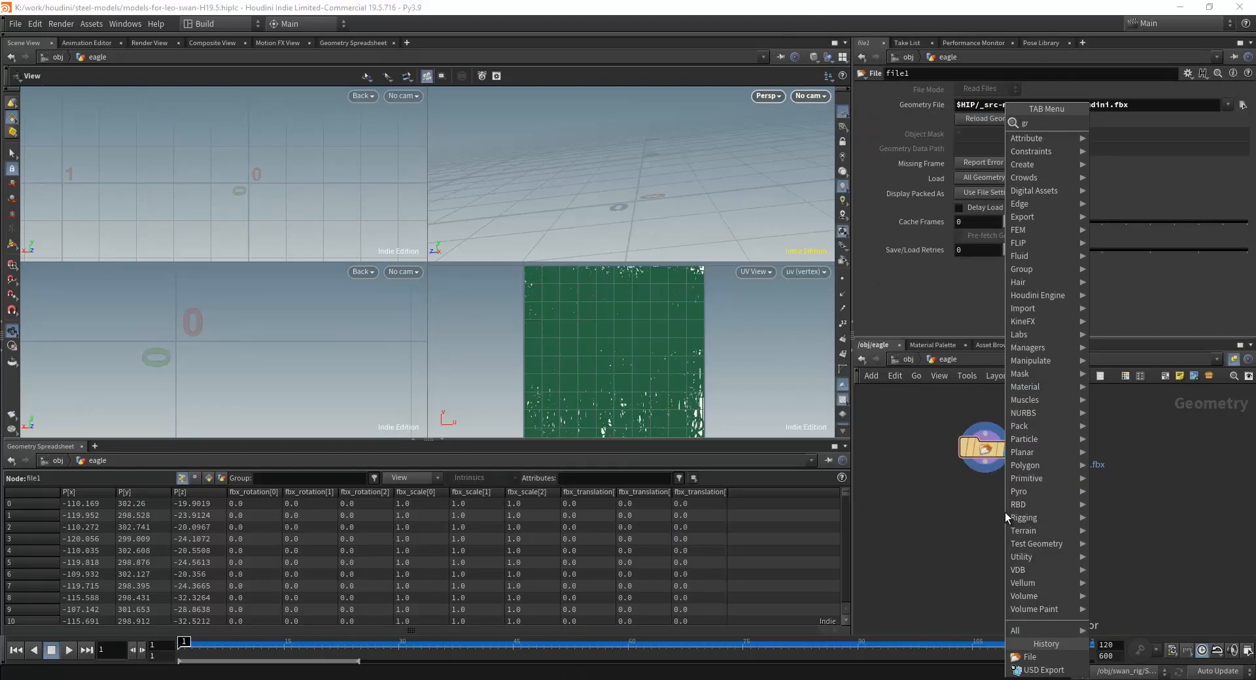
key(Escape)
click(1025, 545)
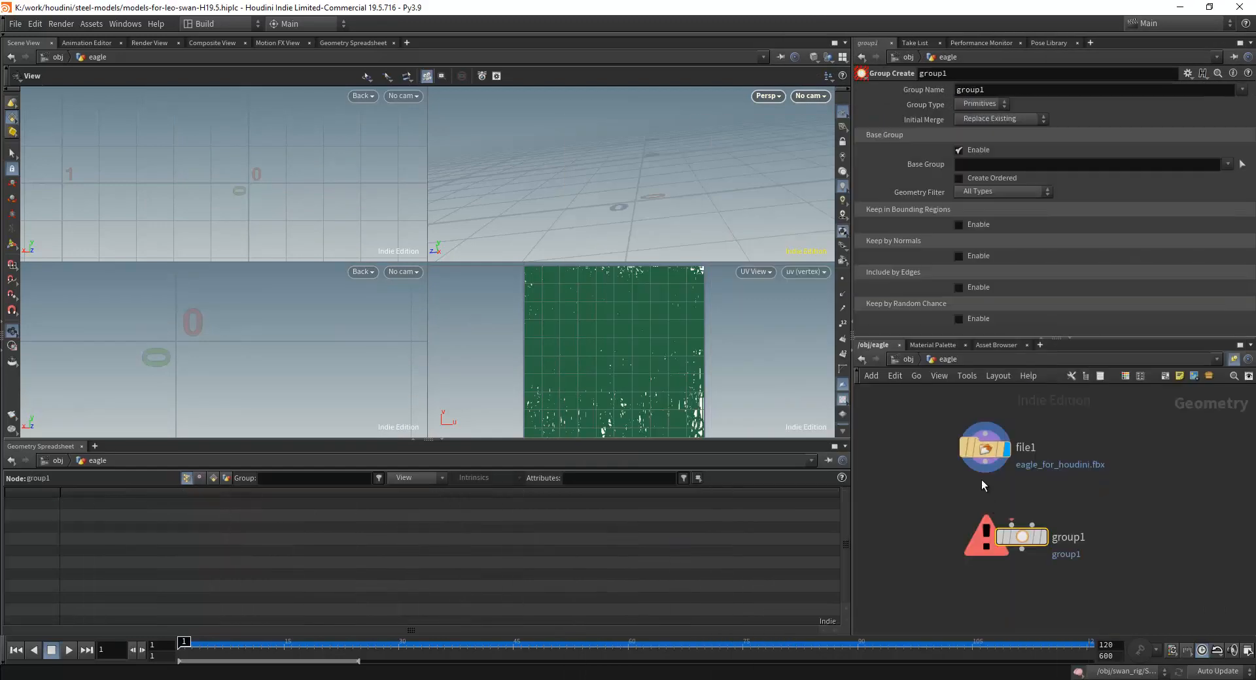
click(1010, 524)
drag(1056, 541, 998, 540)
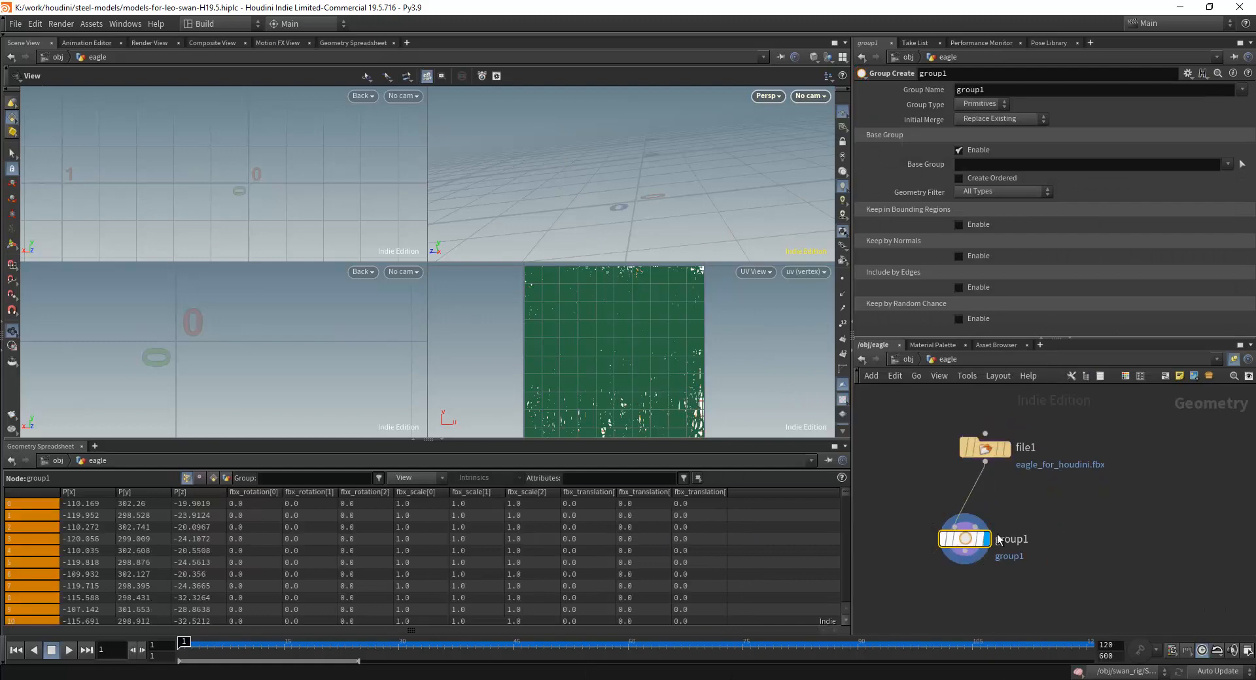
Frame the eagle in the perspective view and show the group and attribute list there.
drag(616, 214, 720, 171)
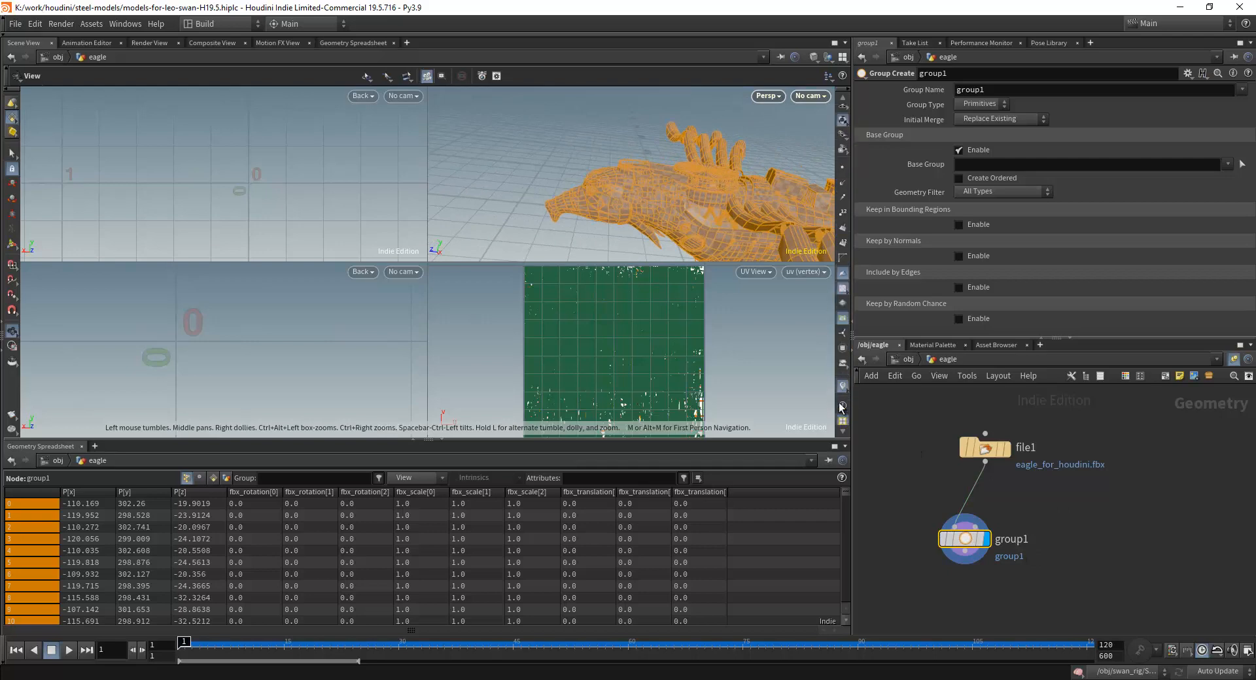
scroll(848, 189, down, 3)
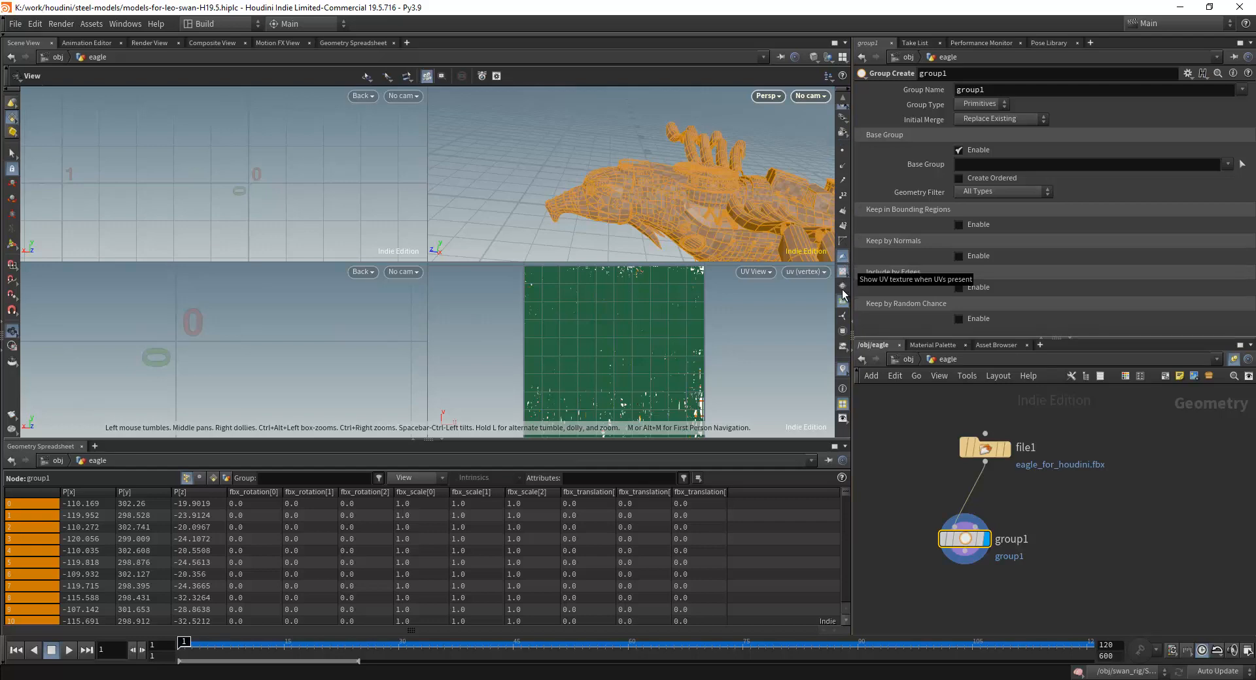
click(843, 332)
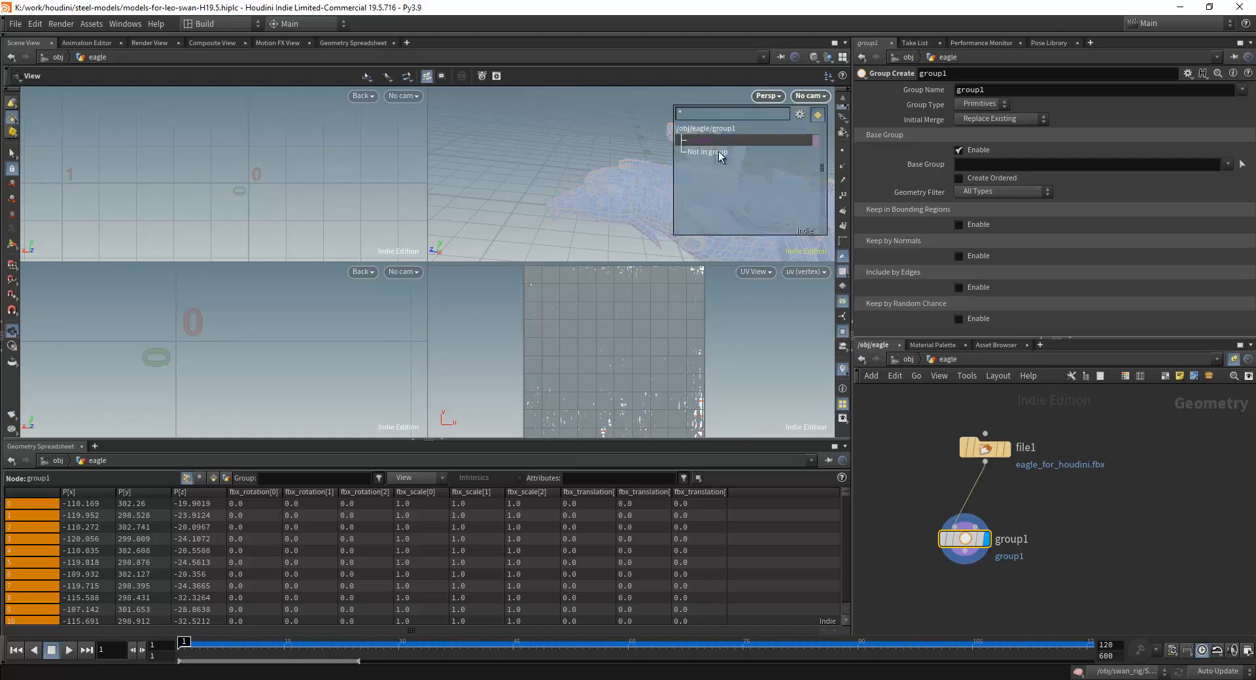
Set the viewport selection type to Primitives.
scroll(1022, 453, up, 2)
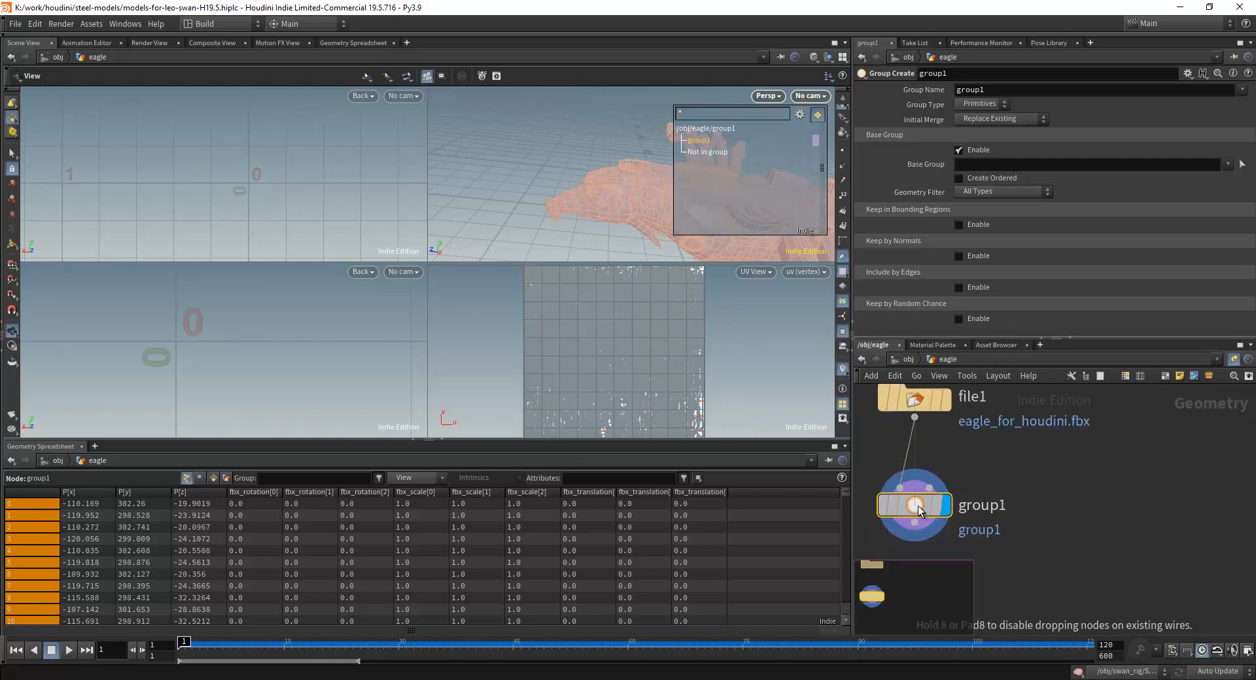
scroll(1062, 441, down, 2)
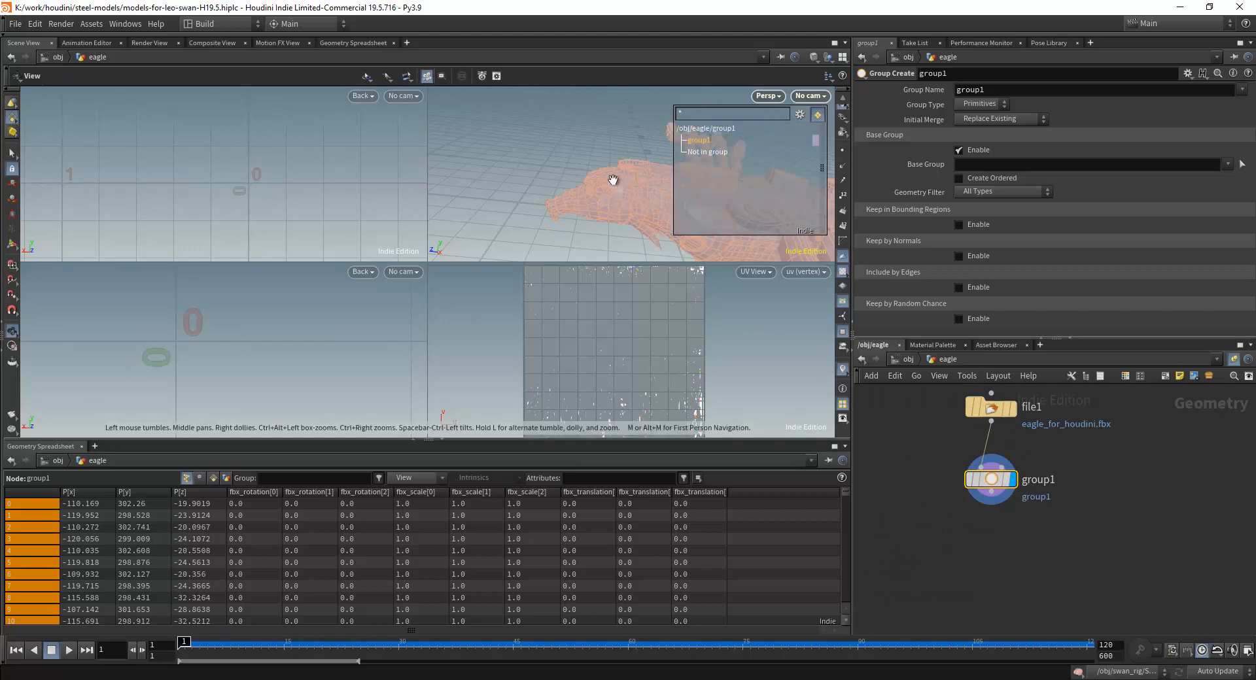
scroll(614, 185, down, 1)
drag(555, 180, 620, 203)
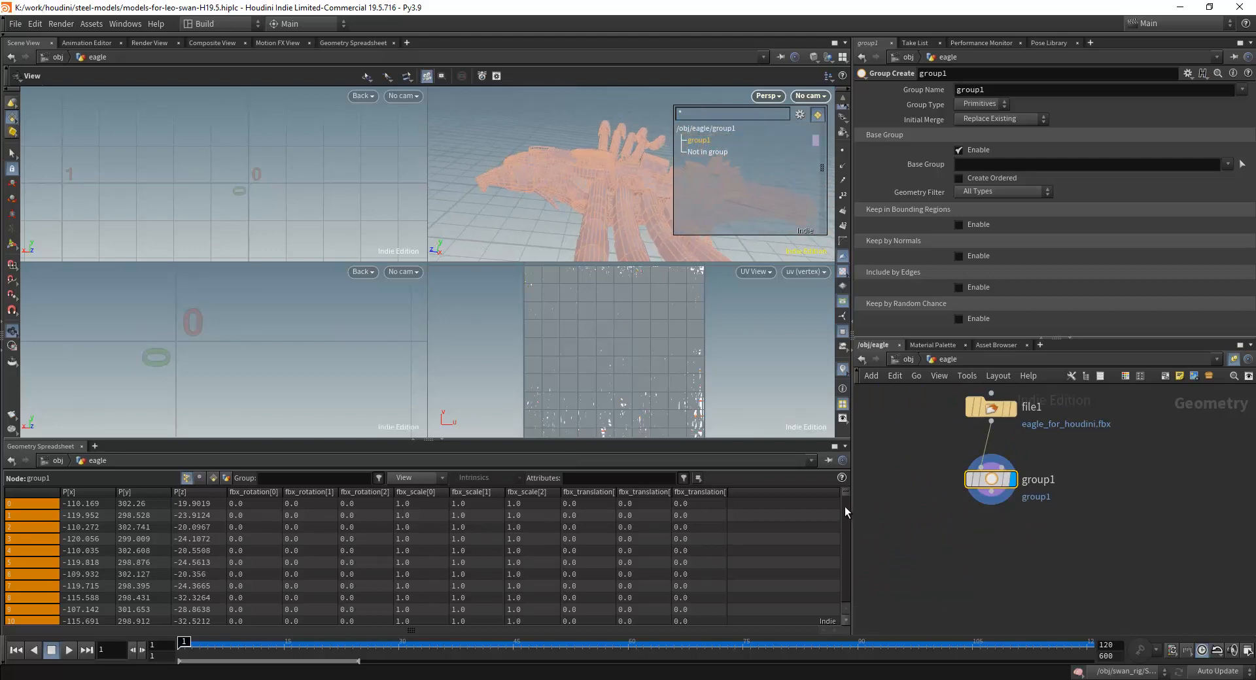
mouse_move(845, 508)
mouse_down()
mouse_move(849, 600)
mouse_move(838, 488)
mouse_up()
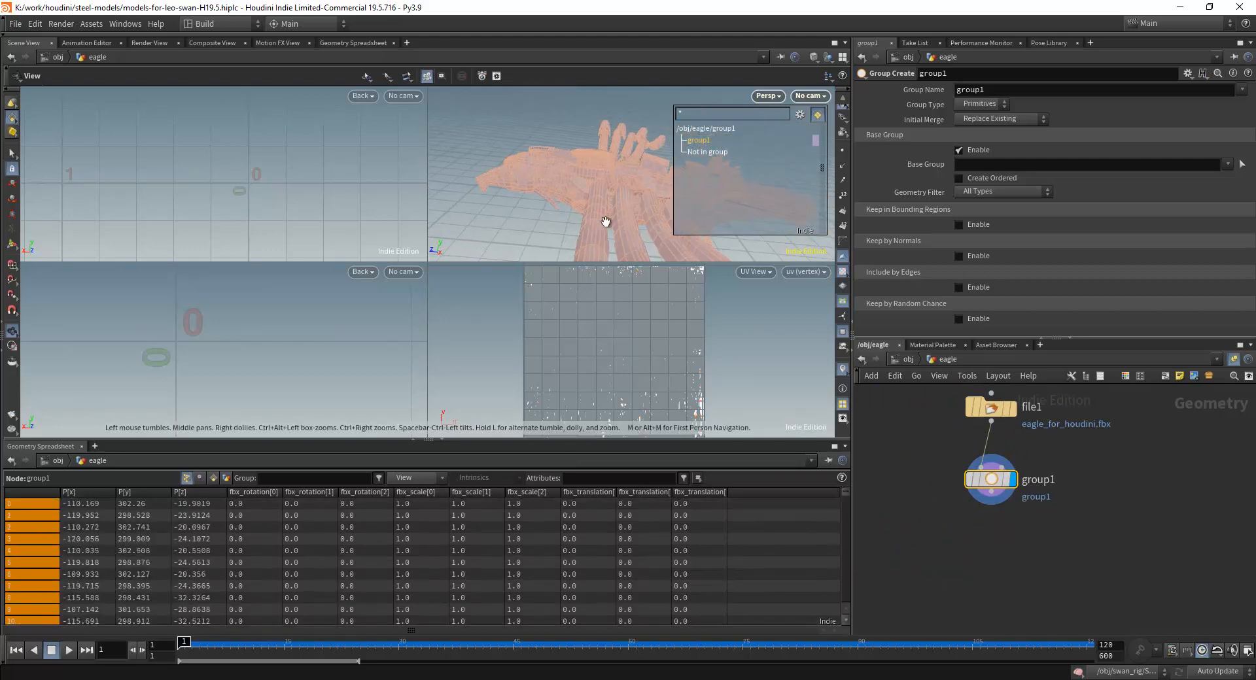
middle_drag(1105, 535, 1140, 581)
scroll(631, 207, up, 3)
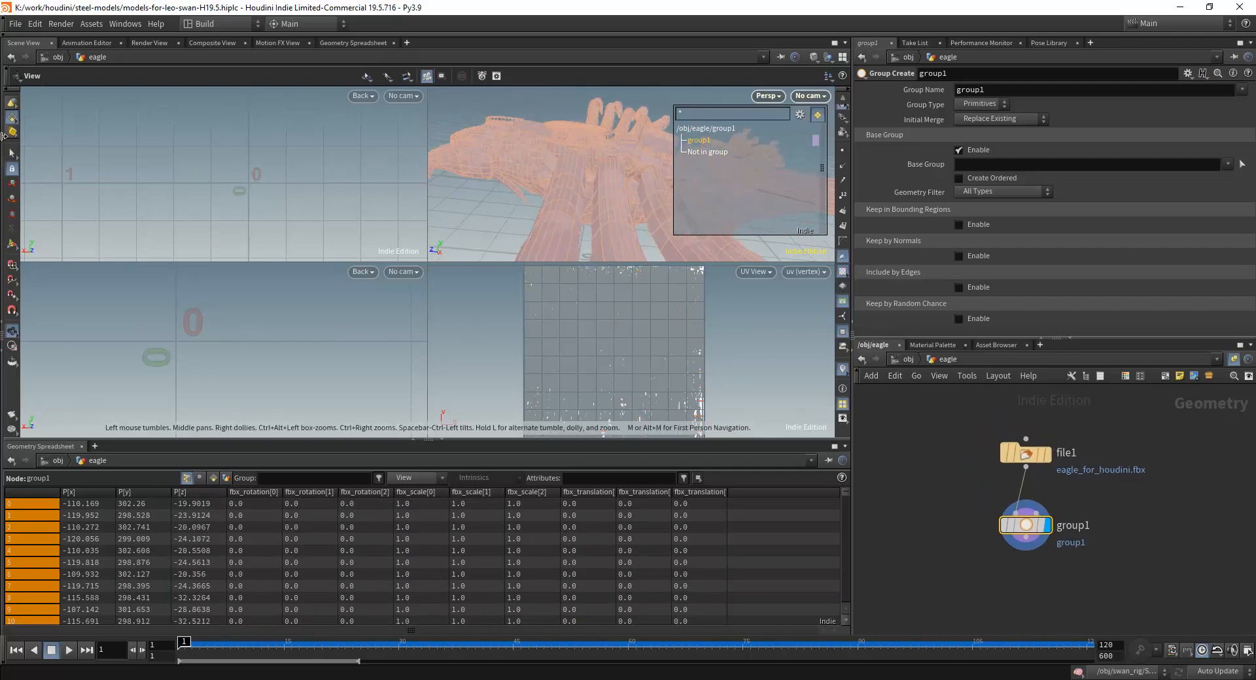
right_click(12, 123)
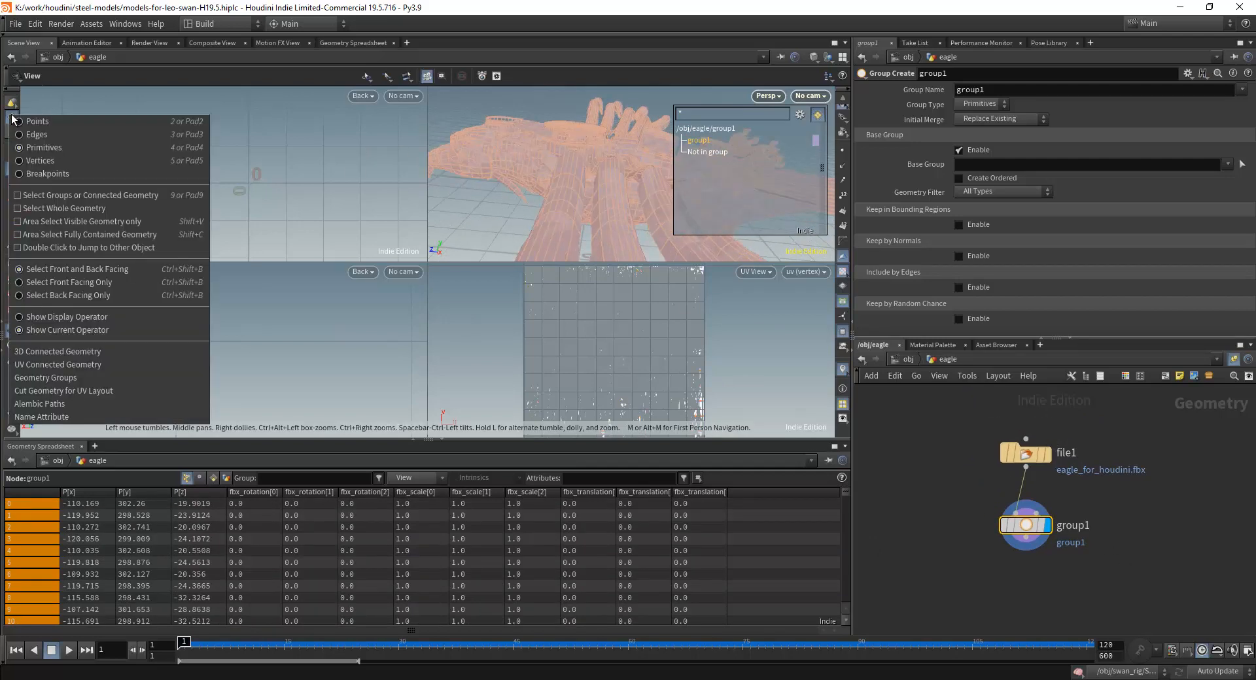
click(52, 145)
mouse_move(602, 205)
mouse_down()
mouse_move(550, 233)
mouse_move(674, 259)
mouse_move(636, 261)
mouse_move(592, 197)
mouse_move(621, 161)
mouse_move(597, 210)
mouse_move(582, 198)
mouse_up()
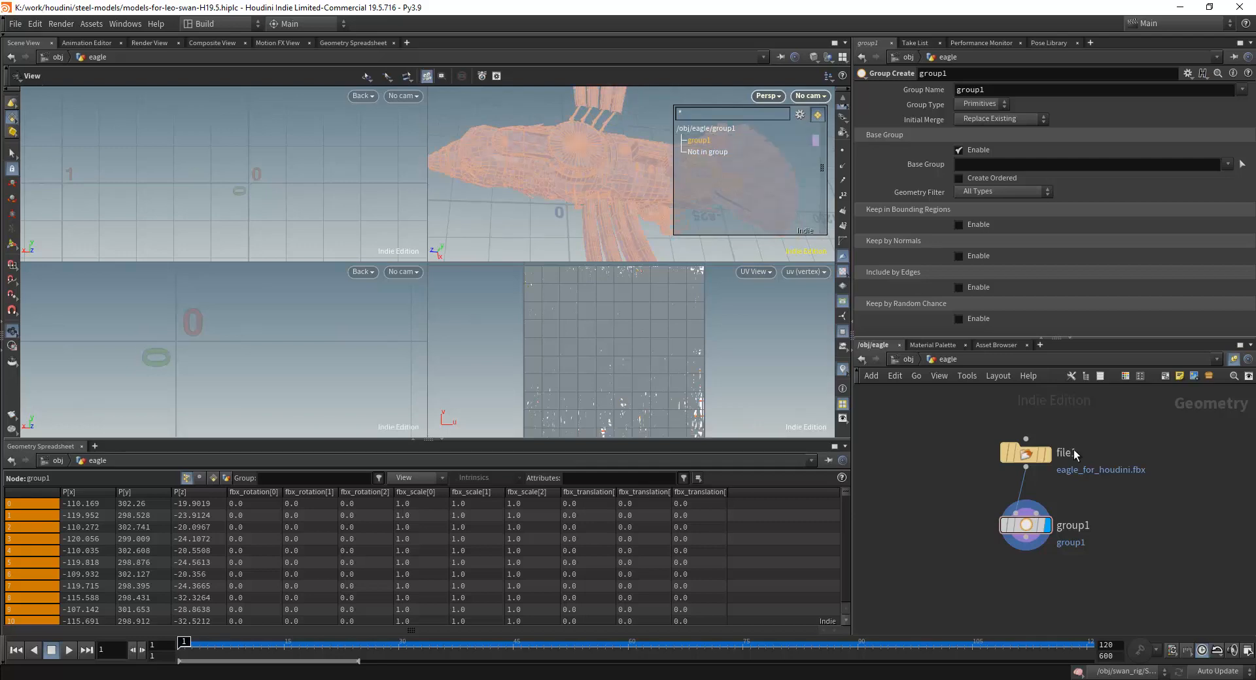
Replace the file1 node's geometry file with eagle2.obj from the _src-model folder.
middle_drag(1080, 488, 1002, 481)
click(959, 457)
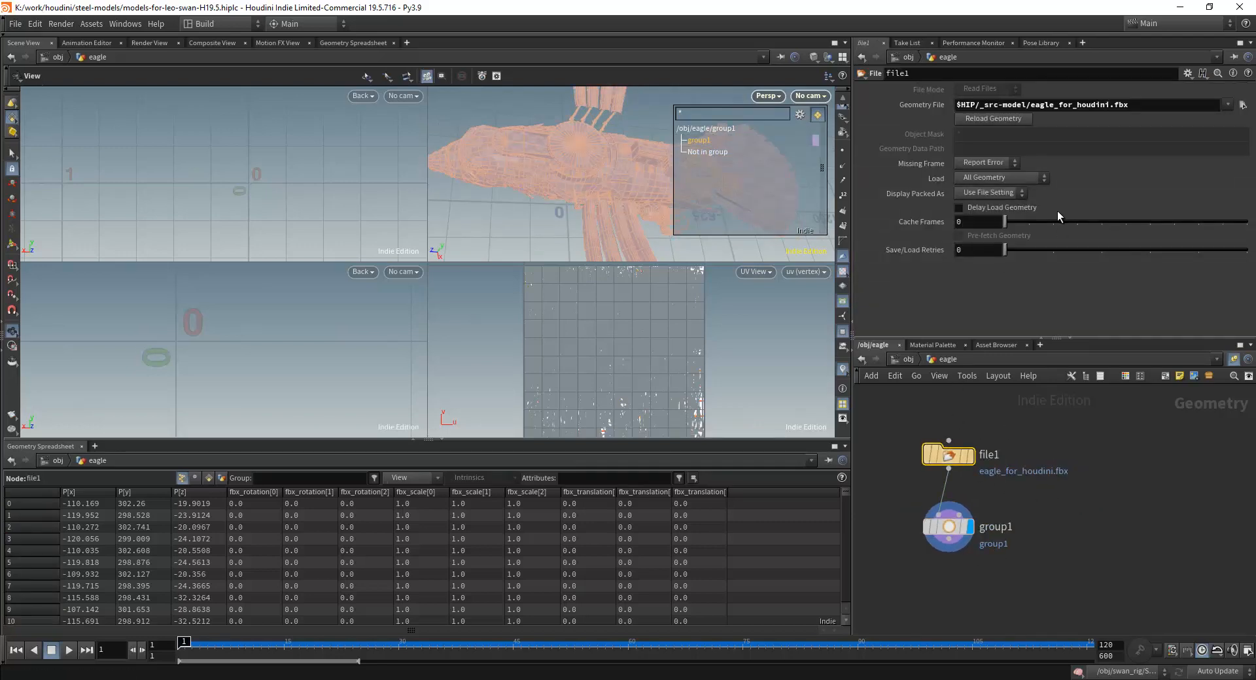
click(1227, 105)
click(1227, 104)
click(1242, 104)
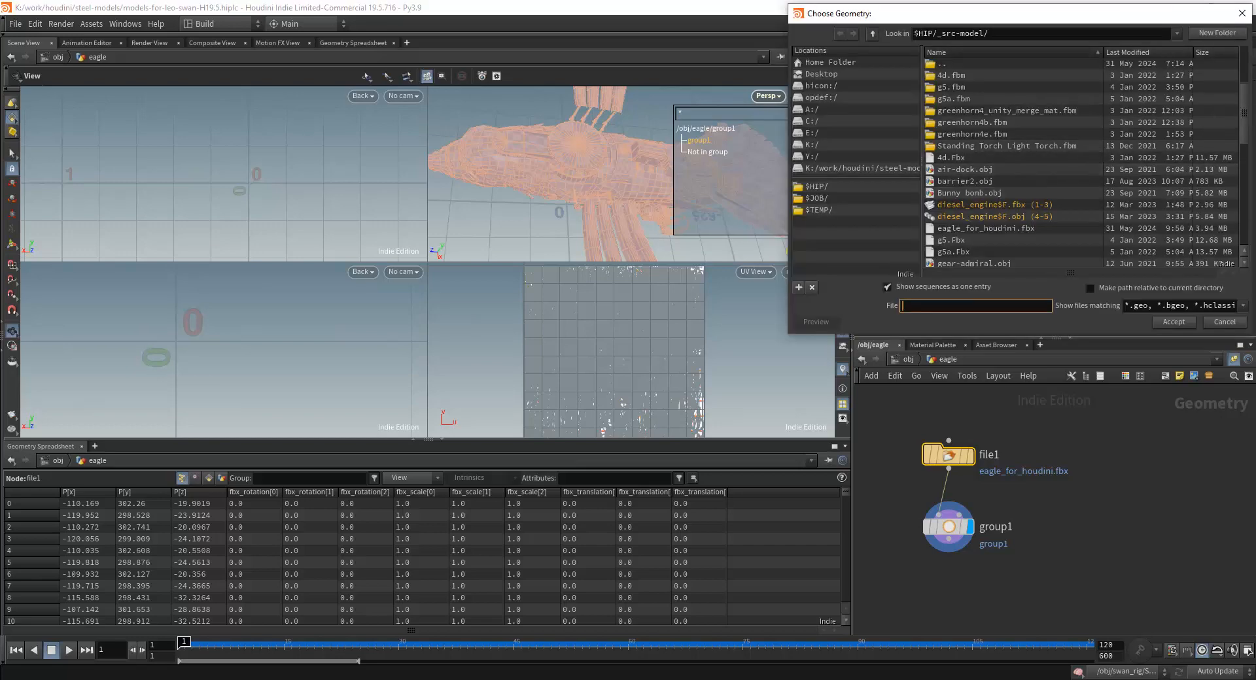
click(955, 216)
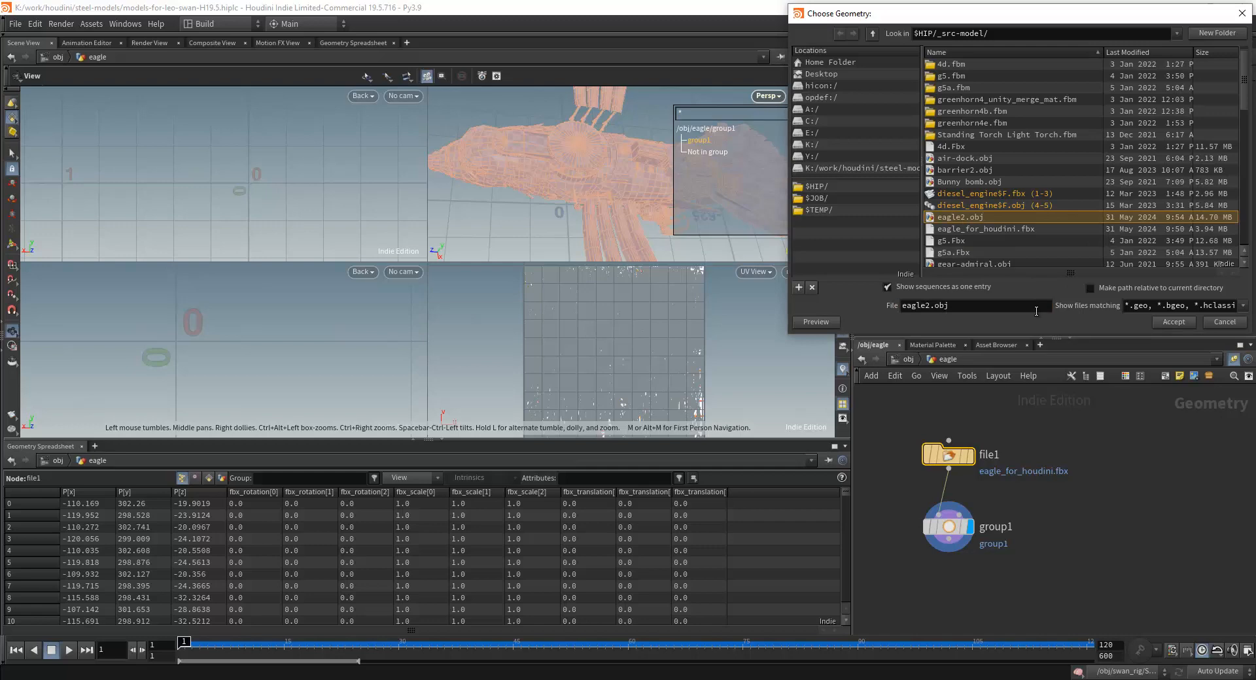
click(1164, 320)
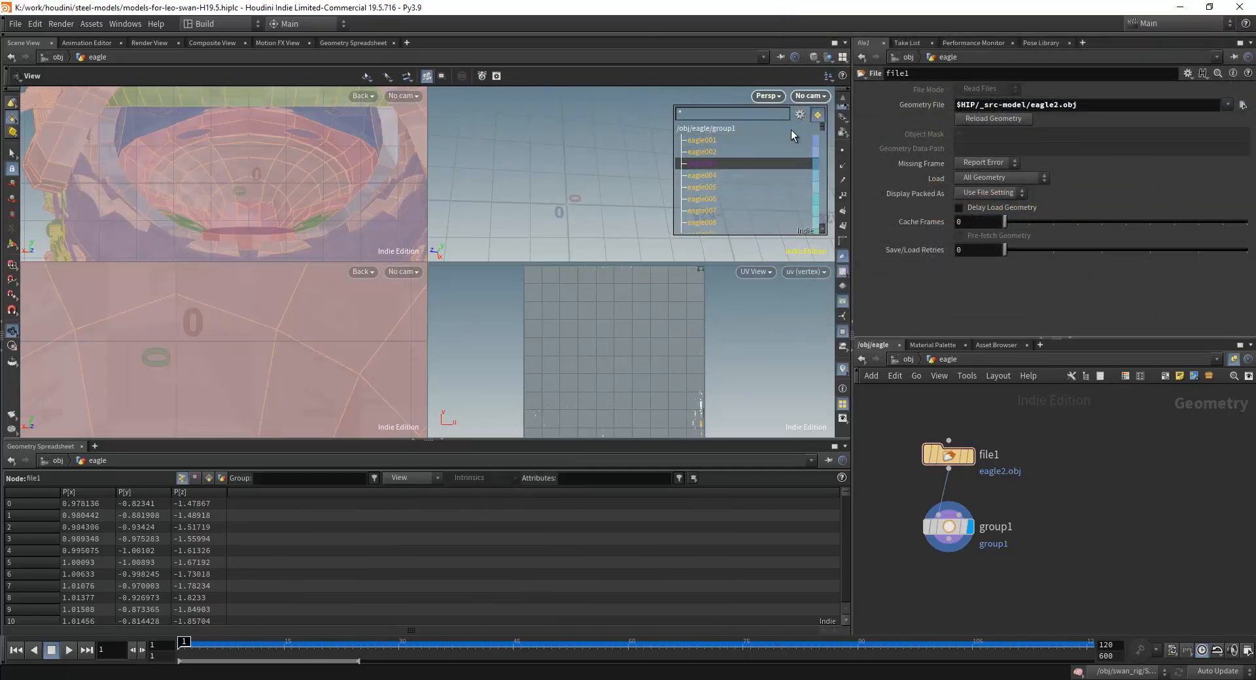
Look through the group list of the imported OBJ and examine the eagle in the perspective and back views.
drag(823, 127, 822, 174)
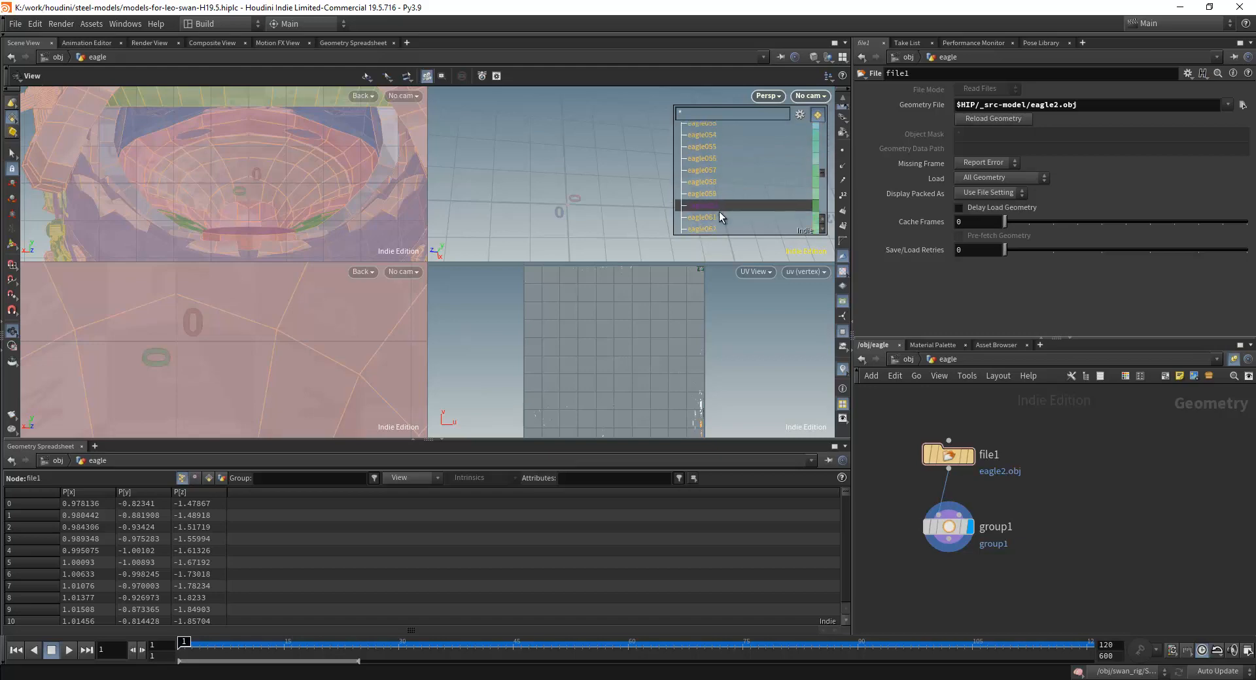
scroll(553, 189, down, 4)
scroll(553, 190, down, 3)
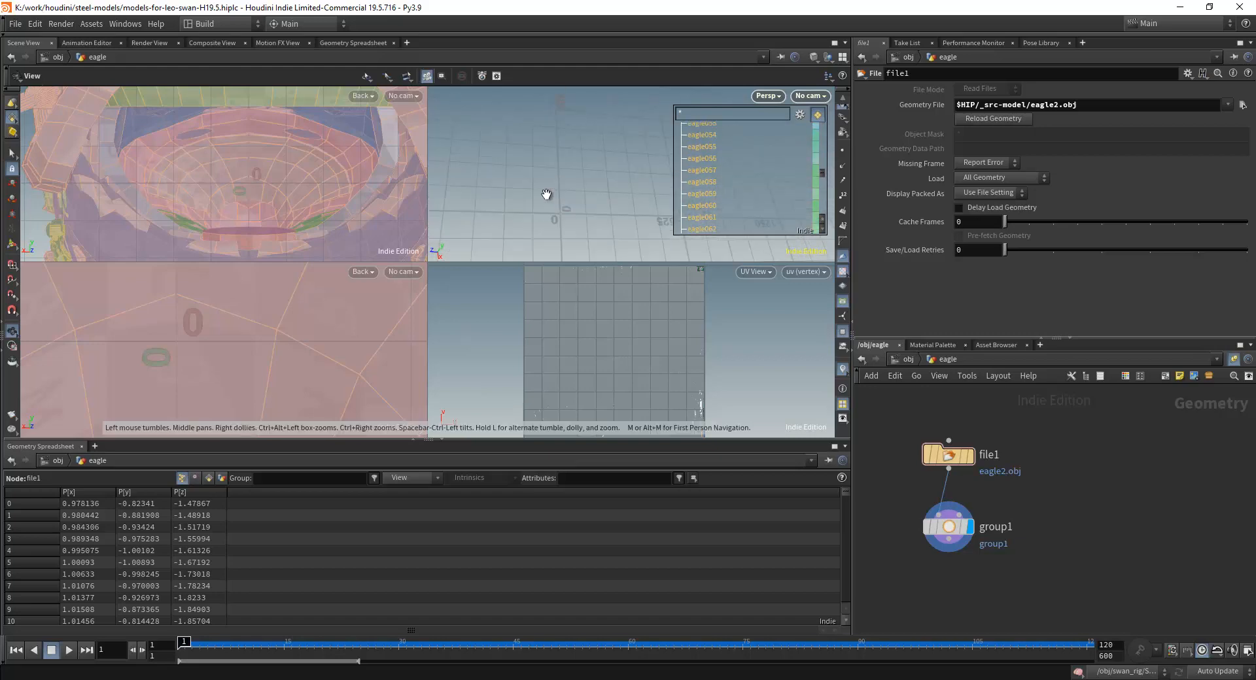
scroll(535, 203, down, 5)
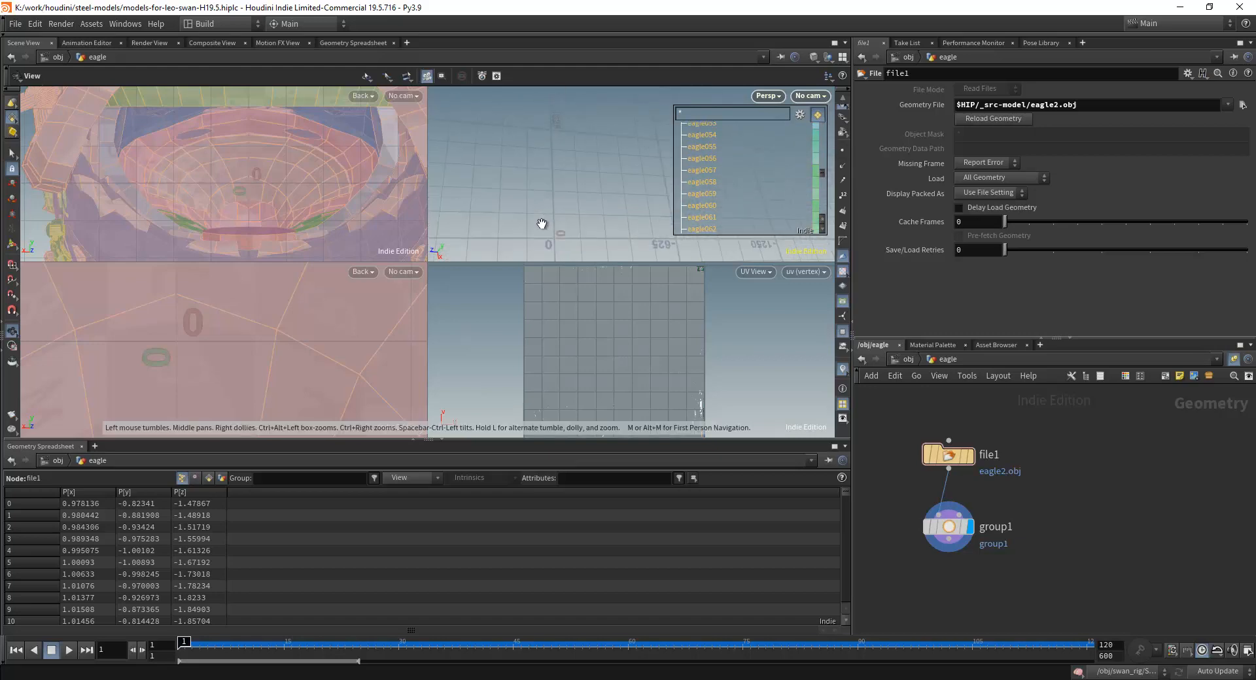
scroll(537, 232, up, 3)
scroll(539, 216, up, 4)
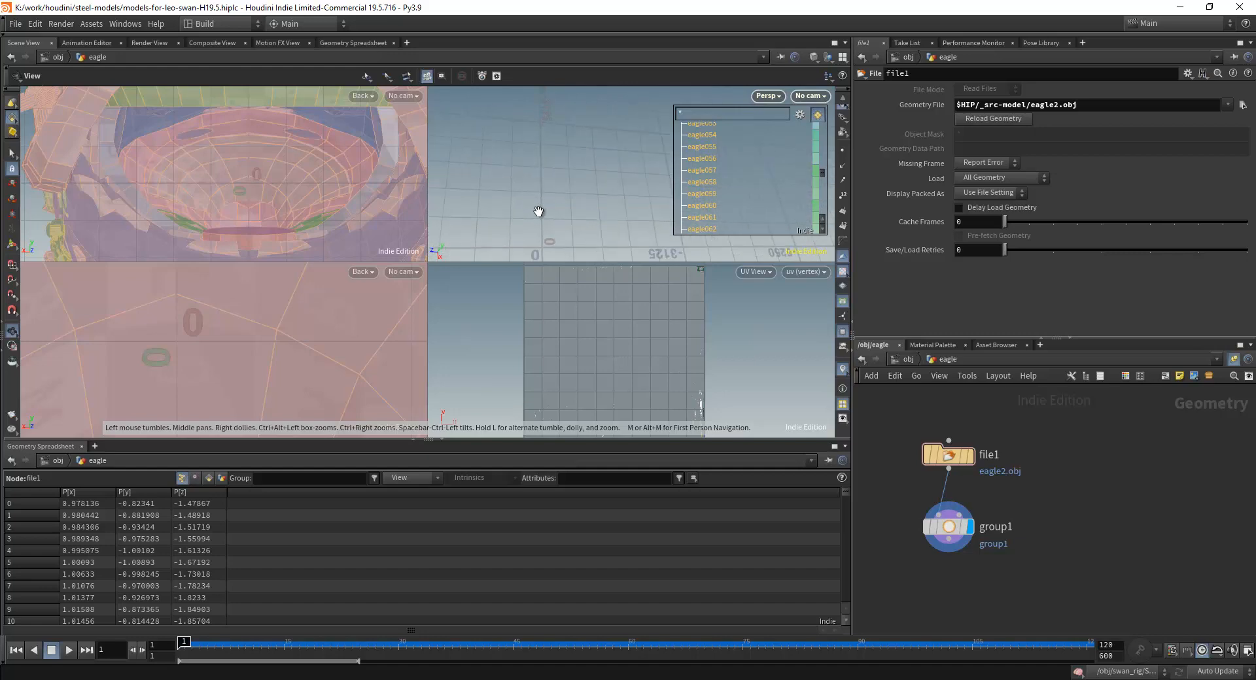
middle_drag(539, 210, 575, 147)
scroll(577, 130, up, 2)
scroll(576, 128, up, 5)
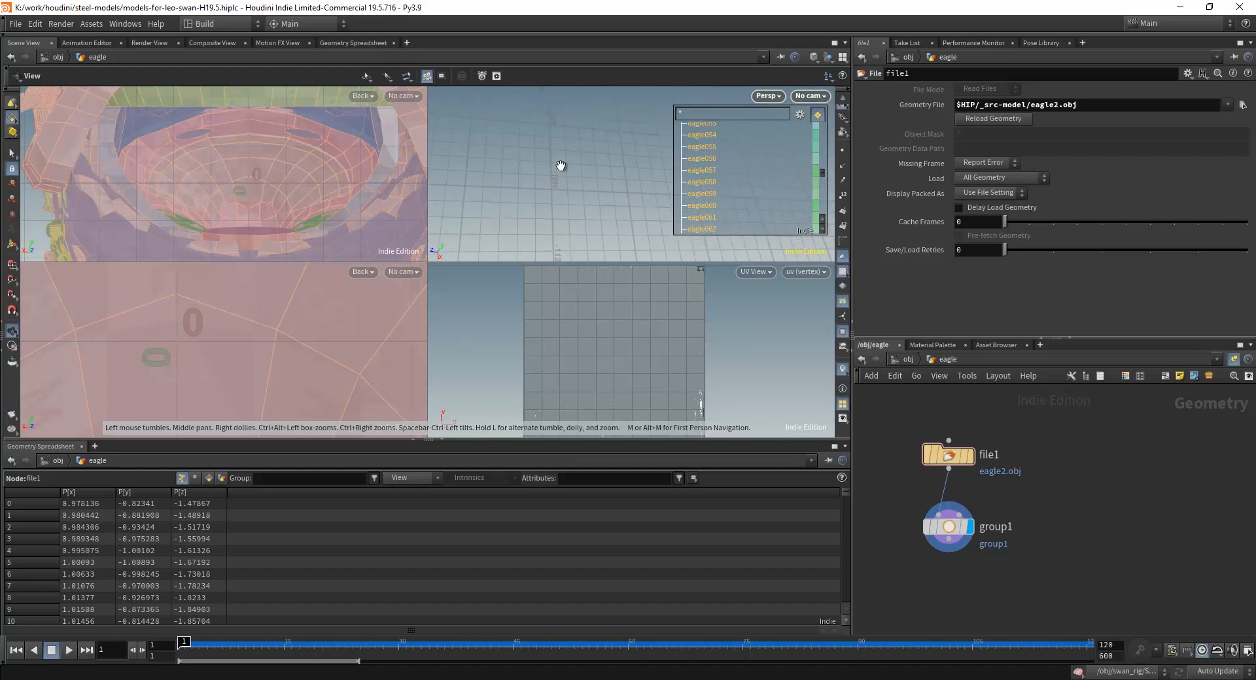
middle_drag(551, 224, 553, 140)
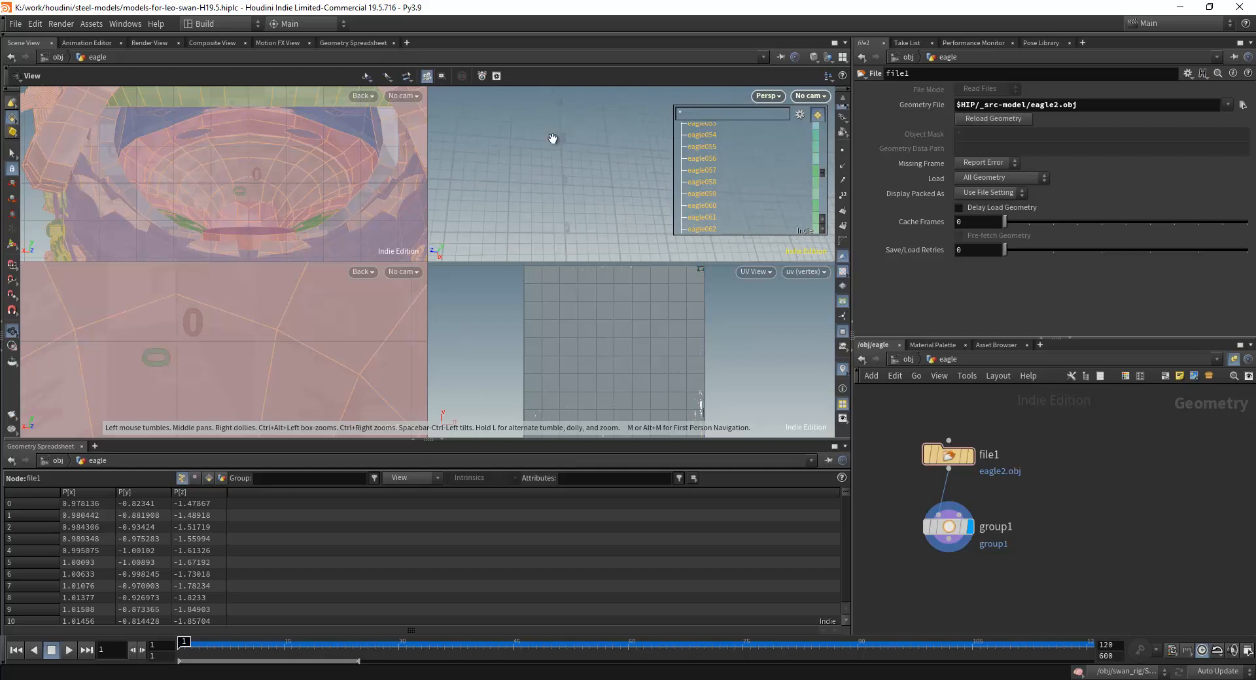
scroll(560, 181, up, 3)
middle_drag(560, 188, 574, 173)
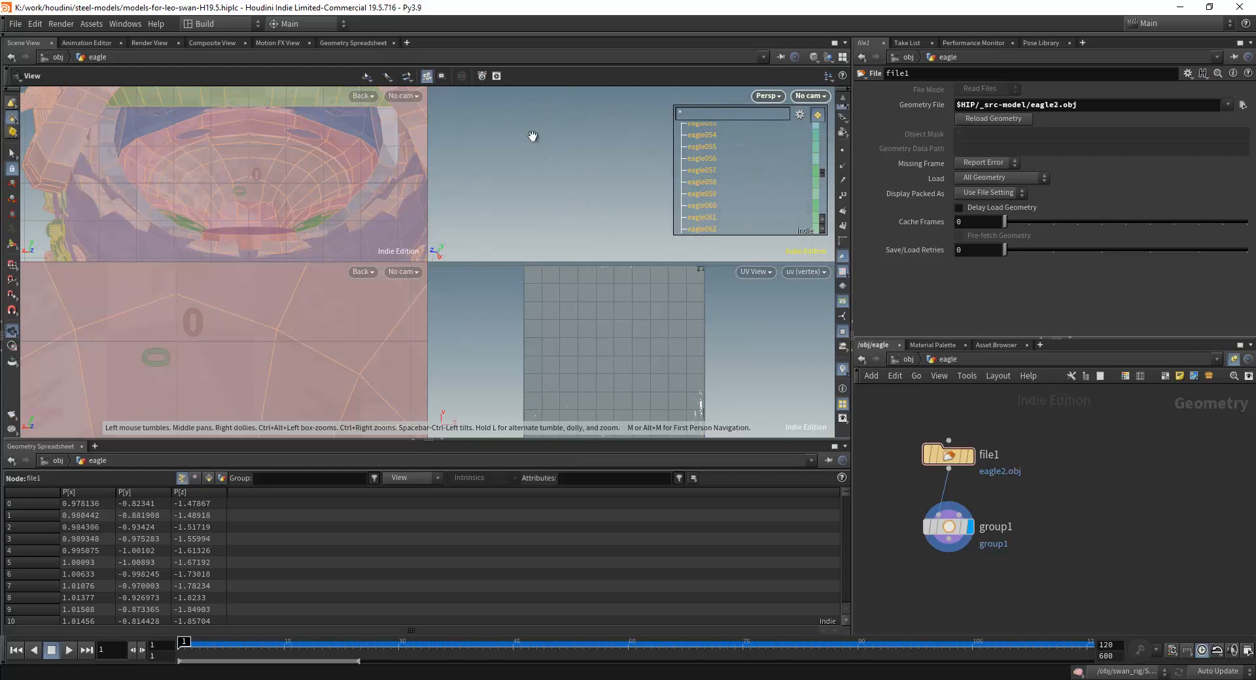
scroll(357, 190, down, 10)
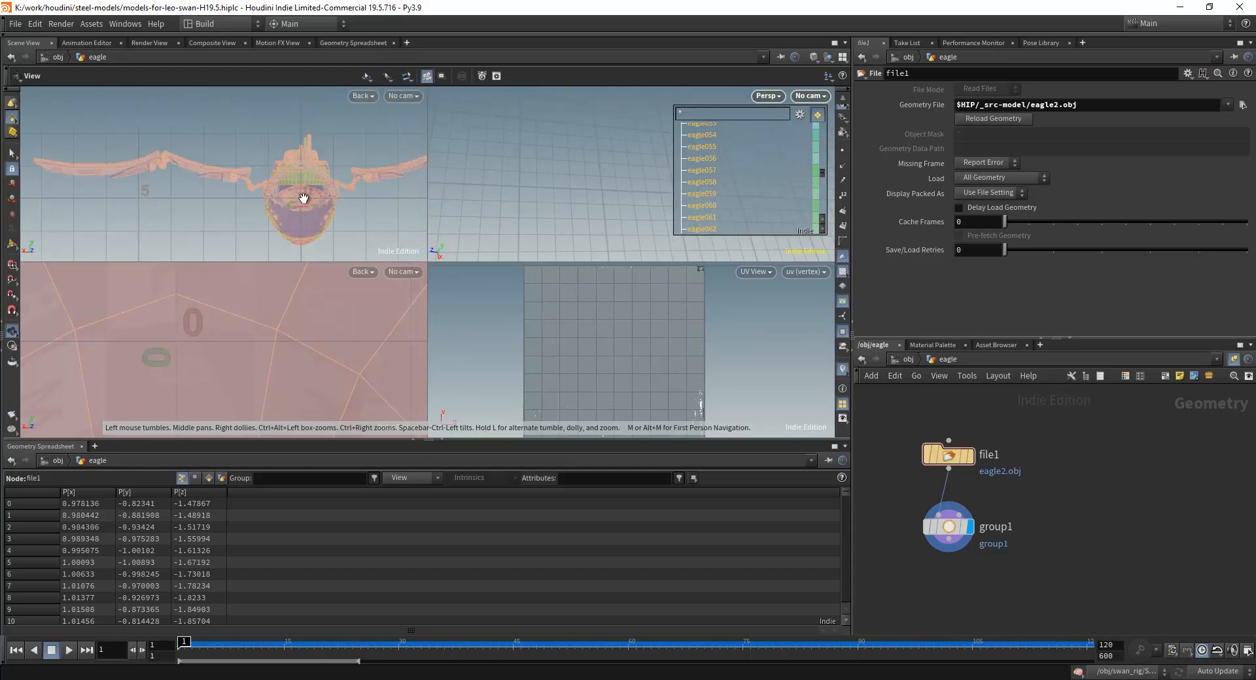
Insert a Transform node on the wire between the file1 and group1 nodes.
scroll(319, 197, down, 3)
middle_drag(623, 204, 575, 205)
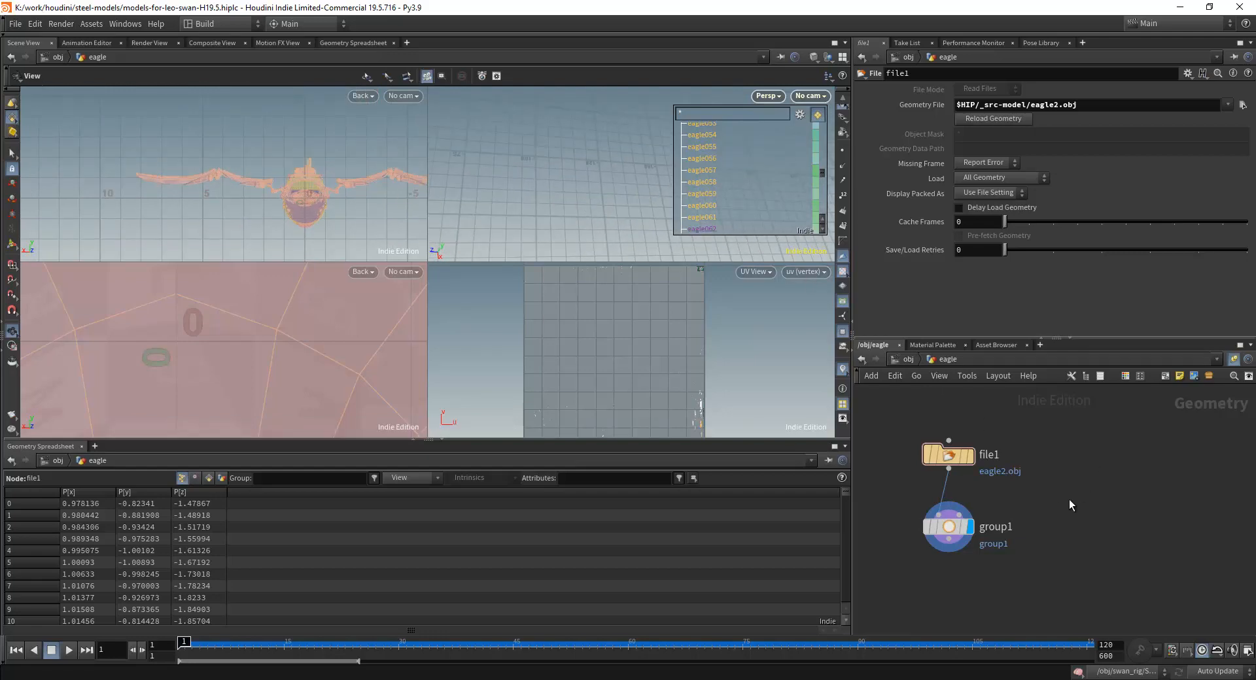
middle_drag(961, 550, 967, 500)
scroll(967, 500, down, 1)
key(Tab)
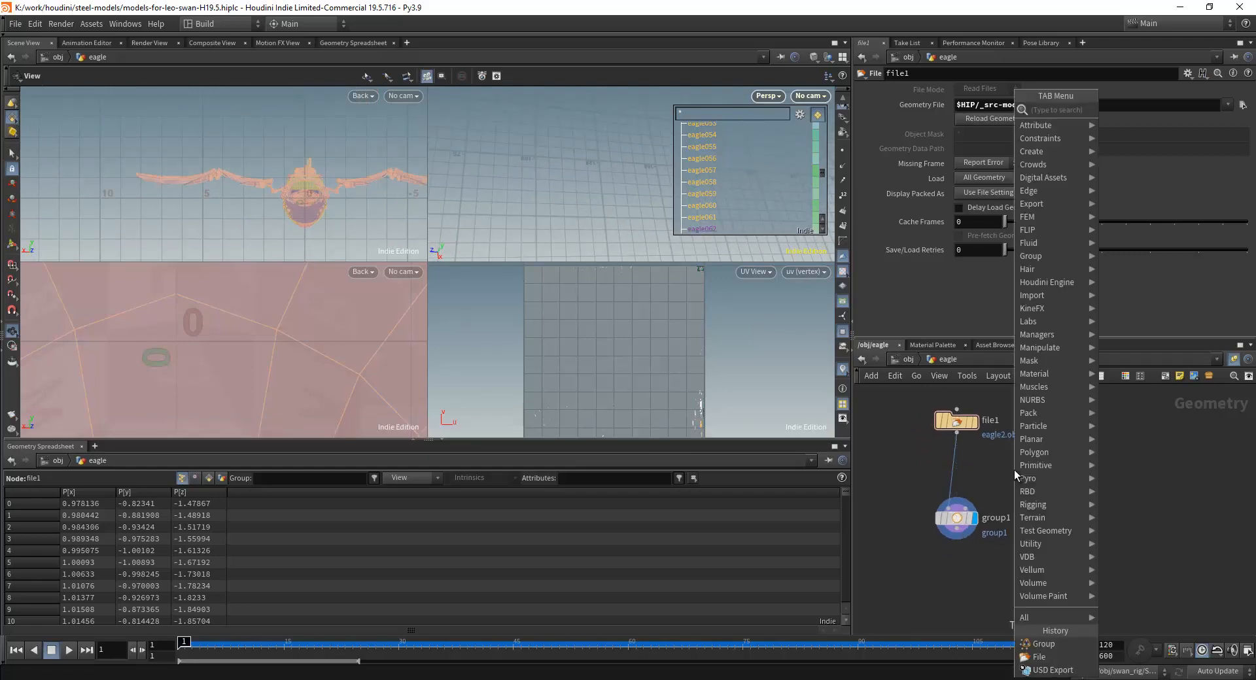
text(tra)
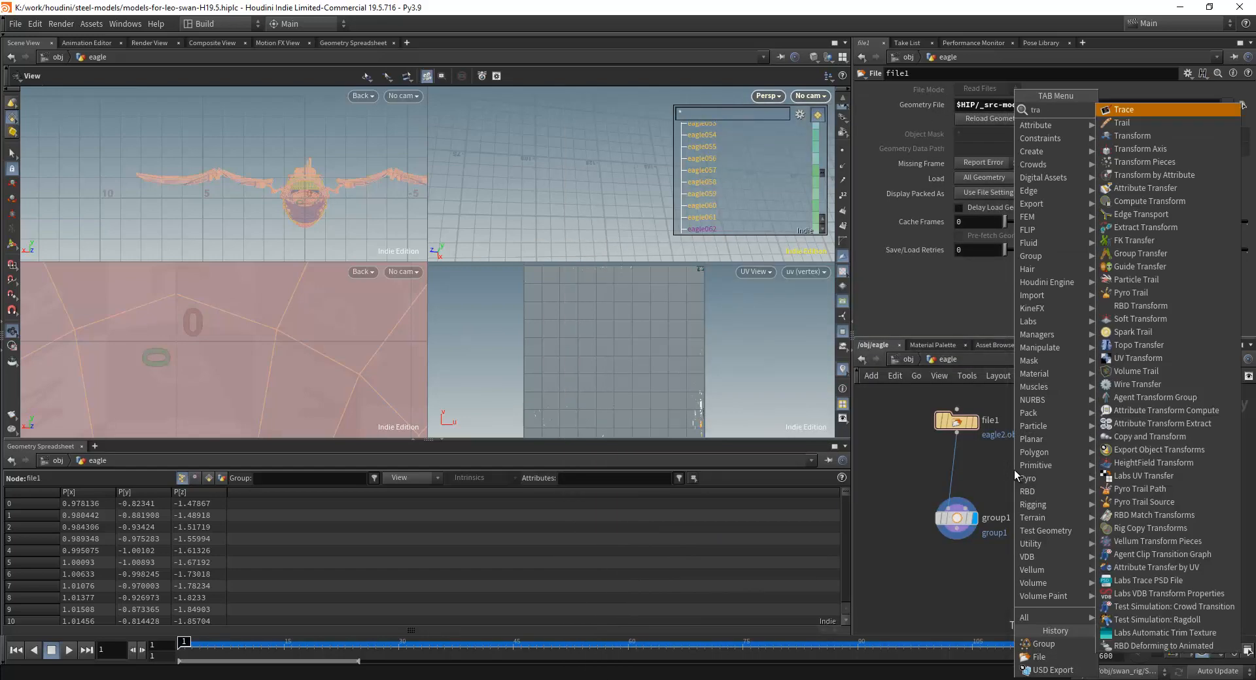
text(ns)
key(Return)
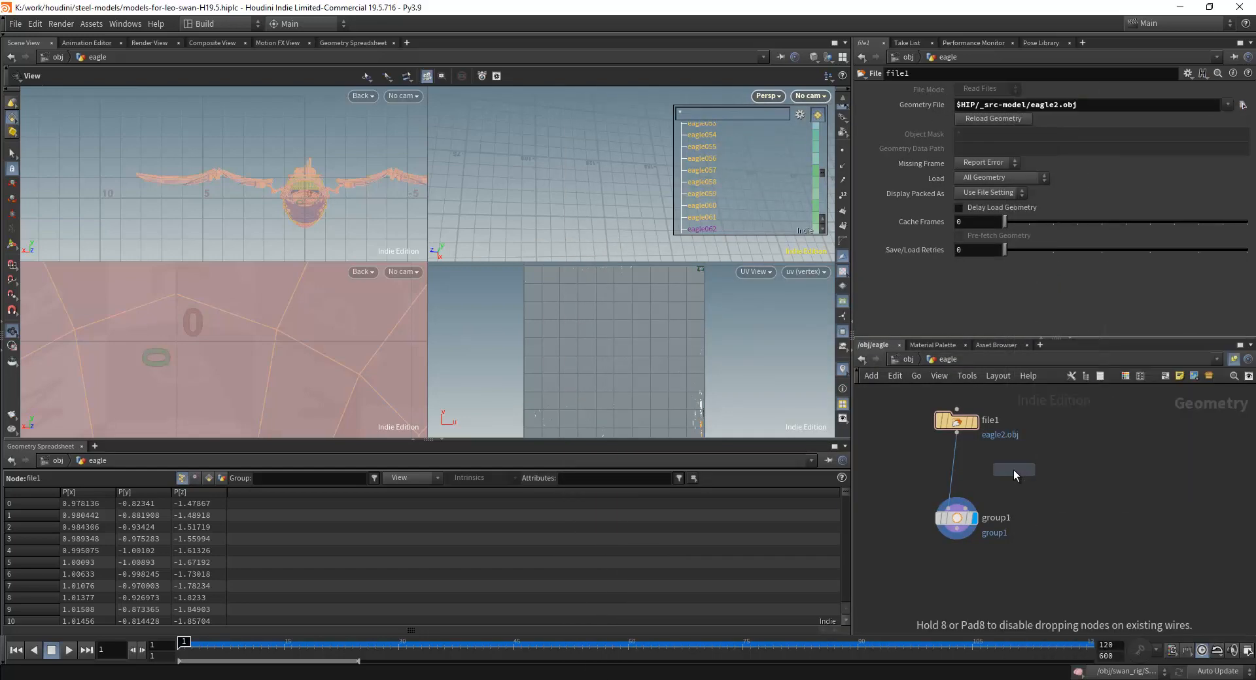
click(1014, 470)
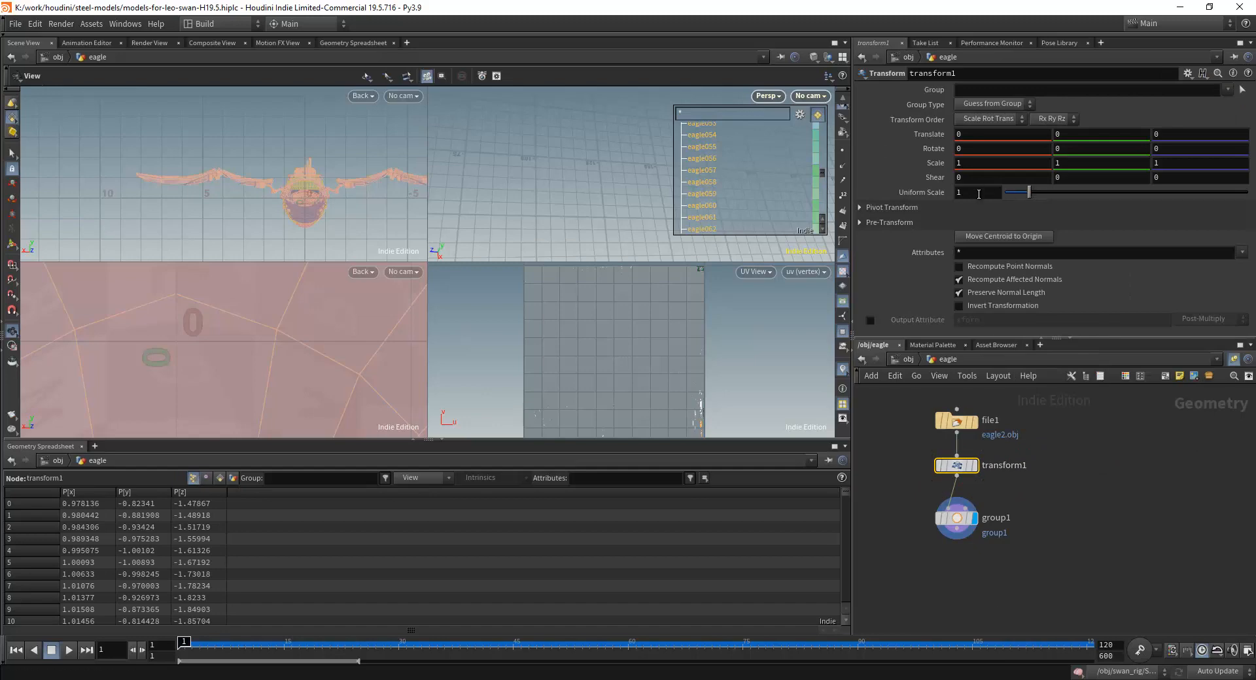
Try a Uniform Scale of 100 on the transform1 node and inspect the eagle's size in the perspective view.
key(Return)
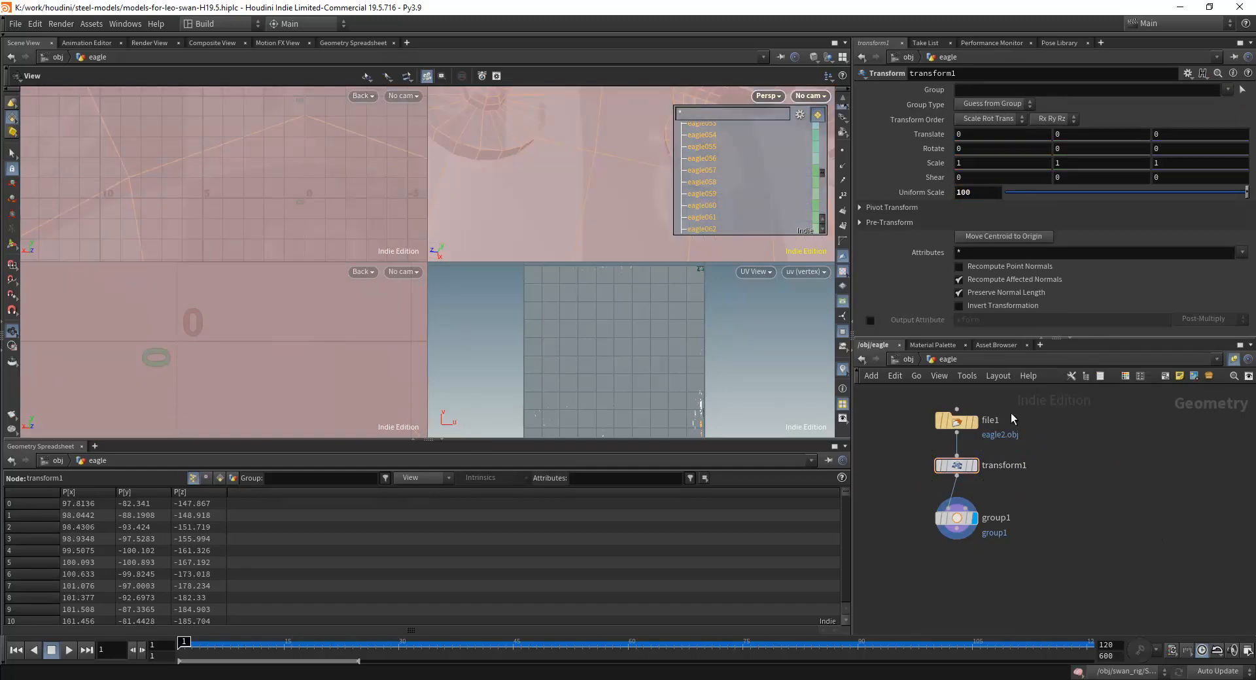
scroll(549, 214, down, 10)
middle_drag(578, 213, 617, 193)
scroll(571, 168, up, 4)
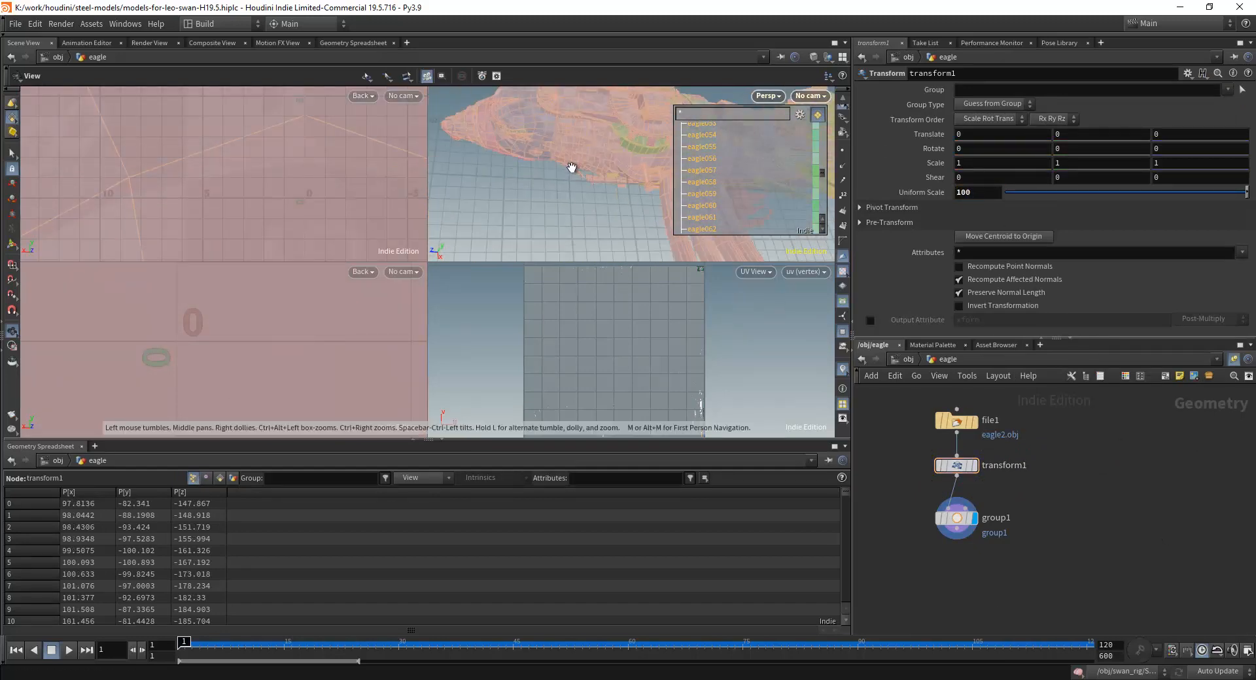
middle_drag(577, 106, 637, 216)
scroll(559, 228, up, 5)
middle_drag(558, 230, 555, 242)
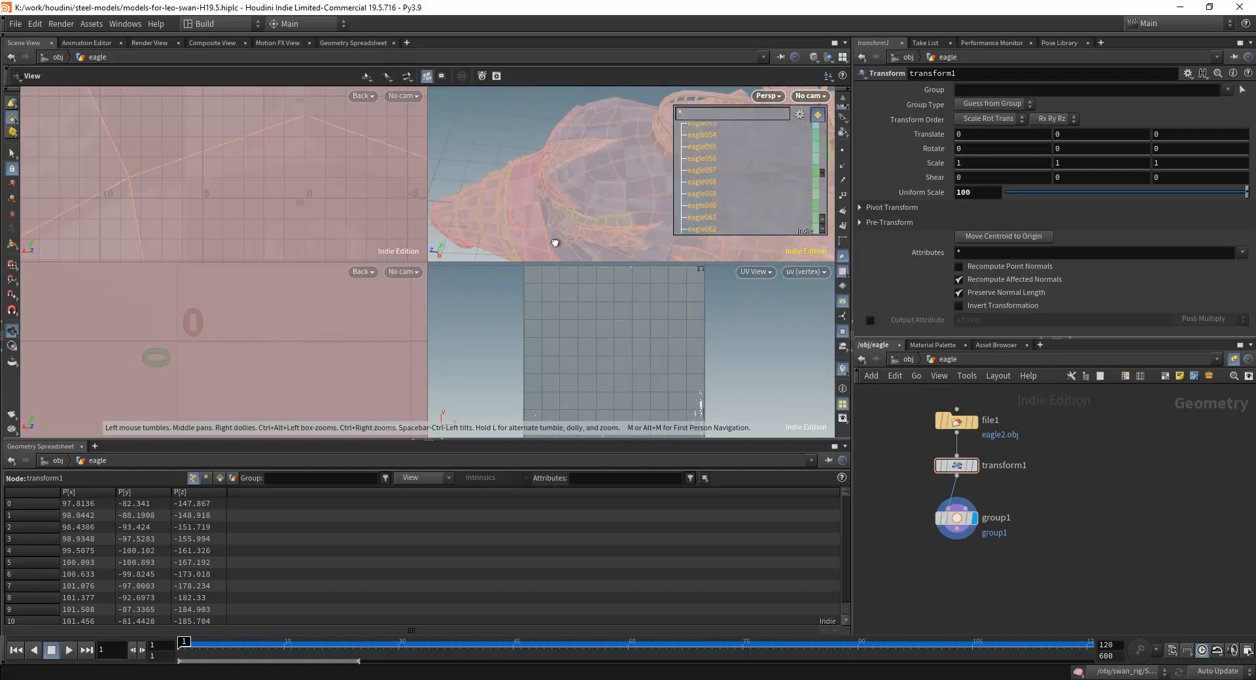
scroll(555, 243, down, 2)
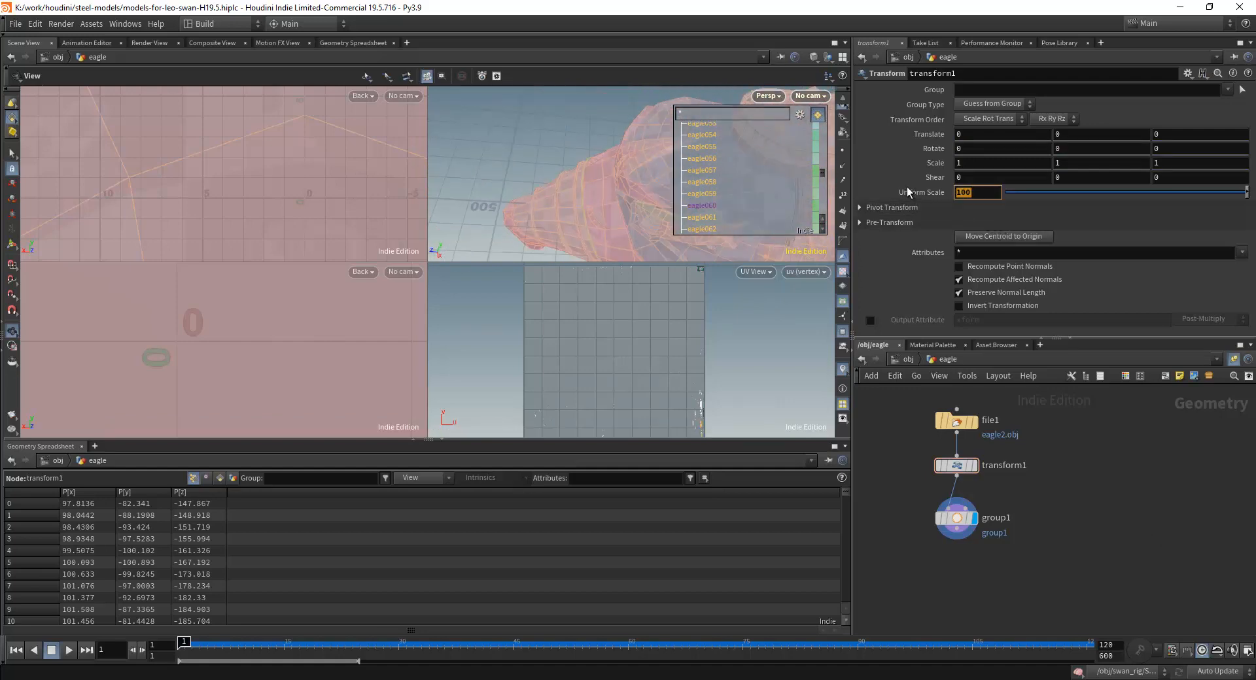
Set the transform1 node's Uniform Scale to 10 and frame the eagle in the perspective view.
key(Return)
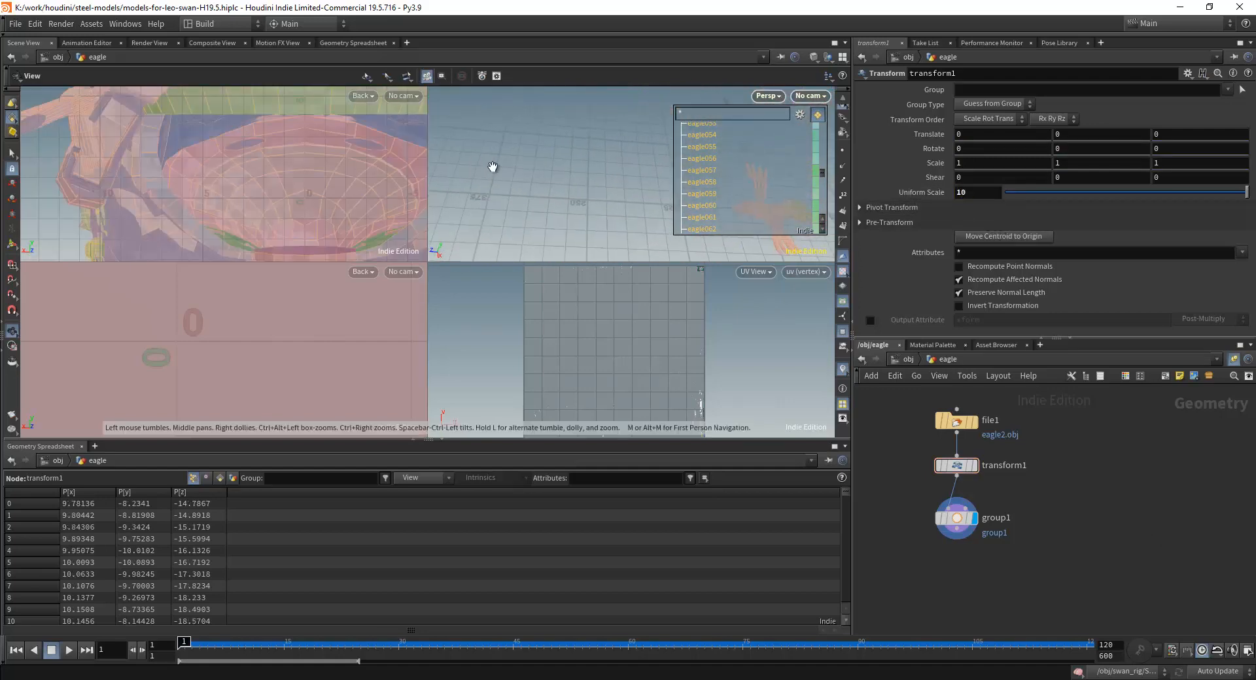
middle_drag(593, 169, 516, 185)
scroll(622, 235, up, 3)
middle_drag(622, 235, 575, 182)
scroll(581, 196, up, 4)
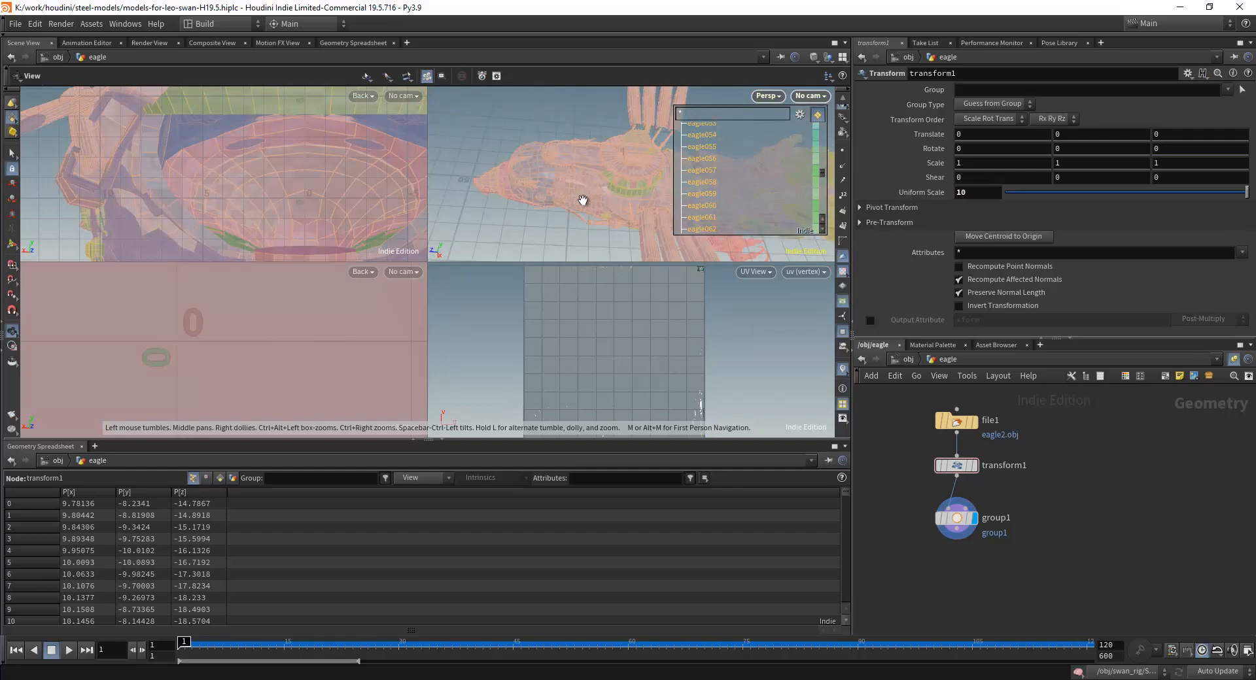
drag(582, 200, 595, 159)
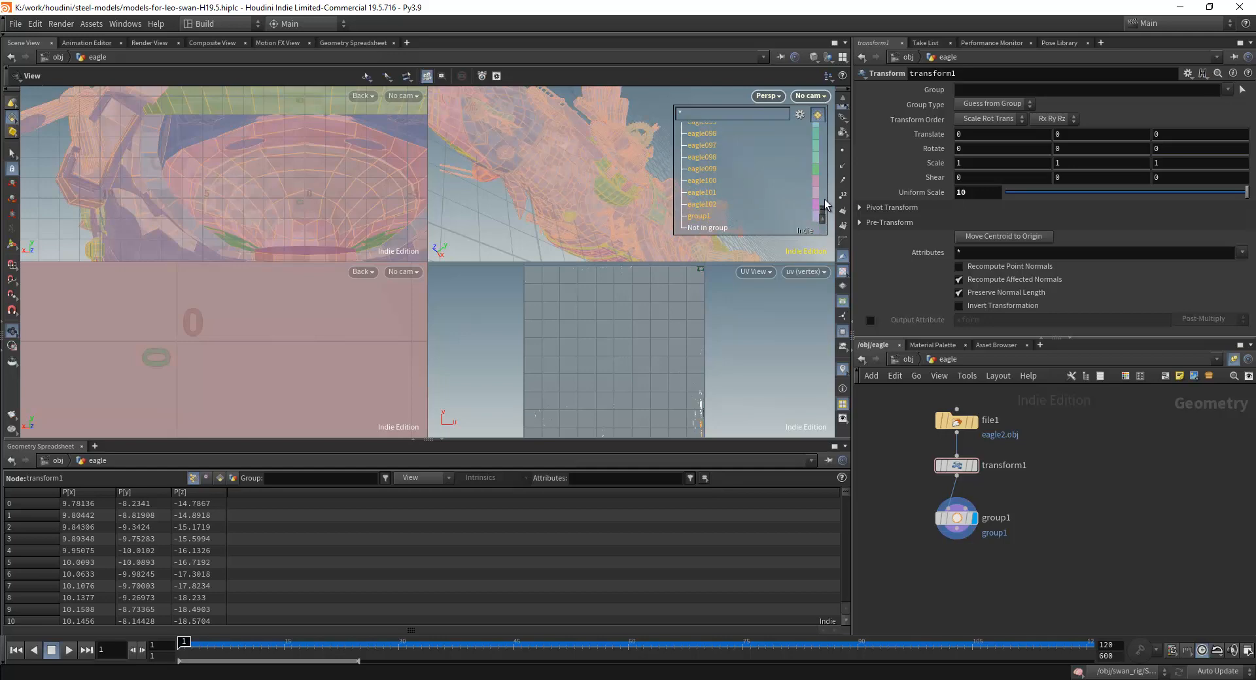
Look through the eagle's group list from the first entry onward and examine the scaled model in the perspective view.
drag(823, 210, 820, 157)
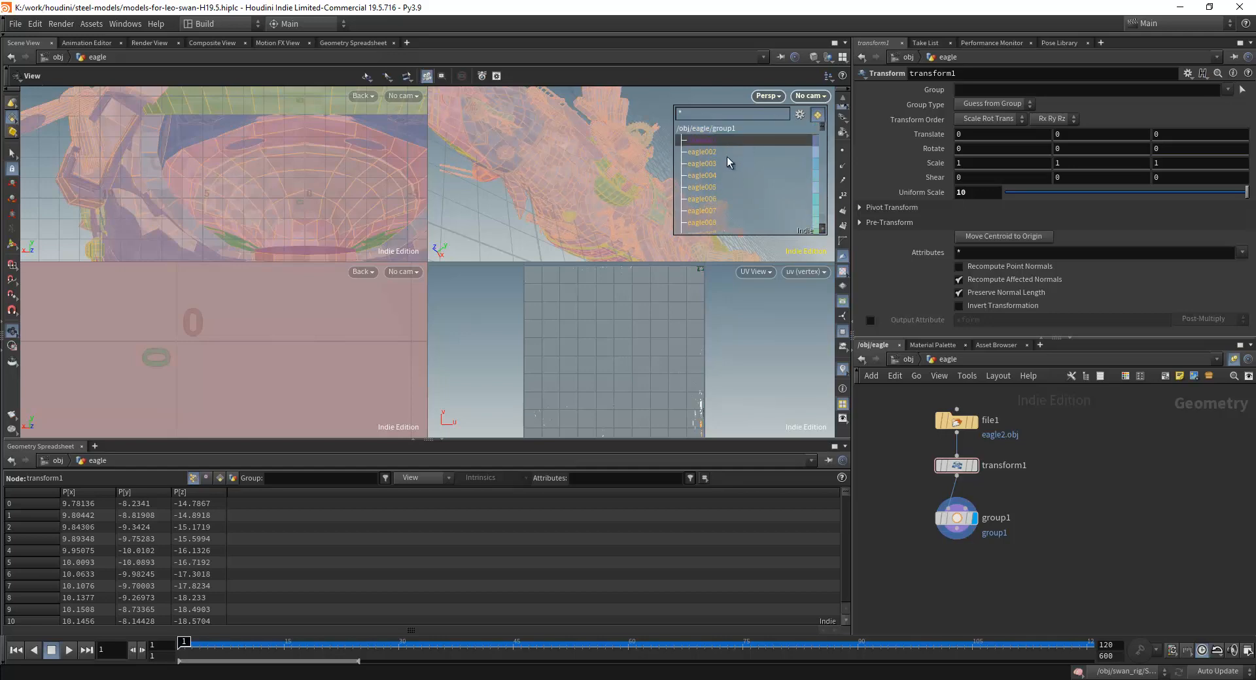
scroll(730, 182, down, 4)
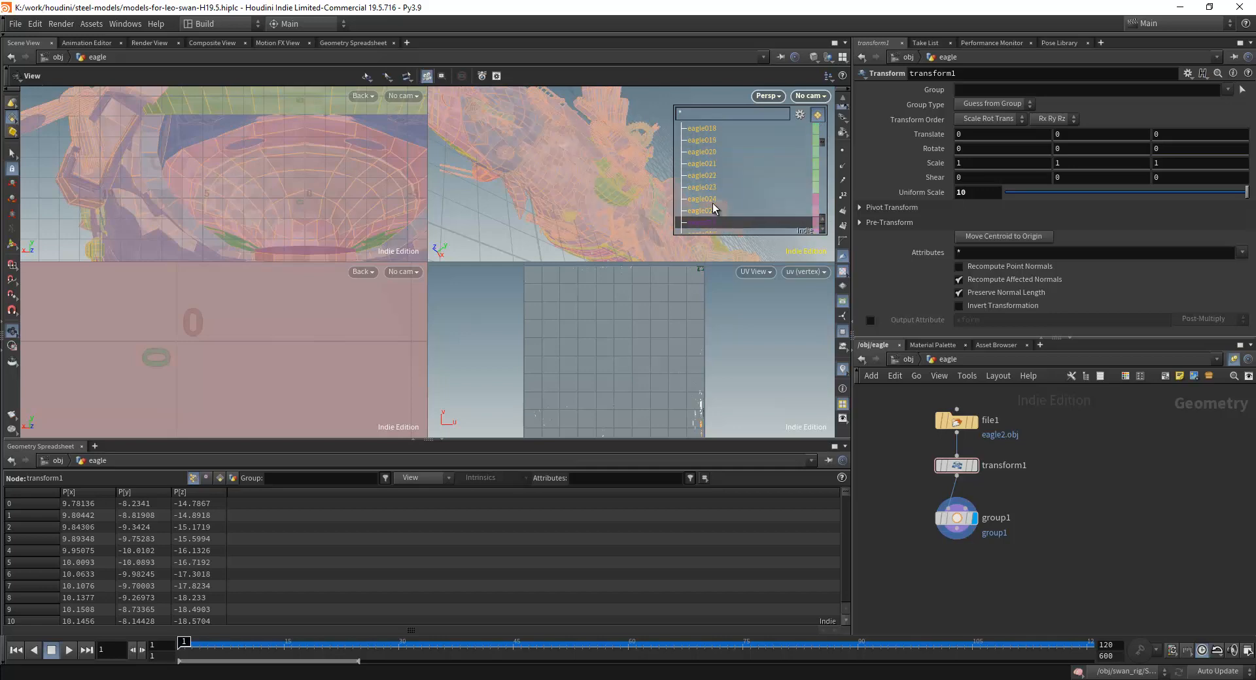
scroll(733, 180, down, 3)
scroll(728, 181, down, 1)
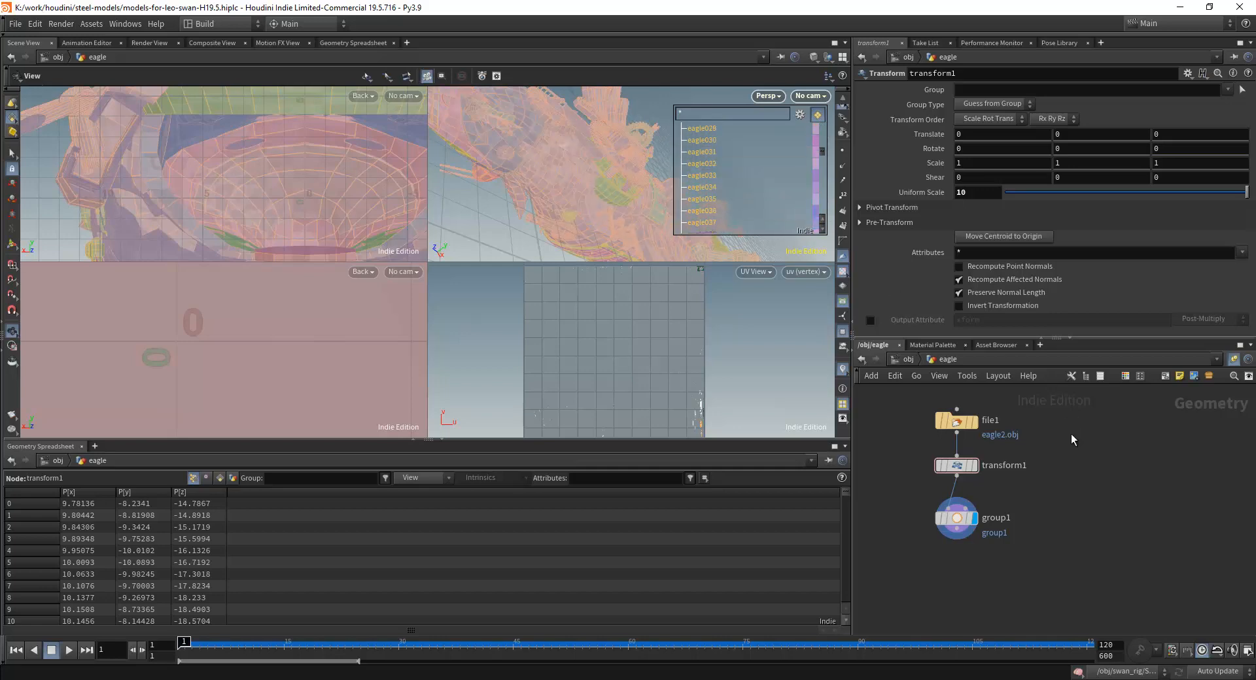
scroll(1070, 433, down, 4)
scroll(995, 447, up, 2)
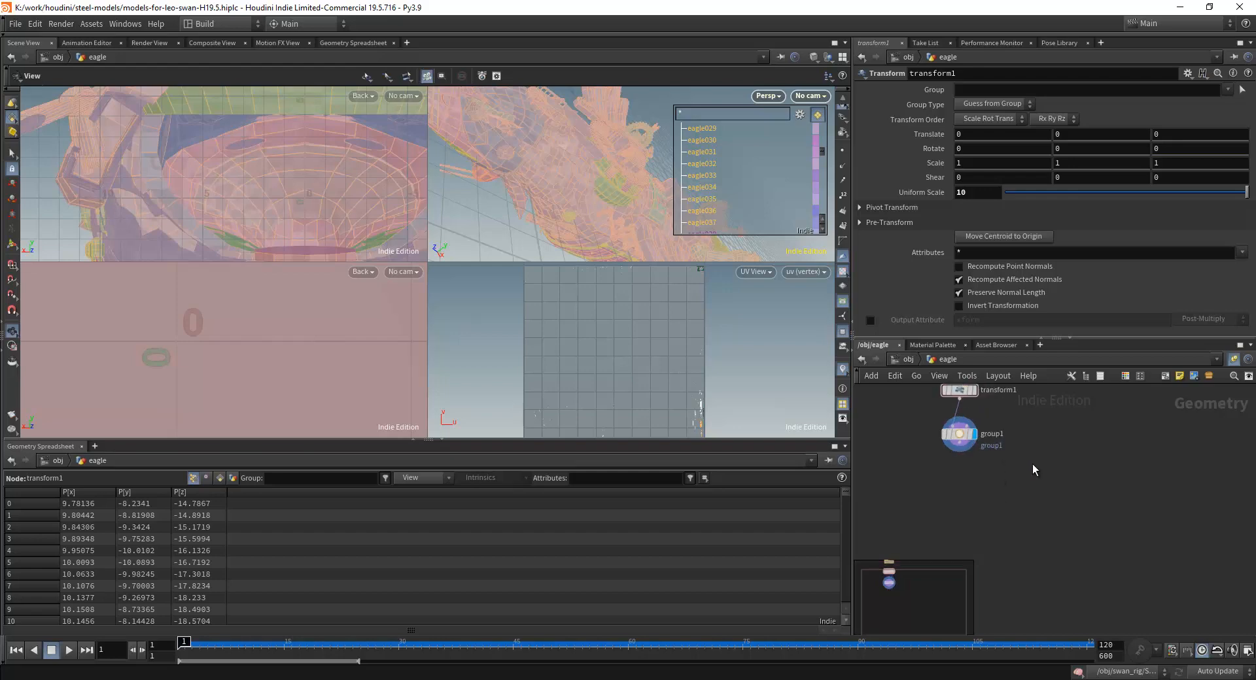
middle_drag(1032, 466, 1057, 512)
scroll(564, 161, down, 3)
drag(564, 161, 580, 215)
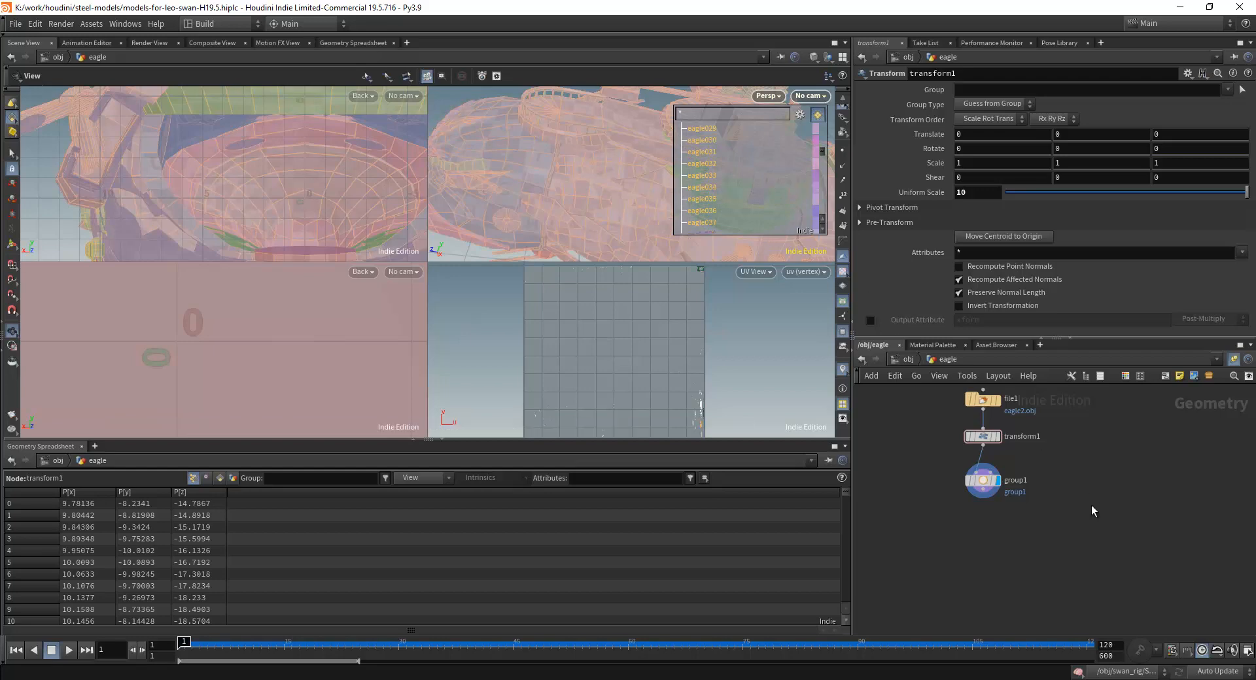
Leave the eagle network for the object level and open the swan geometry network.
middle_drag(1091, 505, 1054, 543)
click(901, 361)
scroll(1009, 437, down, 3)
double_click(995, 475)
Review the base groups of the swan's window_neck, clavicles, shoulders_low and shoulders Group Create nodes.
scroll(1031, 503, down, 4)
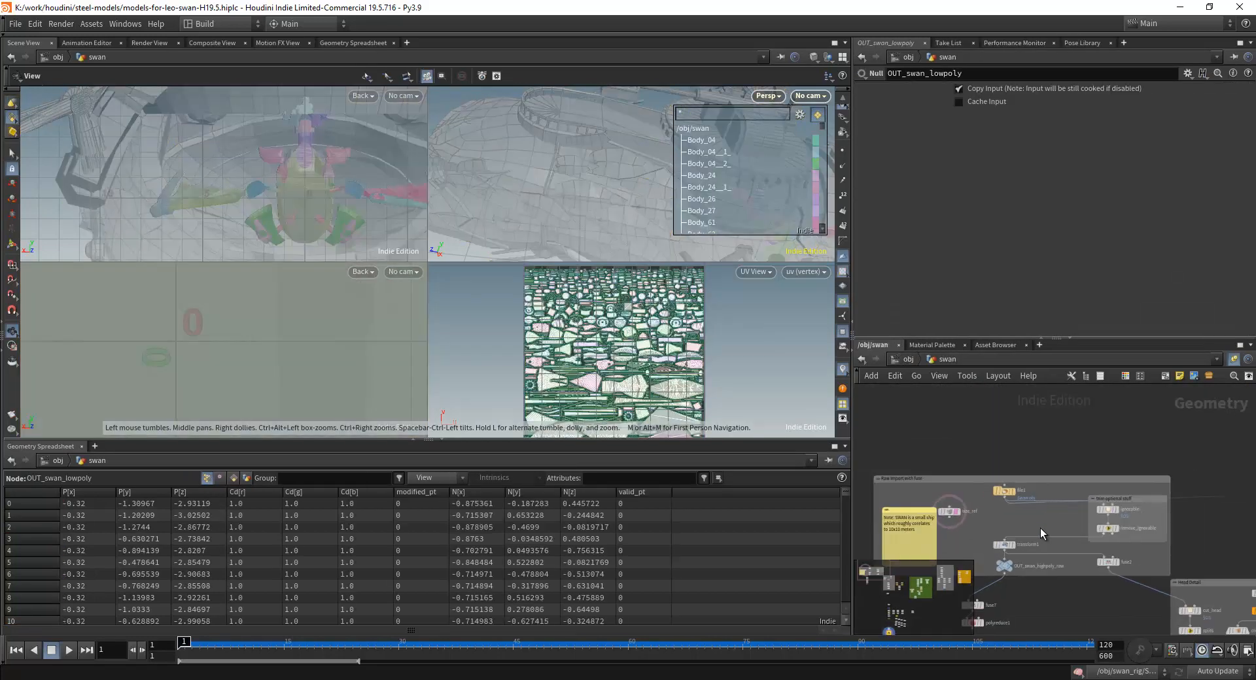
middle_drag(1116, 618, 968, 422)
middle_drag(1148, 618, 970, 449)
middle_drag(1034, 498, 975, 458)
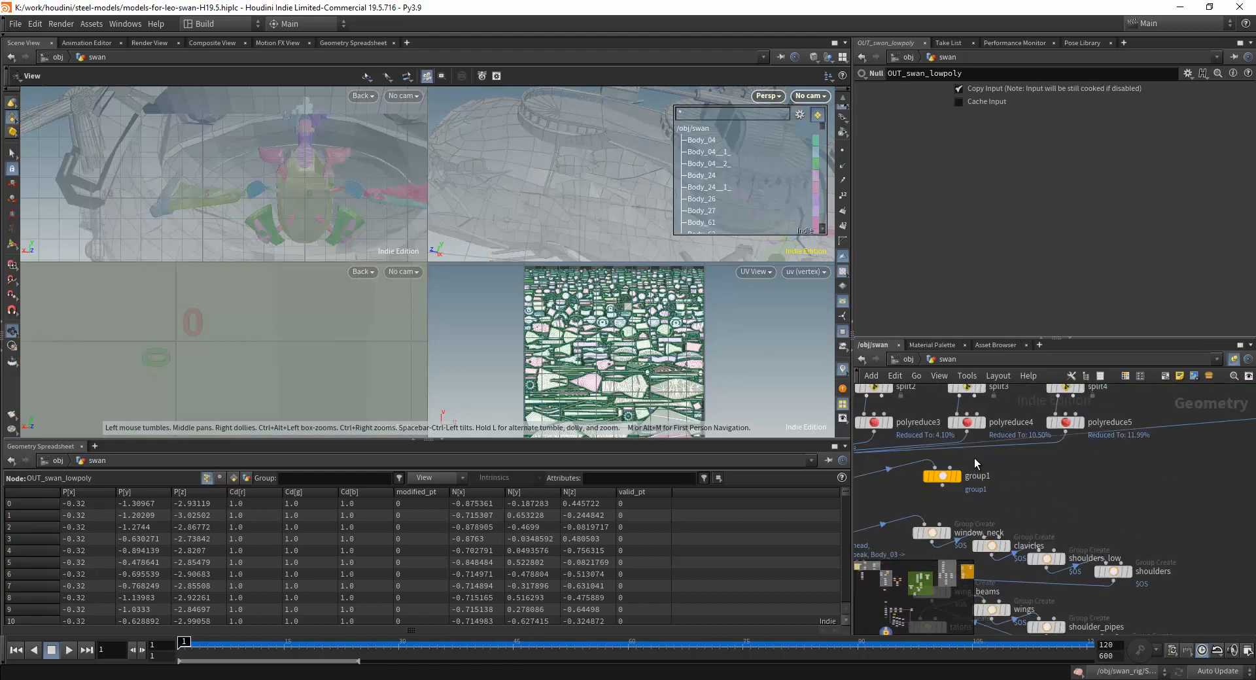
scroll(1124, 502, up, 5)
scroll(991, 438, up, 3)
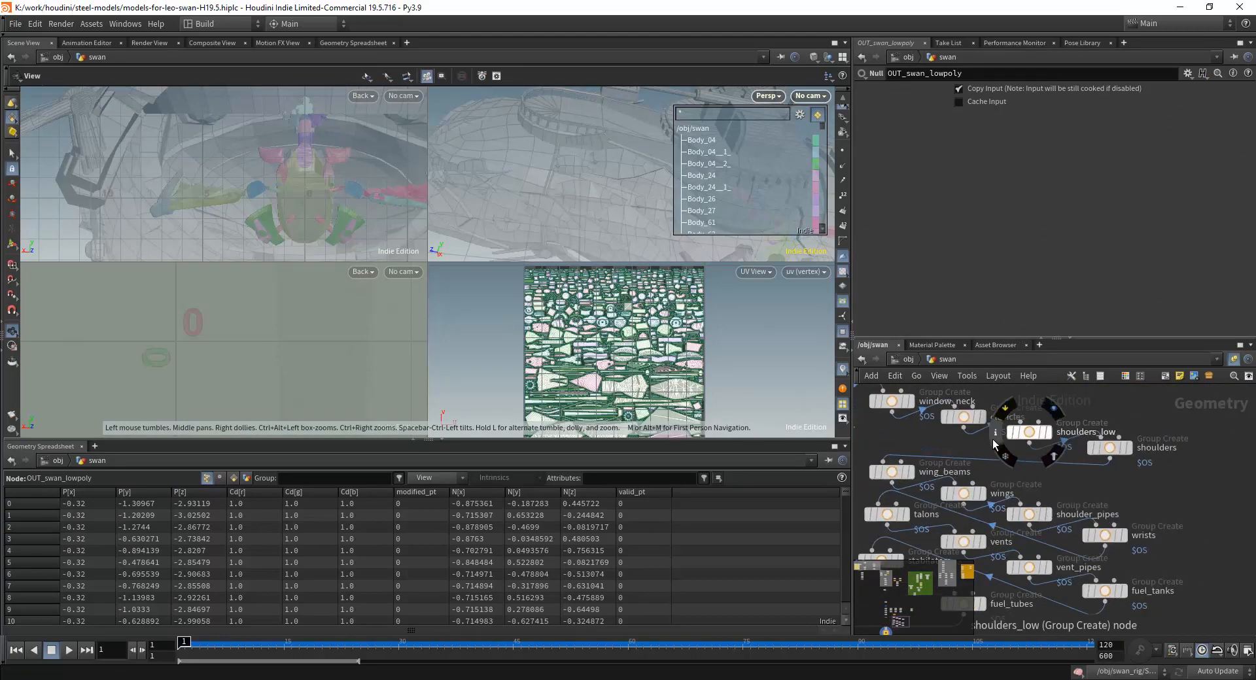
click(983, 443)
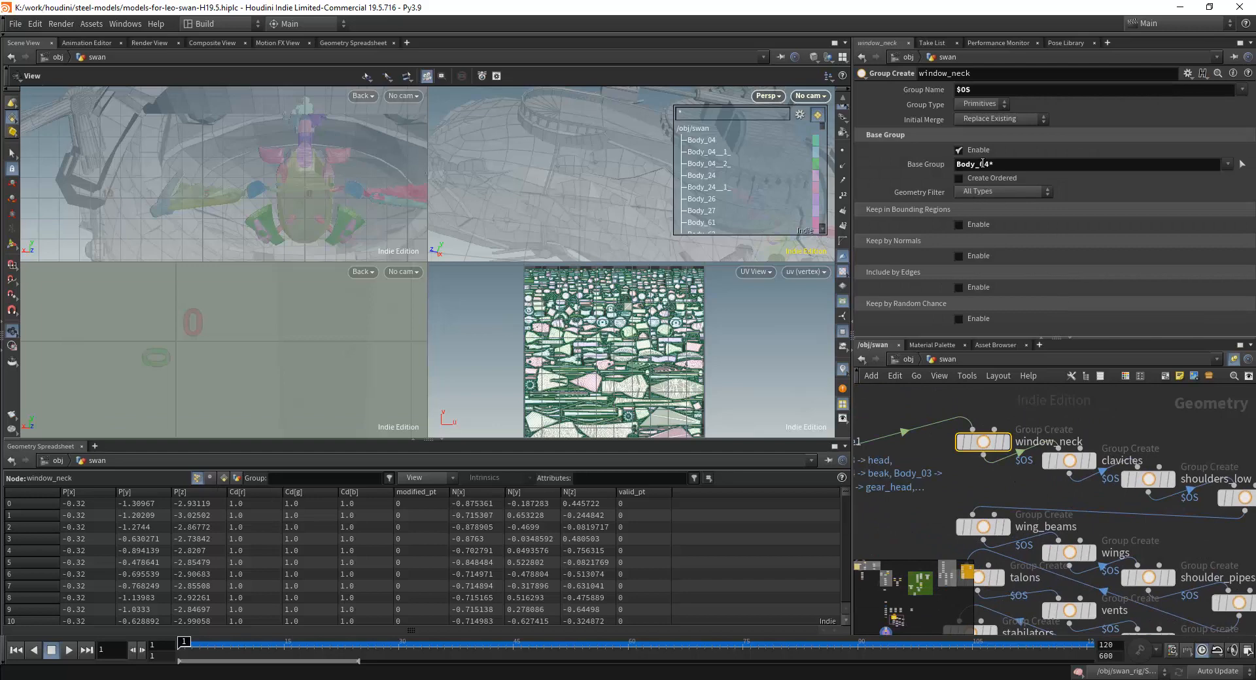
click(1060, 463)
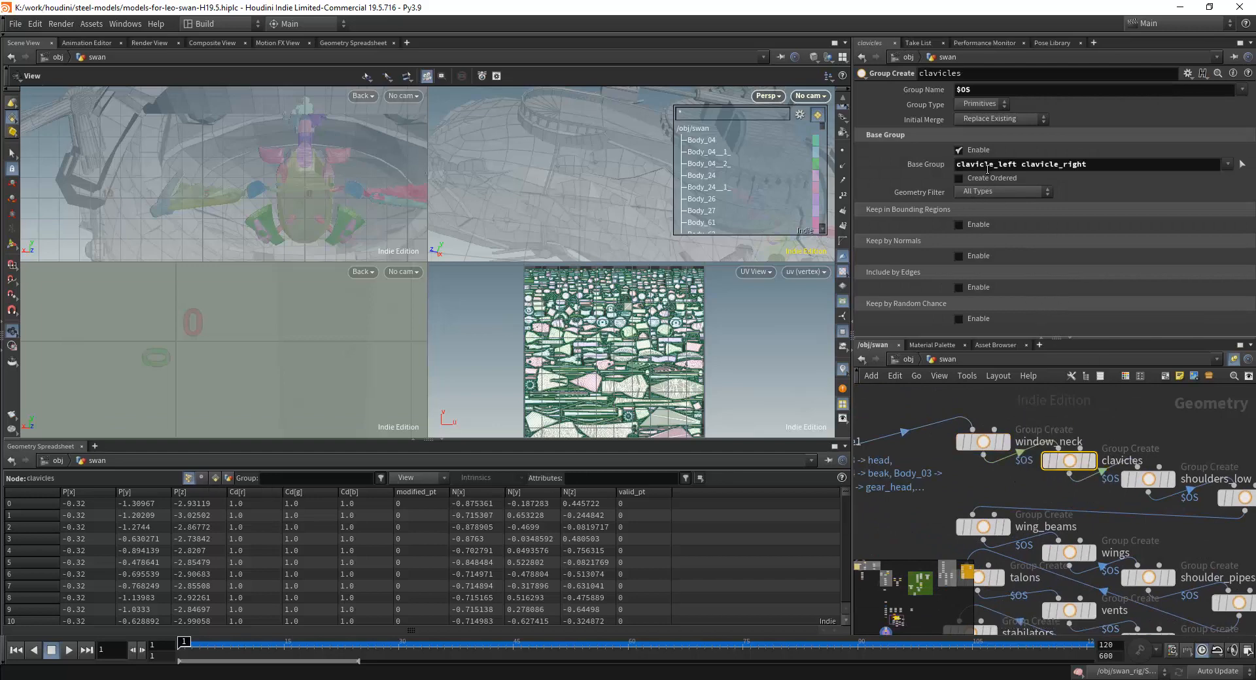
click(988, 445)
middle_drag(1129, 441, 1044, 406)
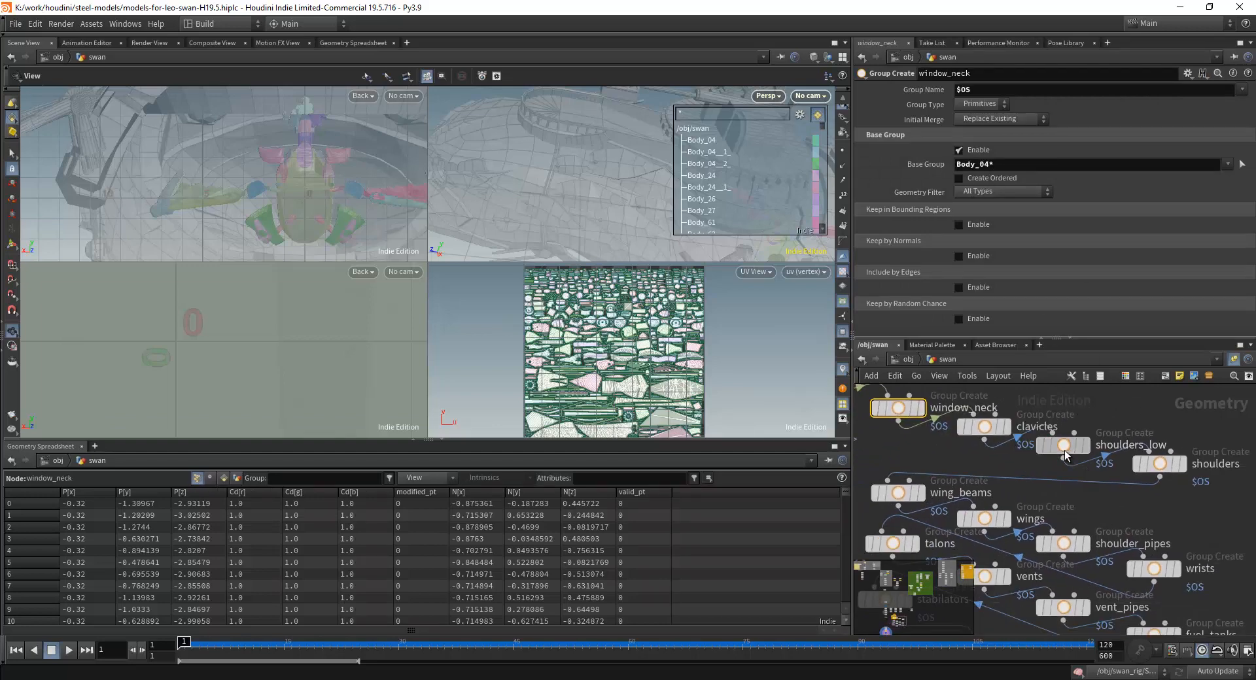
click(1064, 448)
middle_drag(1123, 423, 1073, 393)
click(1102, 437)
middle_drag(1072, 480, 1113, 412)
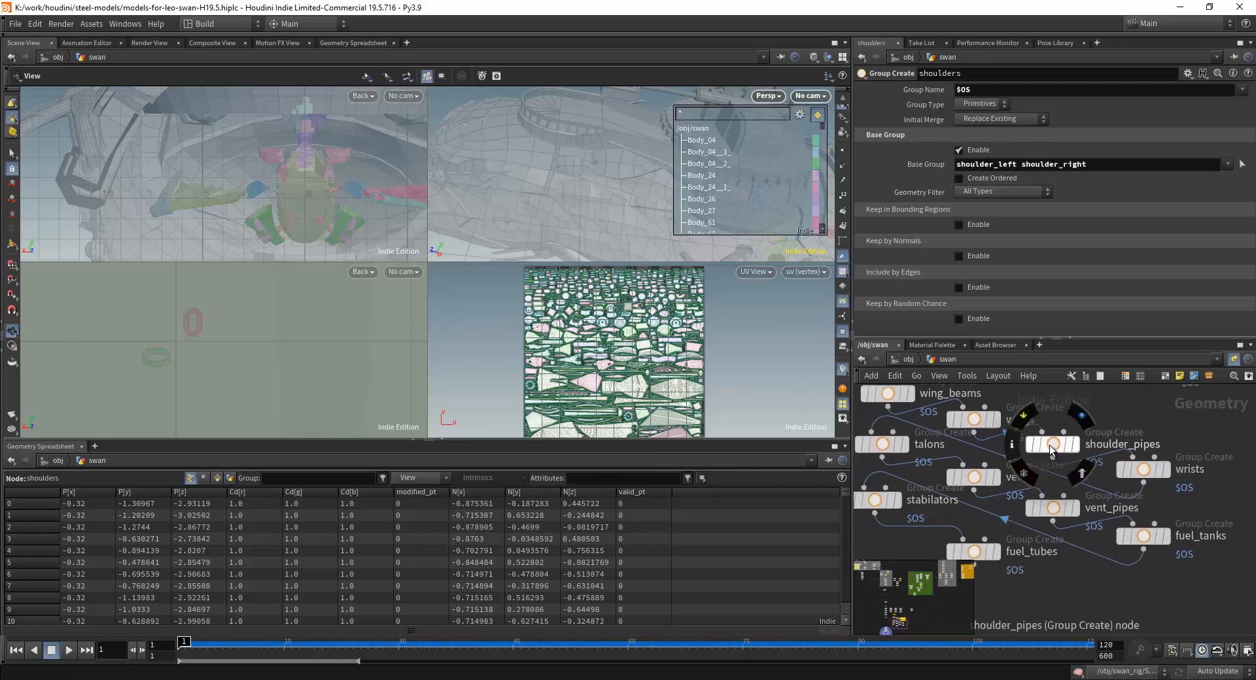
Review the base groups of the swan's shoulder_pipes, wrists, vent_pipes, fuel_tanks, vents, talons, fuel_tubes and wing_beams nodes.
click(1053, 447)
click(1134, 477)
click(1044, 517)
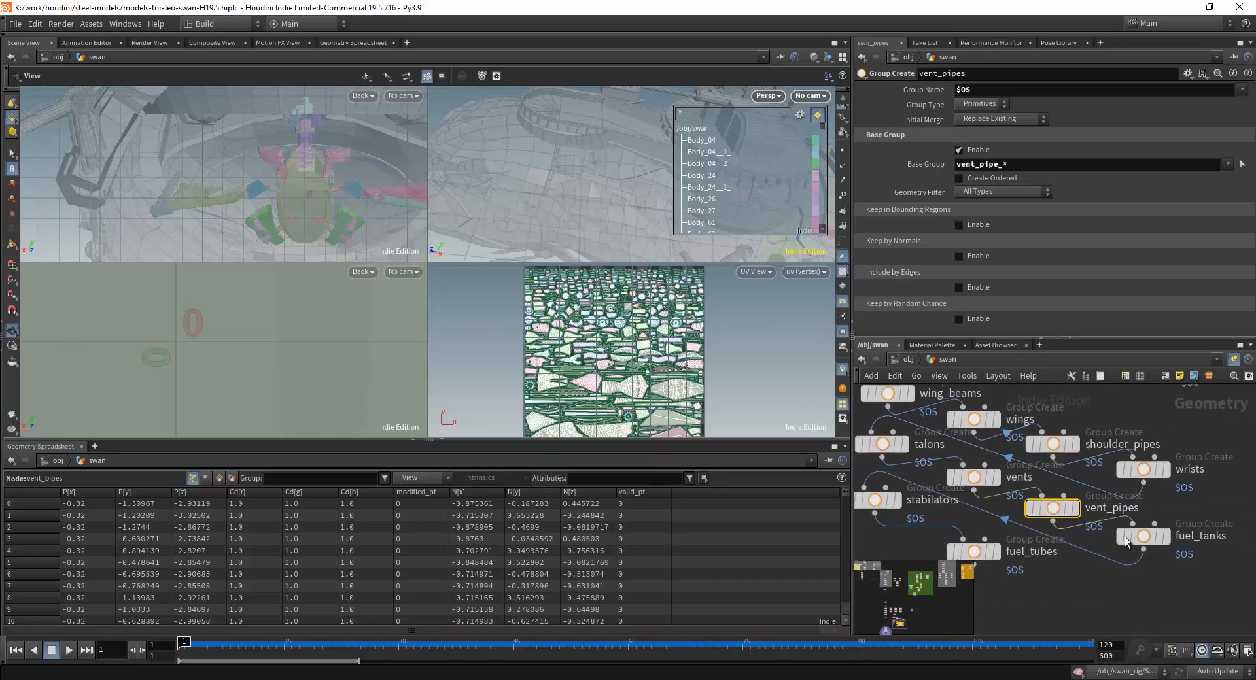
click(1146, 538)
click(984, 477)
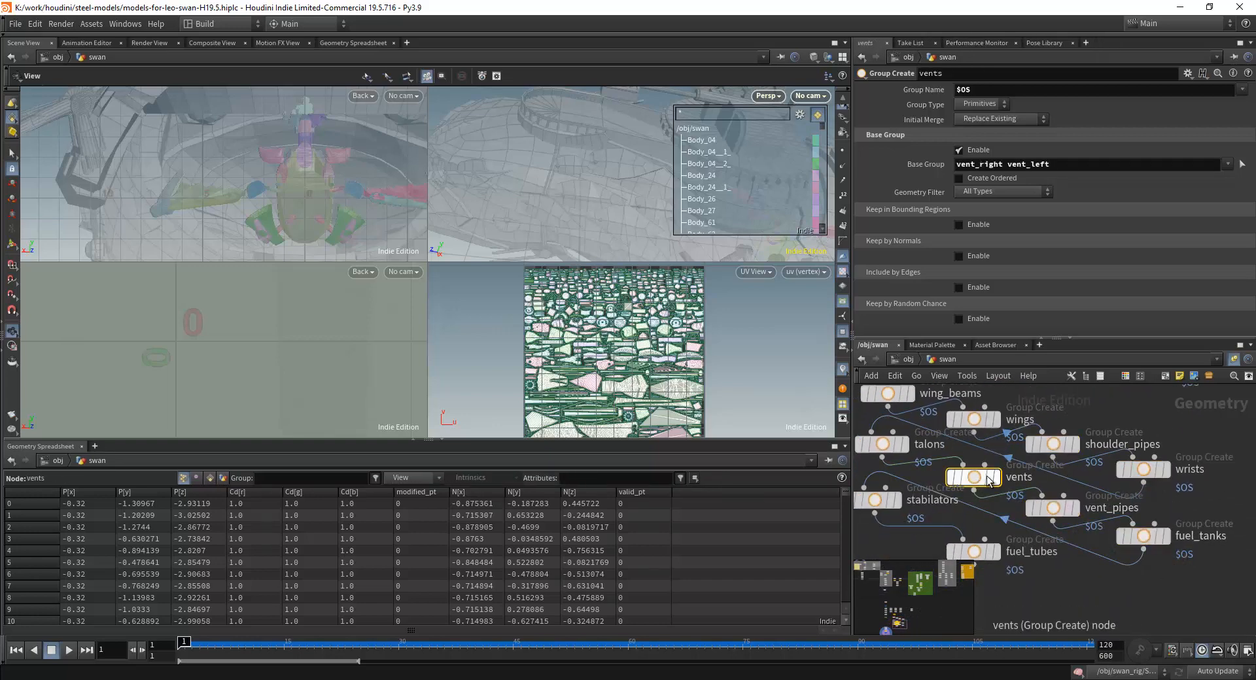
scroll(1047, 421, down, 3)
click(934, 435)
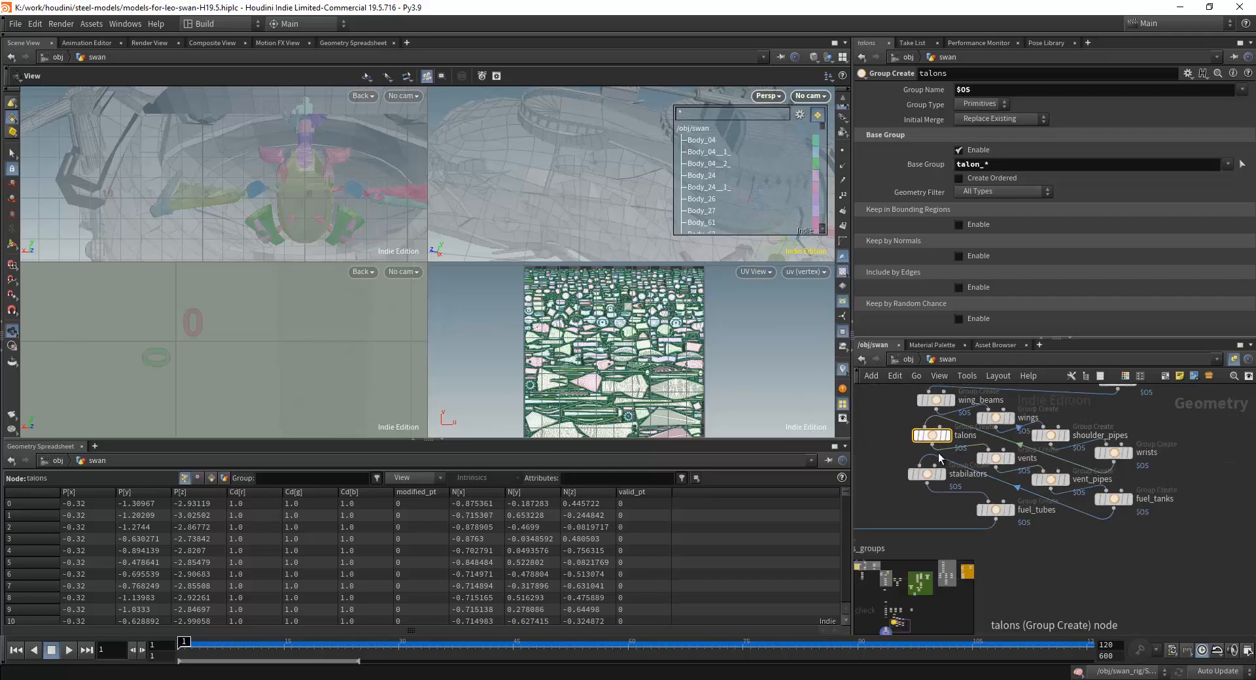
click(996, 509)
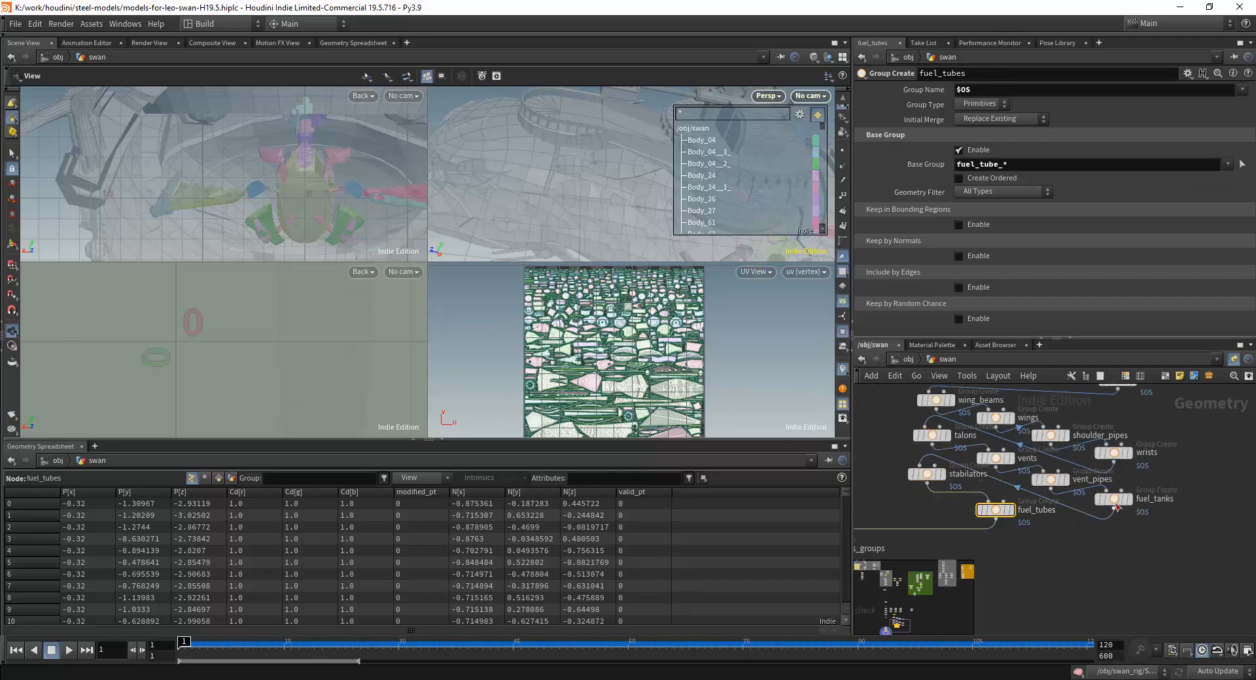
scroll(1145, 540, down, 3)
scroll(993, 407, up, 3)
click(999, 543)
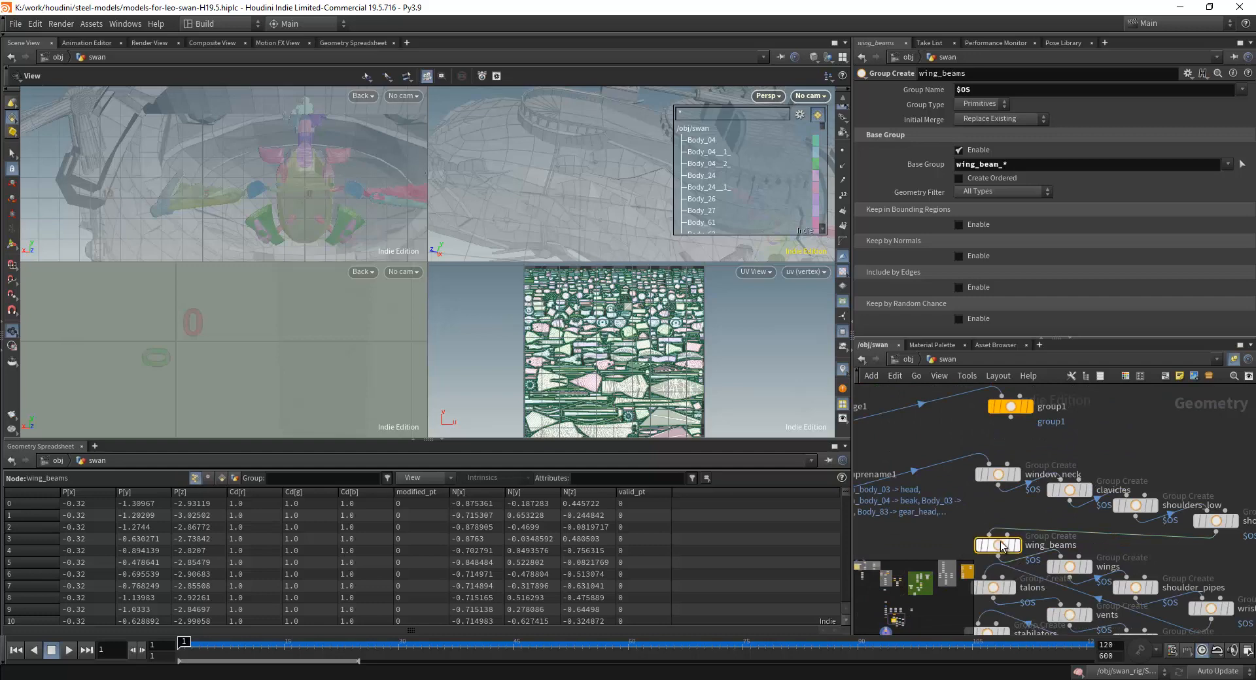
Open the grouprename1 node's parameters and read through its list of original and new group names.
scroll(993, 512, down, 4)
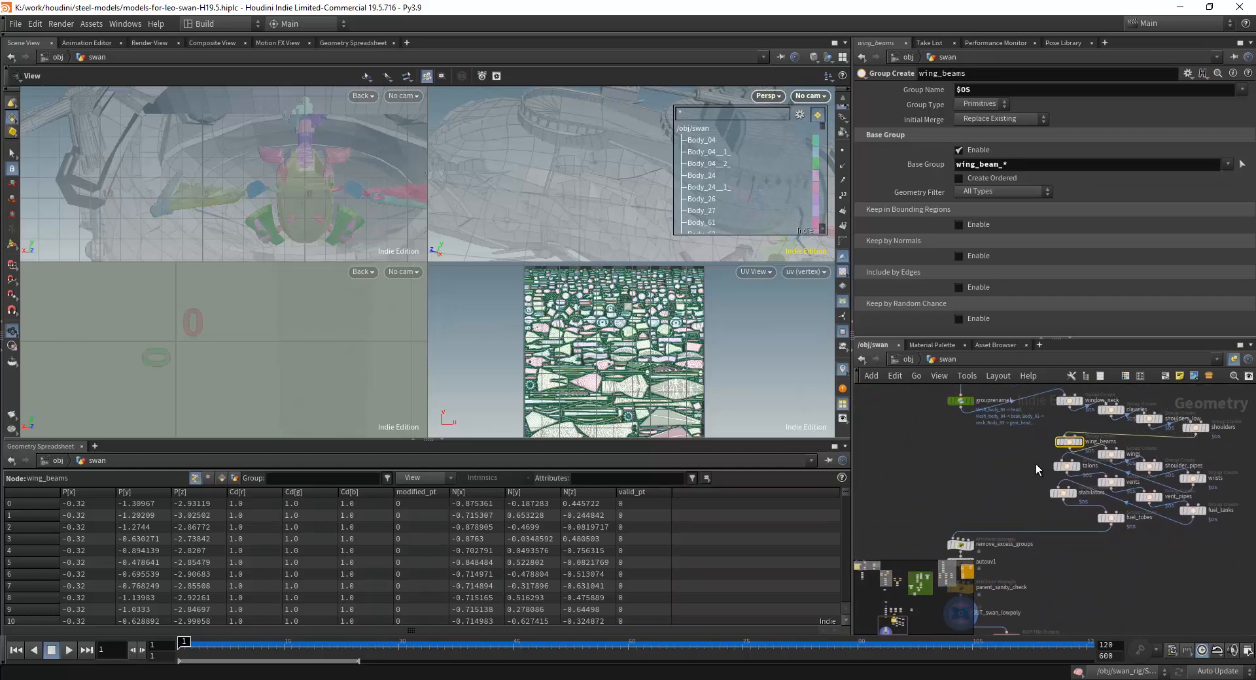
scroll(1010, 471, up, 3)
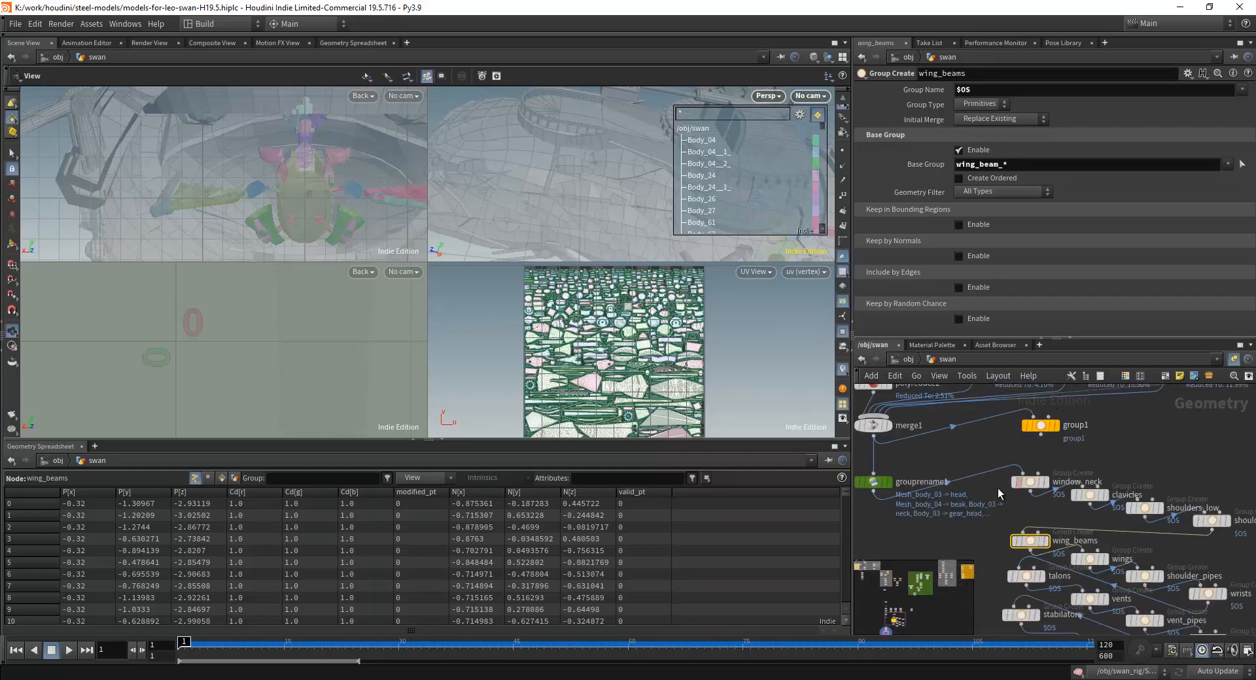
scroll(928, 449, up, 2)
click(922, 492)
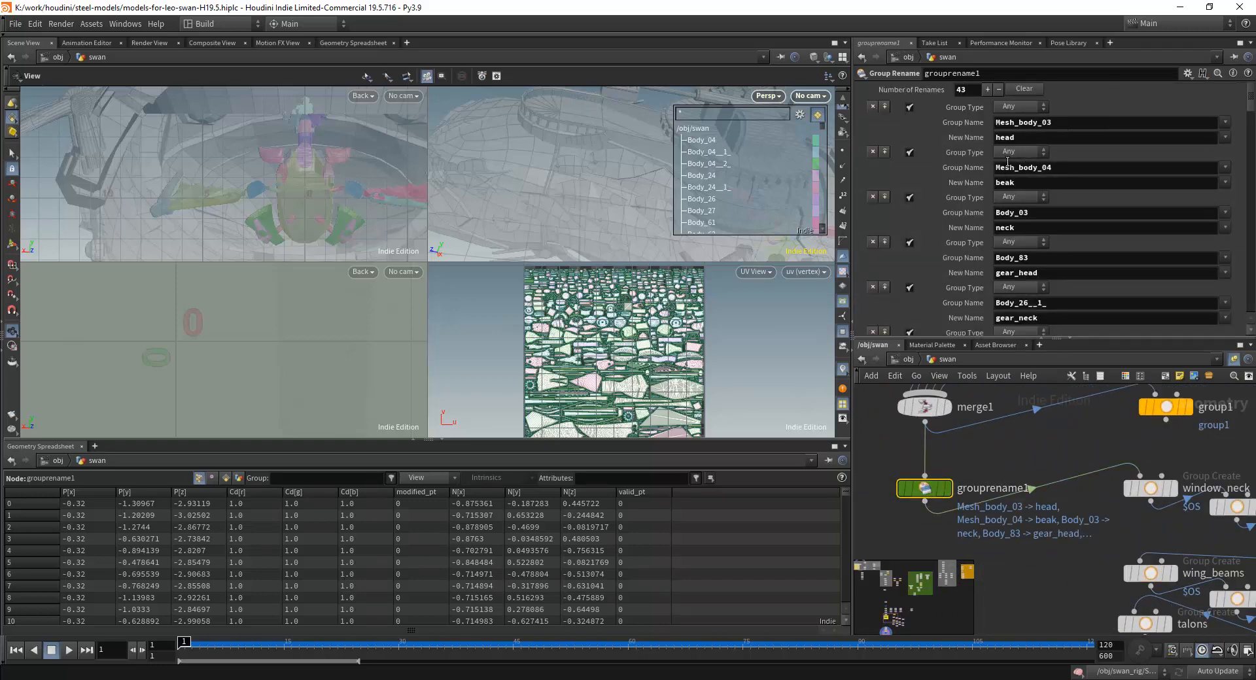
scroll(1246, 170, down, 15)
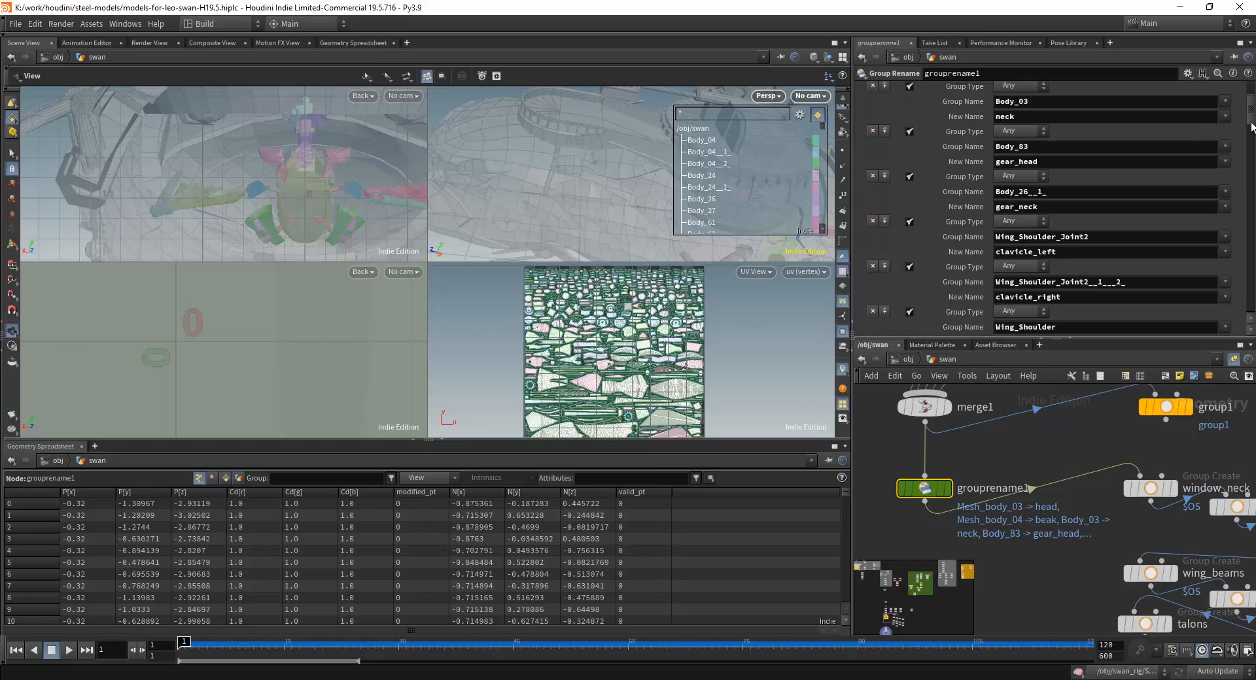
scroll(1243, 220, down, 10)
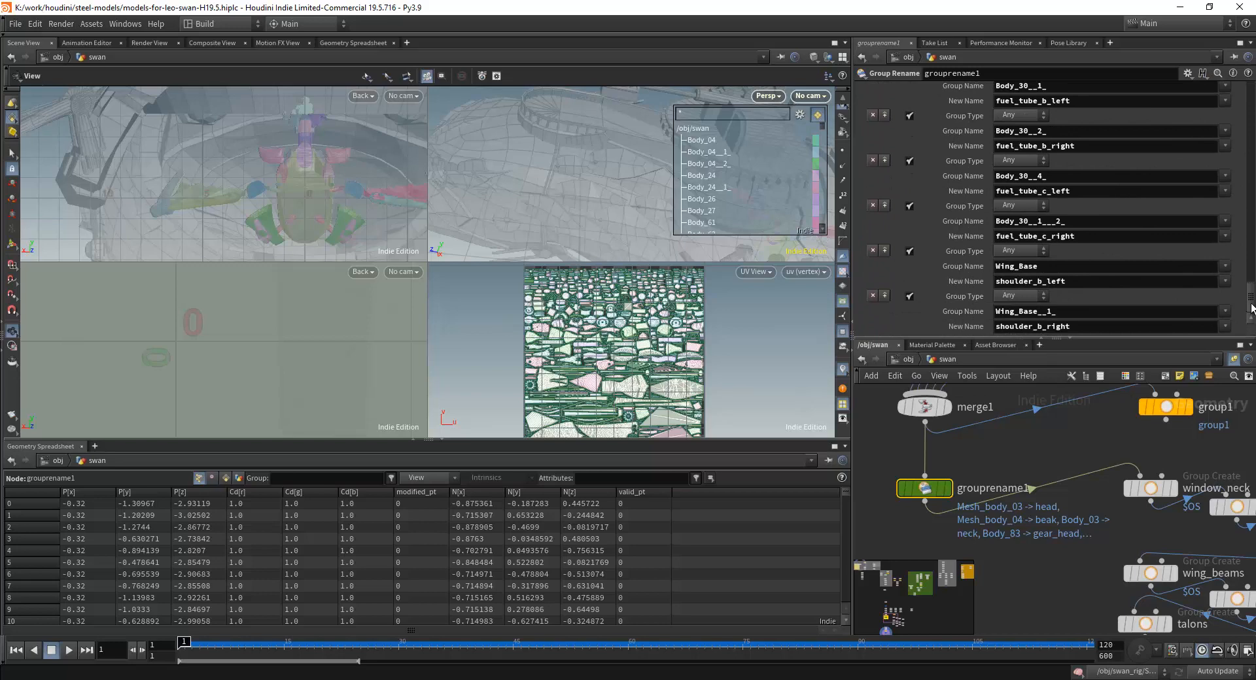
drag(1251, 308, 1247, 98)
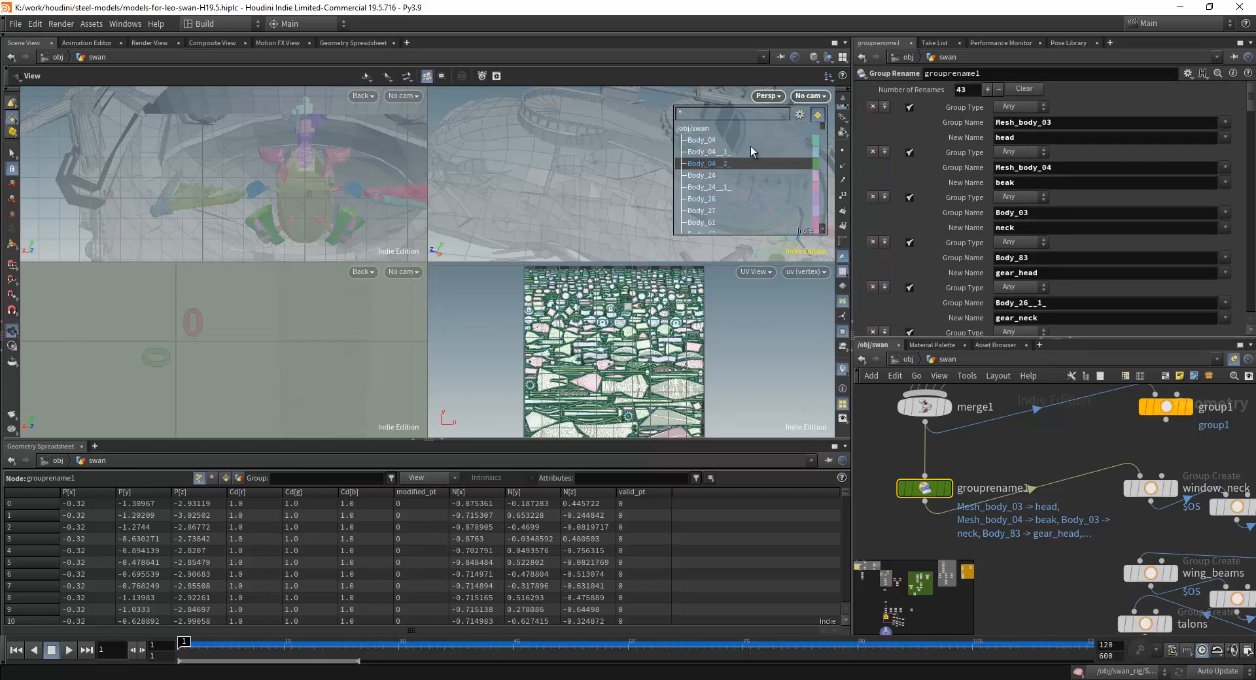
Leave the swan network for the object level and open the eagle geometry network.
click(906, 359)
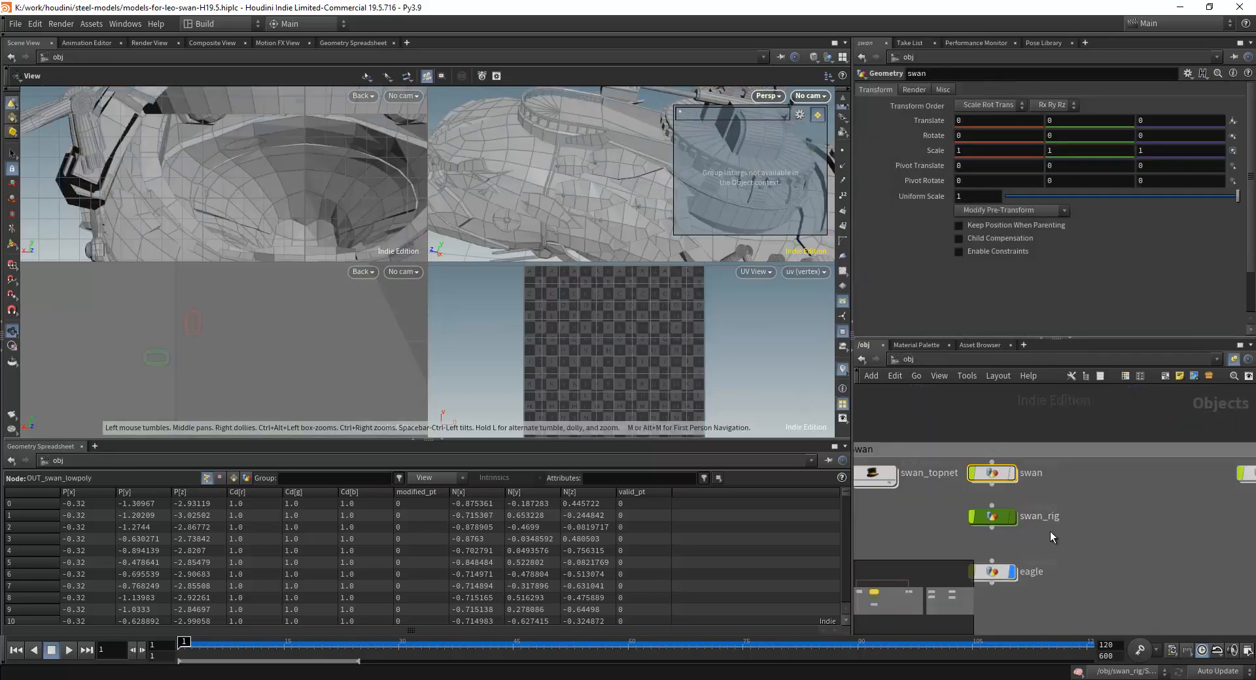
middle_drag(1049, 531, 1059, 452)
double_click(1001, 490)
scroll(753, 282, down, 2)
scroll(706, 176, down, 1)
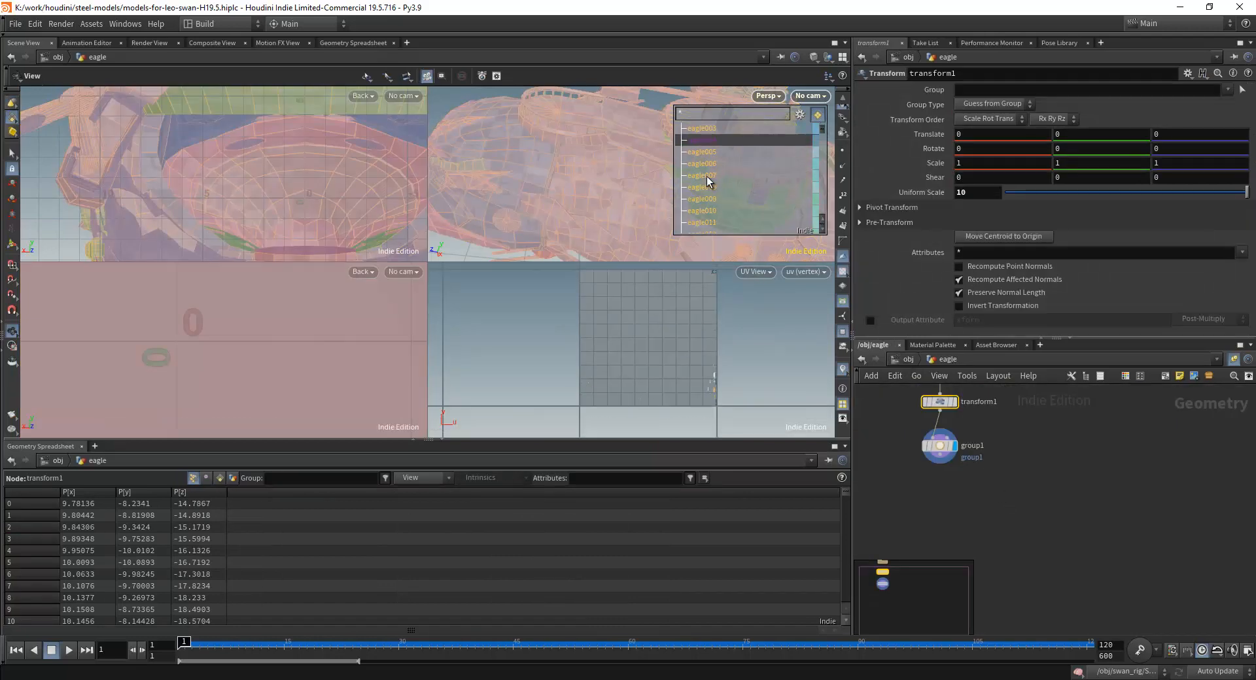
Examine the imported eagle model from several angles and read through its list of numbered eagle groups.
scroll(615, 187, down, 4)
drag(601, 187, 539, 169)
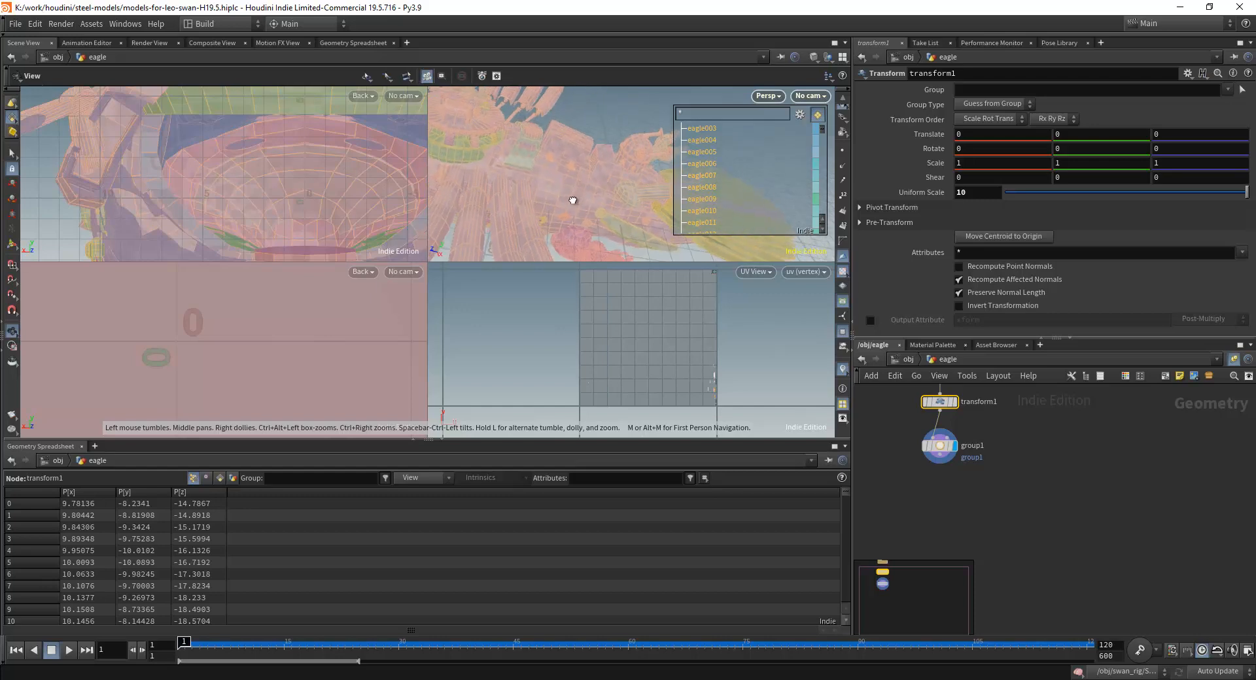
drag(572, 201, 618, 223)
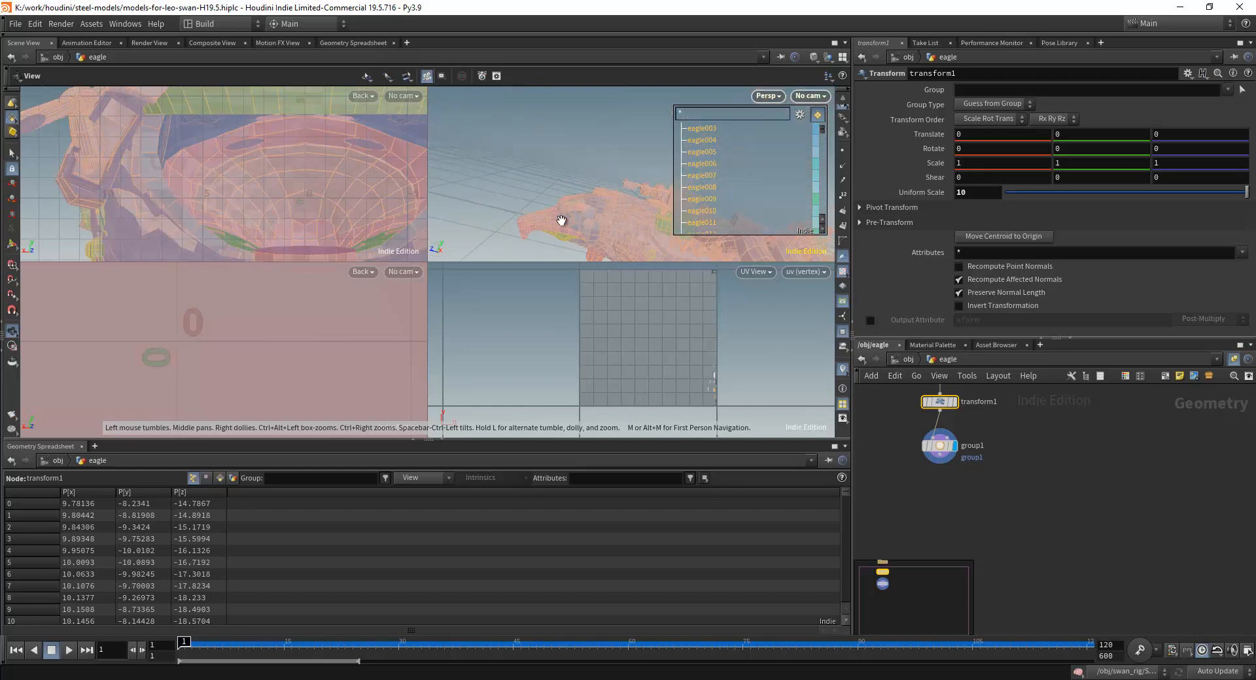
drag(596, 219, 598, 191)
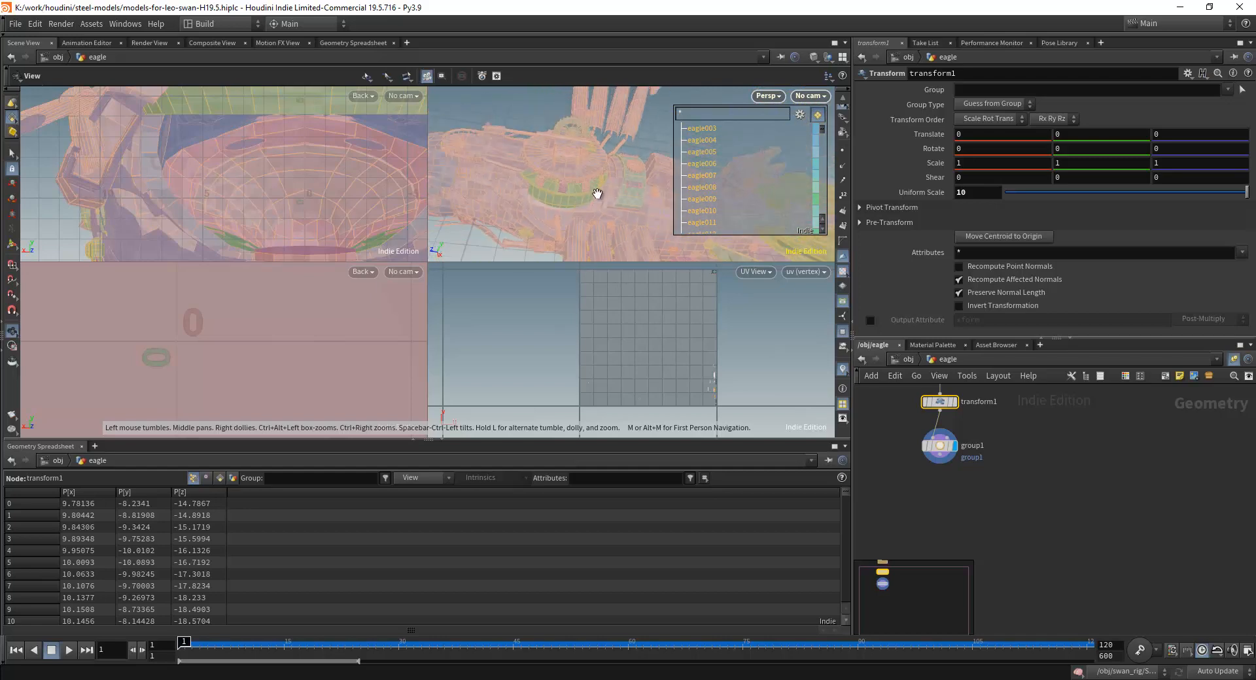
mouse_move(821, 140)
mouse_down()
mouse_move(822, 211)
mouse_move(822, 142)
mouse_up()
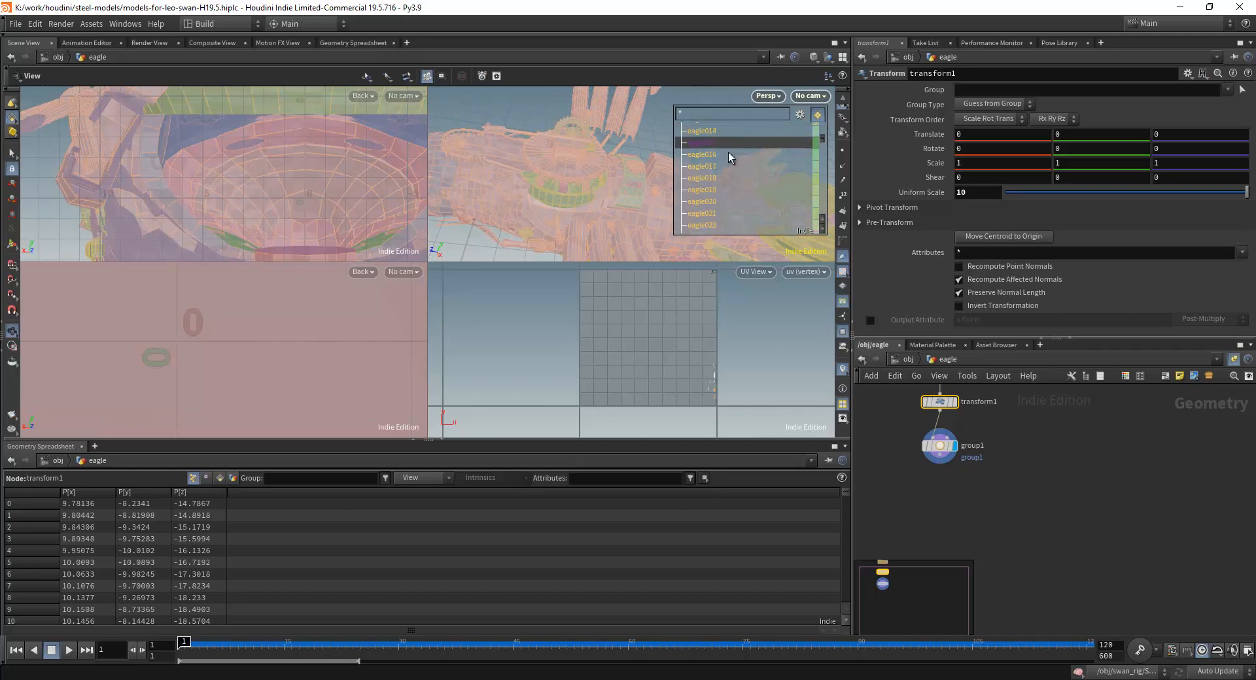
scroll(726, 143, up, 3)
scroll(1031, 468, down, 1)
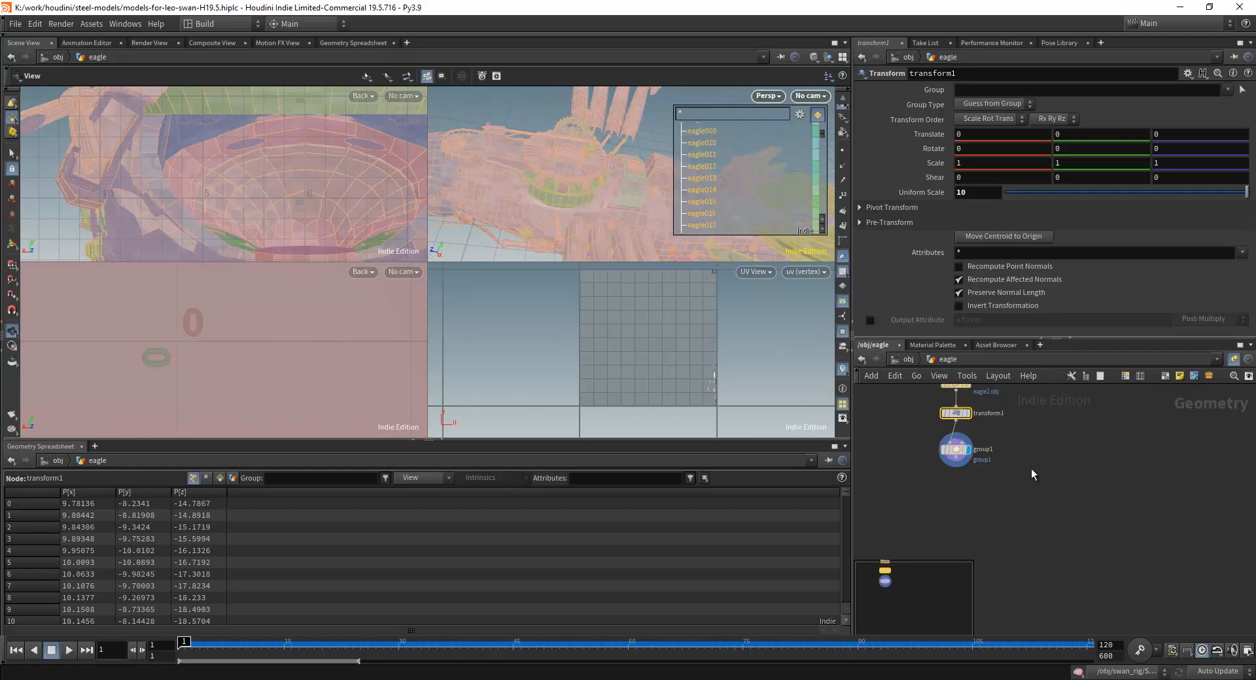
scroll(1031, 468, down, 2)
drag(822, 133, 823, 122)
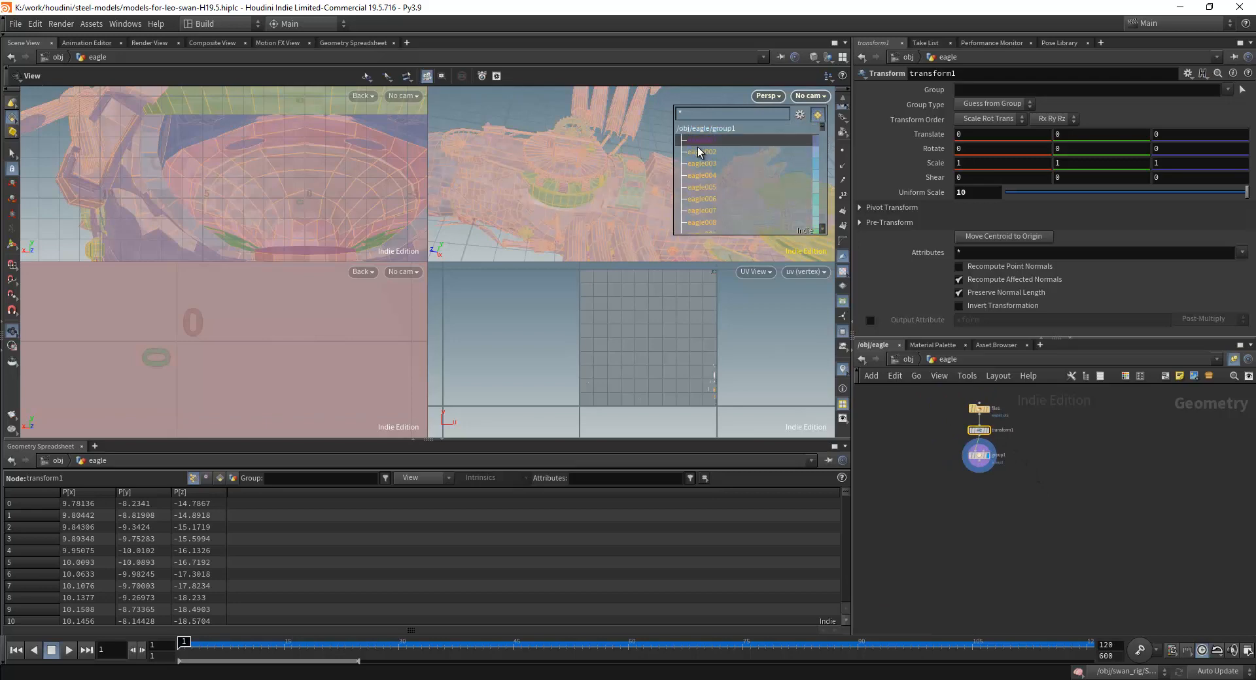
drag(658, 209, 609, 207)
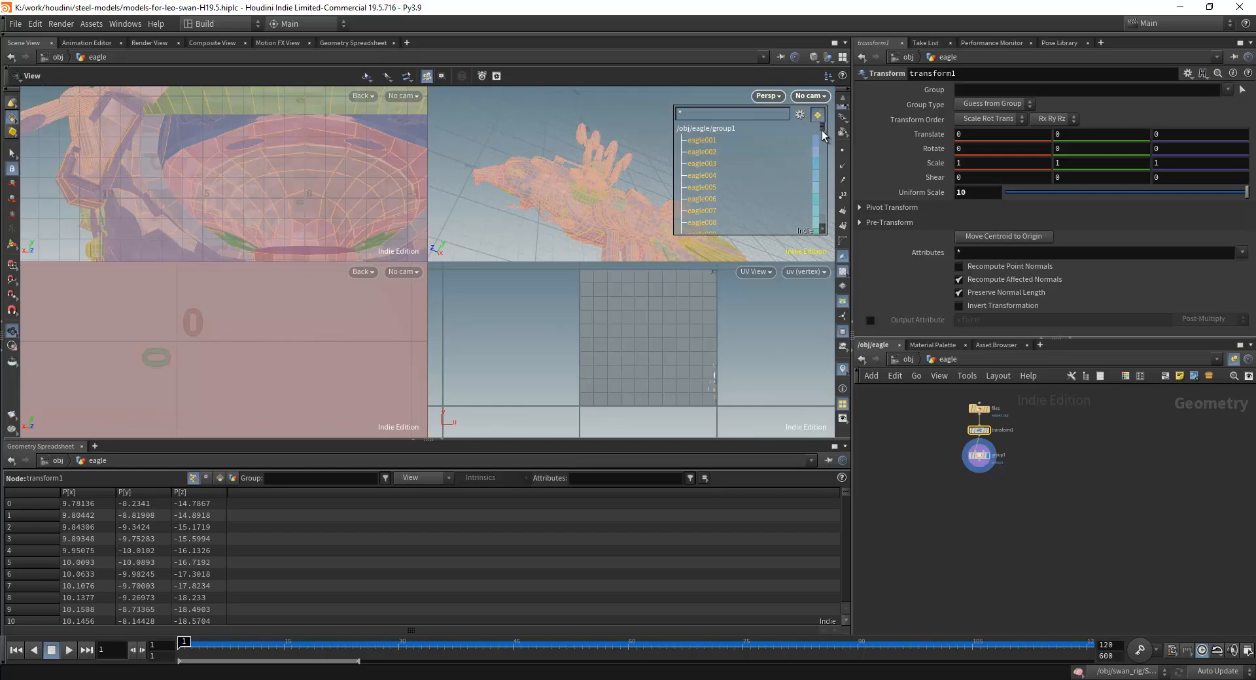
drag(822, 130, 821, 146)
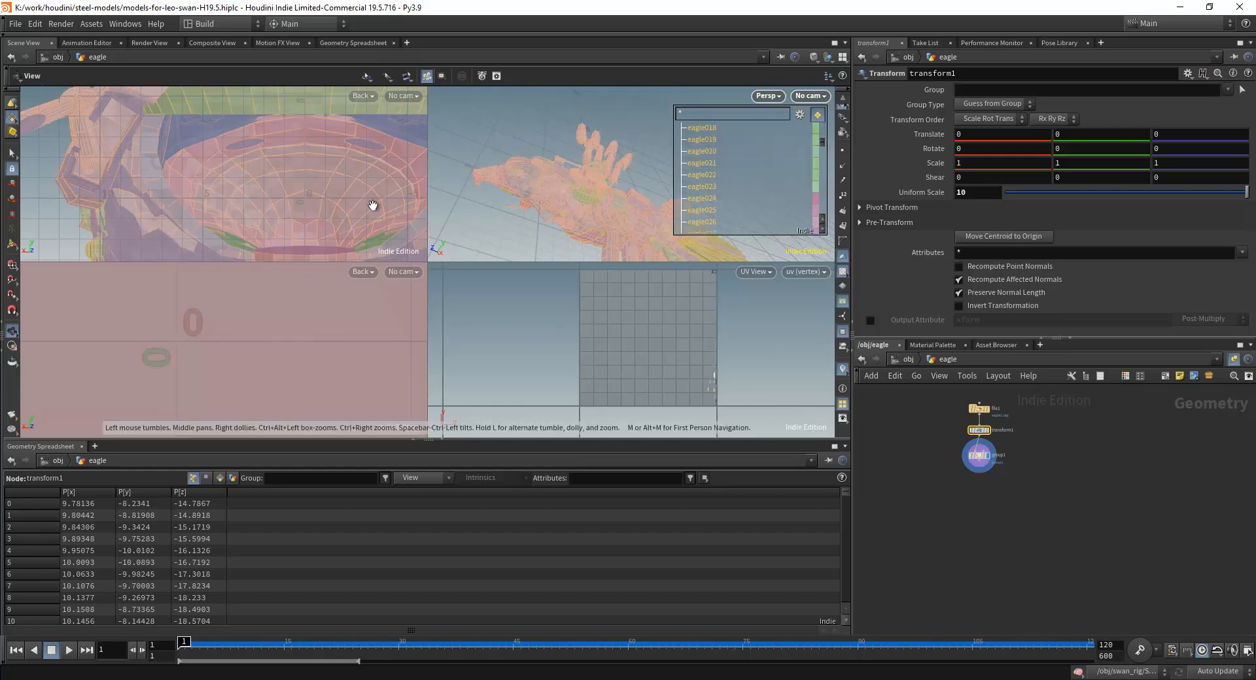
Activate the Select tool for geometry primitives, with Select Groups or Connected Geometry on and Select Whole Geometry off.
click(12, 103)
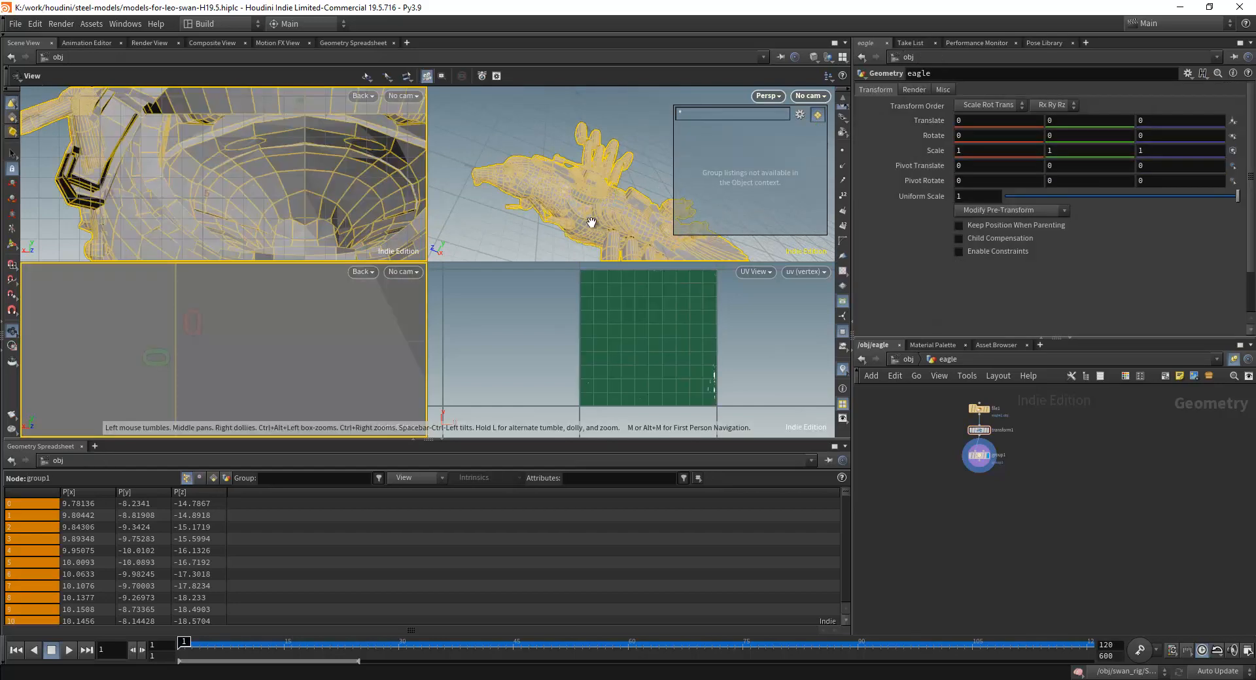
right_click(11, 133)
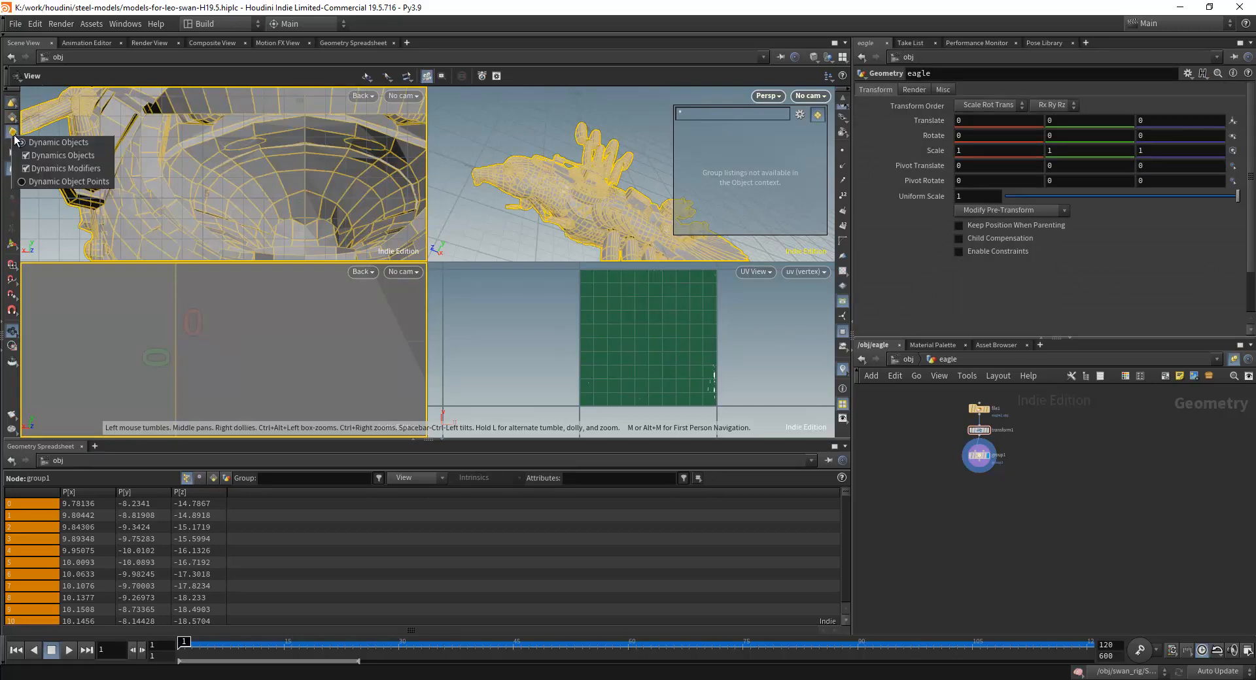
click(11, 118)
right_click(11, 118)
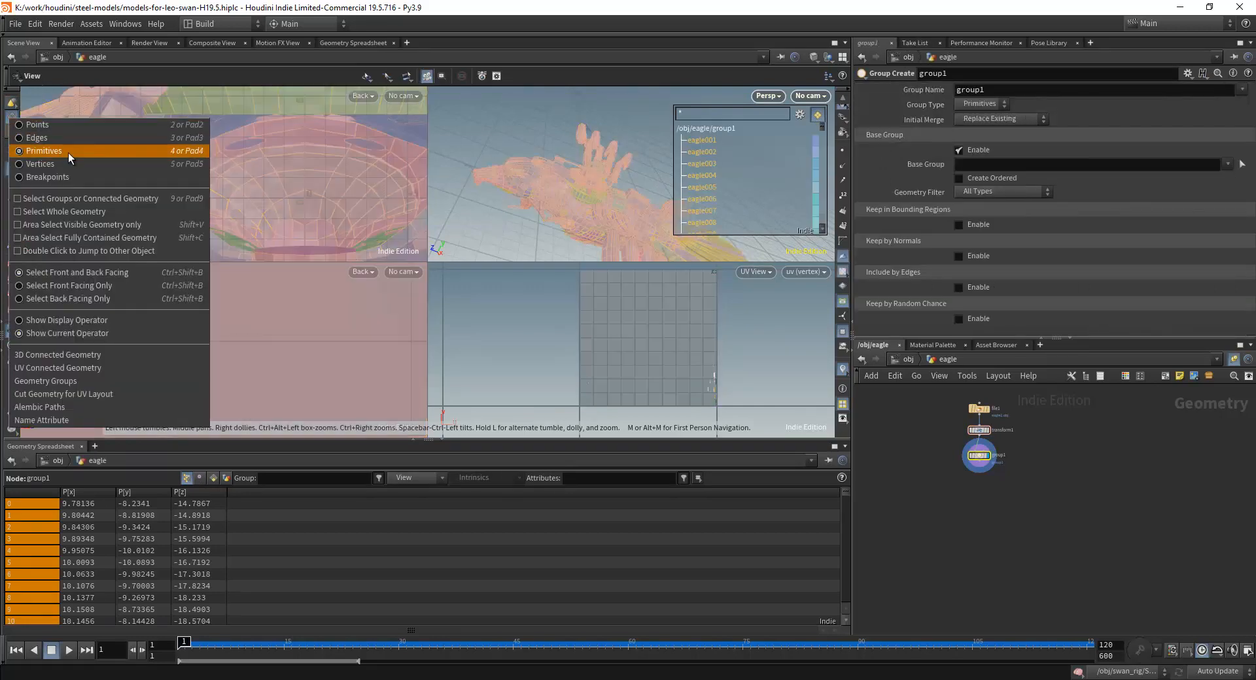
click(63, 209)
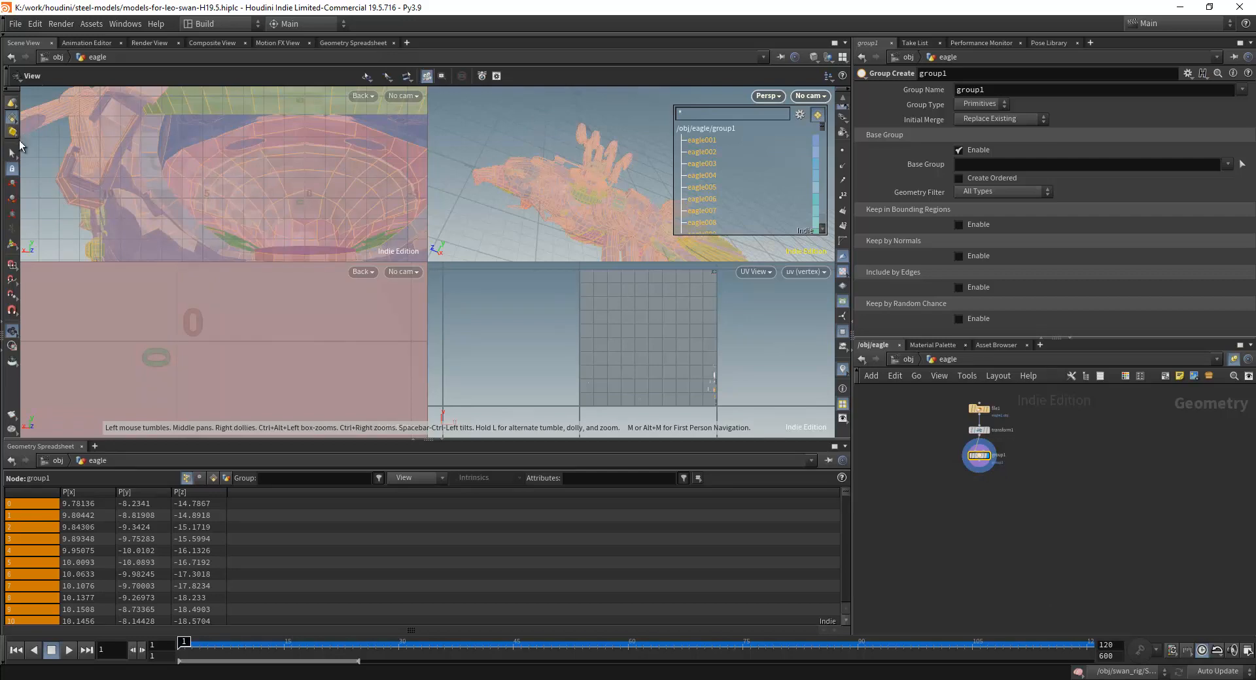
click(12, 152)
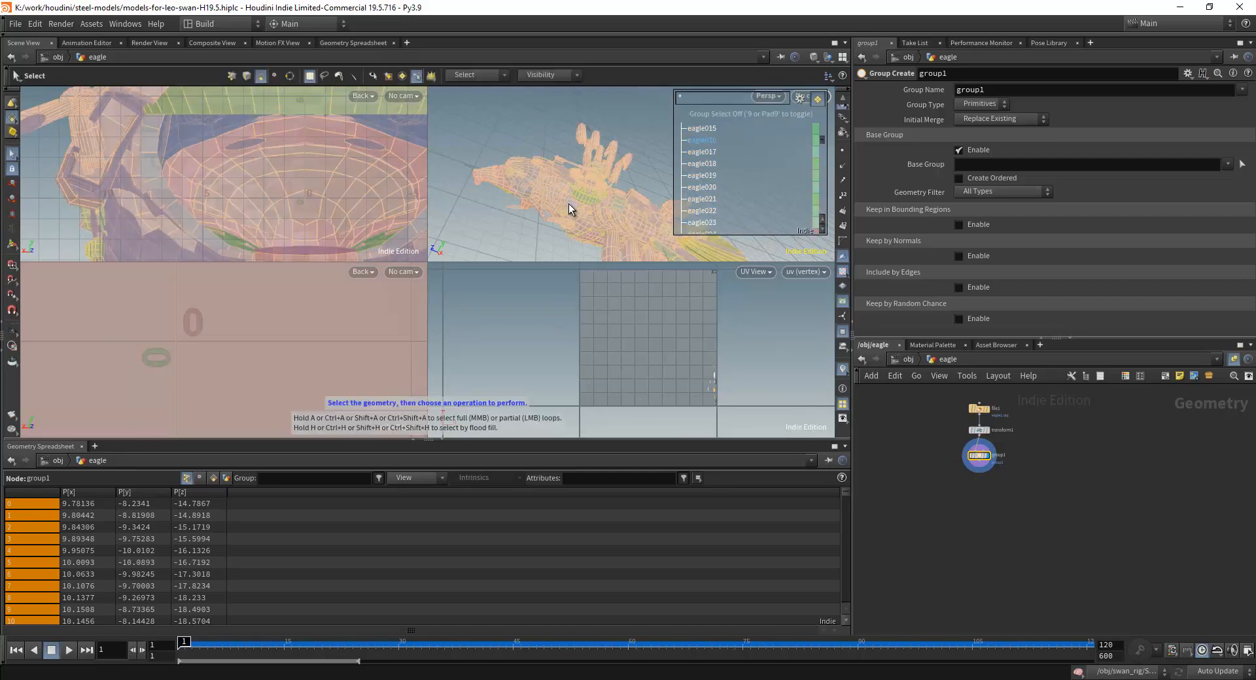
click(17, 123)
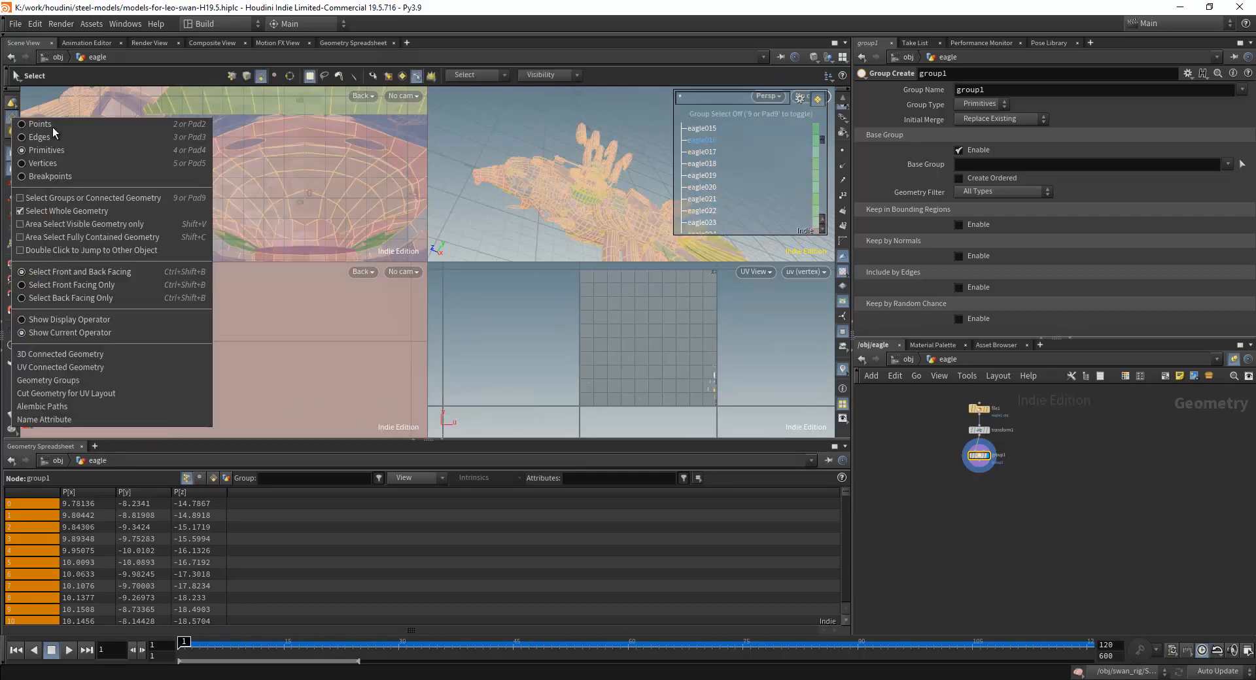
click(112, 200)
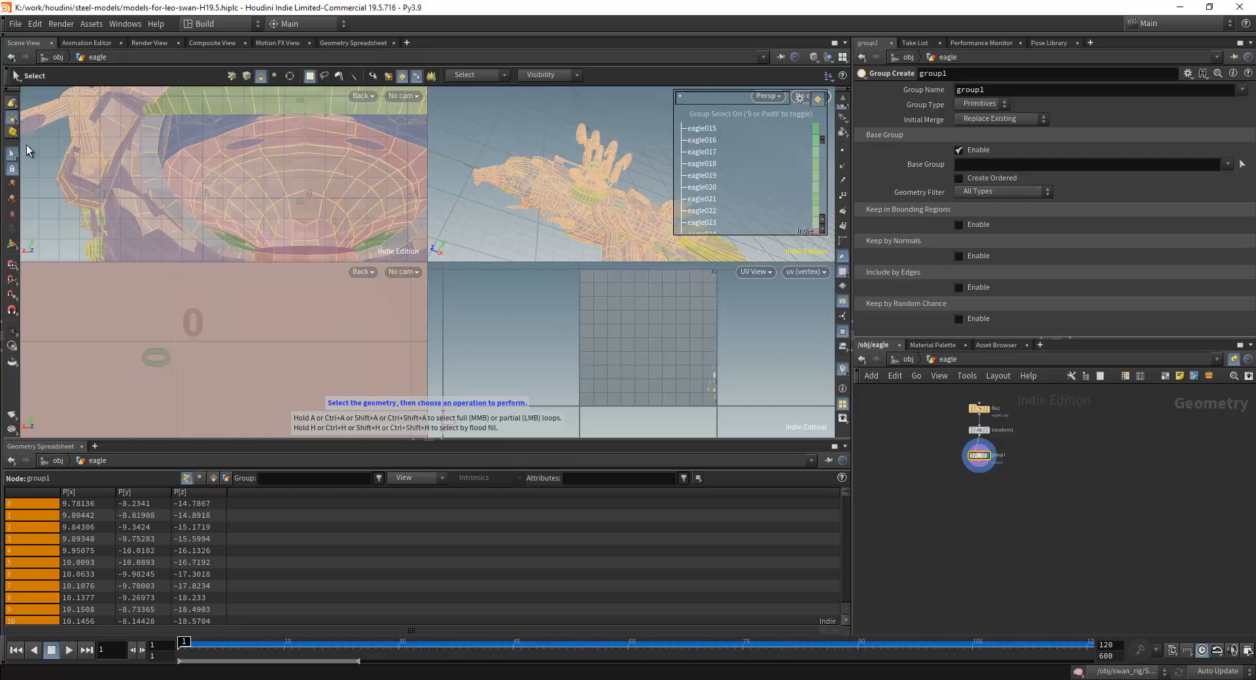
click(11, 103)
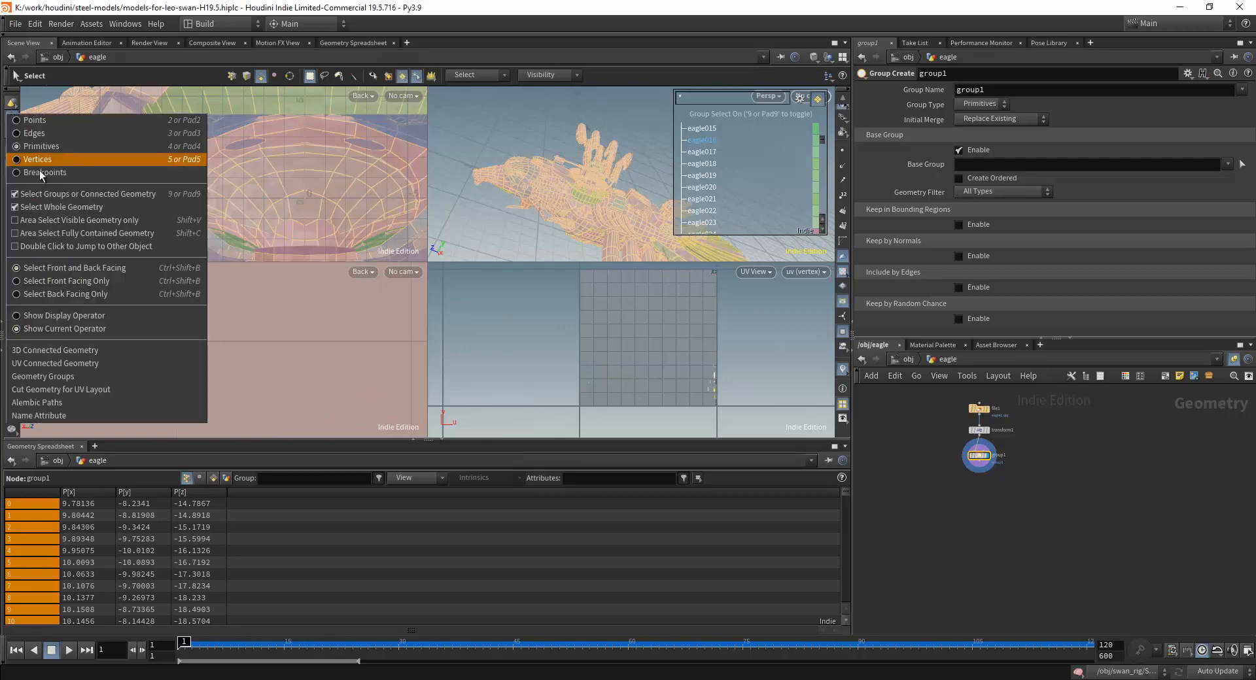
click(16, 206)
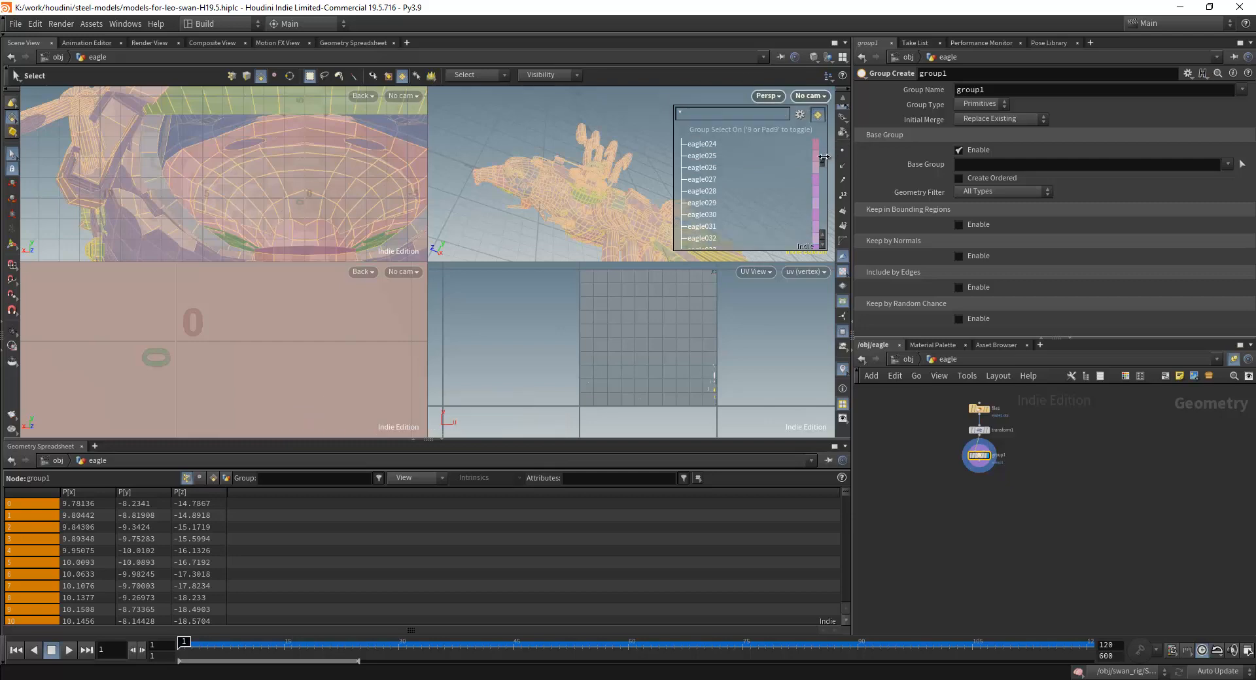
Move the group1 node slightly further below transform1 and select the transform1 node.
drag(822, 162, 823, 229)
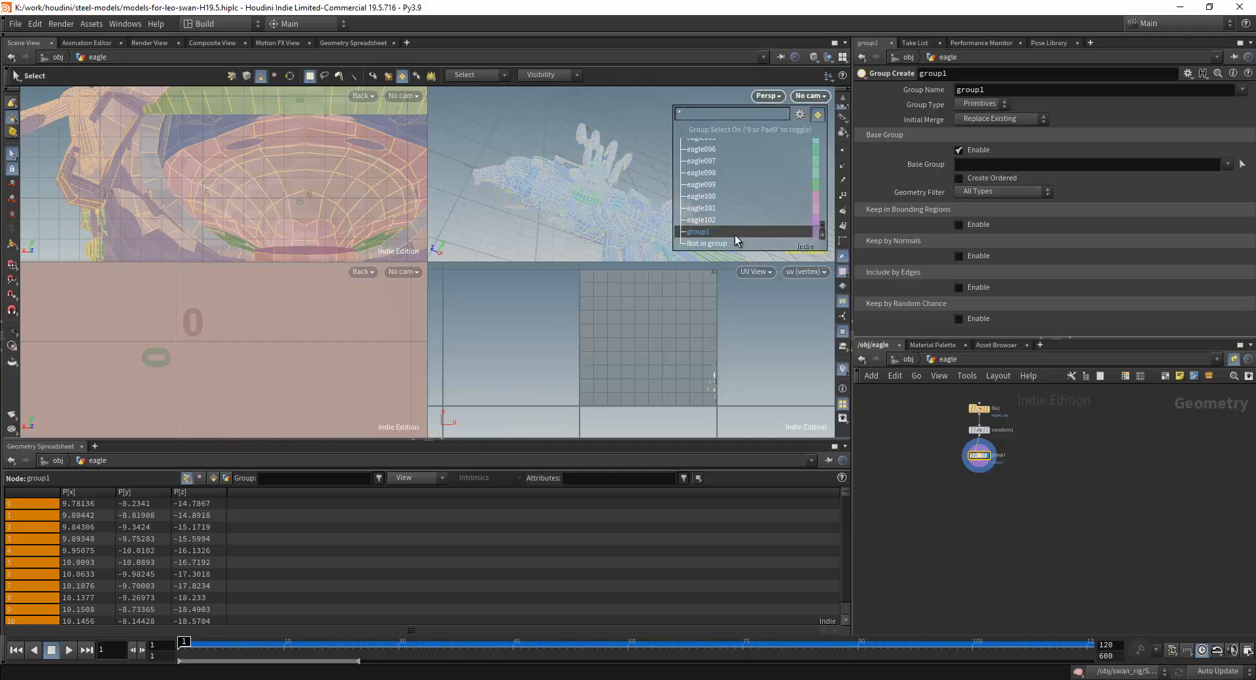
scroll(1057, 453, up, 5)
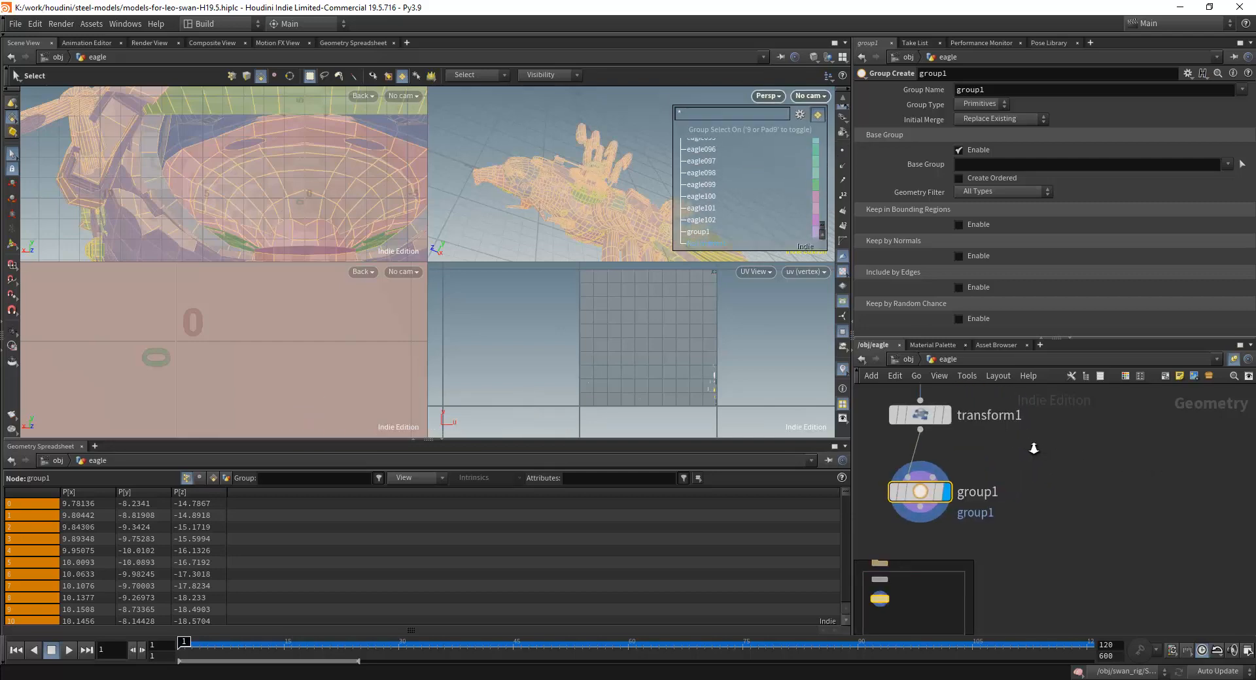
middle_drag(1033, 466, 1053, 479)
drag(942, 505, 942, 523)
click(943, 430)
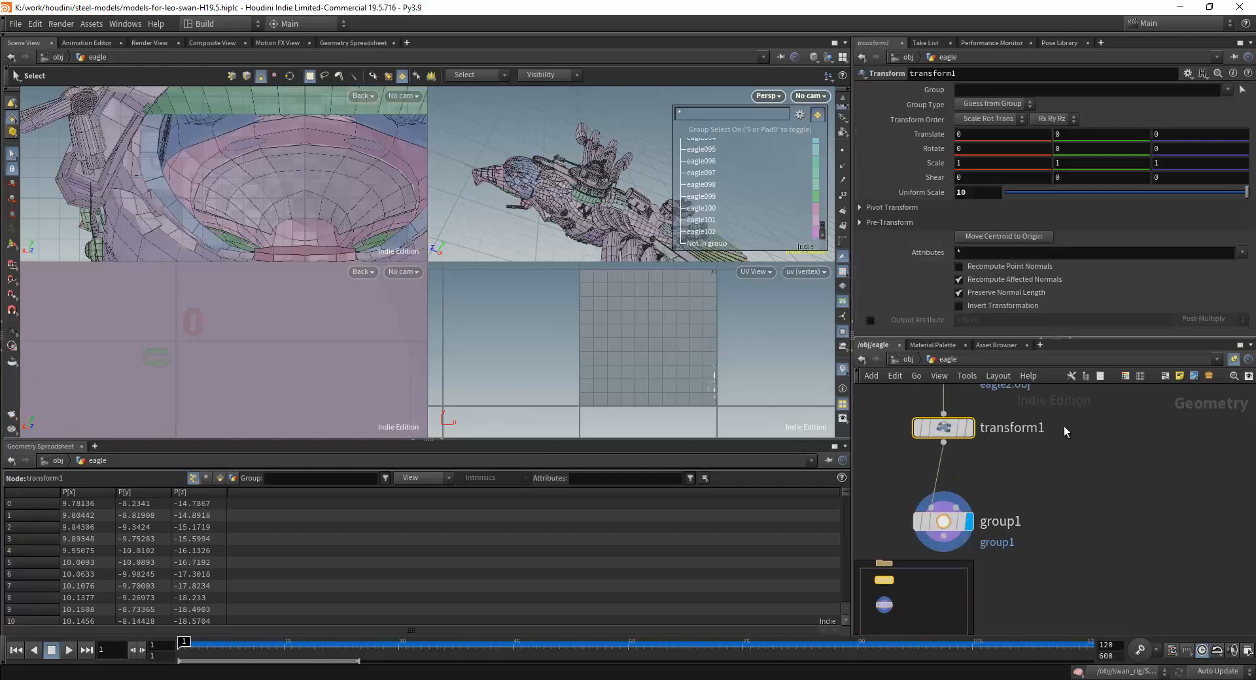
middle_drag(1058, 425, 1057, 458)
Examine how the eagle's neck plates, round back housing and gear parts are divided into groups.
scroll(712, 177, up, 8)
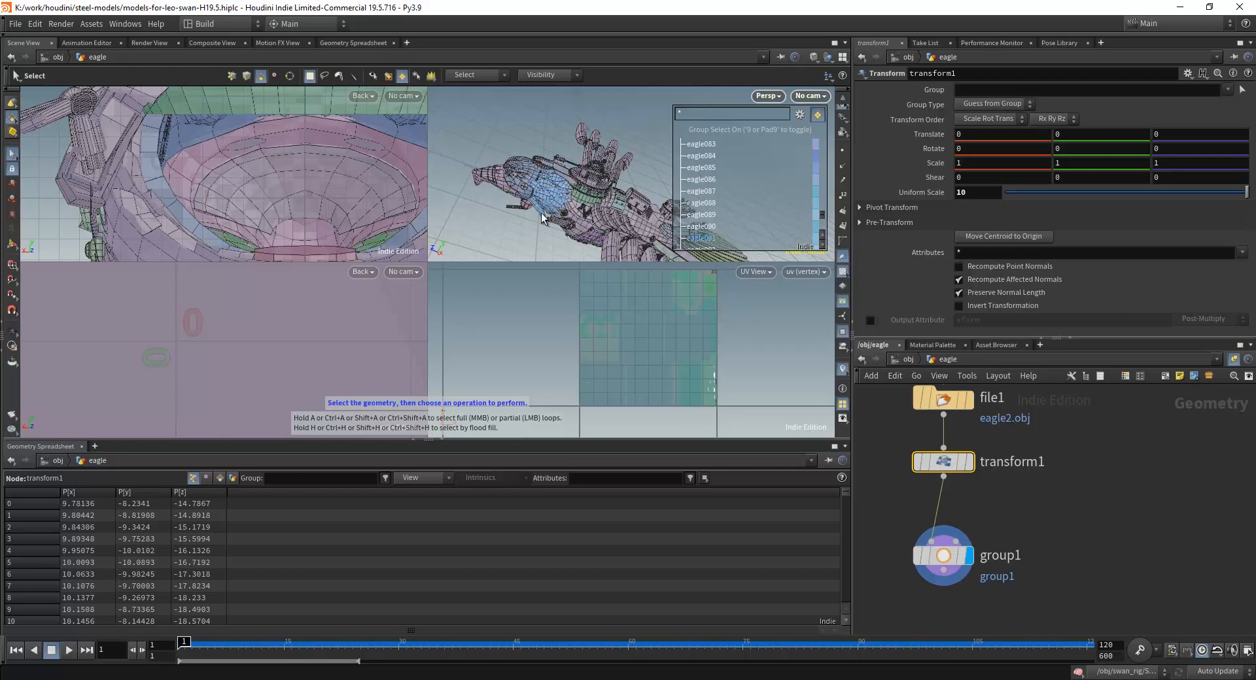
scroll(556, 196, up, 4)
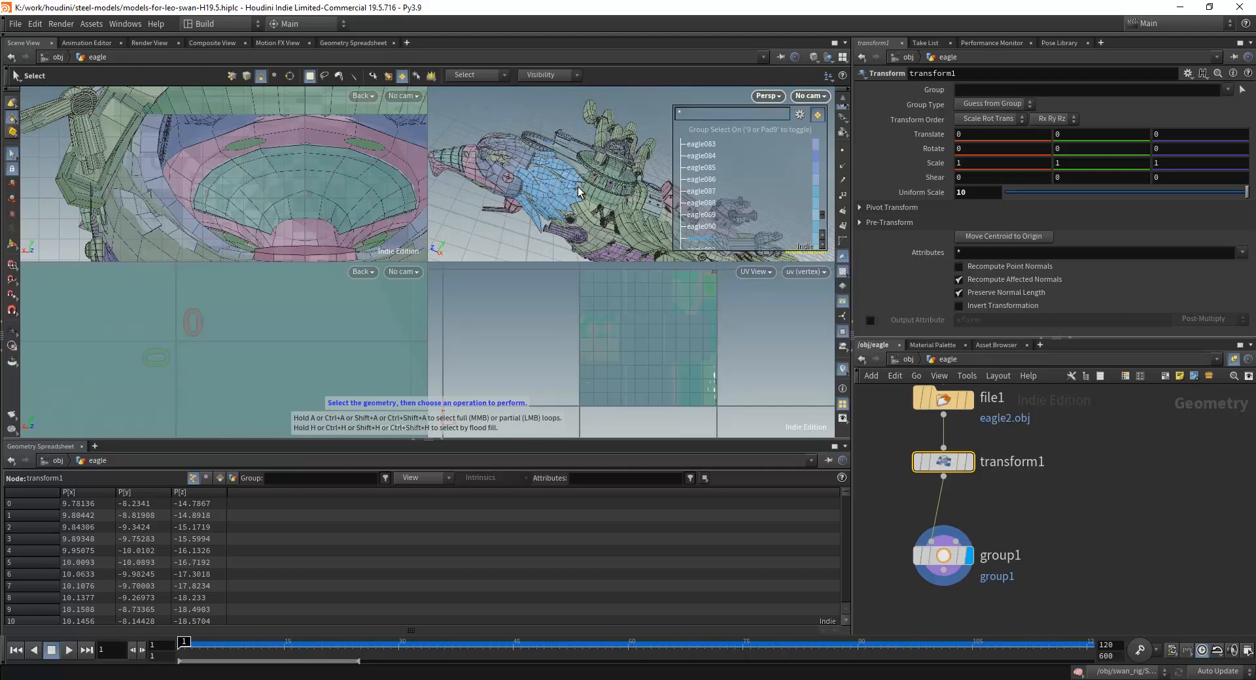
alt+drag(569, 166, 564, 271)
mouse_move(546, 103)
alt+mouse_down()
mouse_move(538, 70)
mouse_move(533, 116)
alt+mouse_up()
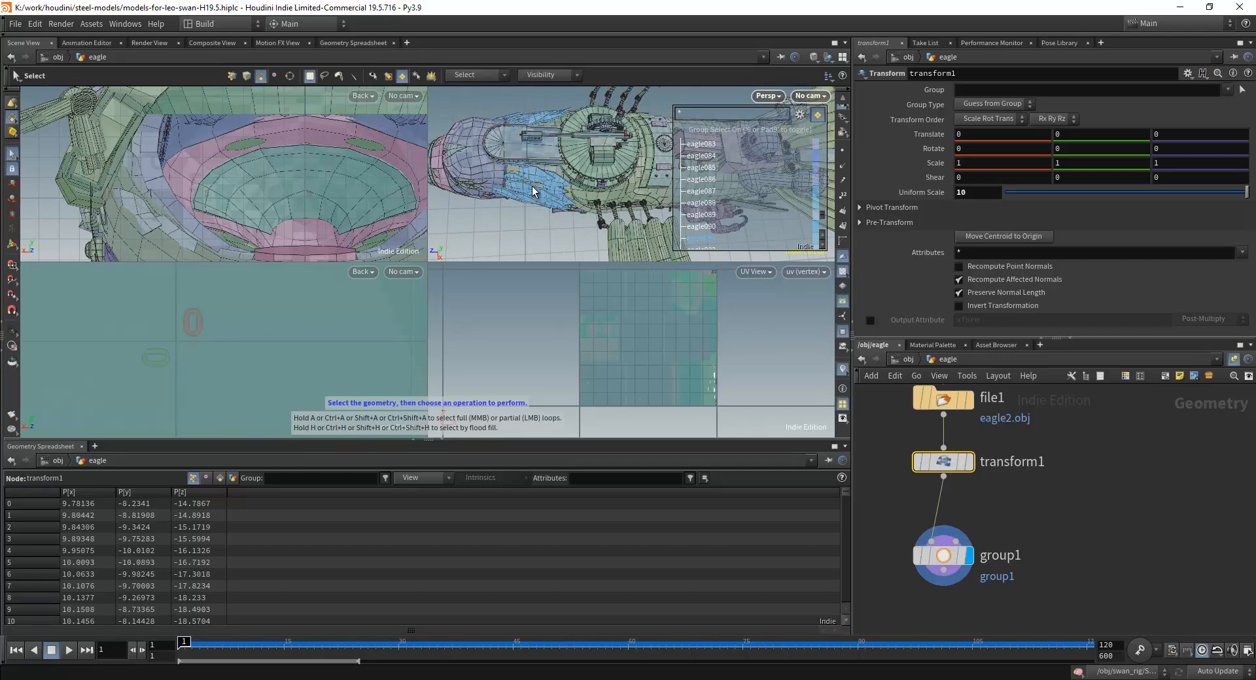
alt+drag(532, 175, 602, 178)
key(Escape)
scroll(601, 181, up, 6)
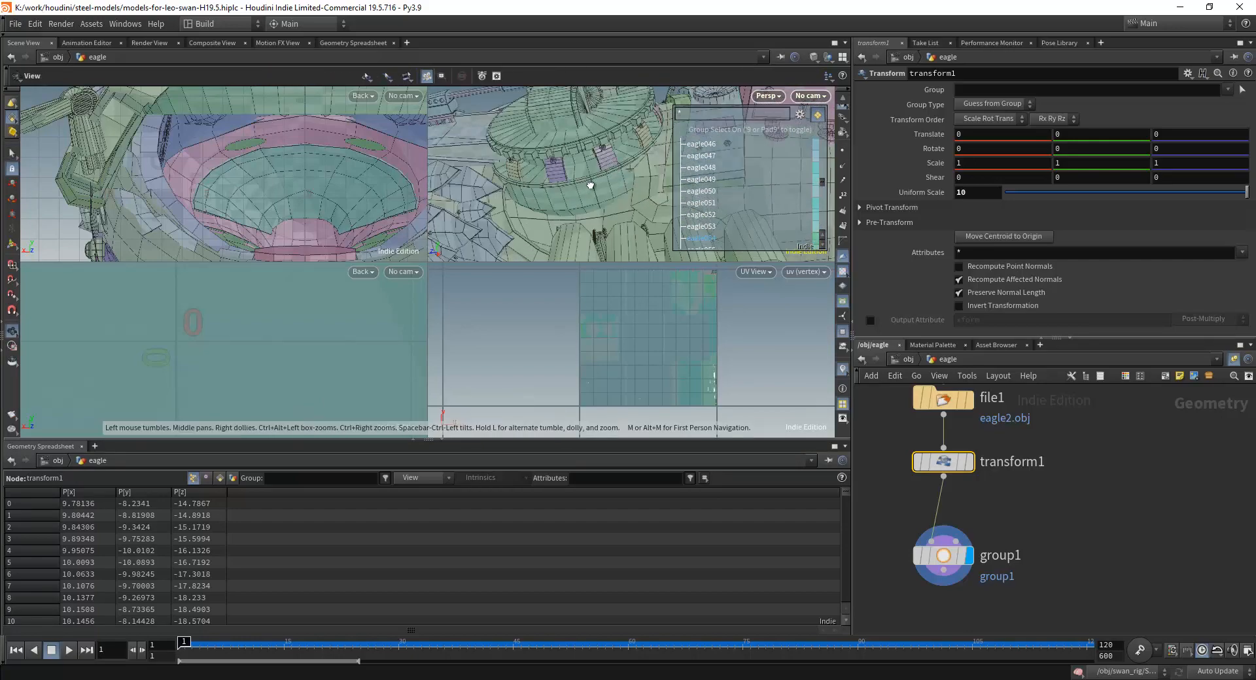
scroll(605, 188, down, 3)
alt+middle_drag(588, 157, 585, 214)
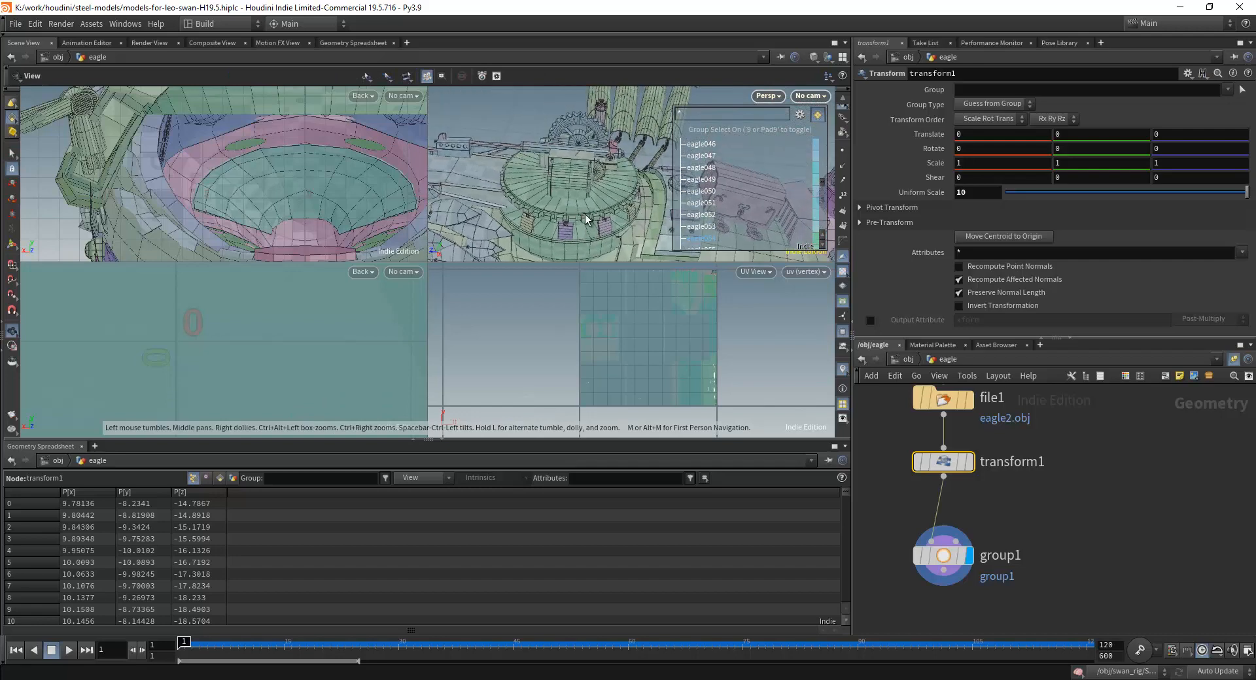
alt+drag(570, 238, 575, 212)
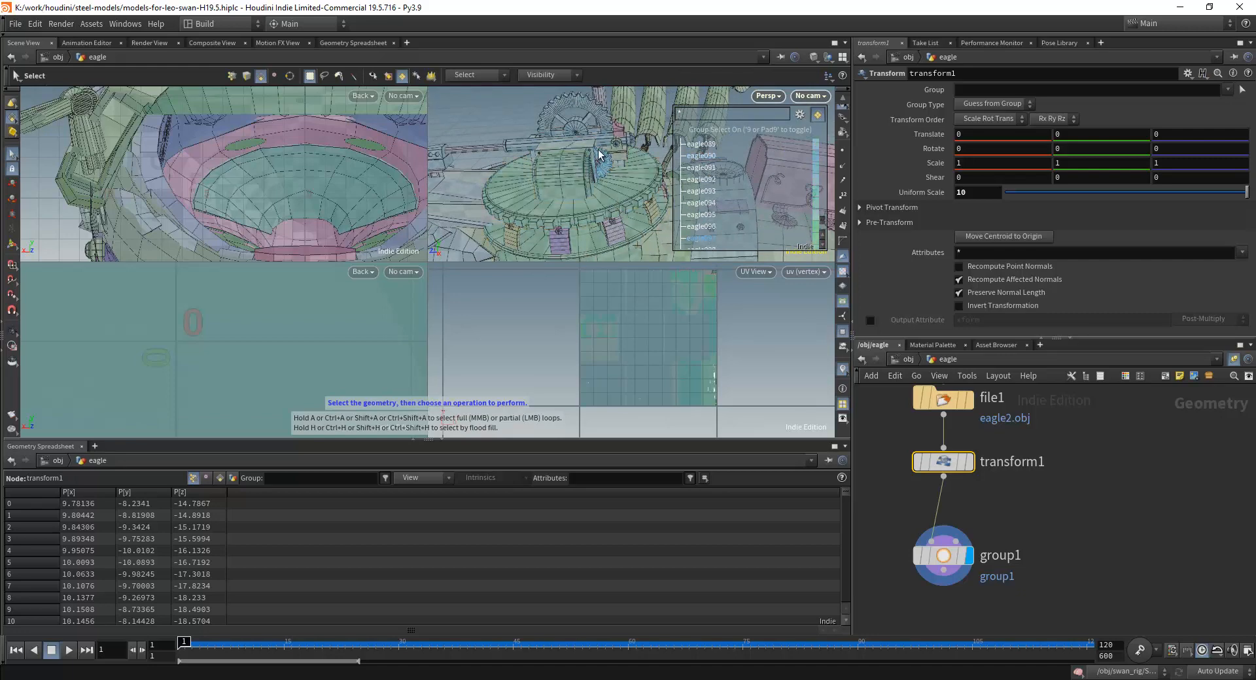
alt+drag(589, 162, 575, 206)
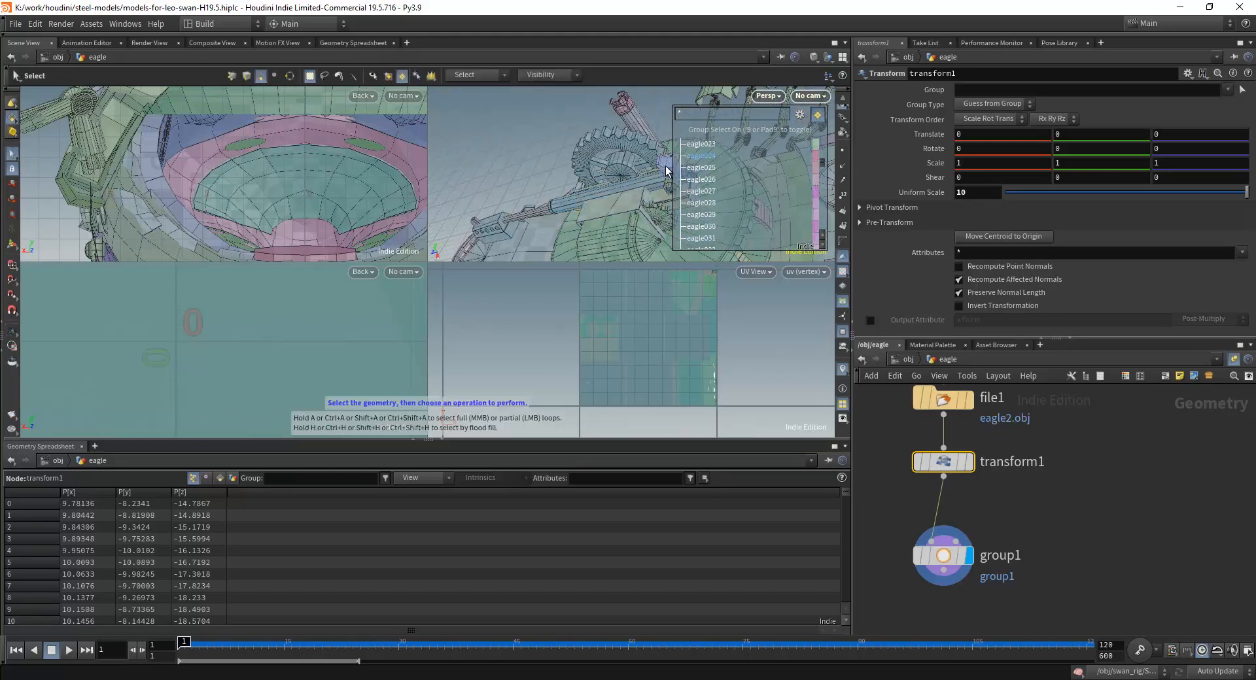
Examine the groups covering the eagle's back panels and wings, and look further through the group list.
alt+drag(662, 171, 527, 156)
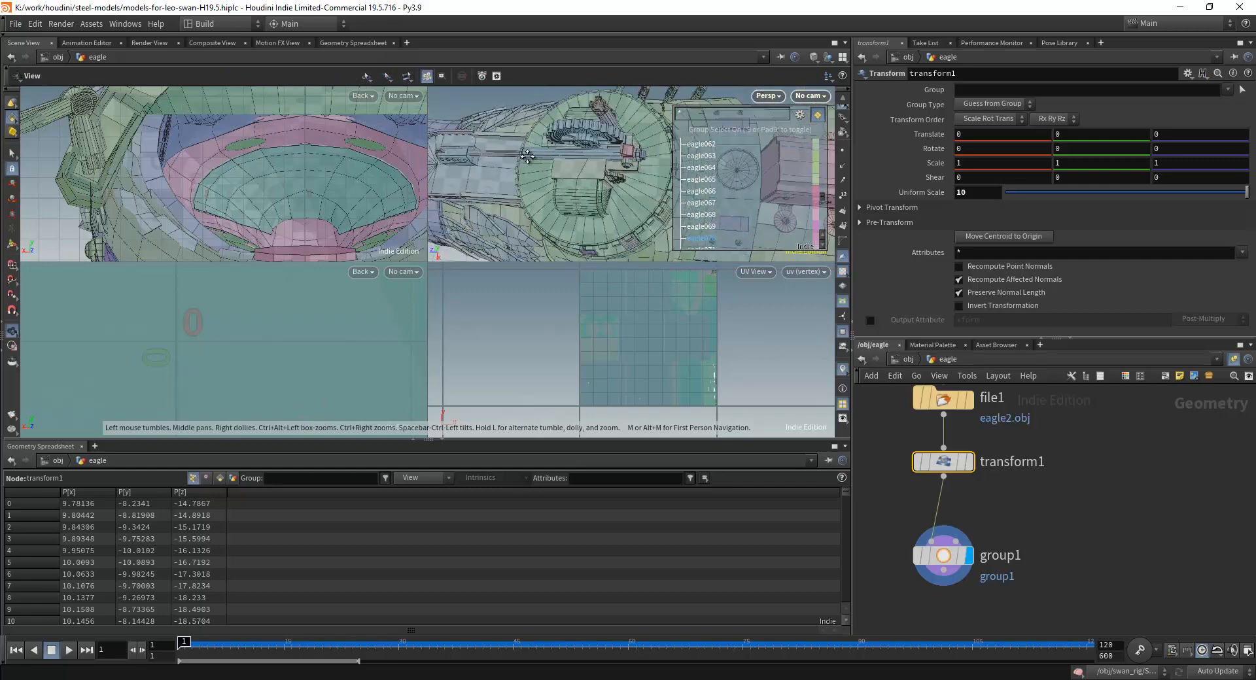
alt+middle_drag(527, 155, 517, 168)
alt+middle_drag(597, 172, 592, 210)
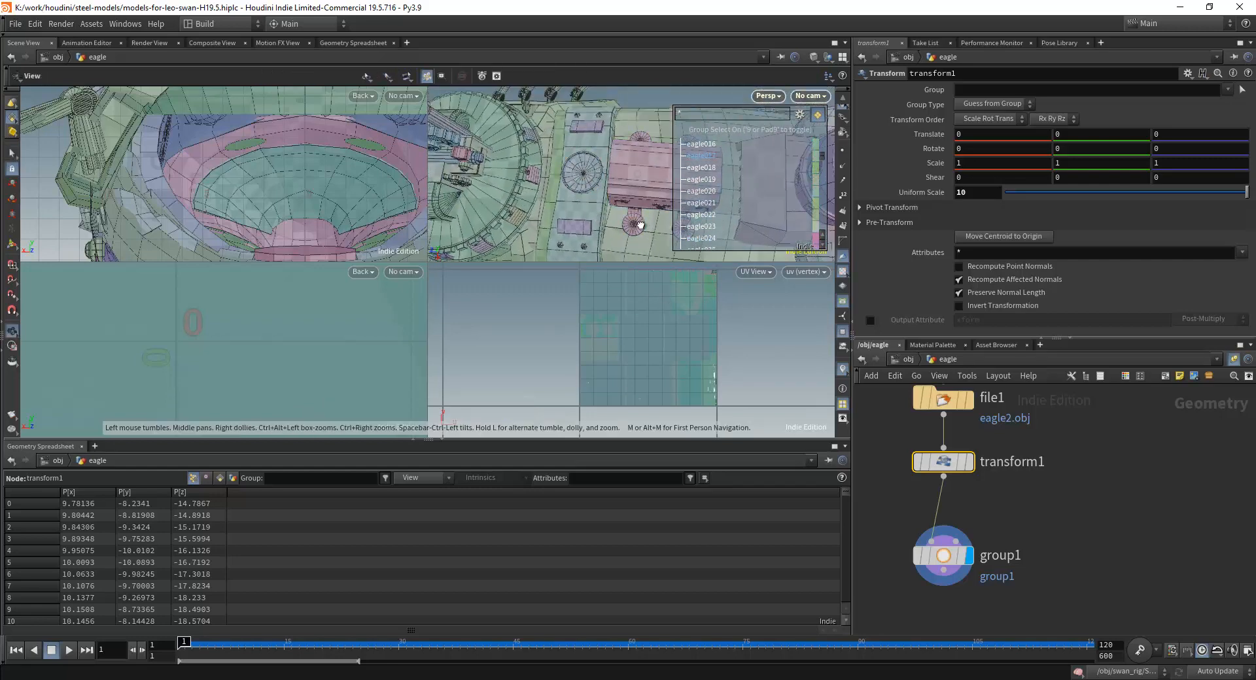
alt+drag(641, 226, 589, 223)
alt+drag(586, 144, 635, 81)
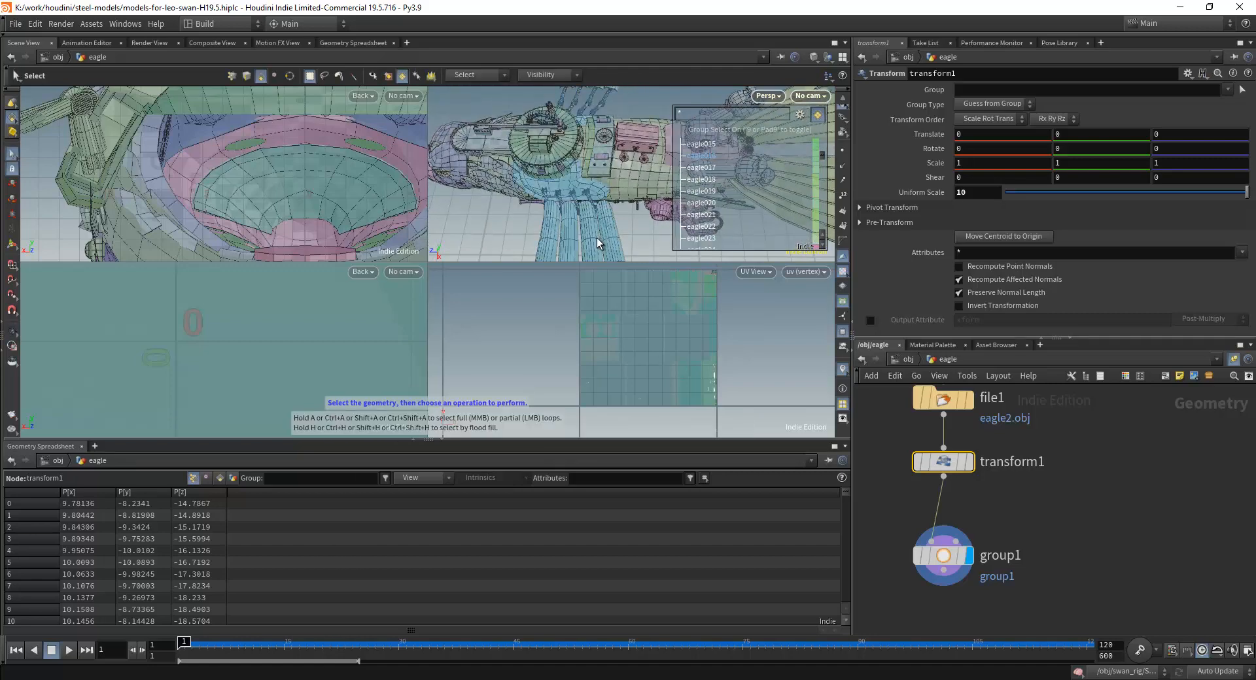
alt+right_drag(582, 230, 620, 225)
alt+middle_drag(620, 225, 595, 208)
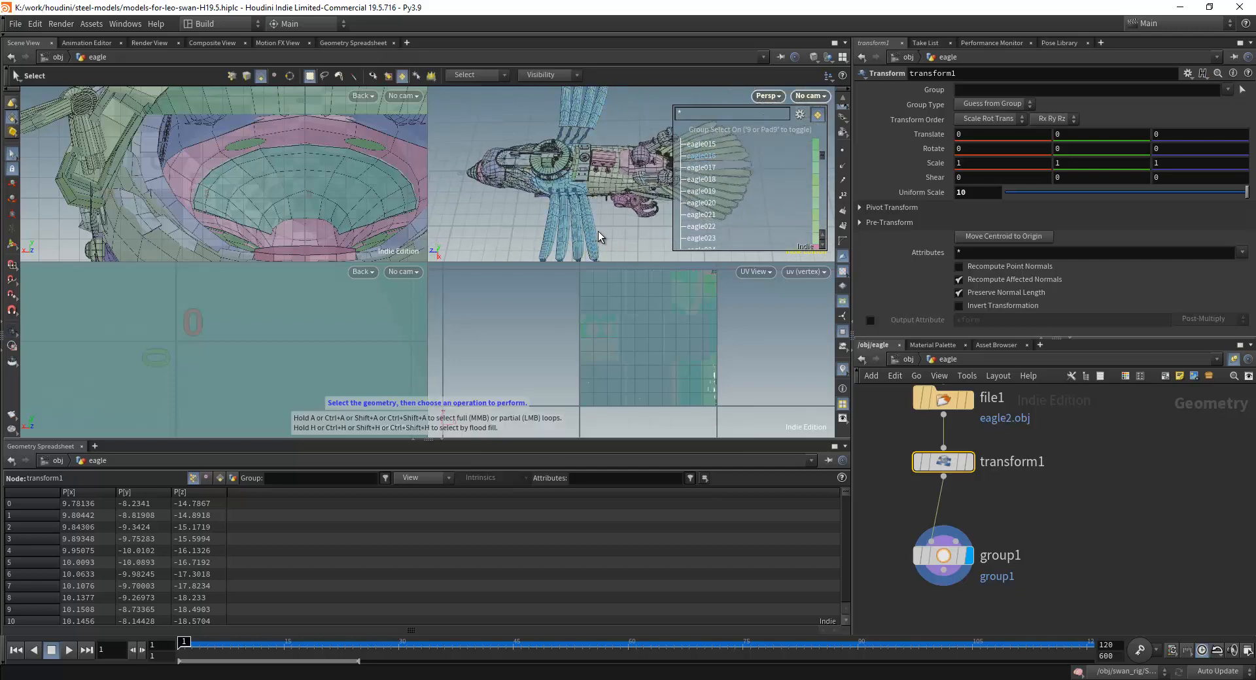
scroll(760, 156, down, 3)
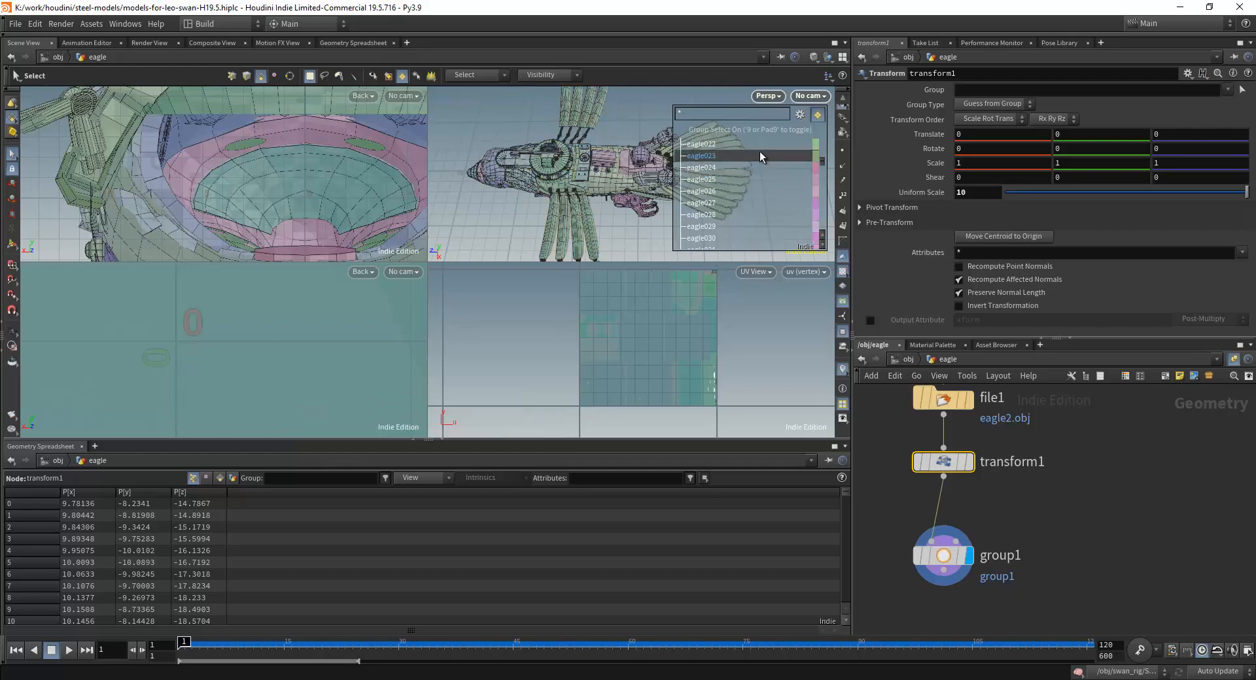
drag(824, 160, 818, 241)
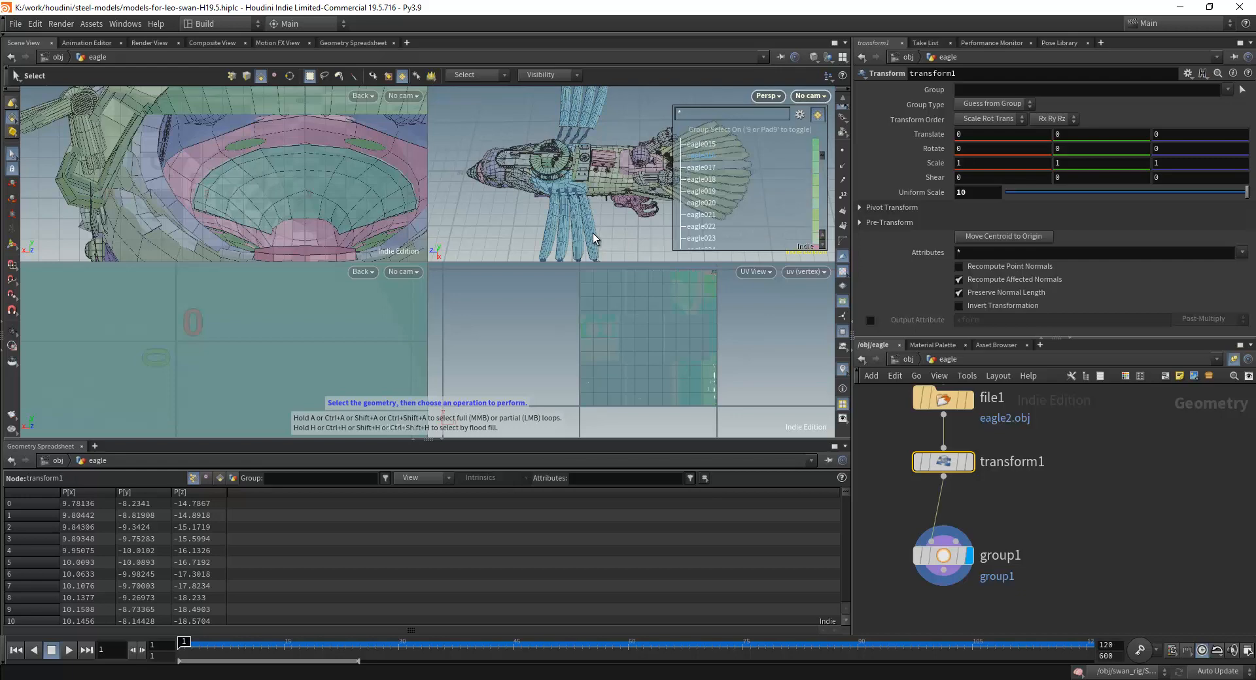
Examine how the eagle's wing feathers and their connecting rods and joints are grouped, looking closely at several places along the wing.
alt+middle_drag(564, 243, 611, 197)
alt+right_drag(611, 196, 577, 227)
alt+middle_drag(577, 226, 634, 163)
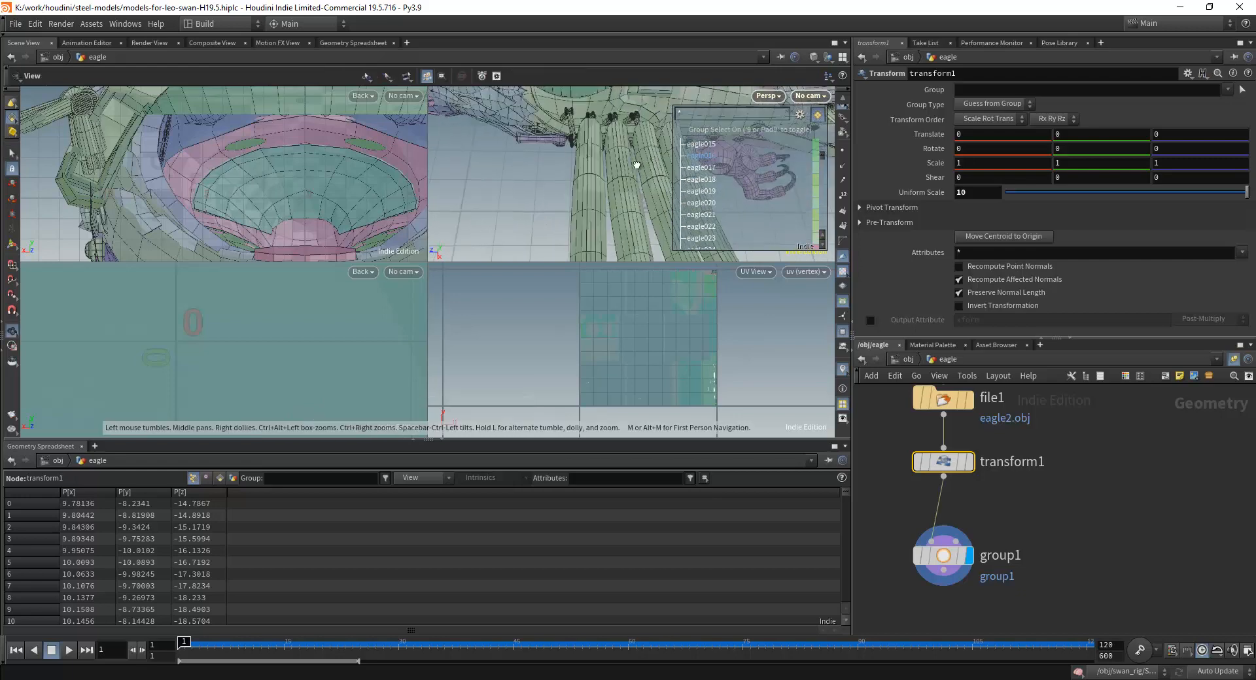
alt+drag(634, 163, 605, 173)
alt+right_drag(605, 174, 591, 188)
alt+middle_drag(591, 188, 594, 226)
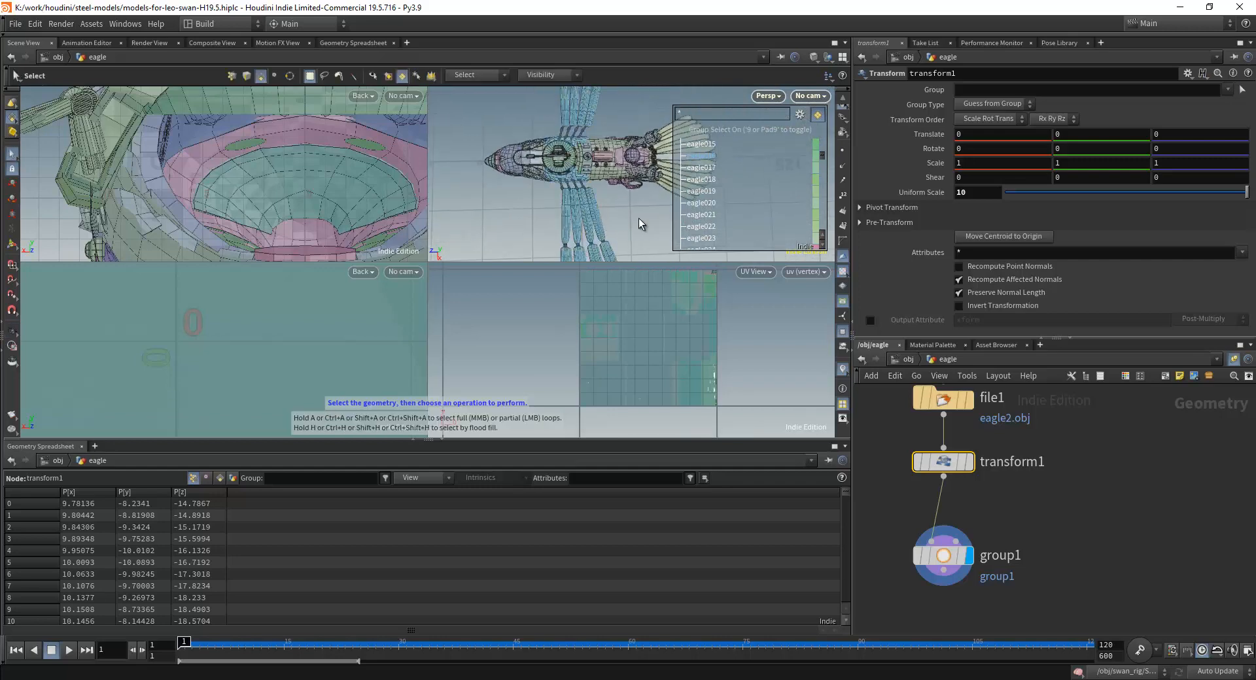
alt+right_drag(558, 222, 563, 173)
alt+middle_drag(563, 173, 600, 192)
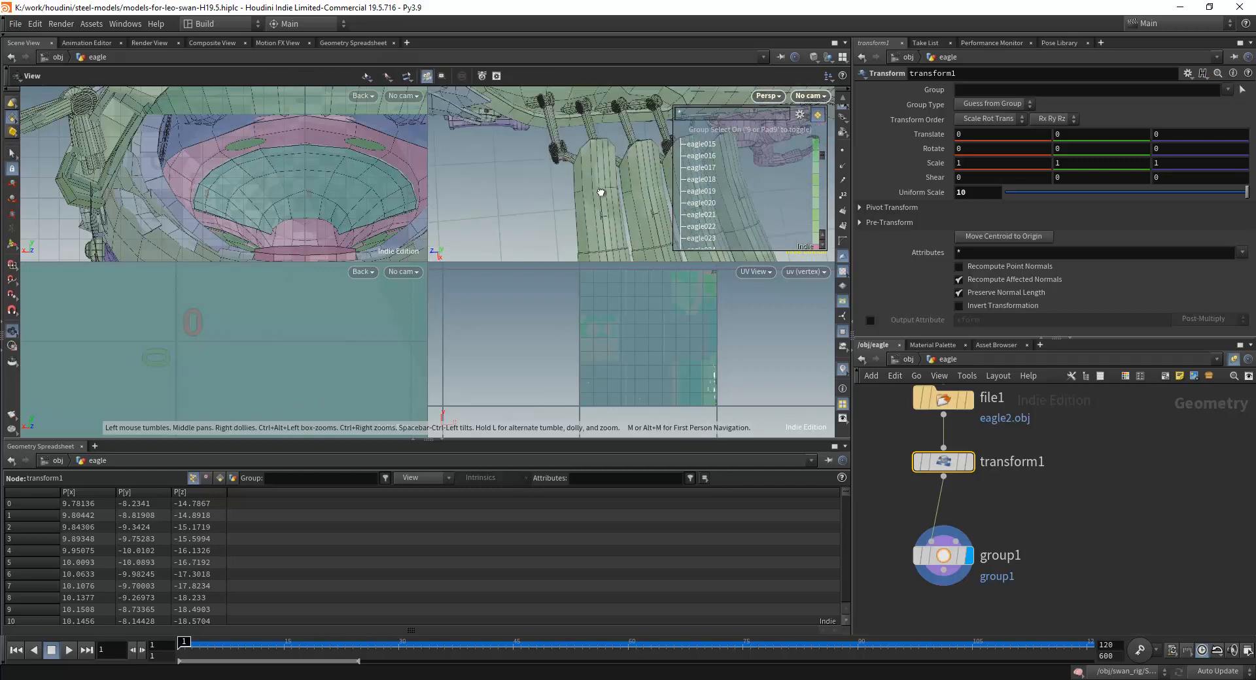
alt+drag(600, 193, 546, 136)
alt+middle_drag(502, 109, 531, 195)
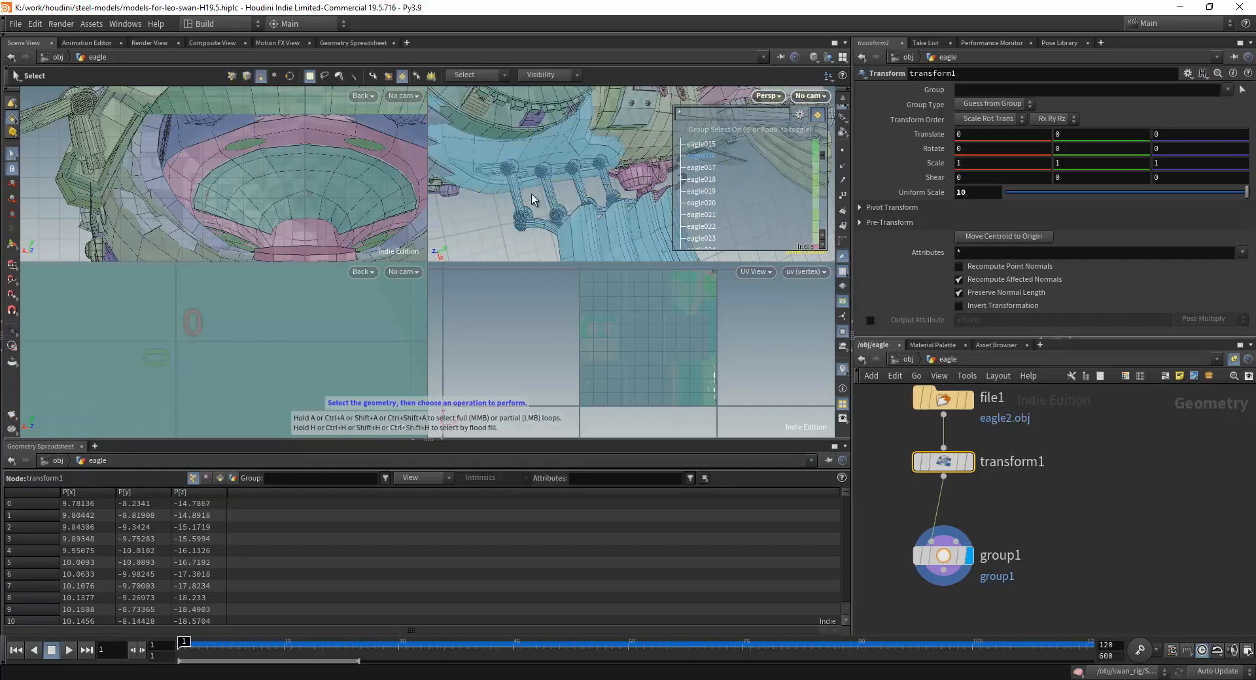
alt+drag(535, 220, 565, 197)
alt+right_drag(565, 197, 580, 222)
alt+middle_drag(574, 151, 575, 197)
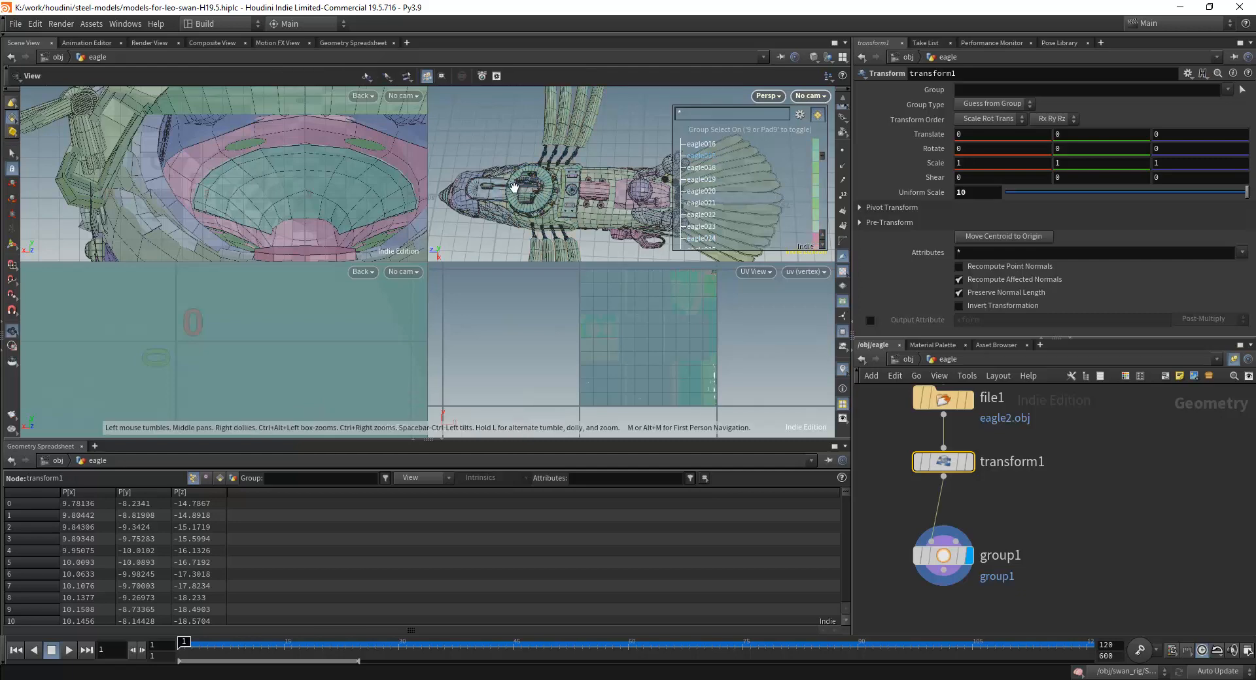
Examine the groups of the gears and shaft mechanism mounted on the eagle's round back housing.
scroll(562, 196, up, 5)
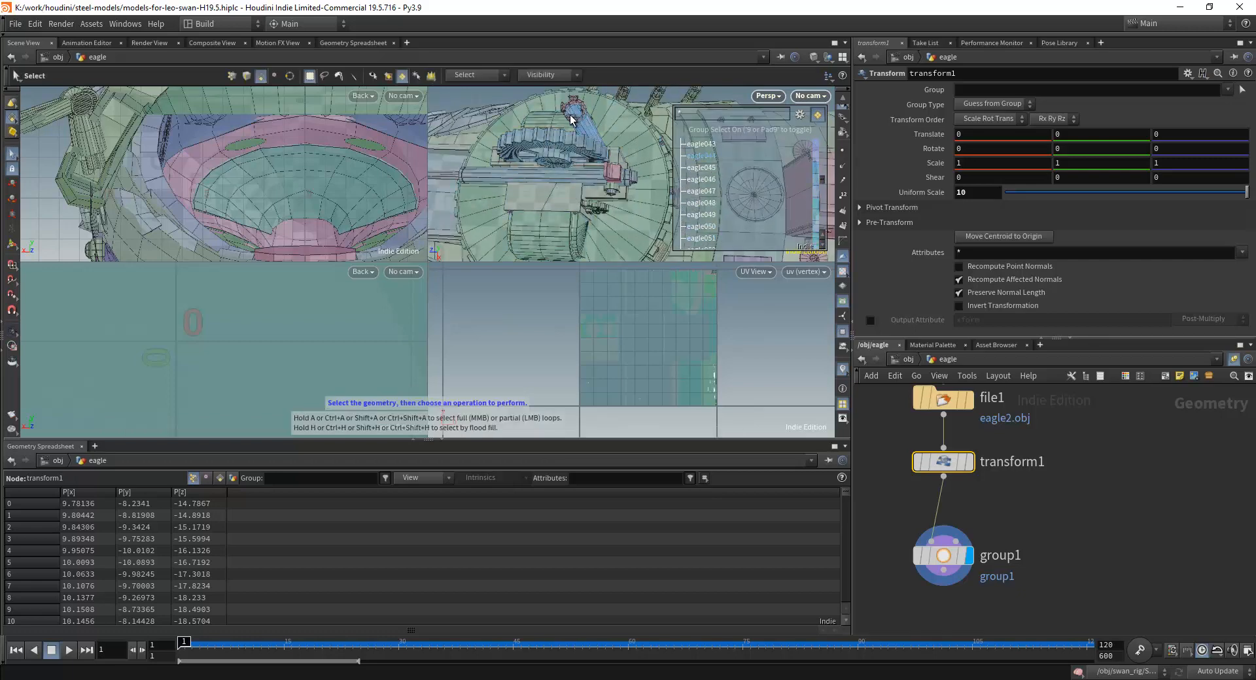
key(Escape)
drag(586, 177, 566, 166)
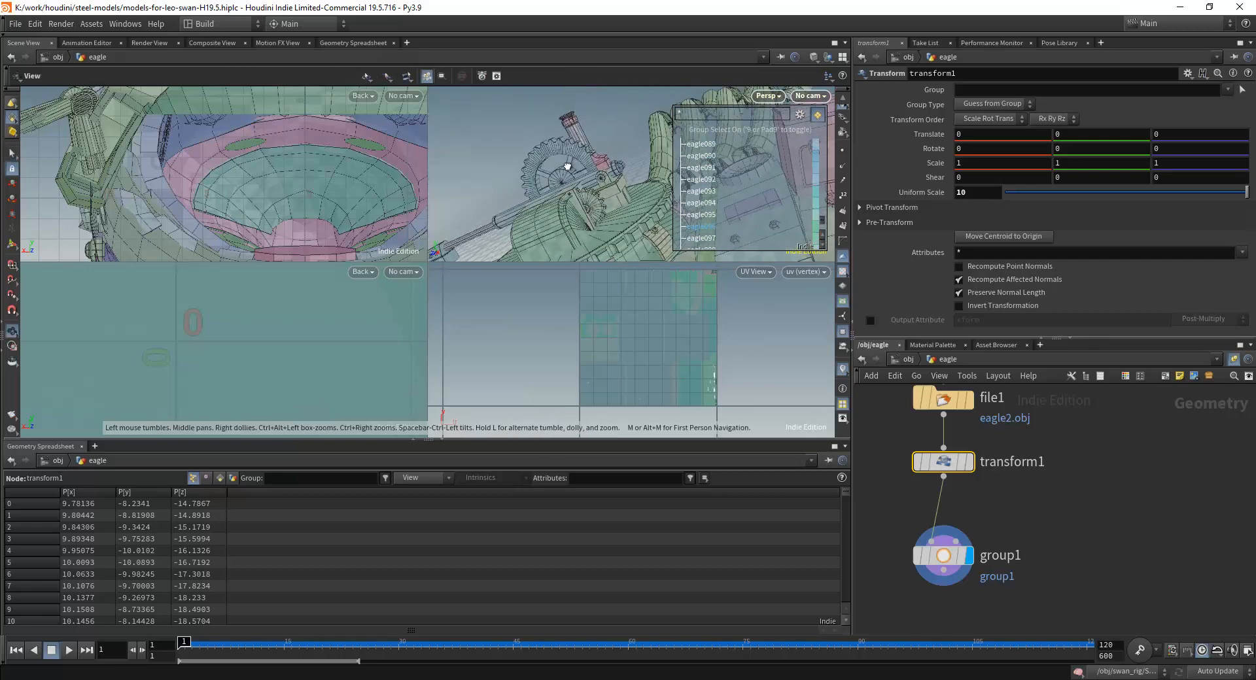
key(s)
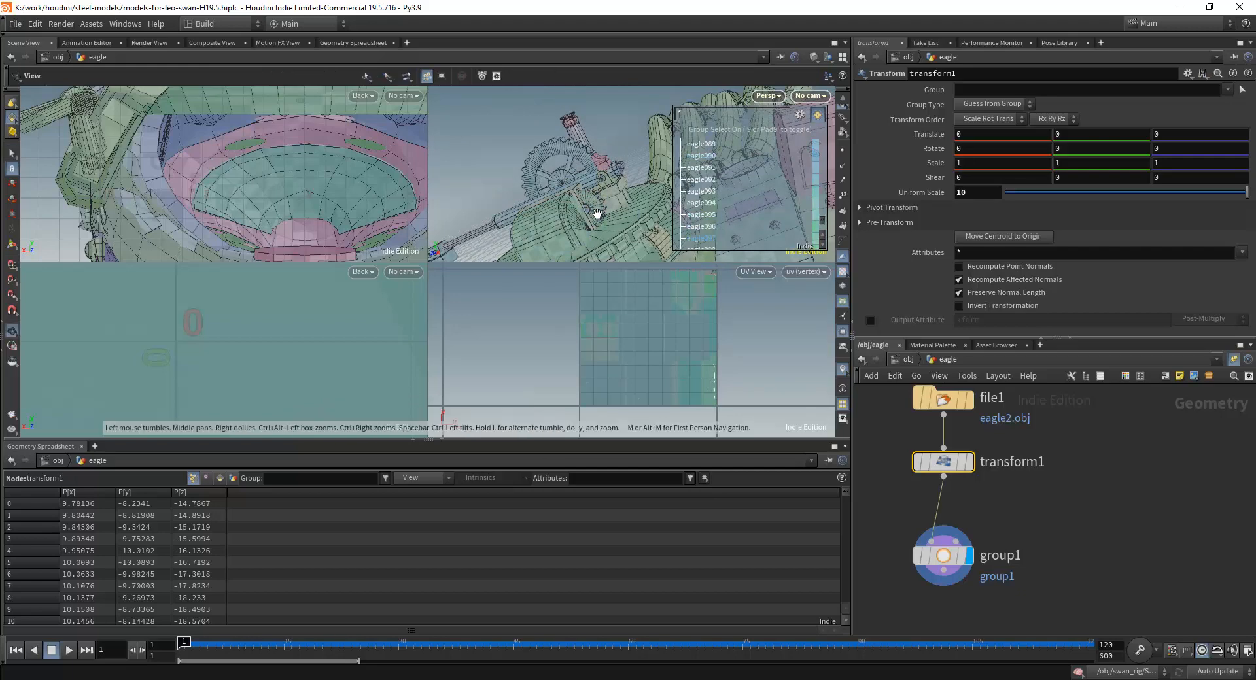
scroll(592, 209, up, 5)
alt+drag(545, 138, 565, 175)
scroll(555, 171, down, 4)
scroll(564, 174, up, 3)
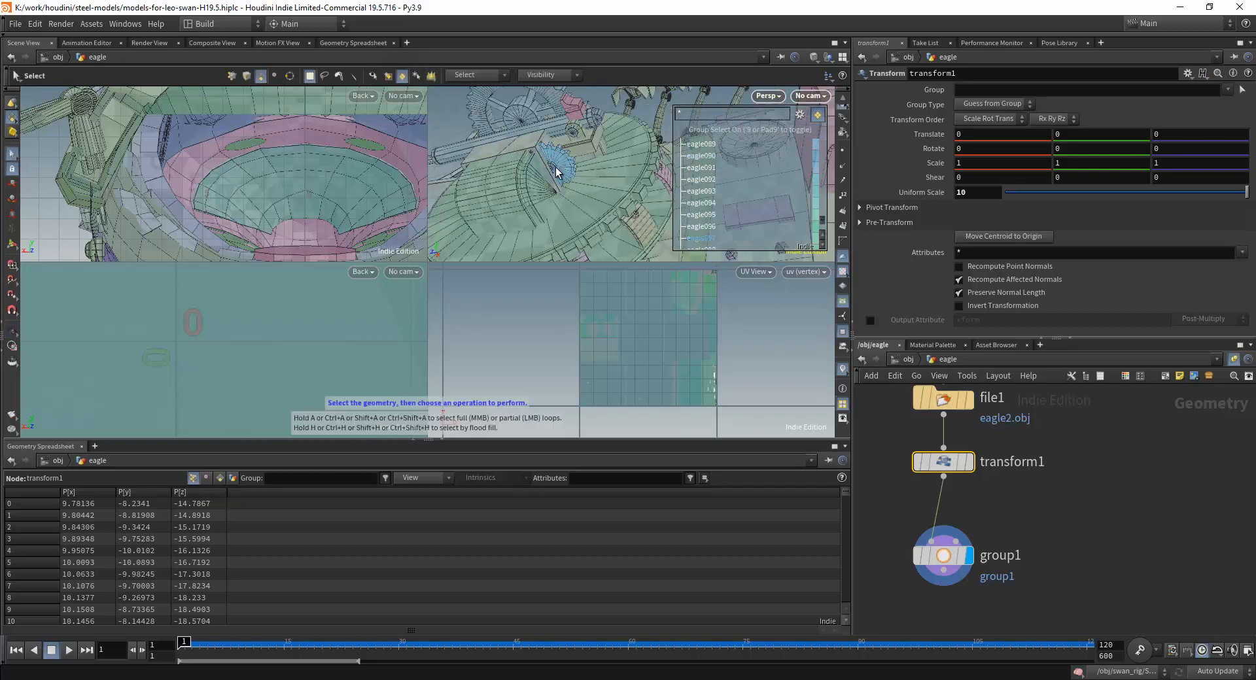
alt+drag(555, 167, 576, 130)
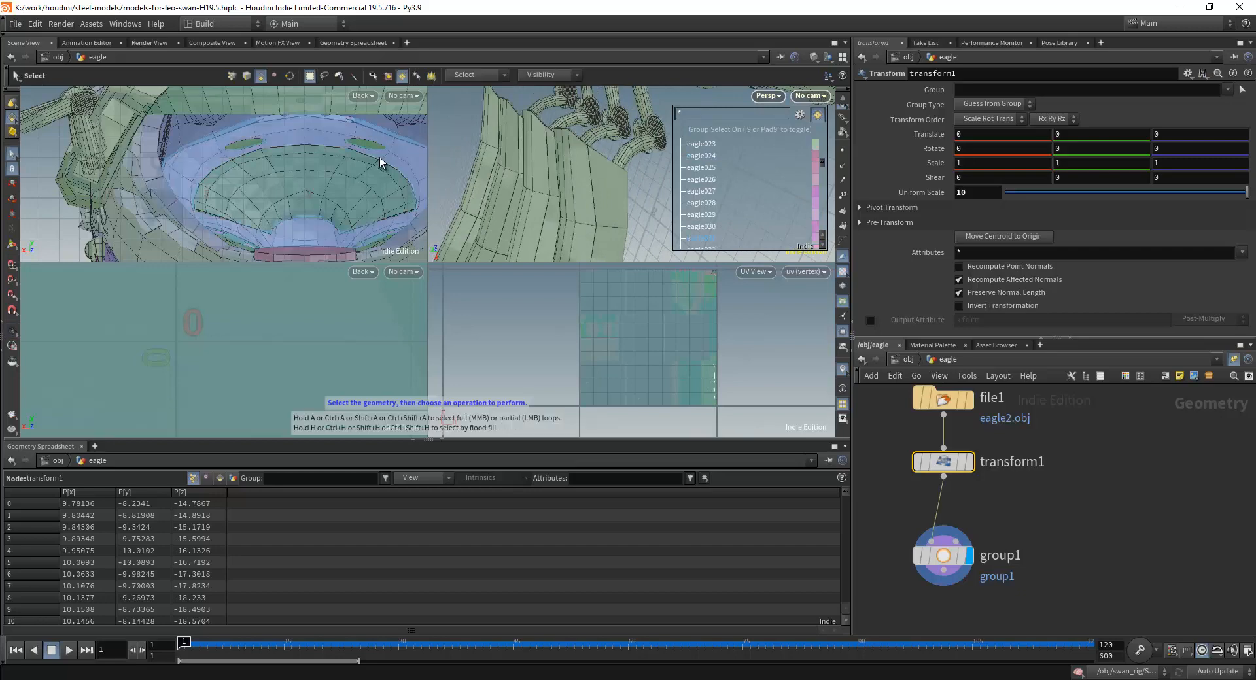
Turn off Select Groups or Connected Geometry and try Select Whole Geometry on the eagle, clearing the selection at the end.
click(10, 118)
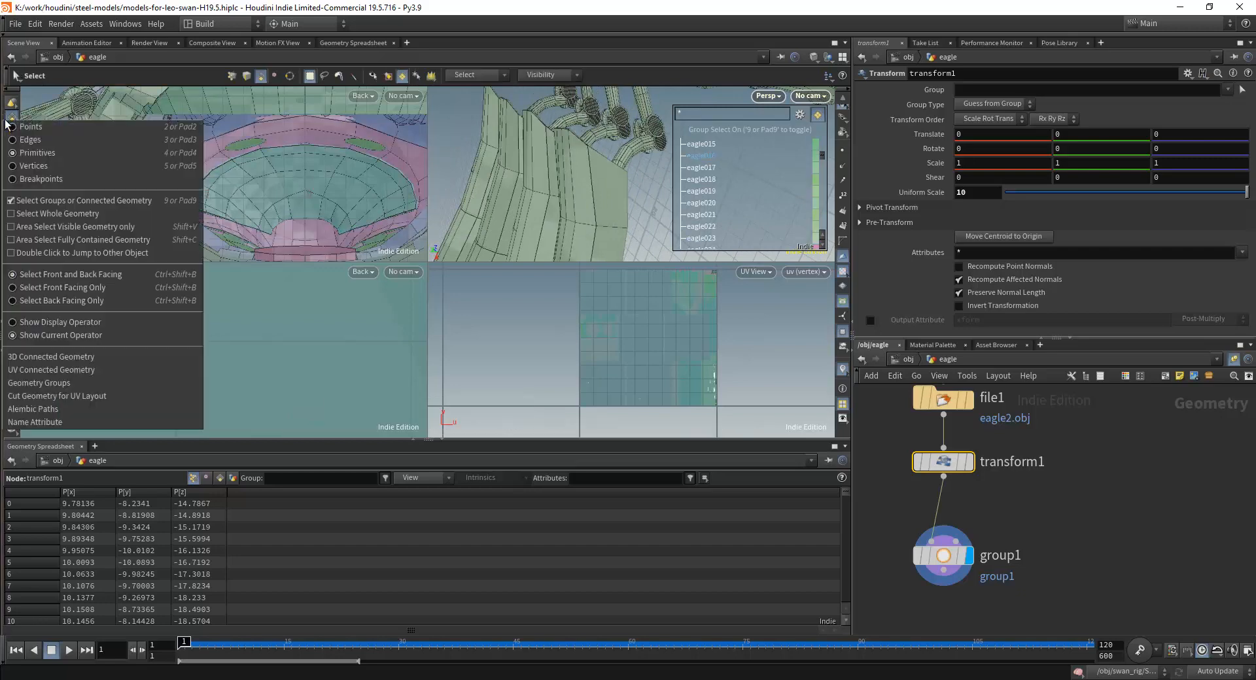
click(17, 203)
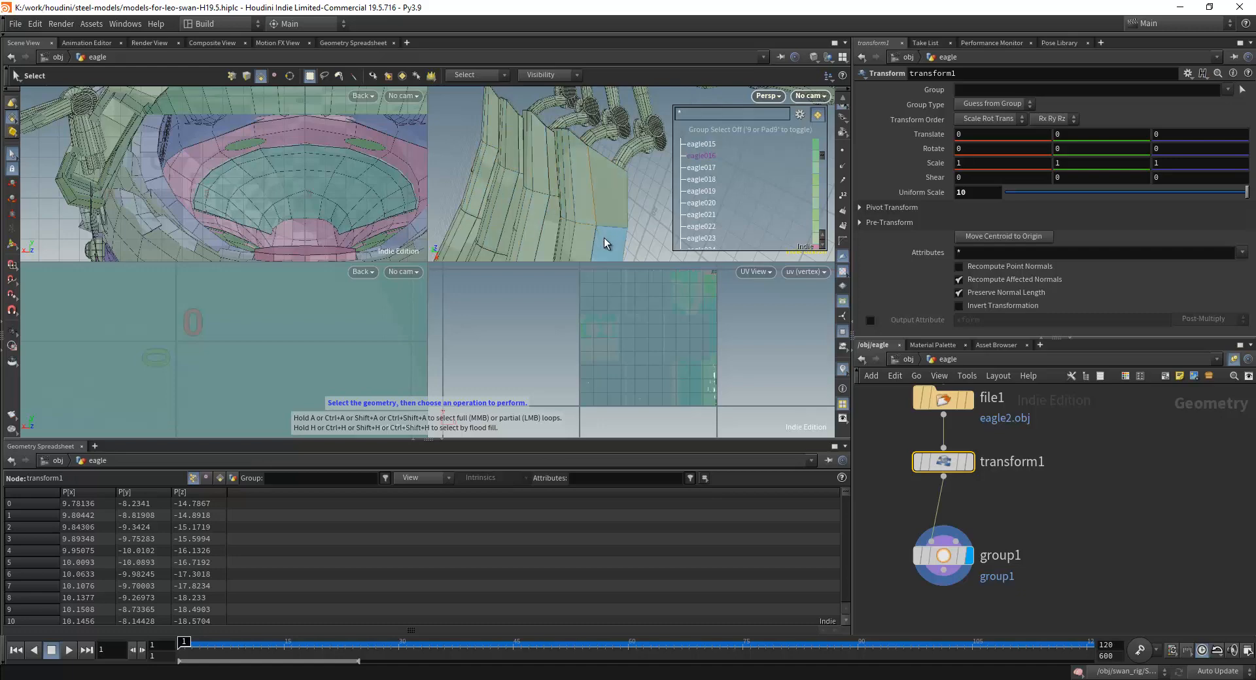
click(11, 118)
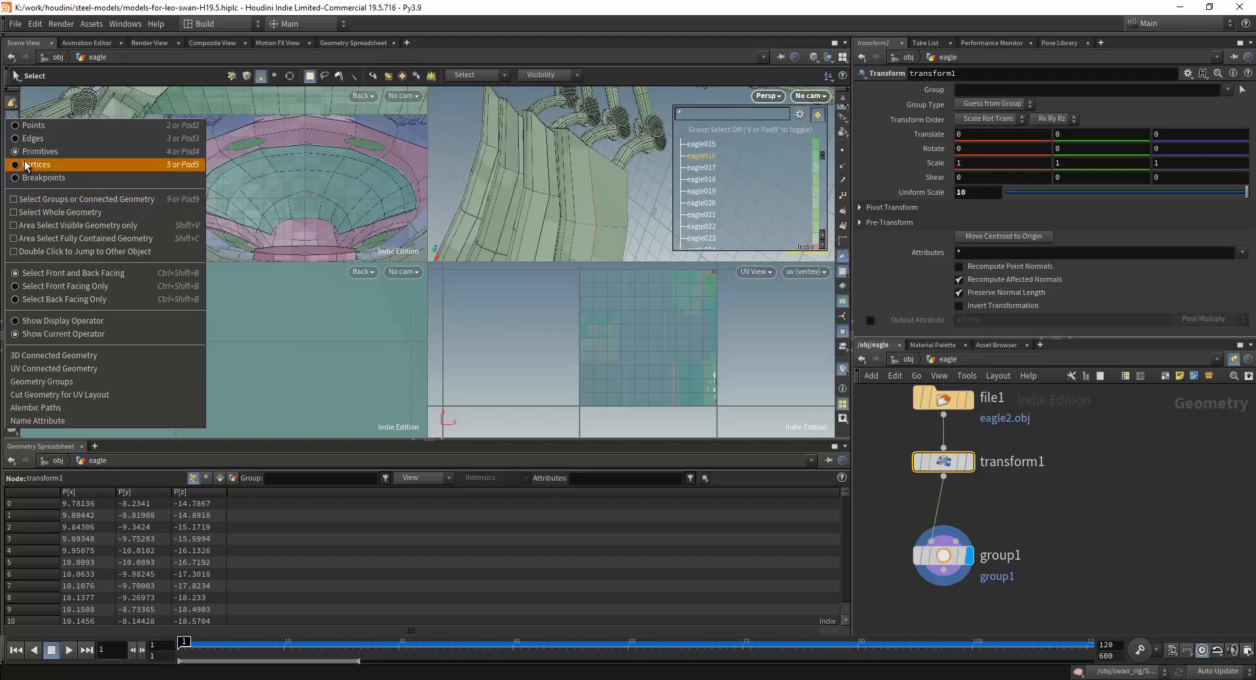
click(17, 214)
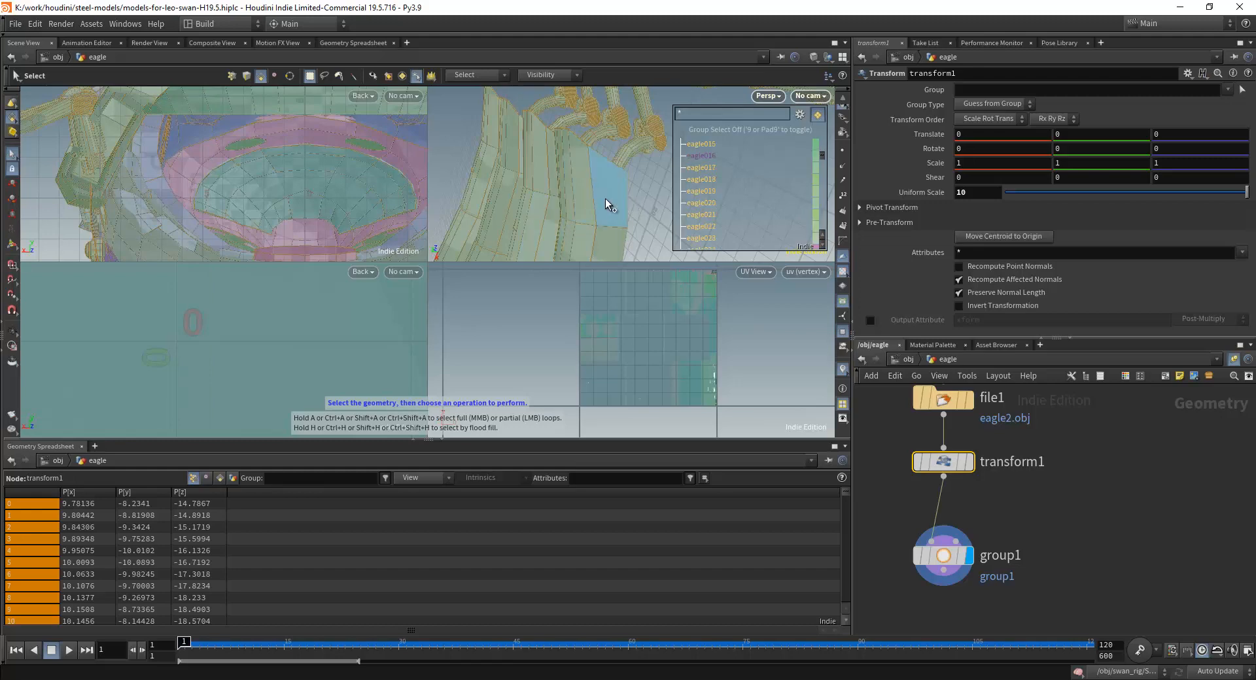
click(629, 215)
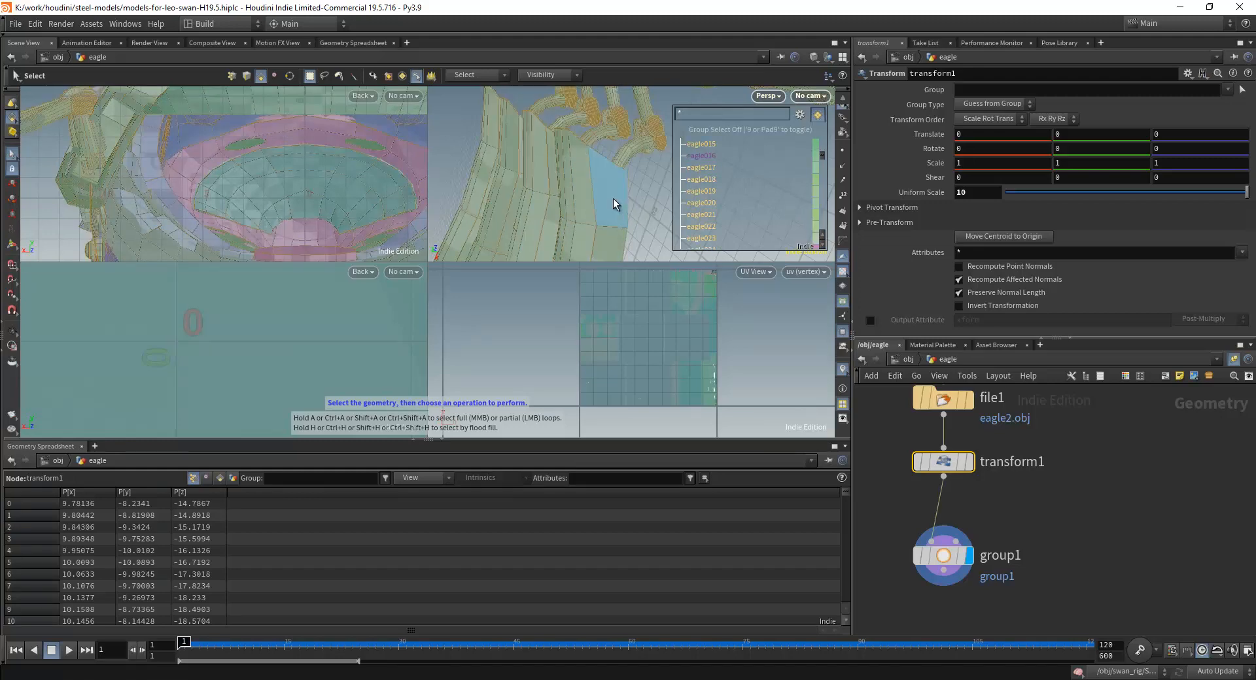
click(583, 199)
click(642, 191)
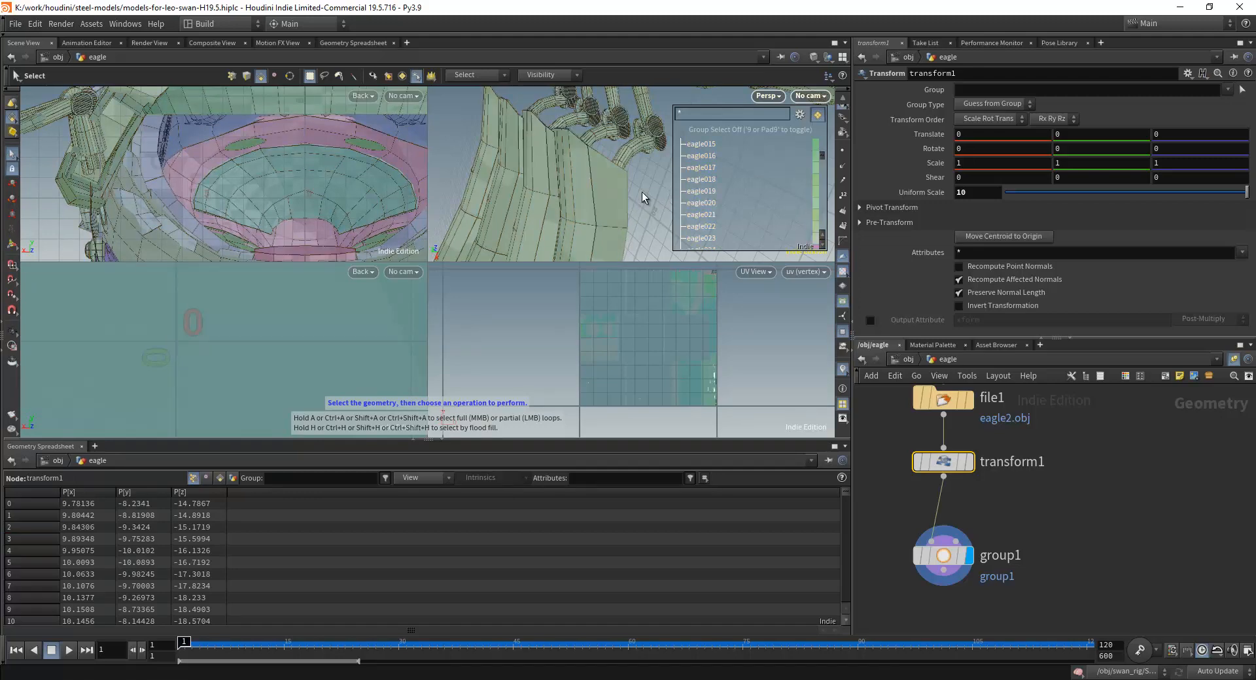
Turn off Select Whole Geometry, turn on Area Select Visible Geometry only and try an area selection on the wing feathers.
click(12, 118)
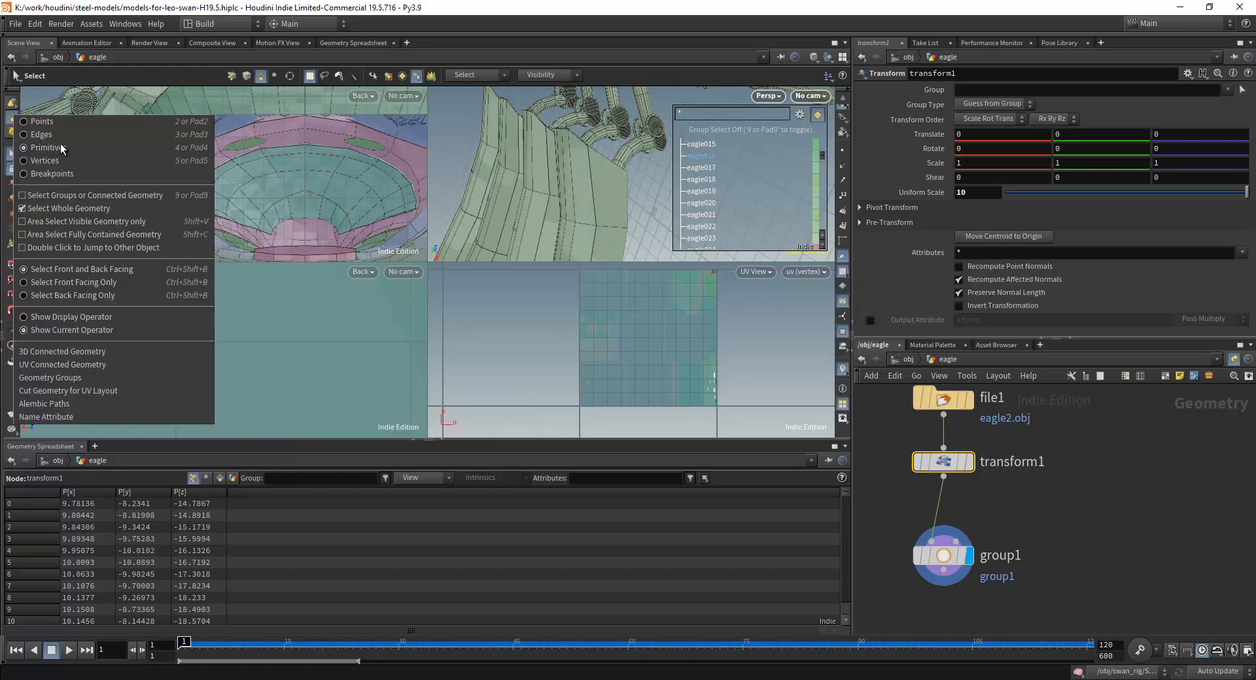
click(38, 209)
click(11, 104)
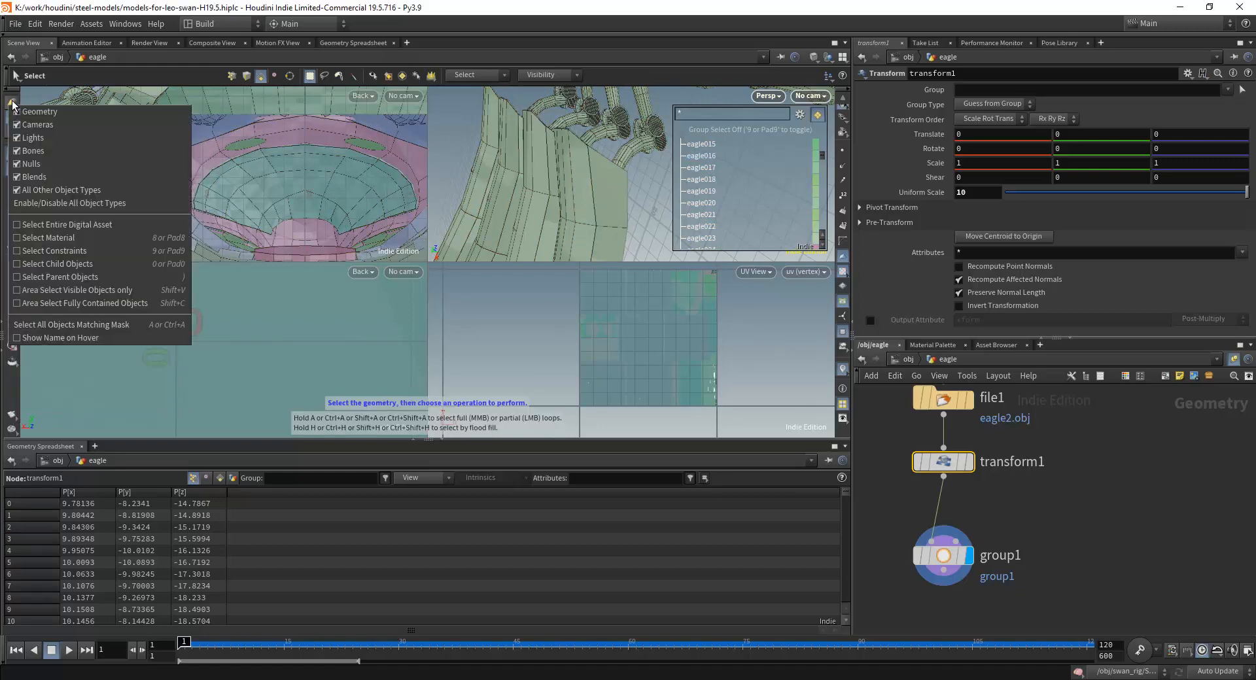
click(12, 104)
click(10, 122)
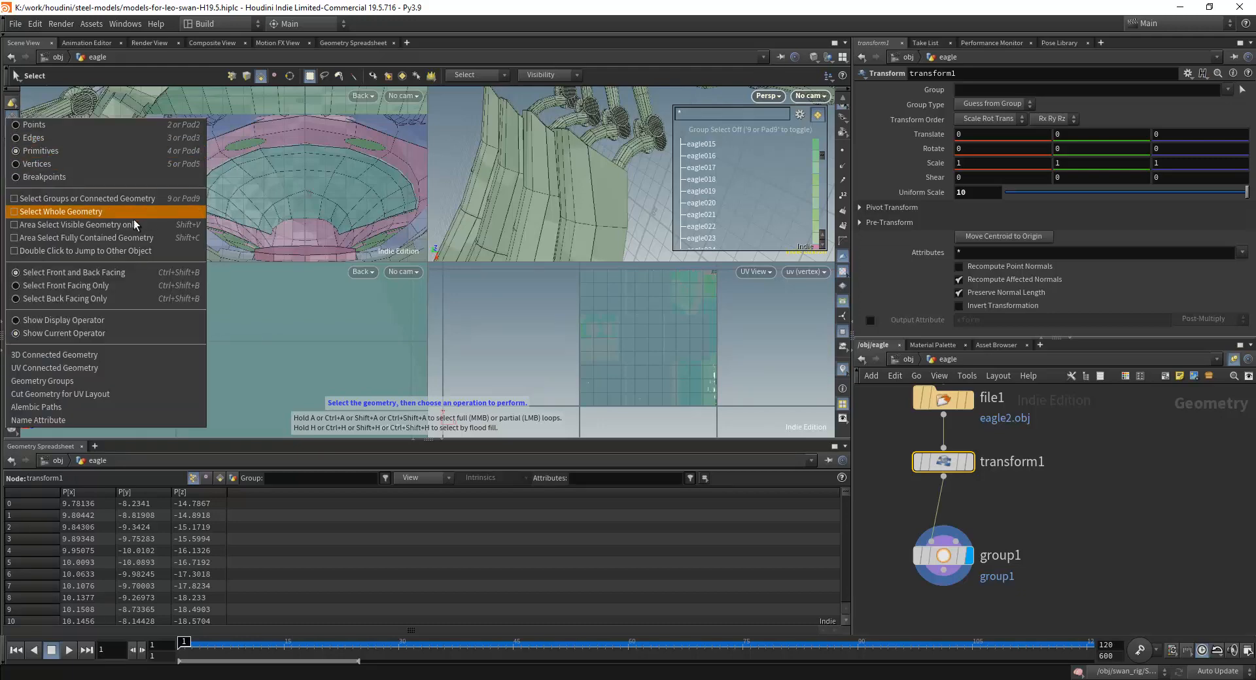
click(64, 226)
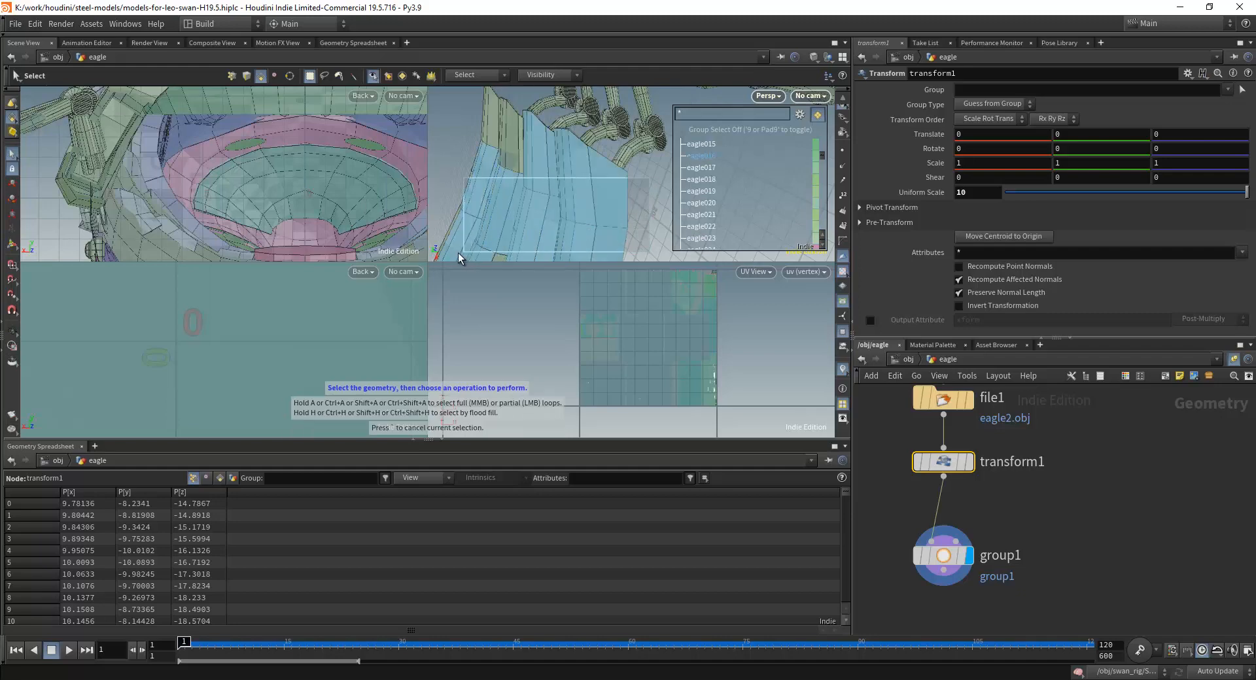
drag(458, 253, 456, 253)
alt+drag(606, 221, 642, 152)
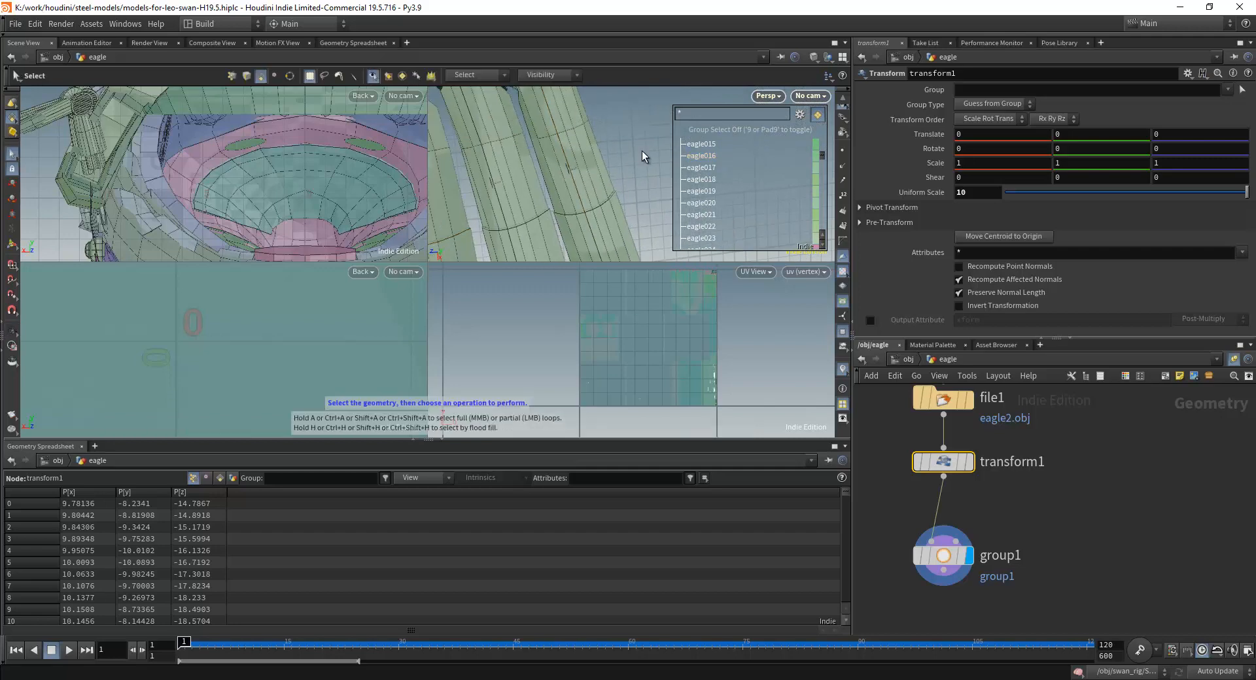
alt+drag(597, 185, 558, 163)
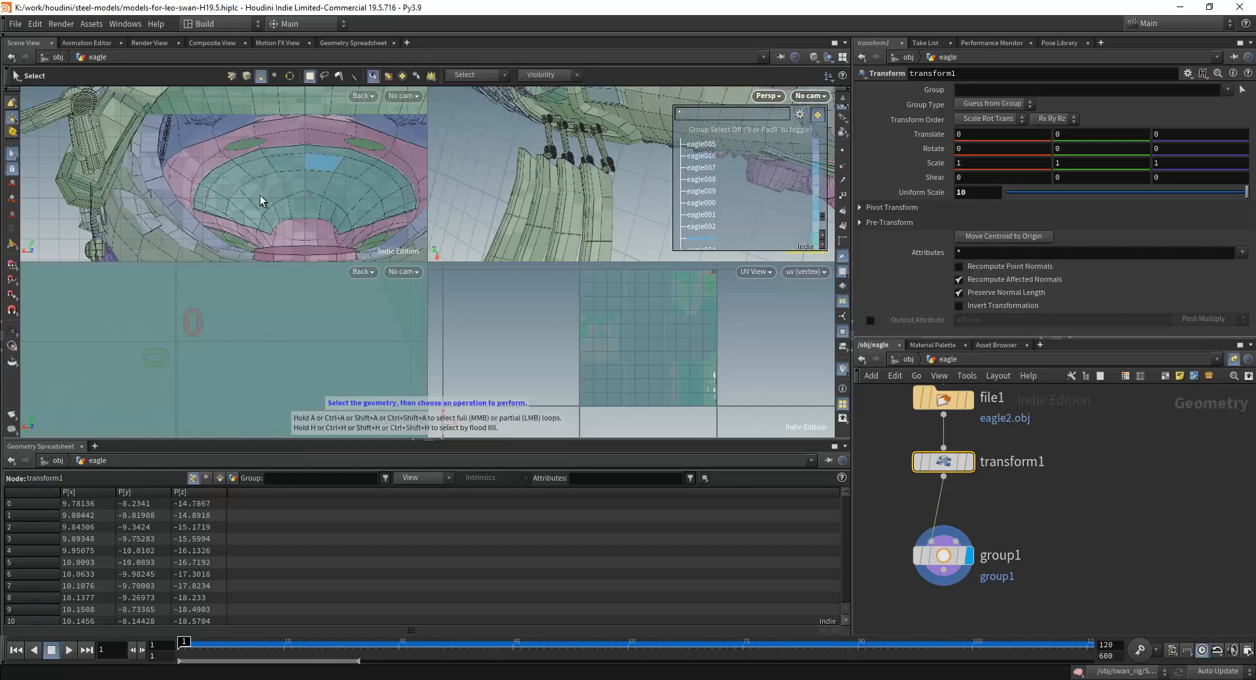
Turn Select Groups or Connected Geometry back on and Area Select Visible Geometry only off.
right_click(11, 119)
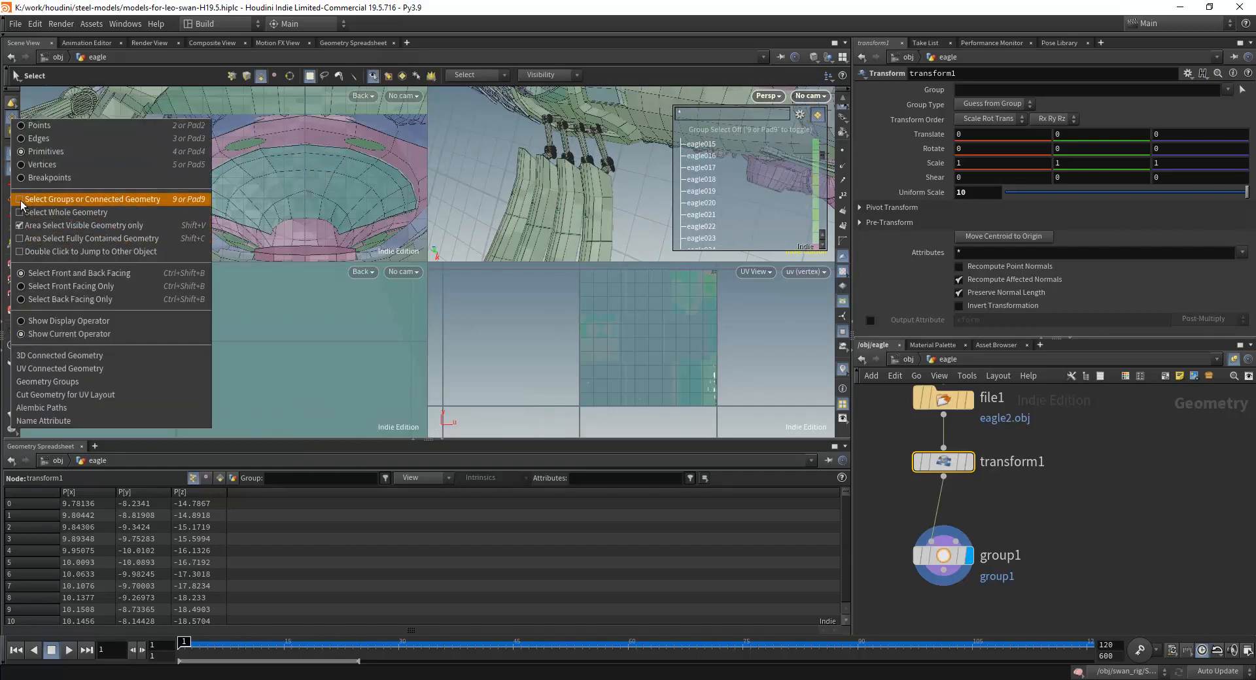
click(22, 200)
right_click(13, 132)
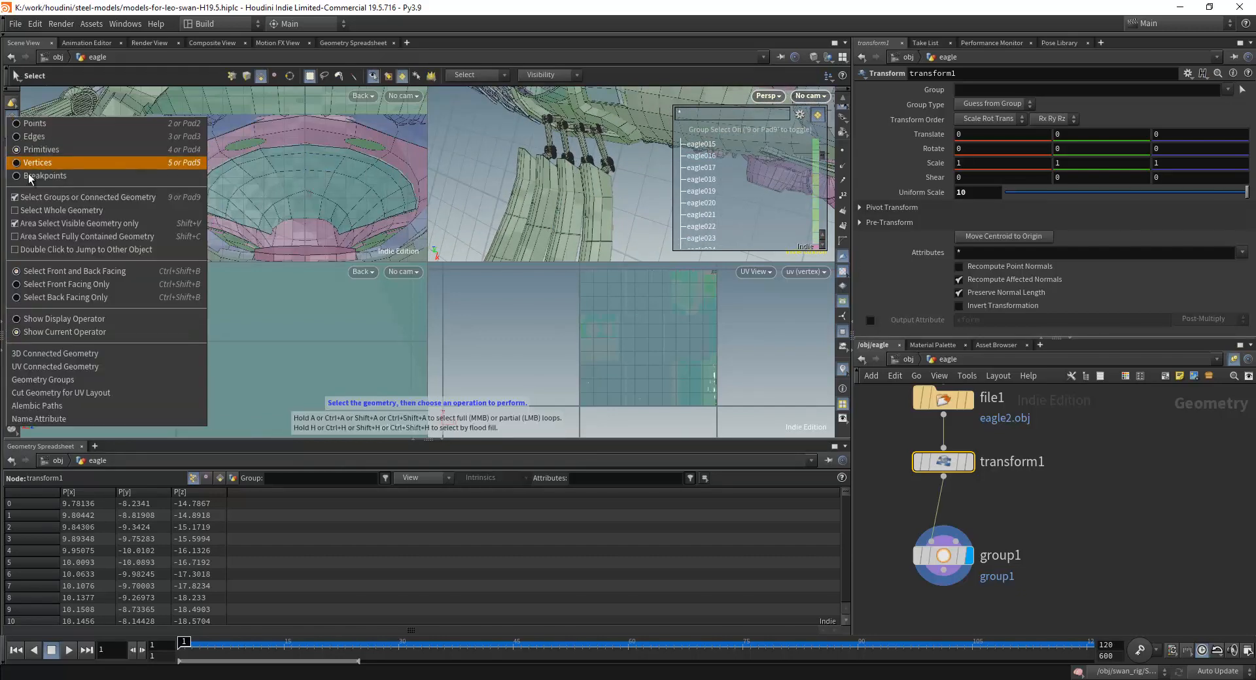
click(17, 224)
Examine the groups of the box, round valve unit and pipes on the eagle's rear back.
alt+right_drag(633, 187, 549, 255)
drag(627, 144, 594, 184)
key(s)
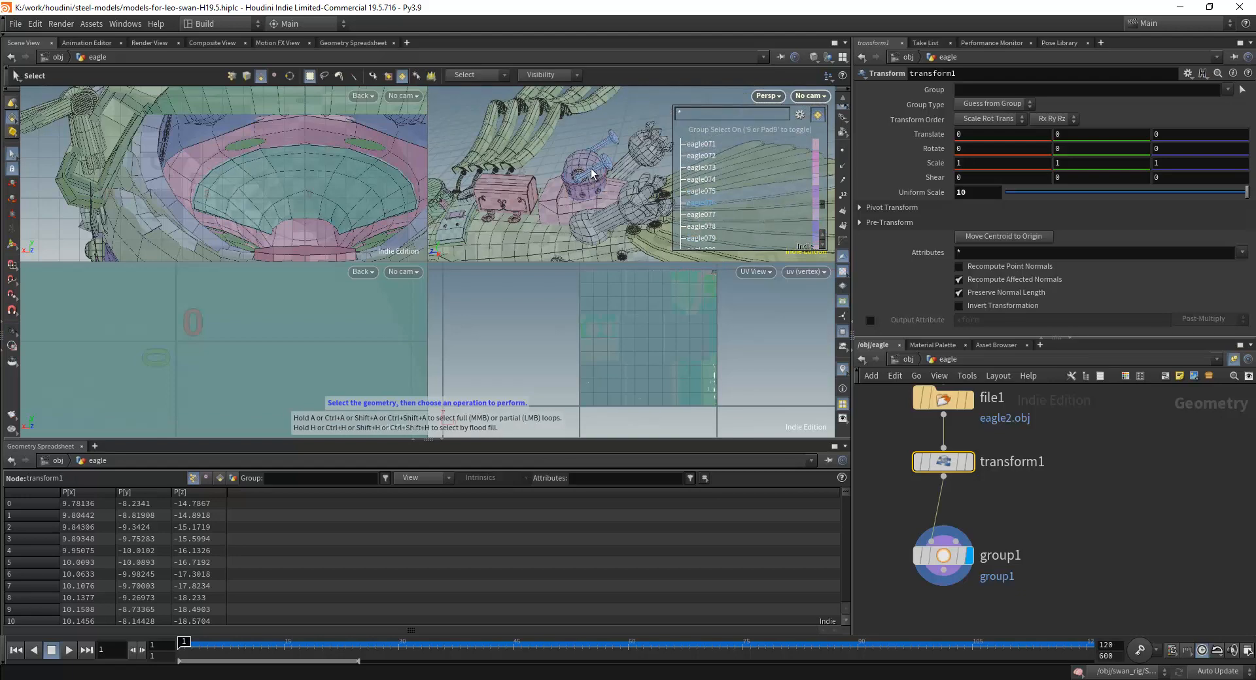
scroll(564, 178, up, 3)
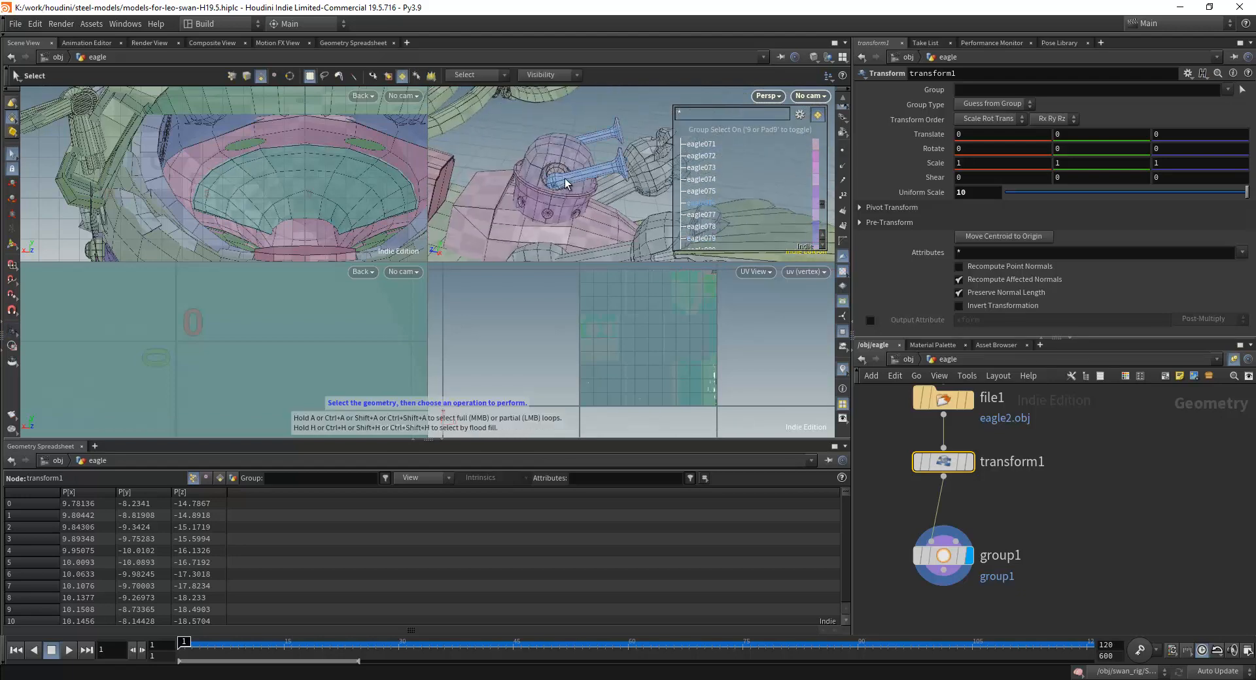
scroll(567, 145, down, 2)
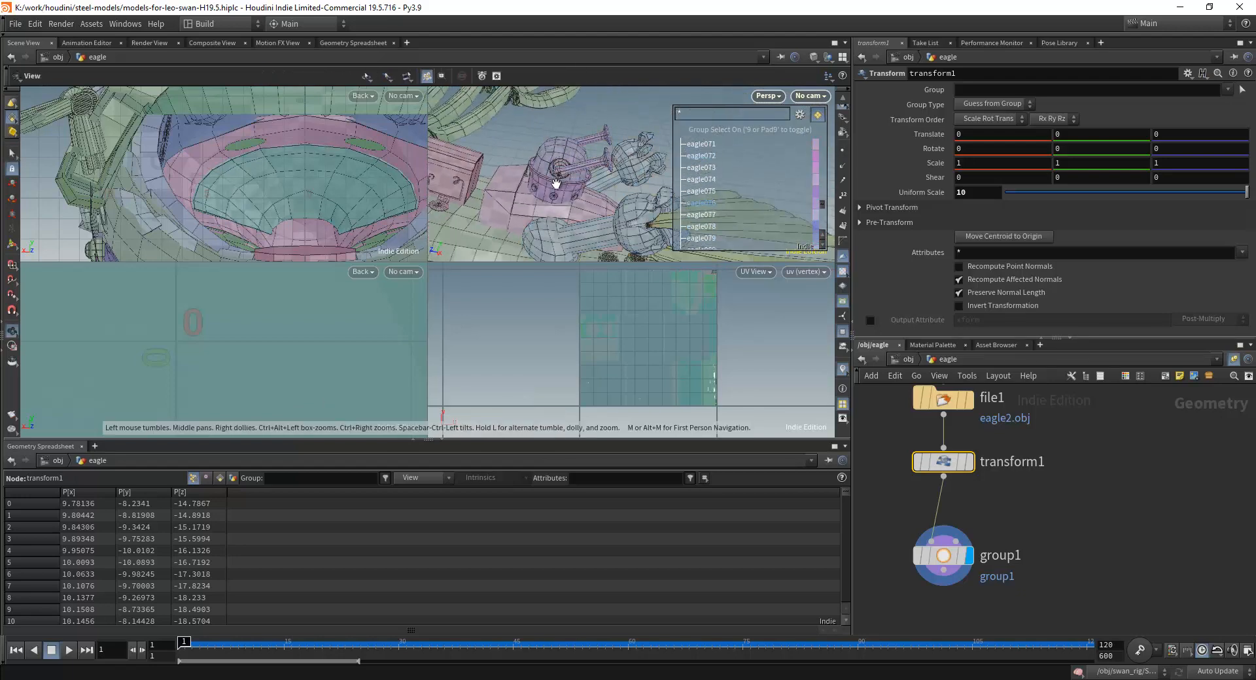
scroll(555, 185, down, 1)
key(Escape)
Examine the groups of the eagle's side panels, wings, talons, head and underside from several angles.
drag(546, 196, 564, 144)
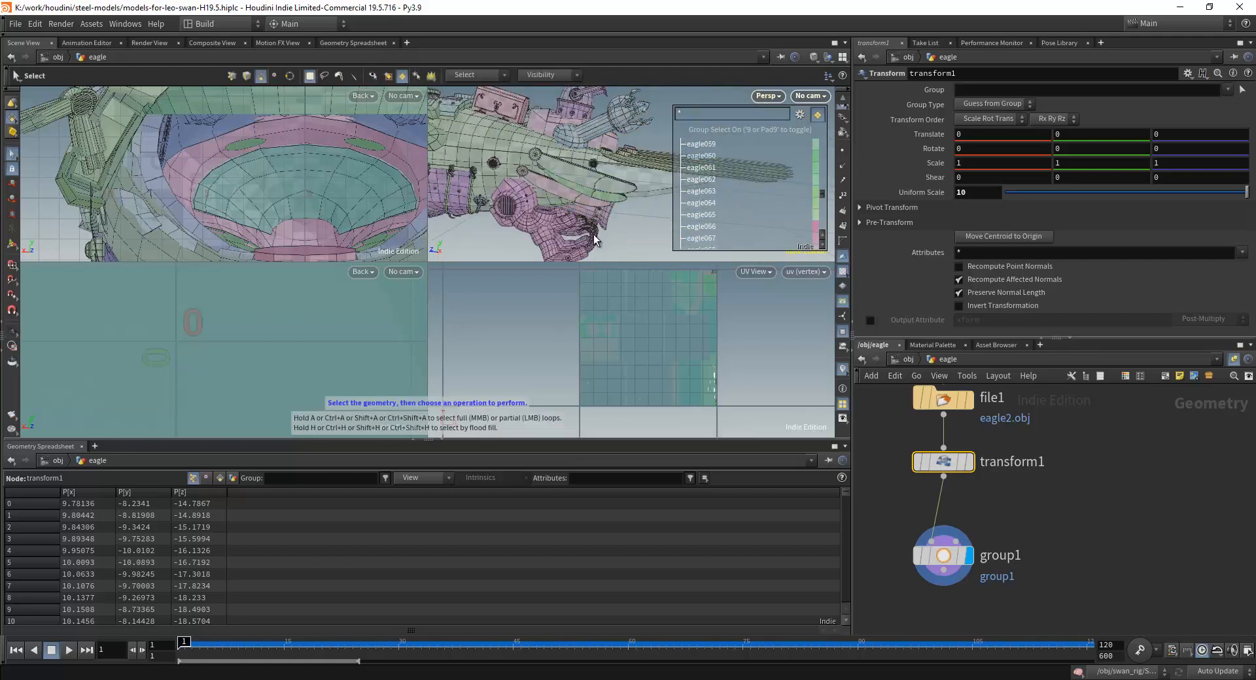
key(Escape)
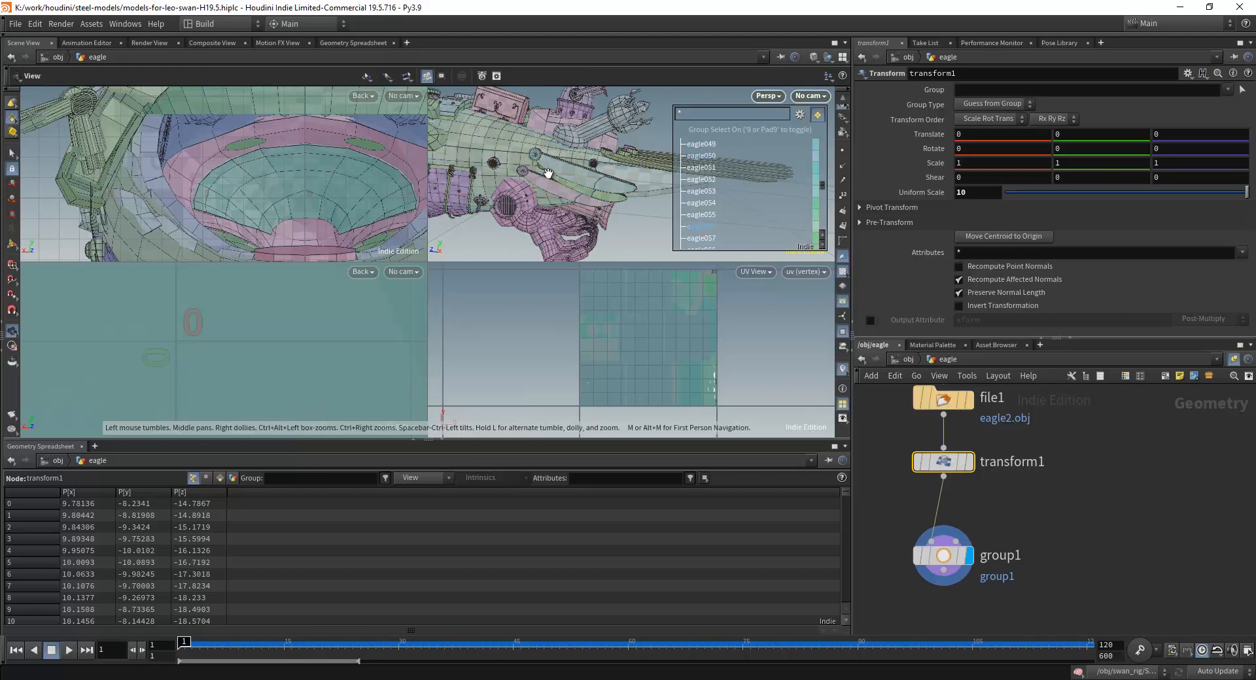
drag(557, 173, 584, 225)
key(s)
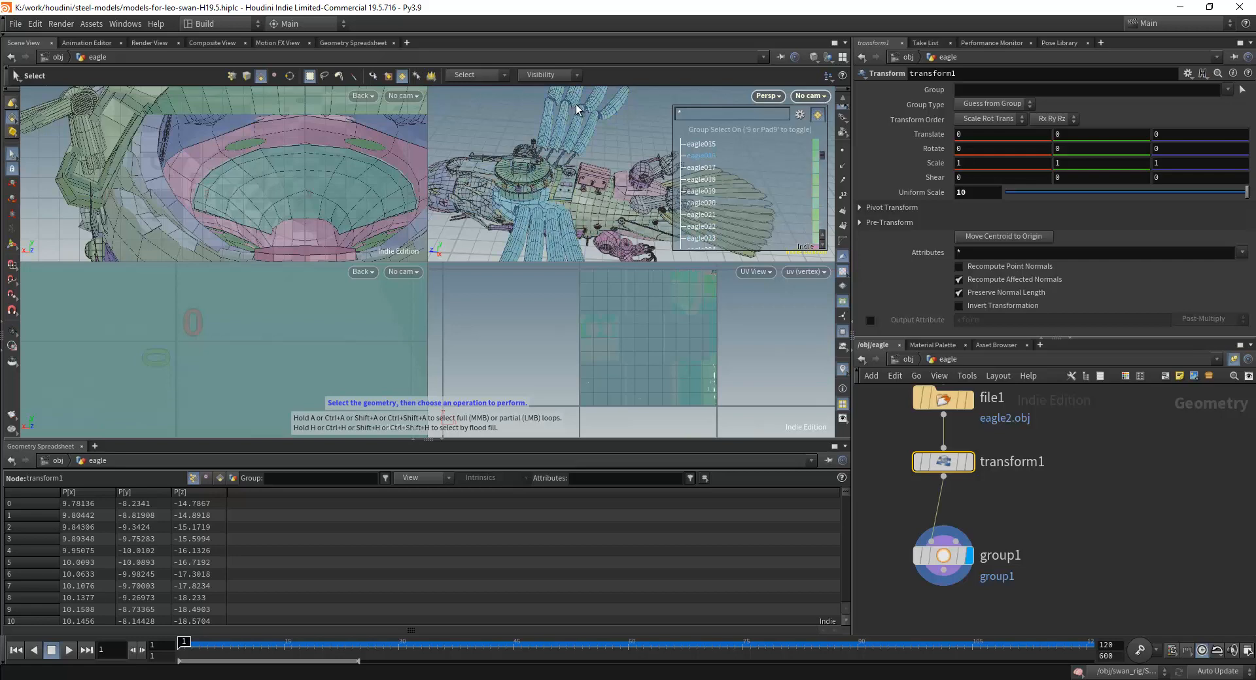
alt+drag(586, 174, 582, 162)
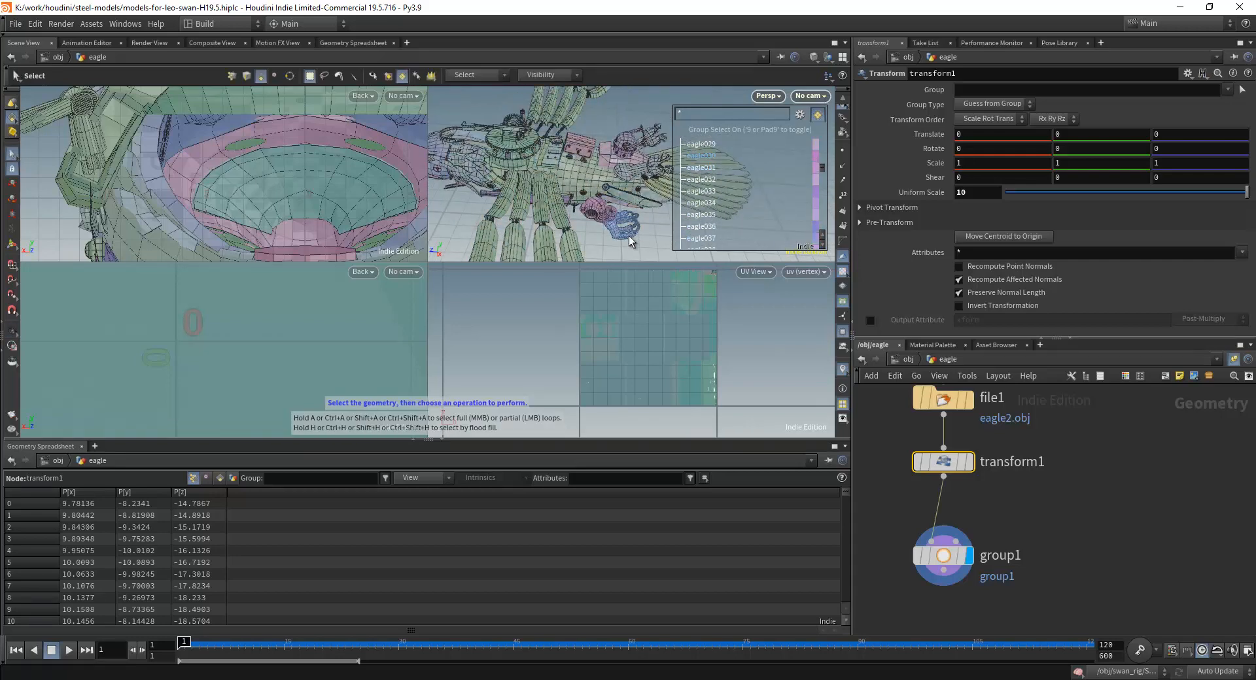
alt+drag(531, 183, 480, 193)
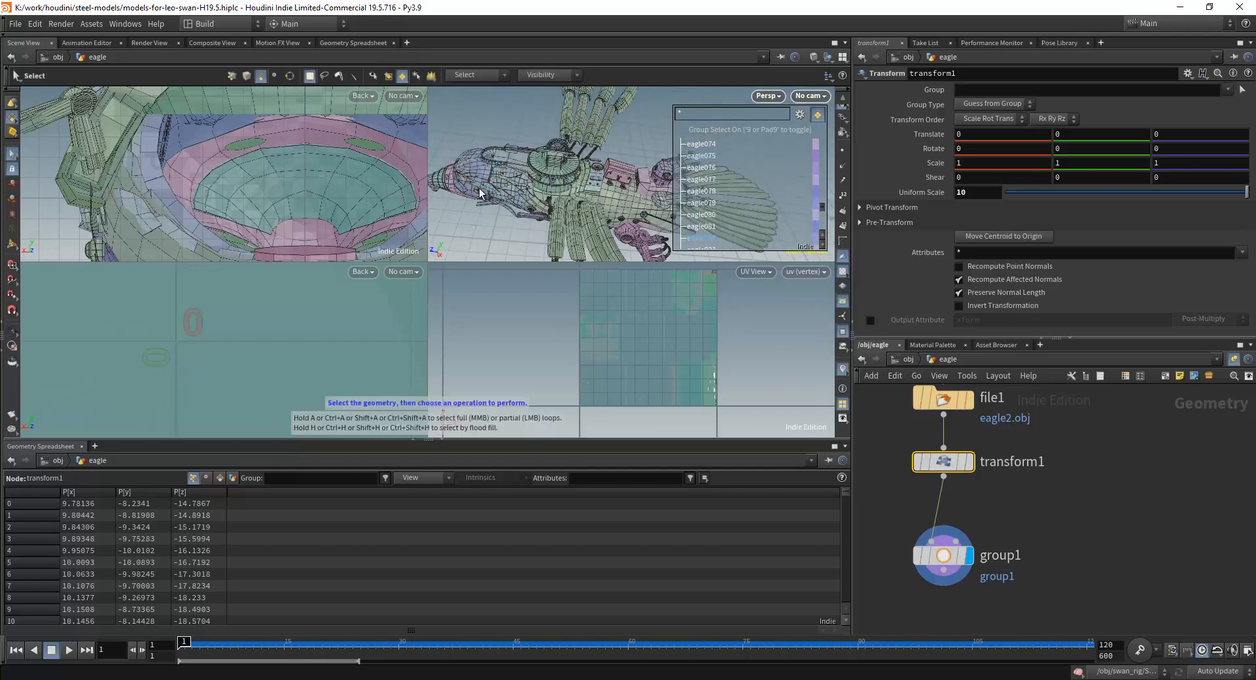
alt+drag(613, 191, 583, 210)
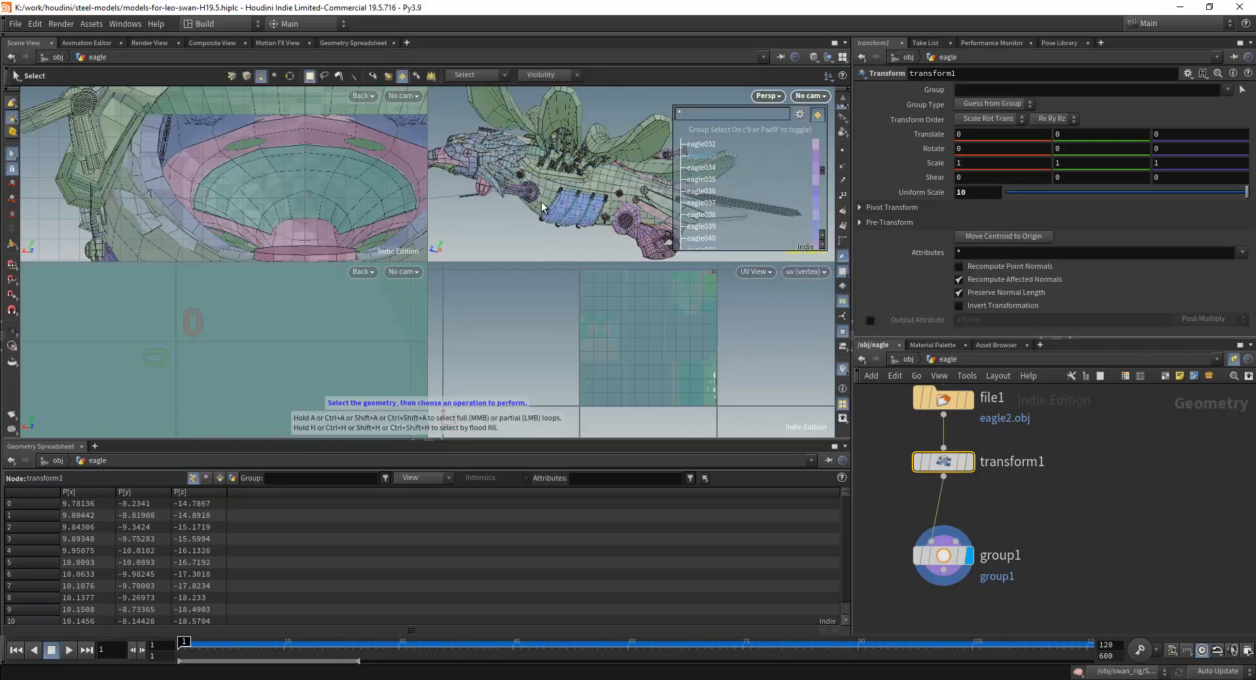
Leave the eagle network and open the swan object's network containing its group rename and group nodes.
key(u)
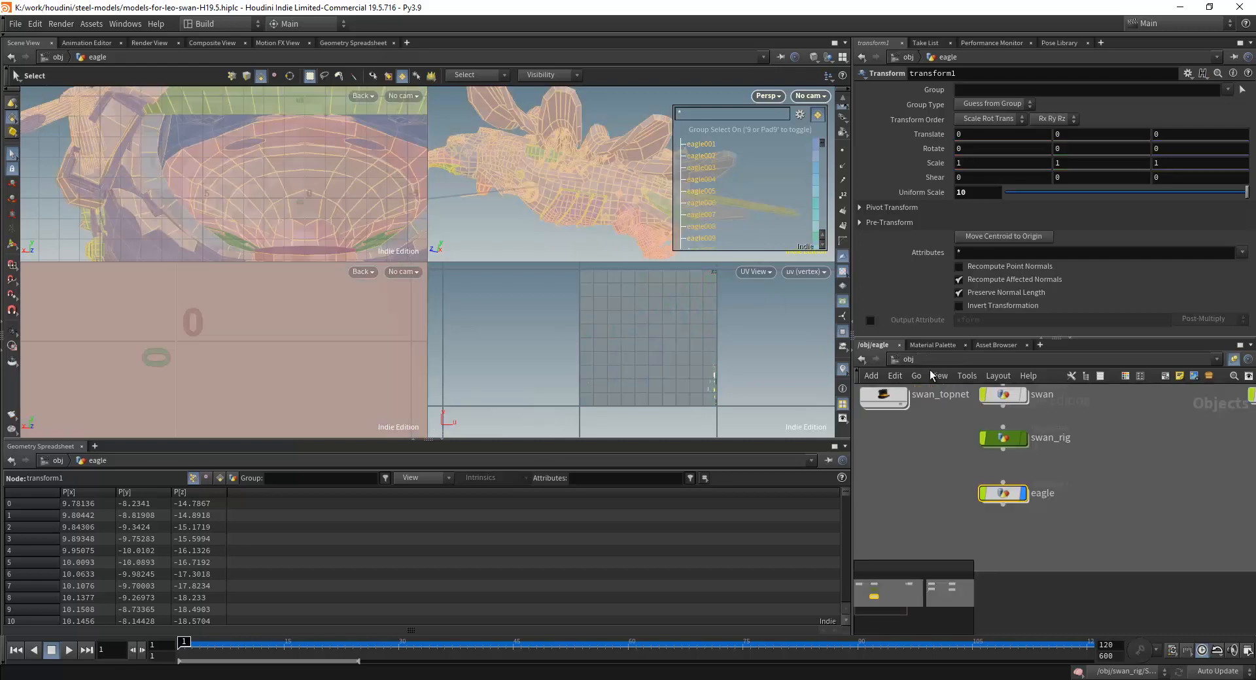
double_click(983, 442)
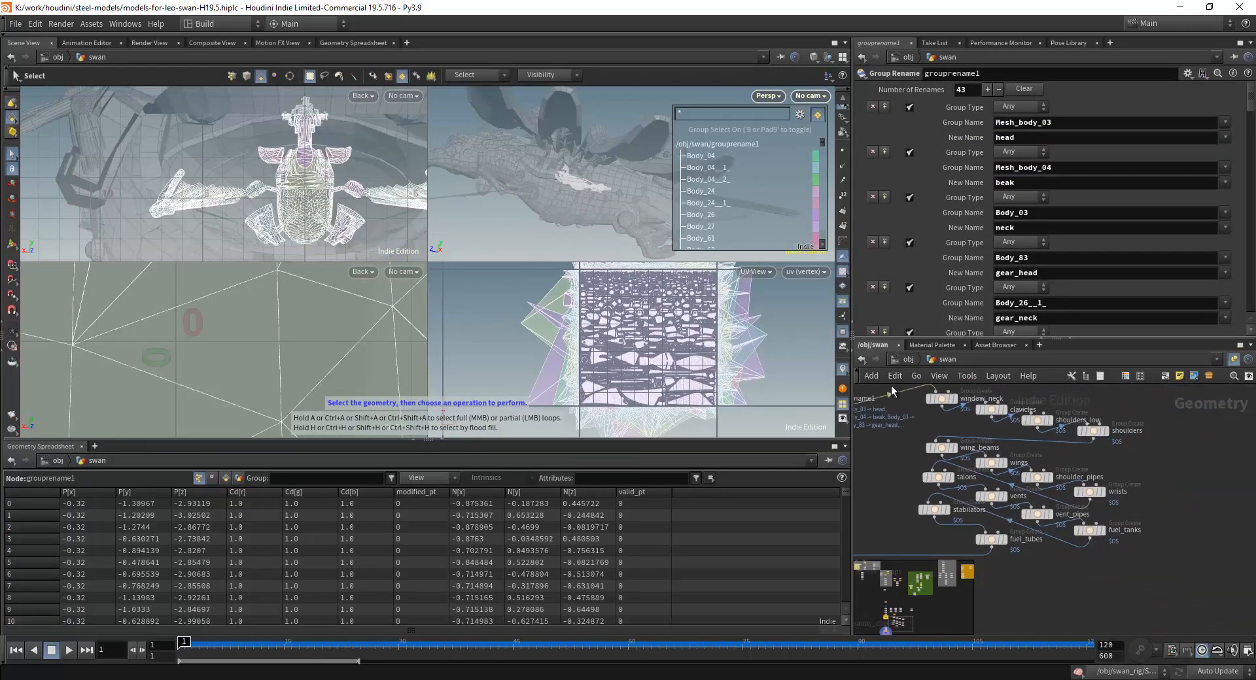
Leave the swan network, open swan_rig and select the c_1 group node in its Vertex Color Assignment section.
key(u)
double_click(979, 491)
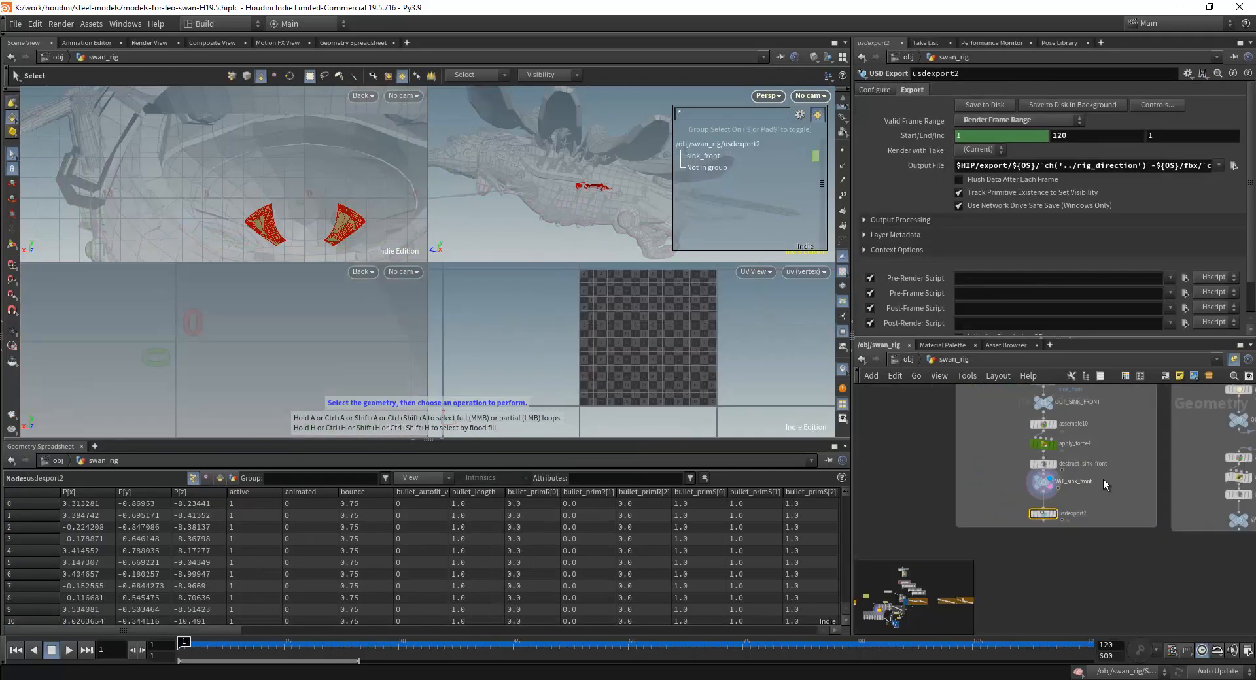
scroll(990, 488, down, 5)
middle_drag(1041, 418, 1029, 538)
middle_drag(1035, 461, 1005, 515)
scroll(1017, 437, up, 5)
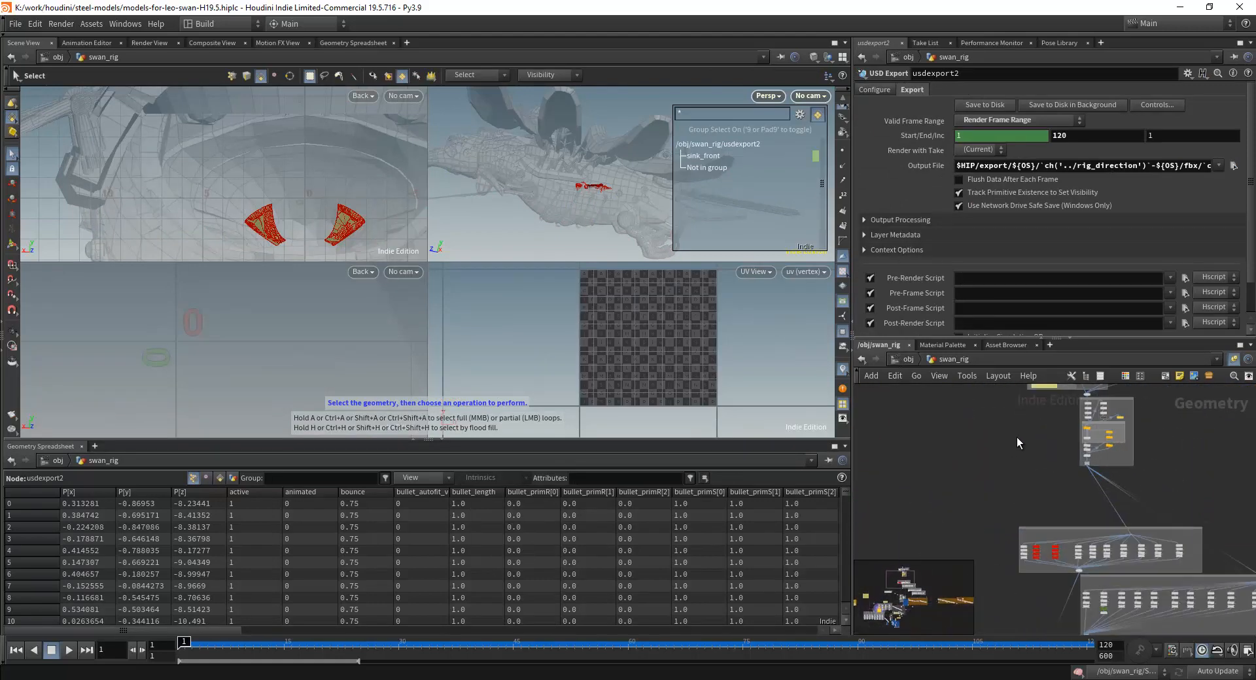
middle_drag(1126, 390, 1112, 412)
scroll(1061, 478, up, 5)
scroll(1061, 478, down, 1)
scroll(982, 447, up, 6)
middle_drag(948, 471, 857, 481)
scroll(1047, 474, down, 4)
middle_drag(1161, 387, 1103, 446)
scroll(1054, 457, up, 5)
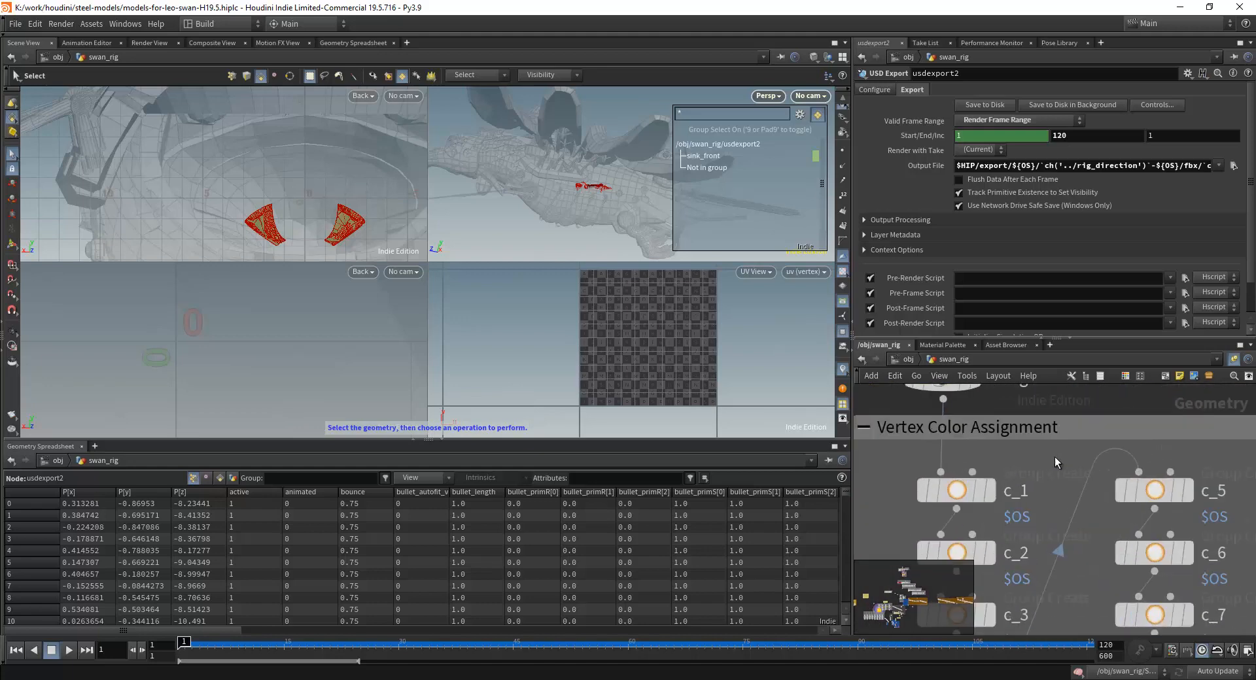
click(957, 490)
Examine the layout of the swan_rig network's sections below and around Vertex Color Assignment.
scroll(530, 186, down, 3)
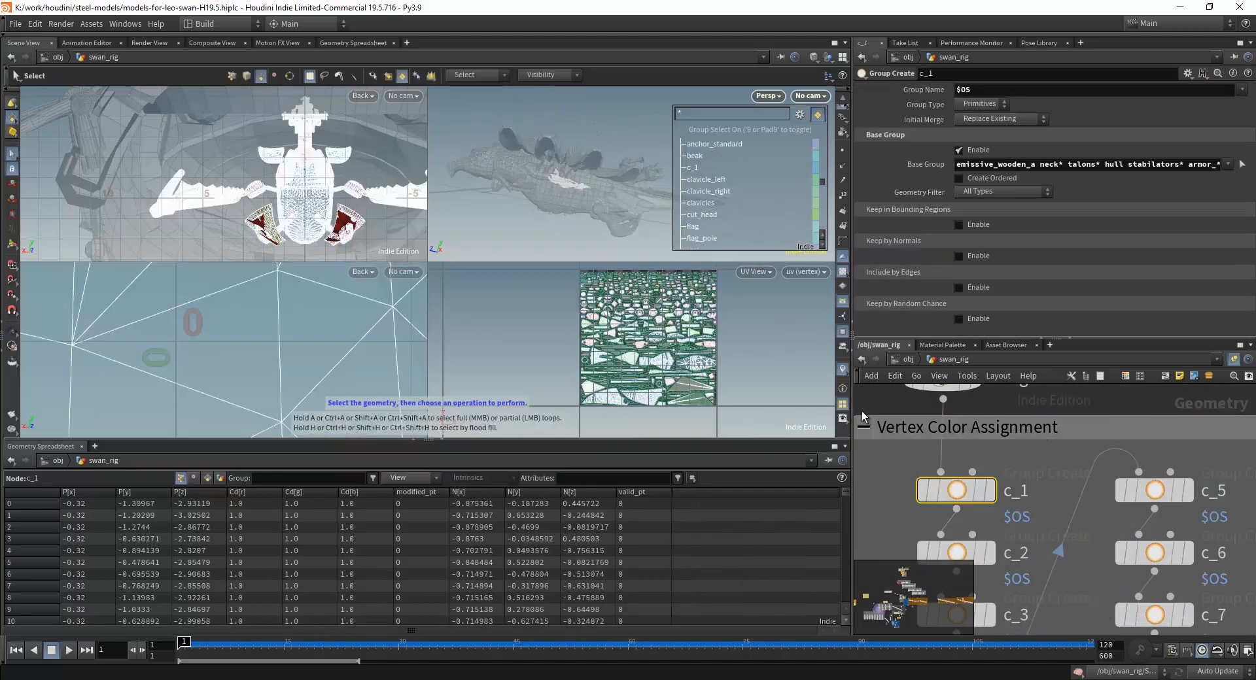
scroll(917, 420, down, 5)
scroll(1046, 495, down, 4)
scroll(1095, 532, down, 2)
middle_drag(1043, 602, 955, 452)
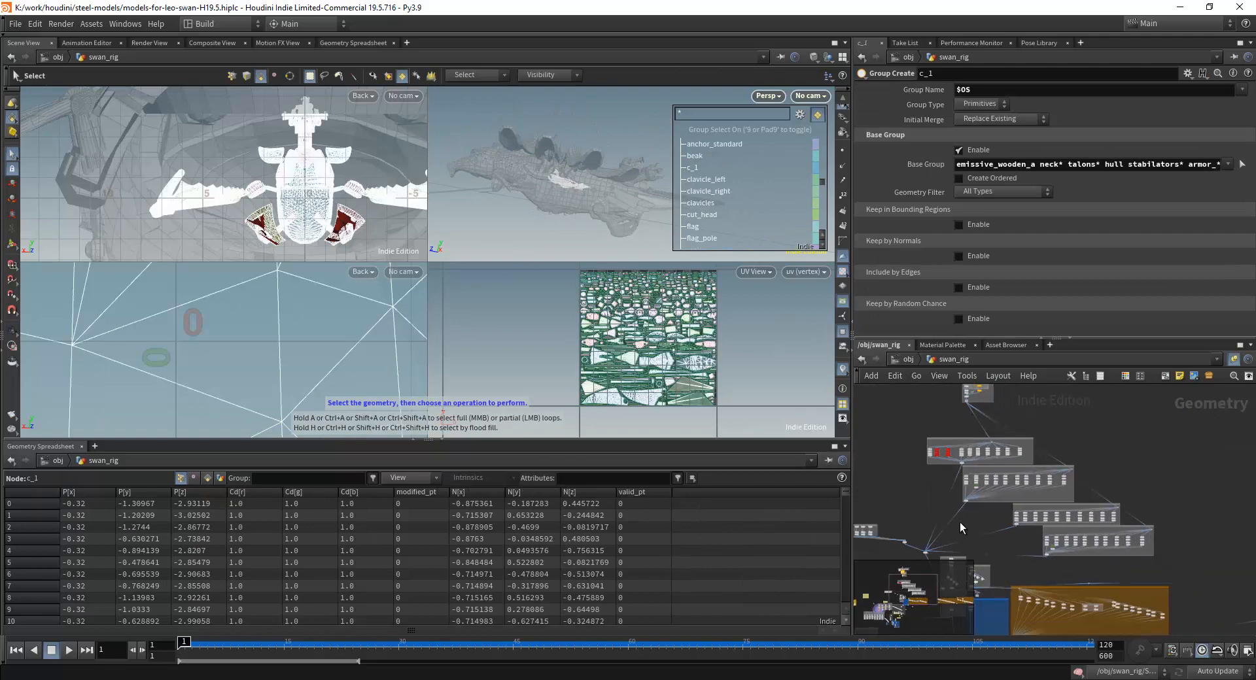
middle_drag(968, 603, 991, 448)
scroll(1003, 568, up, 1)
middle_drag(1017, 539, 1066, 436)
scroll(1004, 527, up, 5)
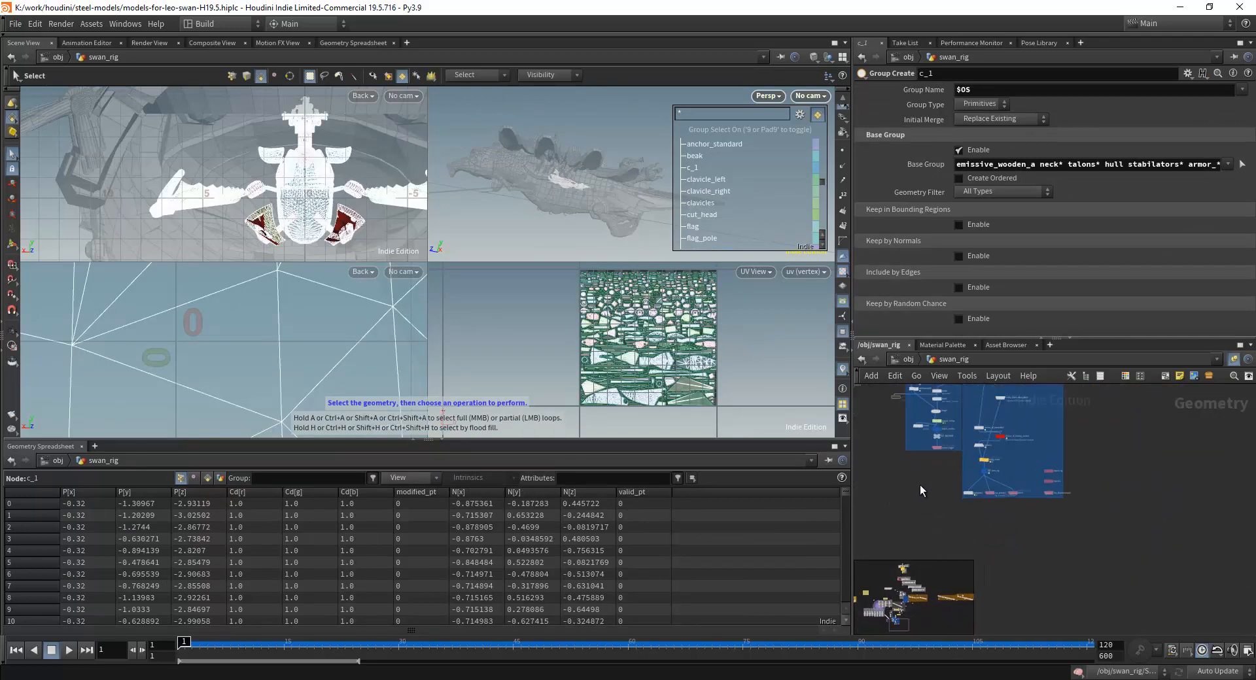
scroll(1060, 527, up, 10)
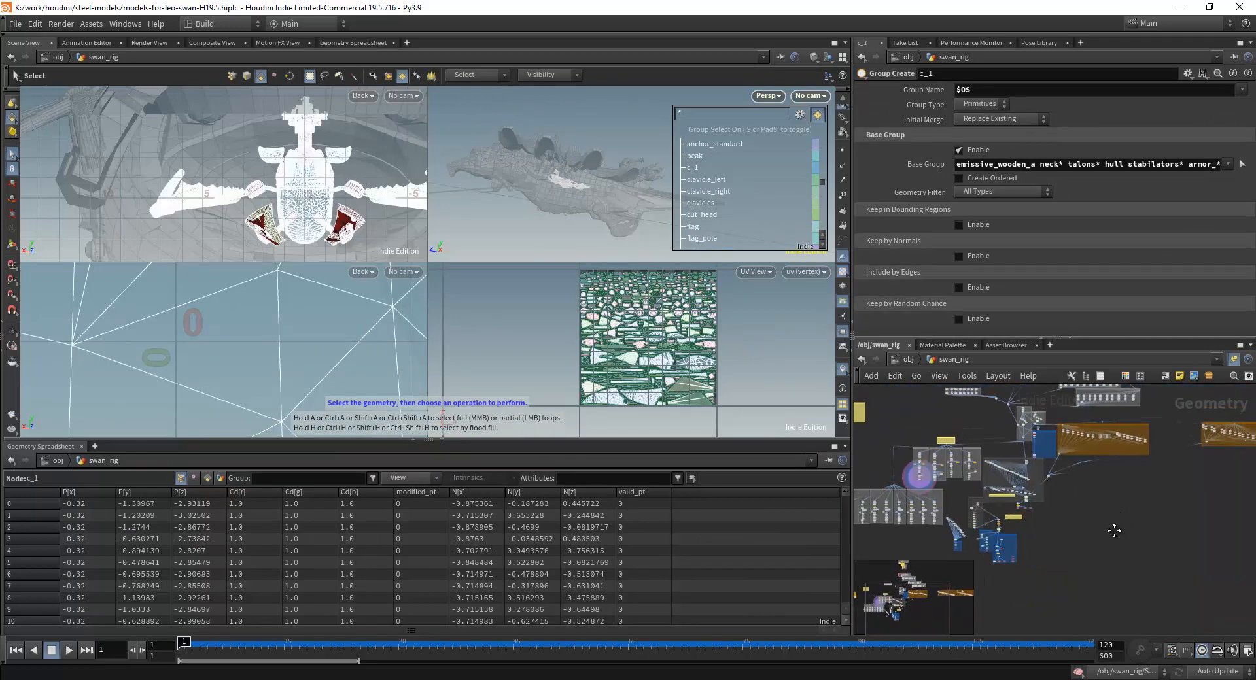
scroll(1034, 449, up, 5)
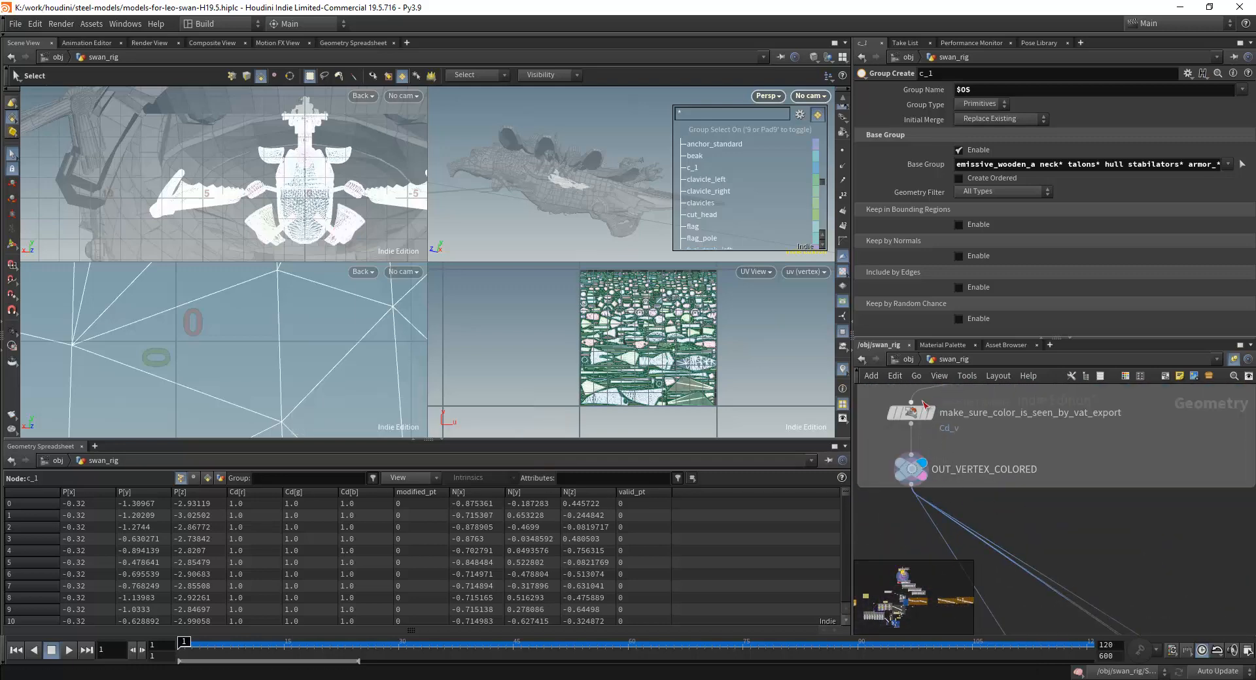
Reopen the swan_rig network, view the swan up close in perspective and select the OUT_VERTEX_COLORED node.
key(u)
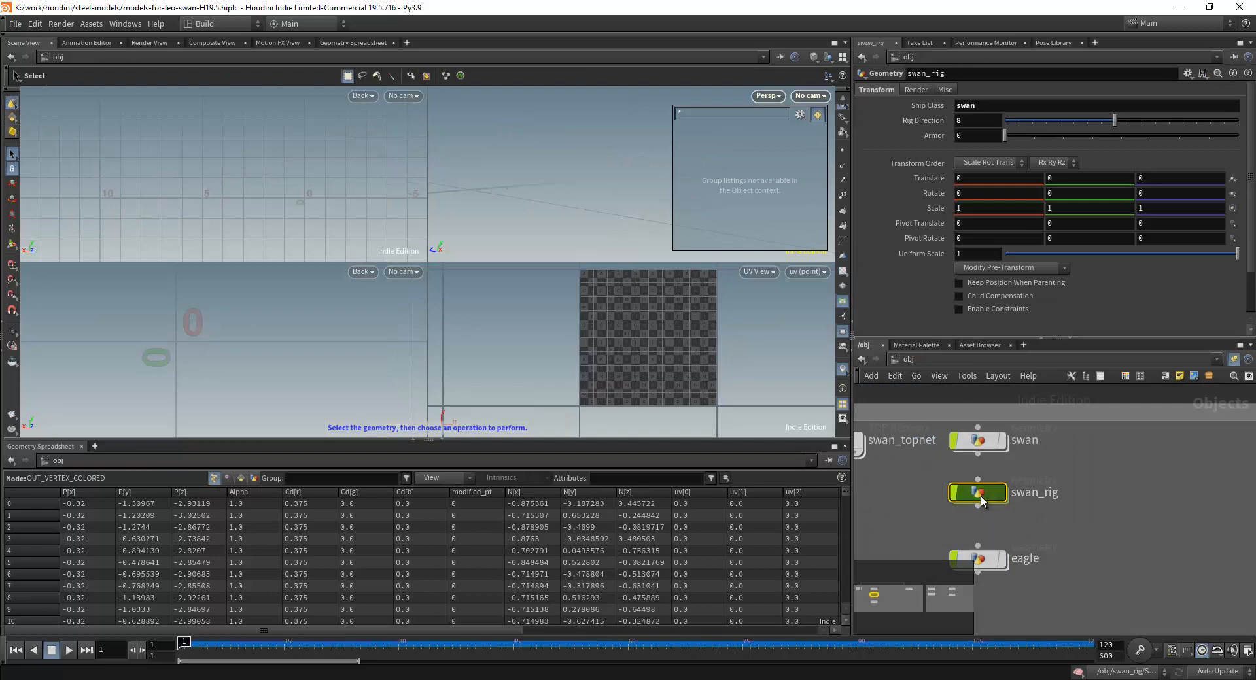
double_click(980, 496)
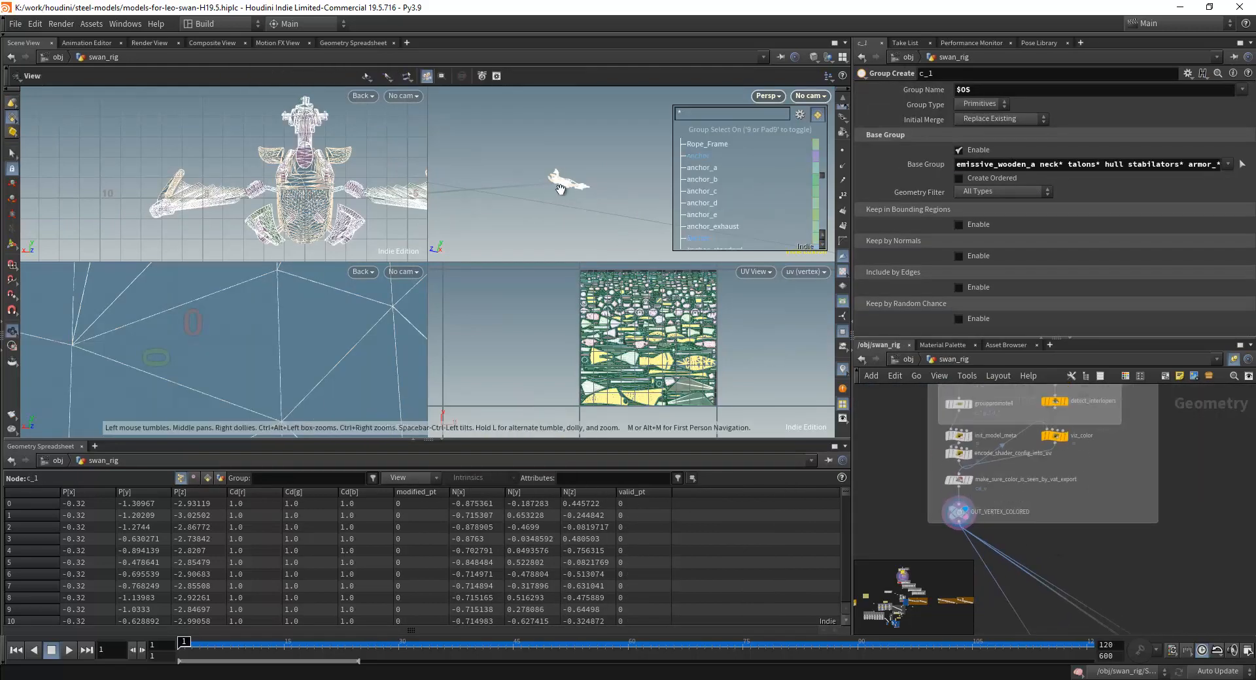
scroll(561, 189, up, 8)
drag(561, 189, 588, 203)
middle_drag(589, 203, 567, 254)
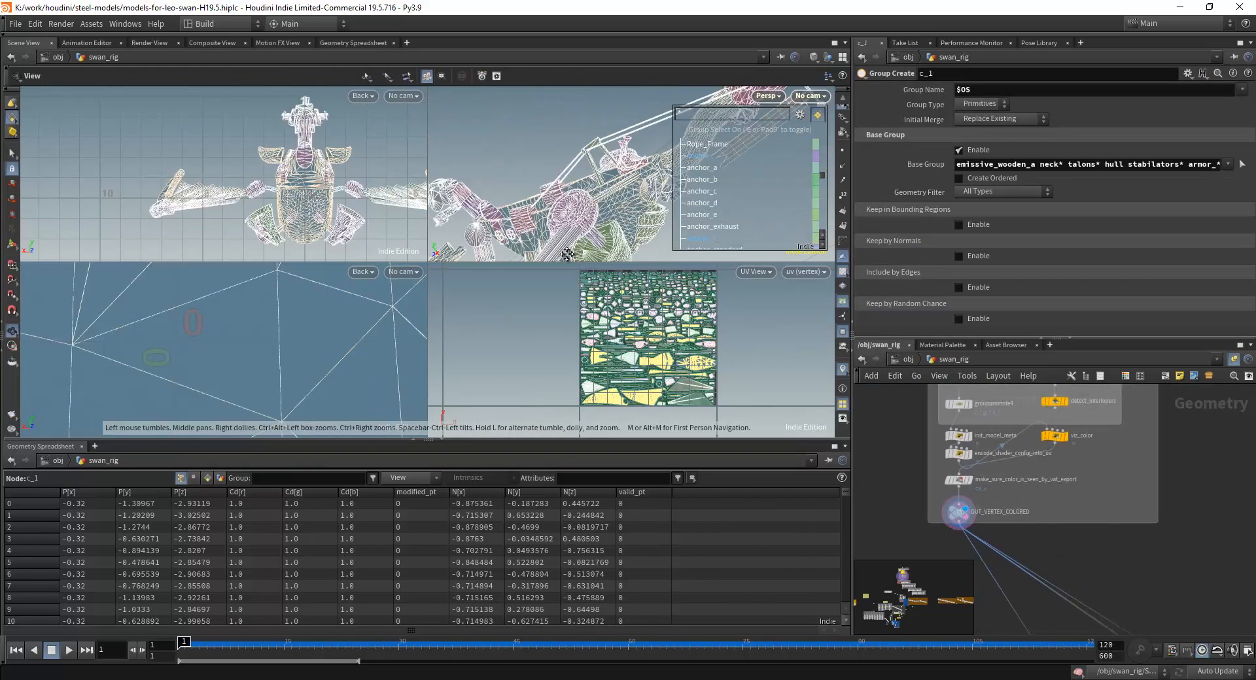
scroll(567, 254, down, 2)
scroll(1002, 499, up, 4)
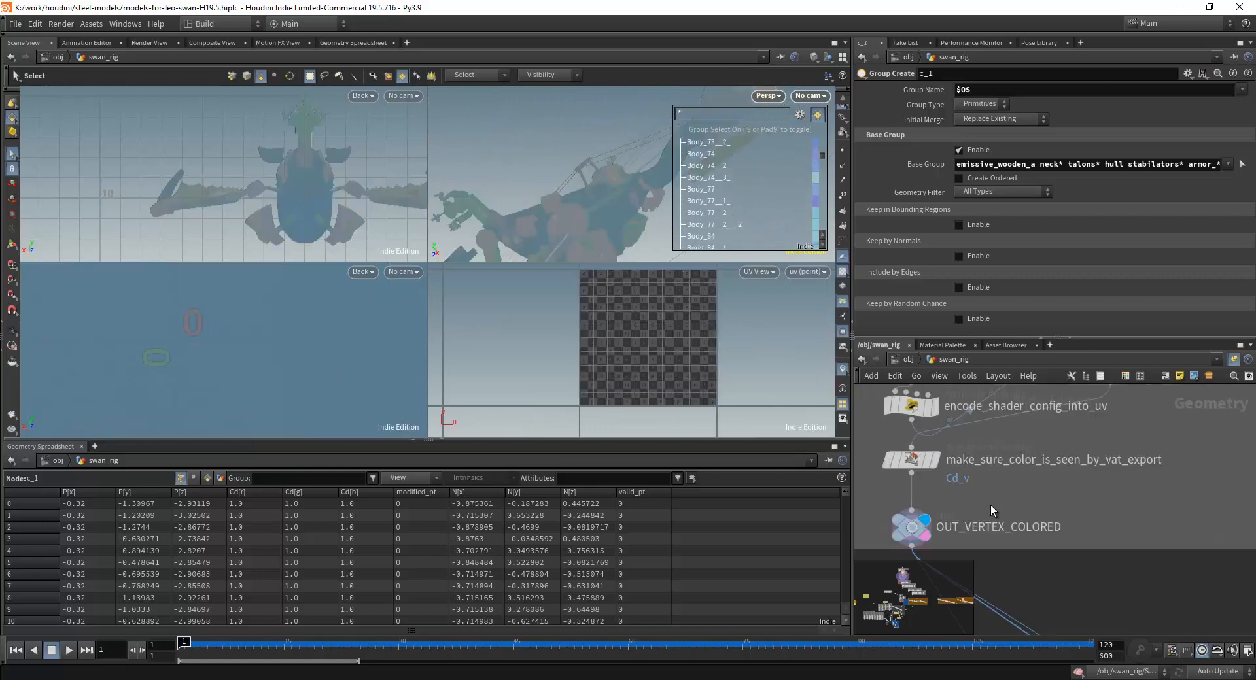
click(913, 531)
Select the c_1 group node in Vertex Color Assignment and turn on its display and template flags.
scroll(914, 531, down, 4)
scroll(1005, 436, up, 4)
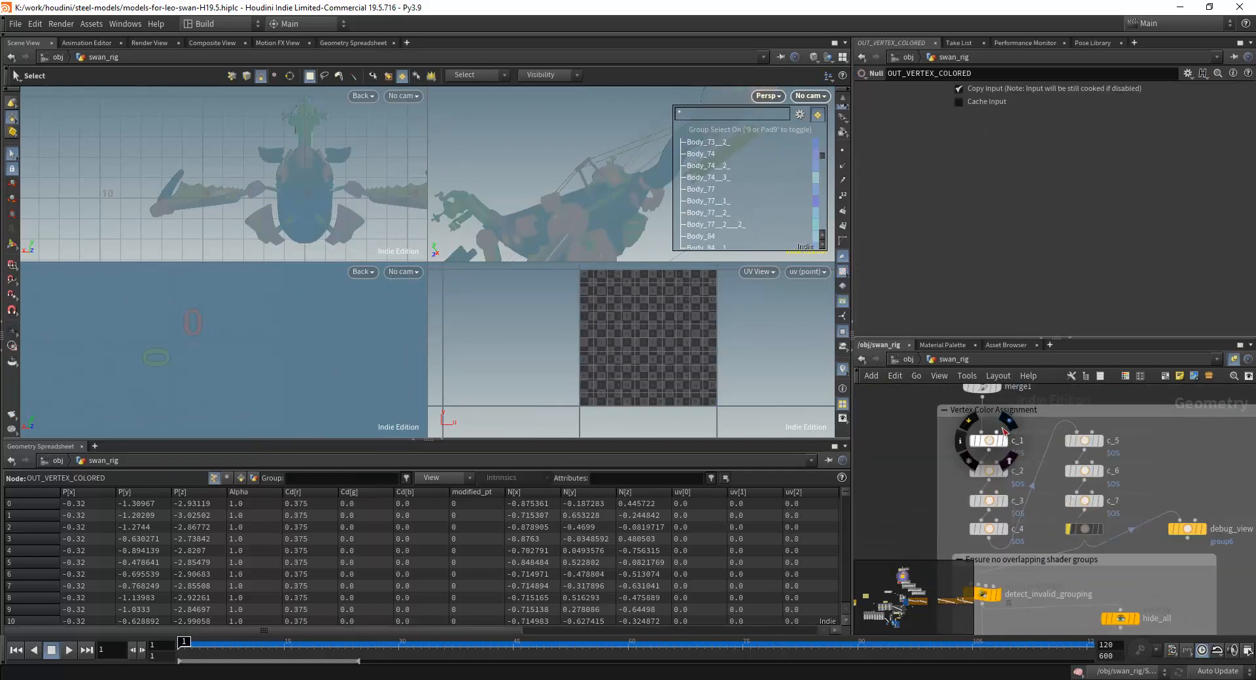
click(1008, 423)
click(989, 441)
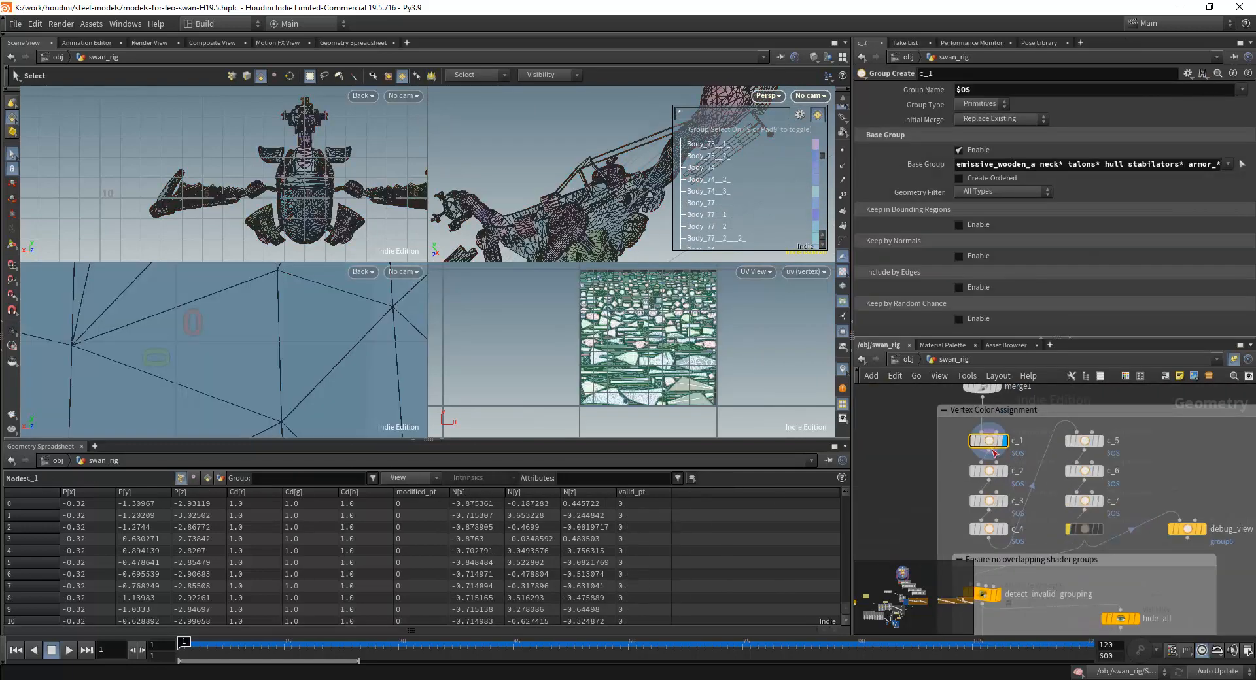
click(1006, 458)
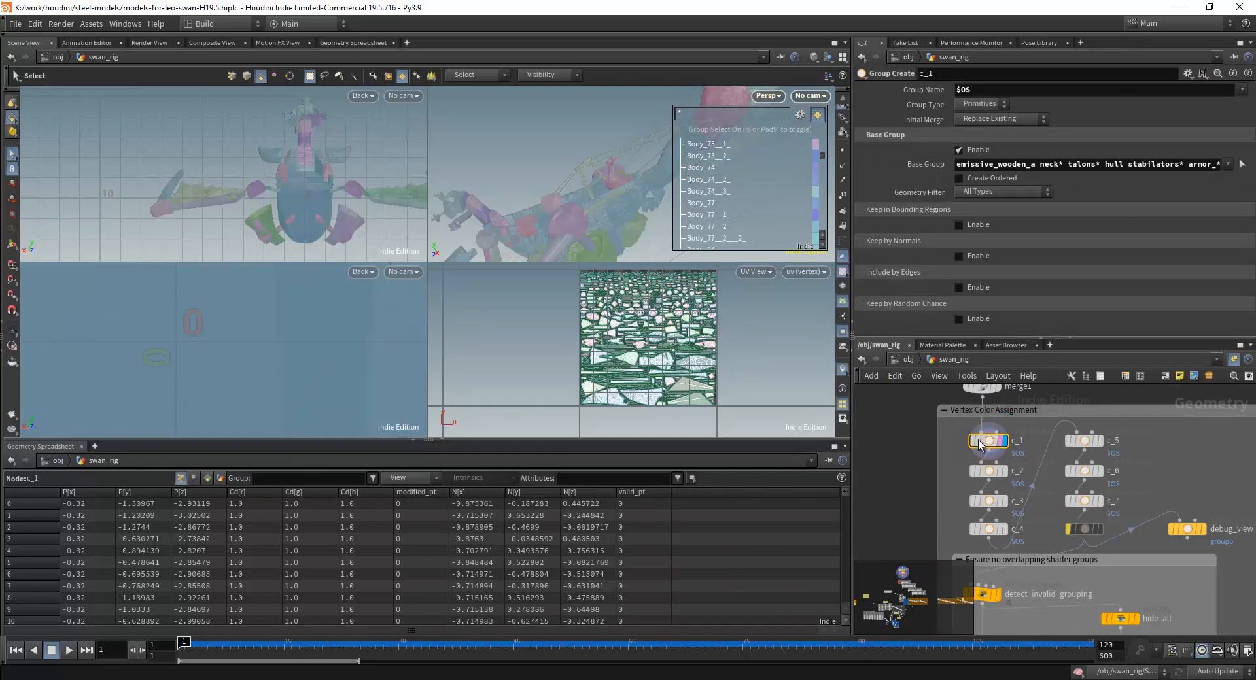
Highlight the c_1 group on the swan and look through its other part groups in the group list.
alt+drag(644, 176, 591, 202)
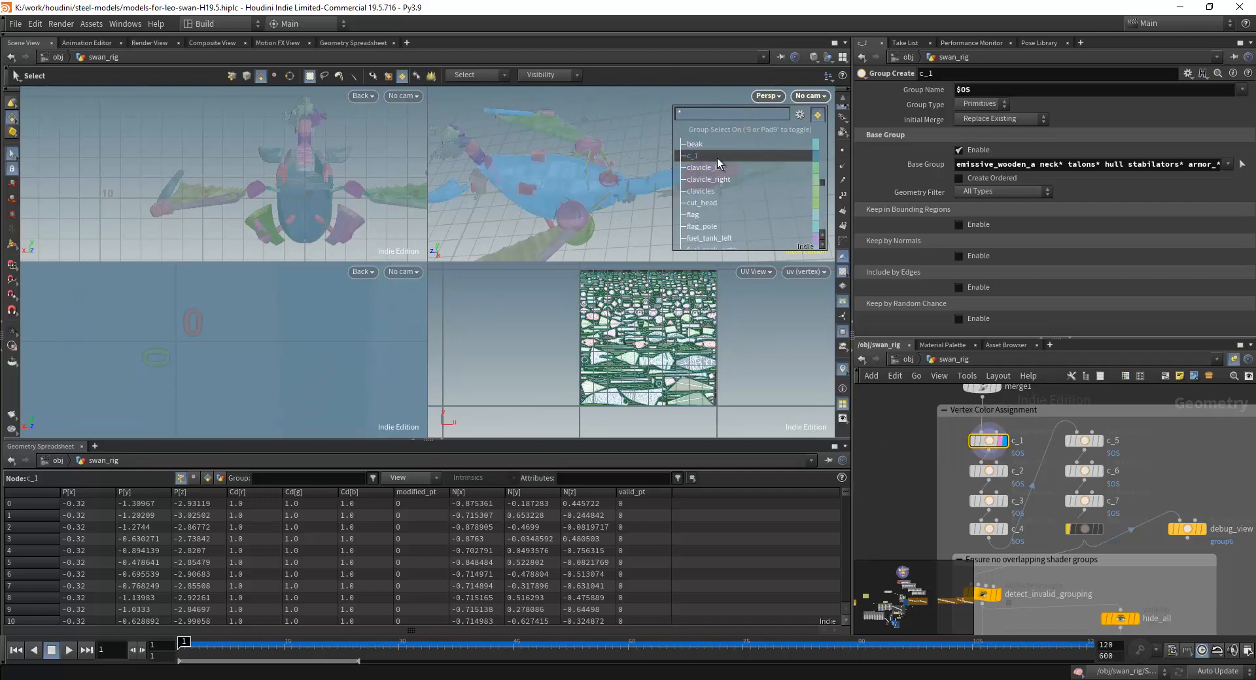
scroll(683, 146, down, 10)
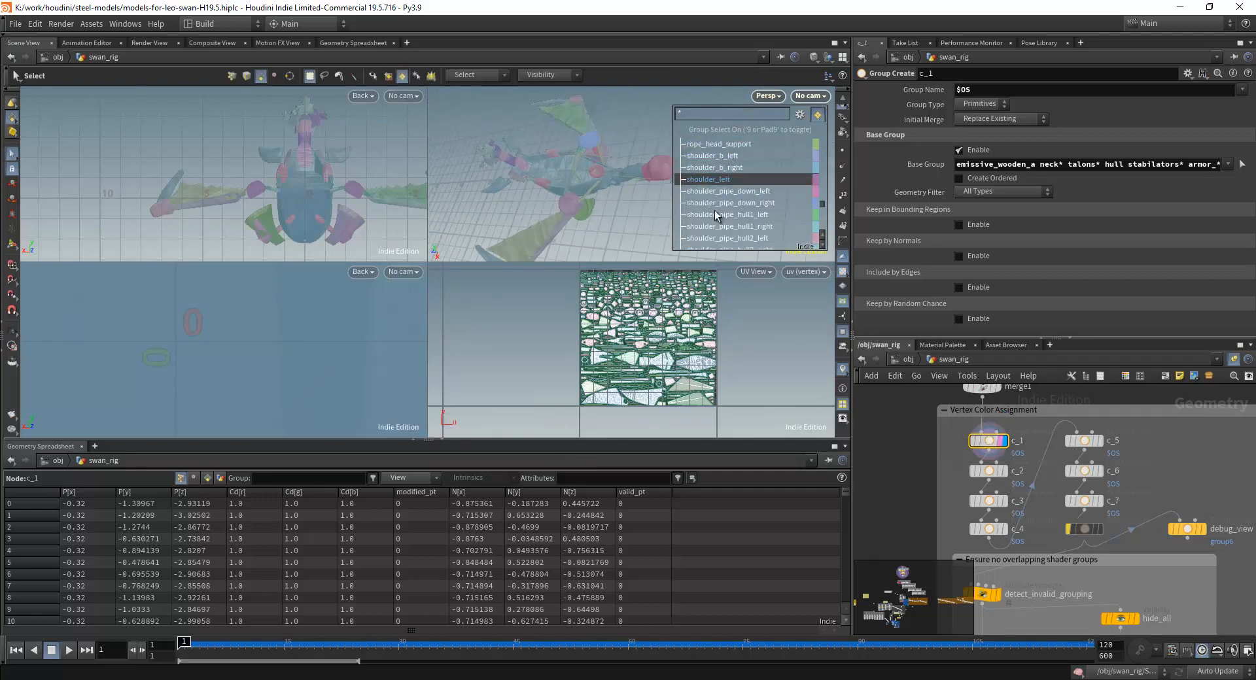
scroll(717, 182, up, 10)
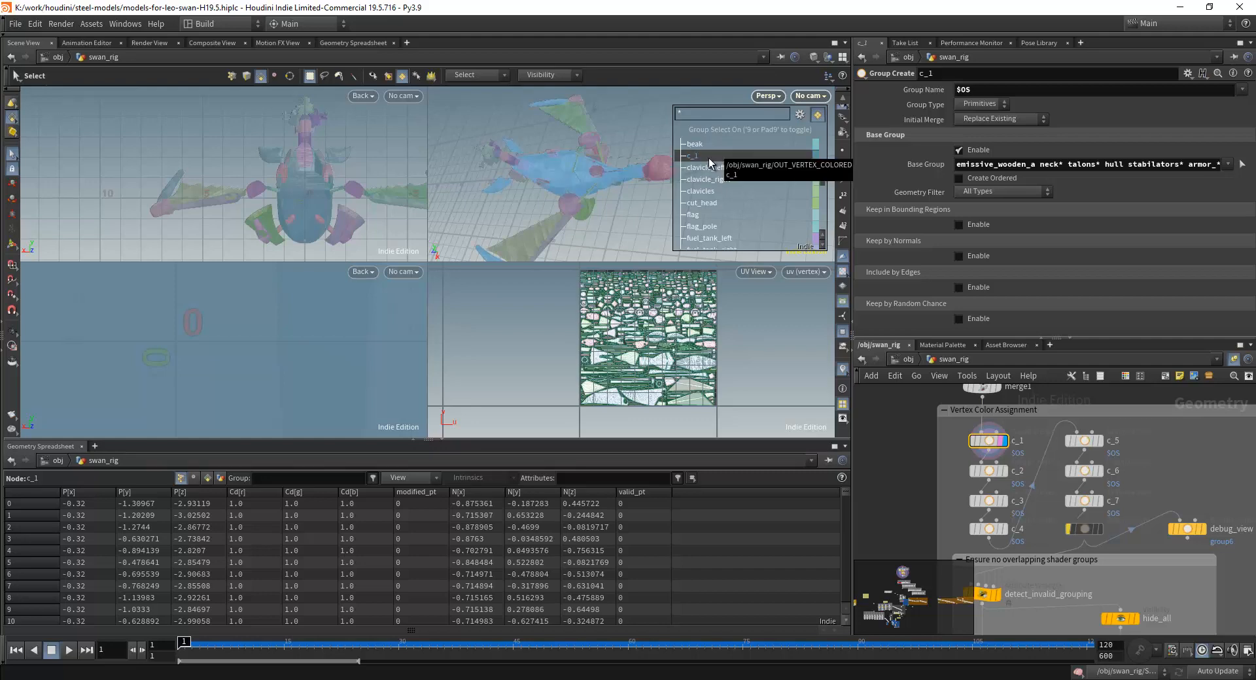
scroll(708, 158, down, 15)
Switch to the SteelPinion project in Unreal Editor and show the weapons playground level.
click(630, 679)
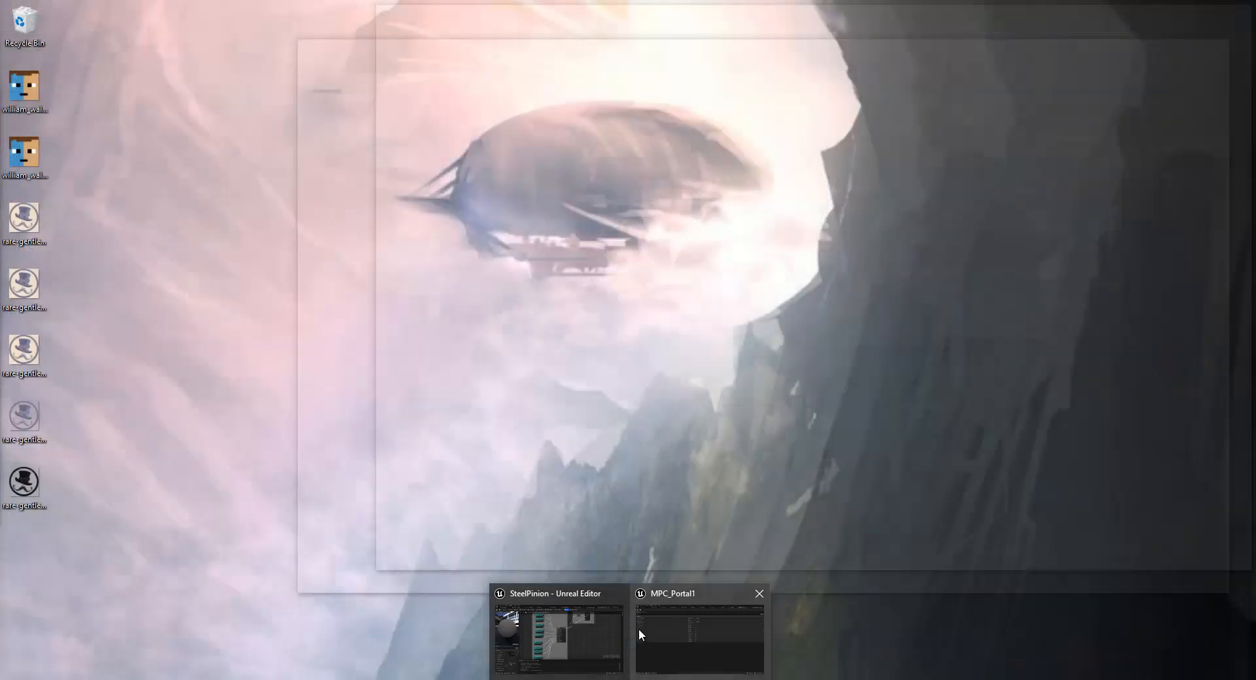
click(639, 629)
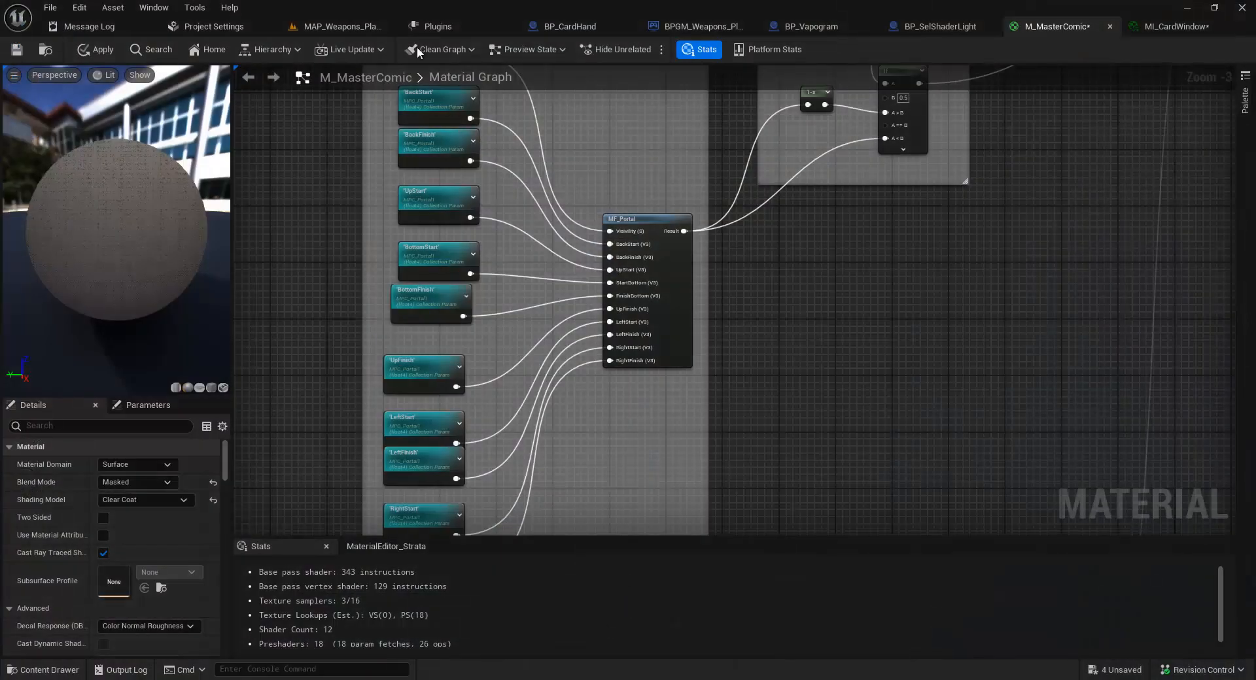
click(324, 28)
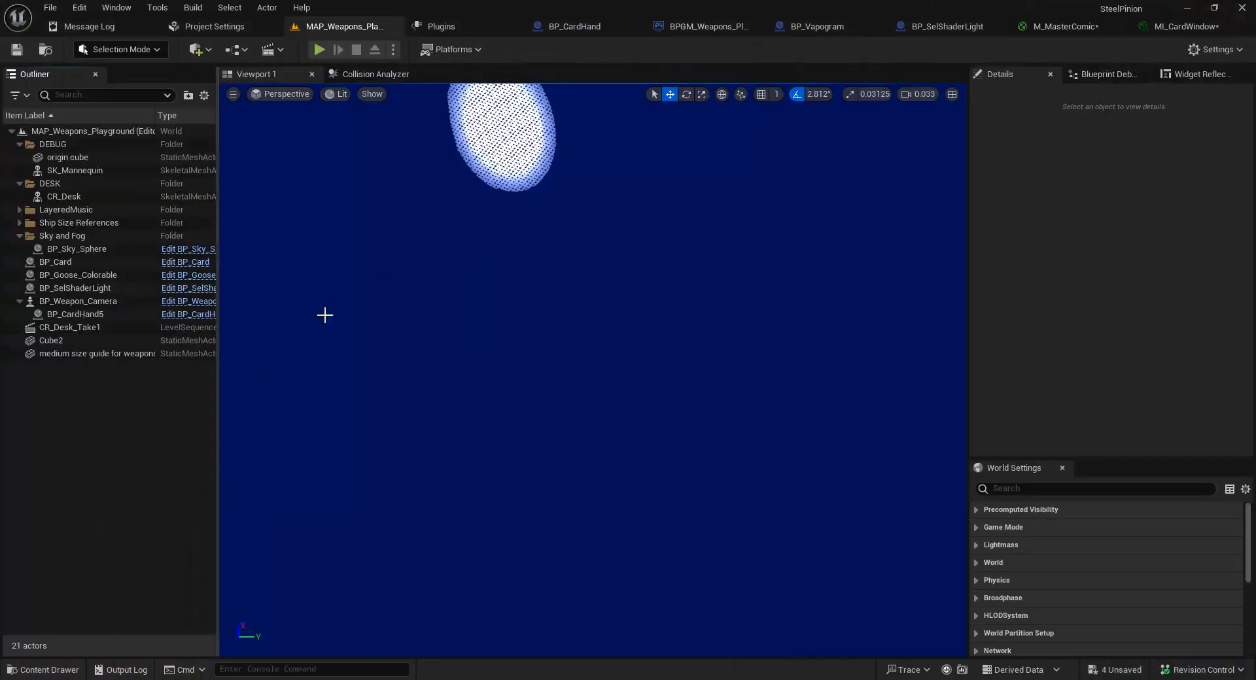
Open the Map_CaptainRoom2 level from Content > Developer > Maps, saving all the listed unsaved assets.
key(ctrl+space)
scroll(104, 570, up, 5)
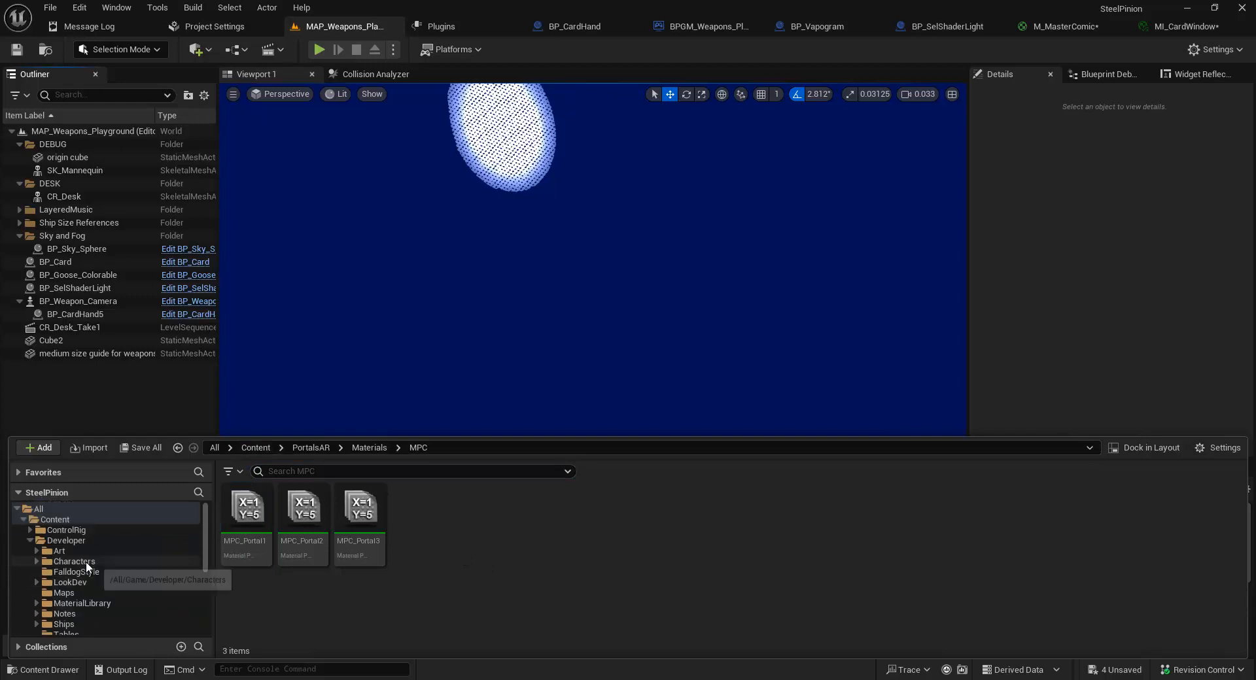
click(77, 518)
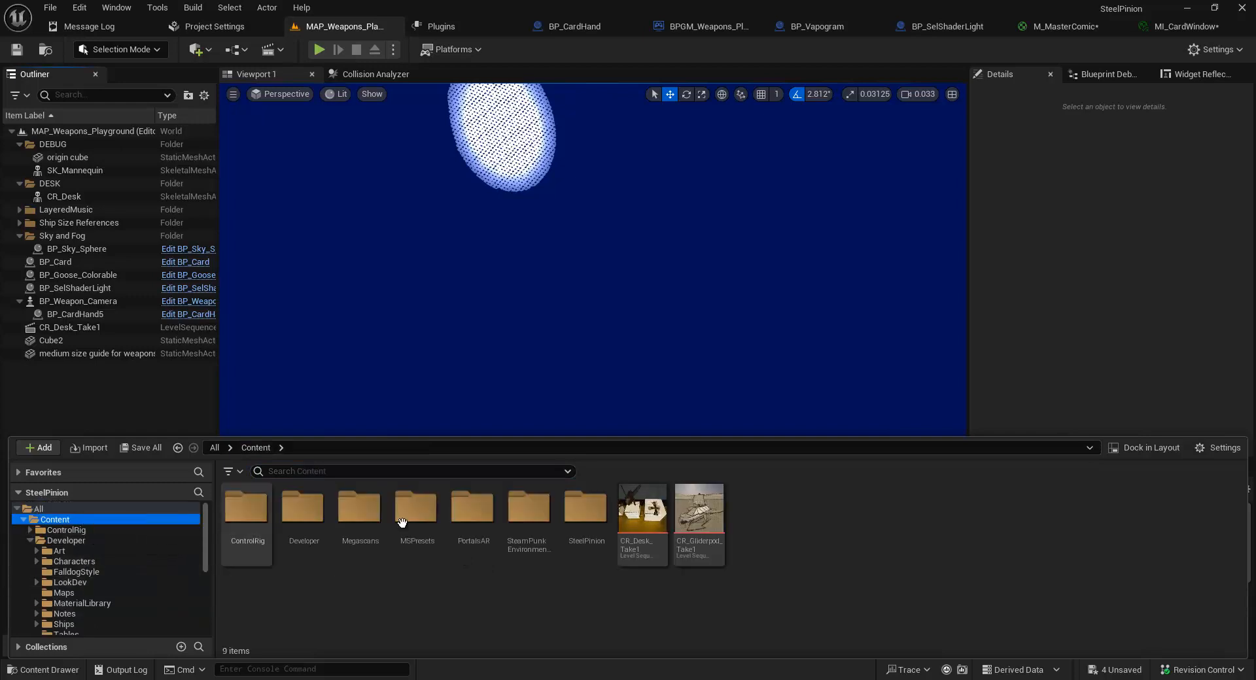
click(358, 514)
double_click(303, 517)
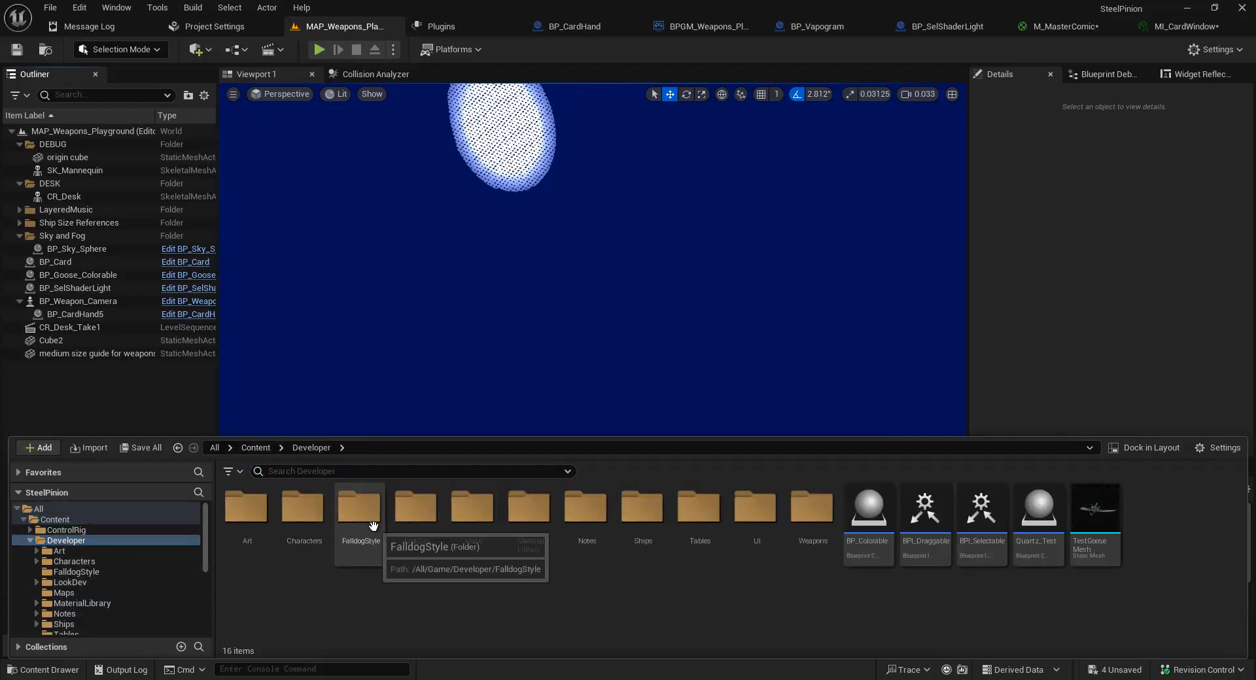
double_click(486, 521)
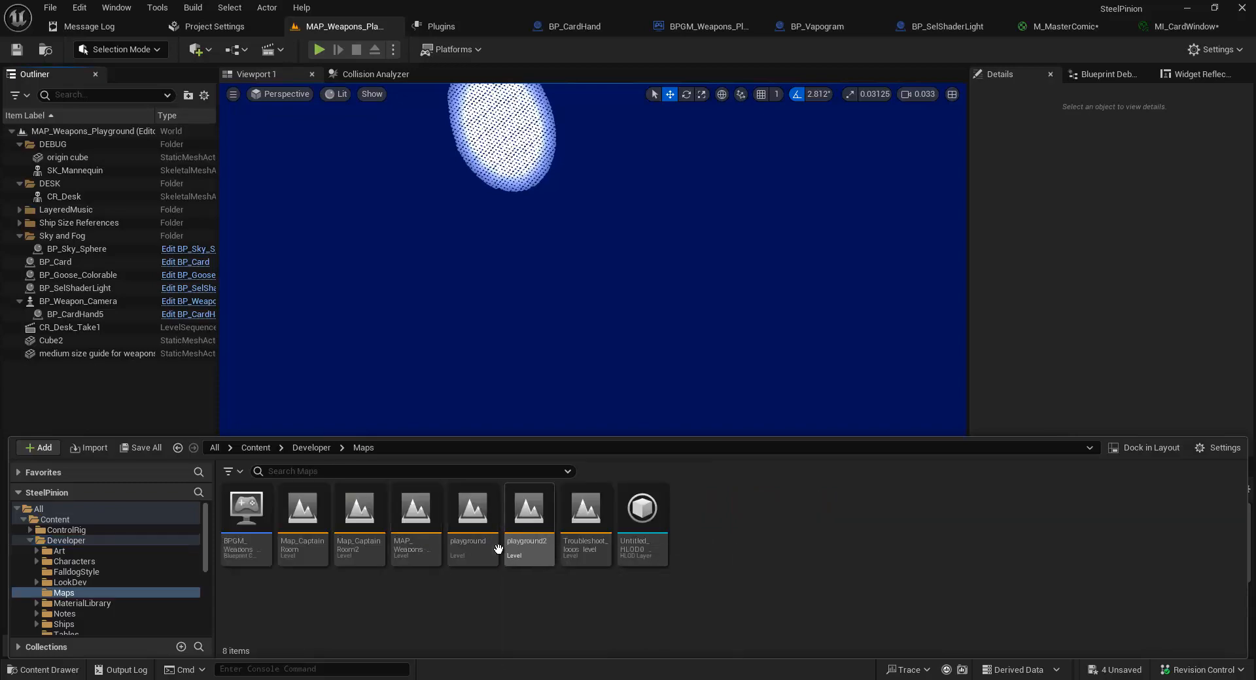
double_click(377, 545)
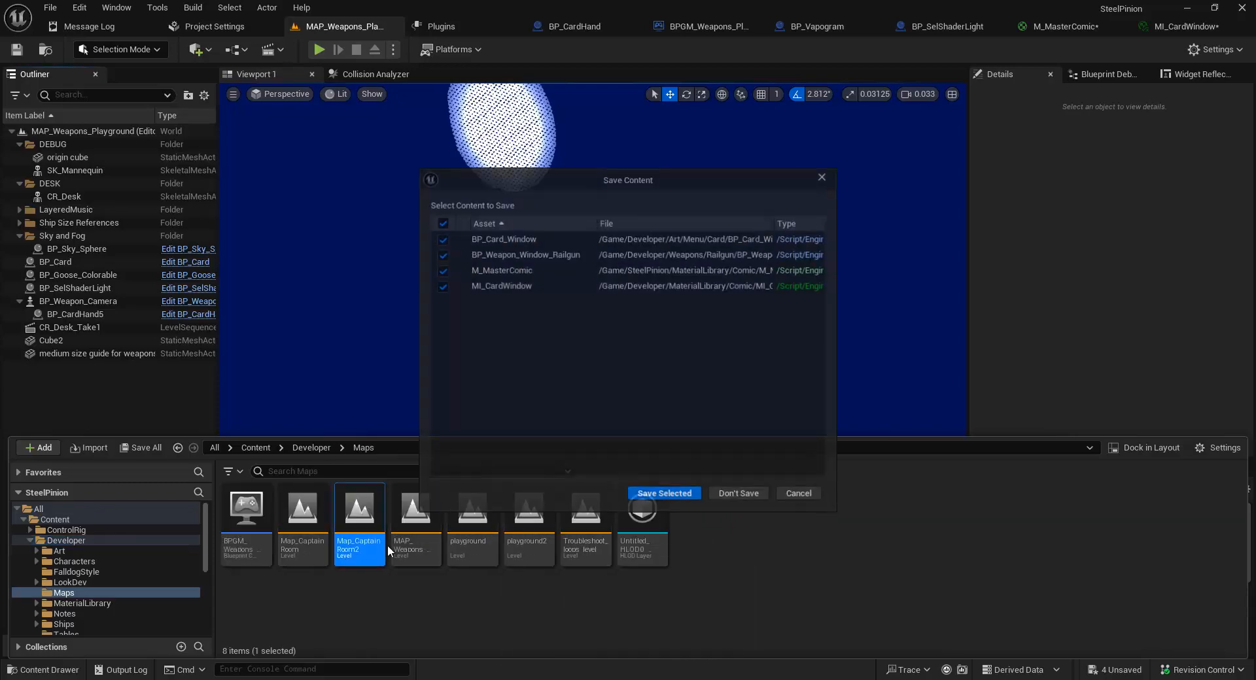
click(677, 493)
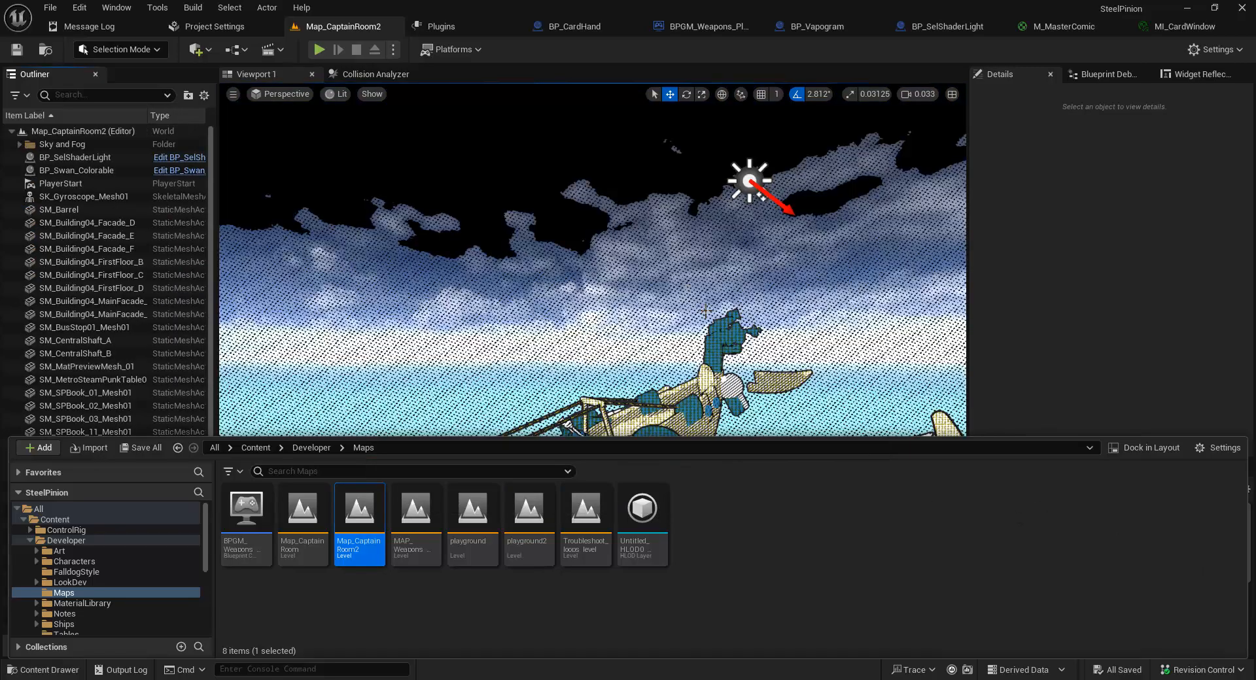
View the swan ship in the Map_CaptainRoom2 level and compare it with the c_1 group in Houdini's group list.
right_drag(705, 311, 645, 325)
key(a)
scroll(641, 324, up, 5)
key(s)
key(w)
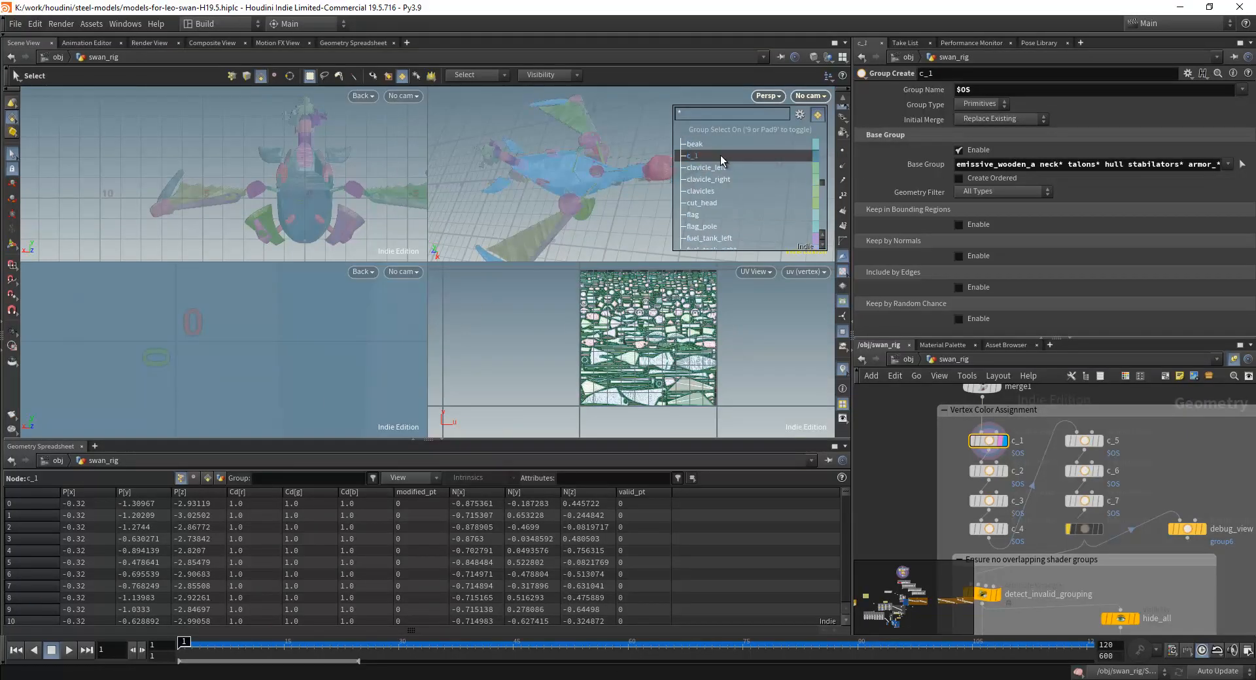
scroll(720, 157, down, 10)
Switch back to Unreal Editor and open the first color profile of BP_Swan_Colorable's BP_CustomColor_Component, clearing the property filter.
mouse_move(631, 679)
click(586, 651)
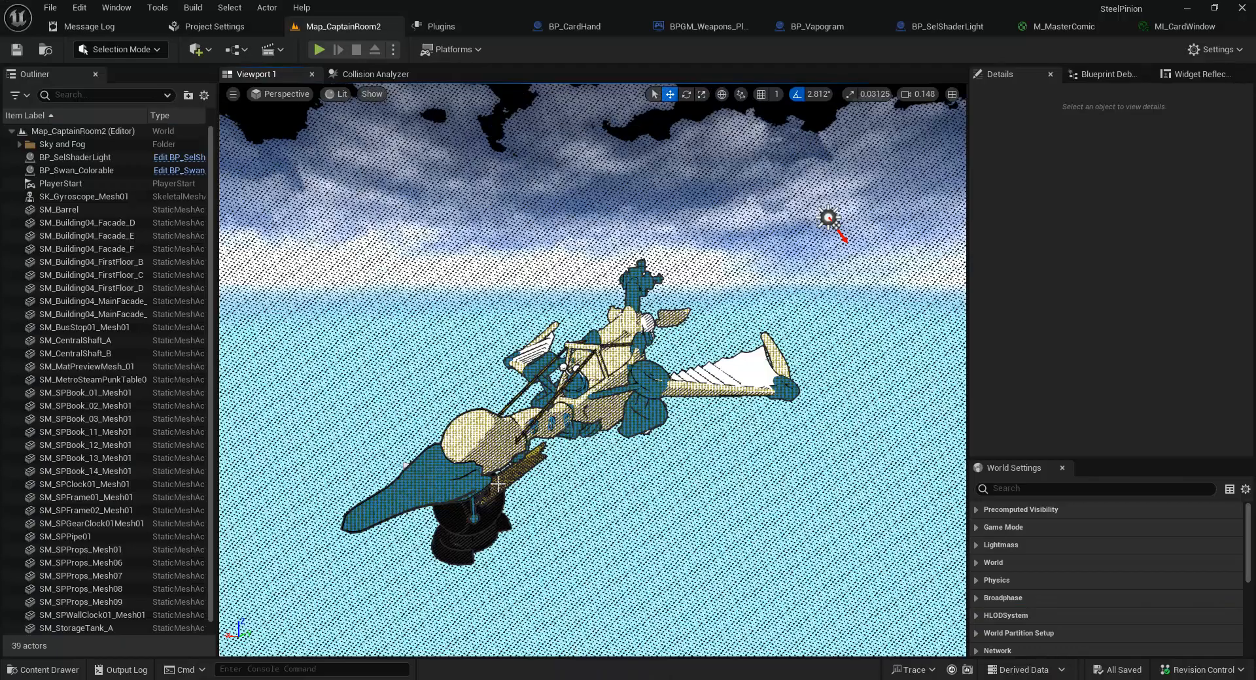
click(77, 170)
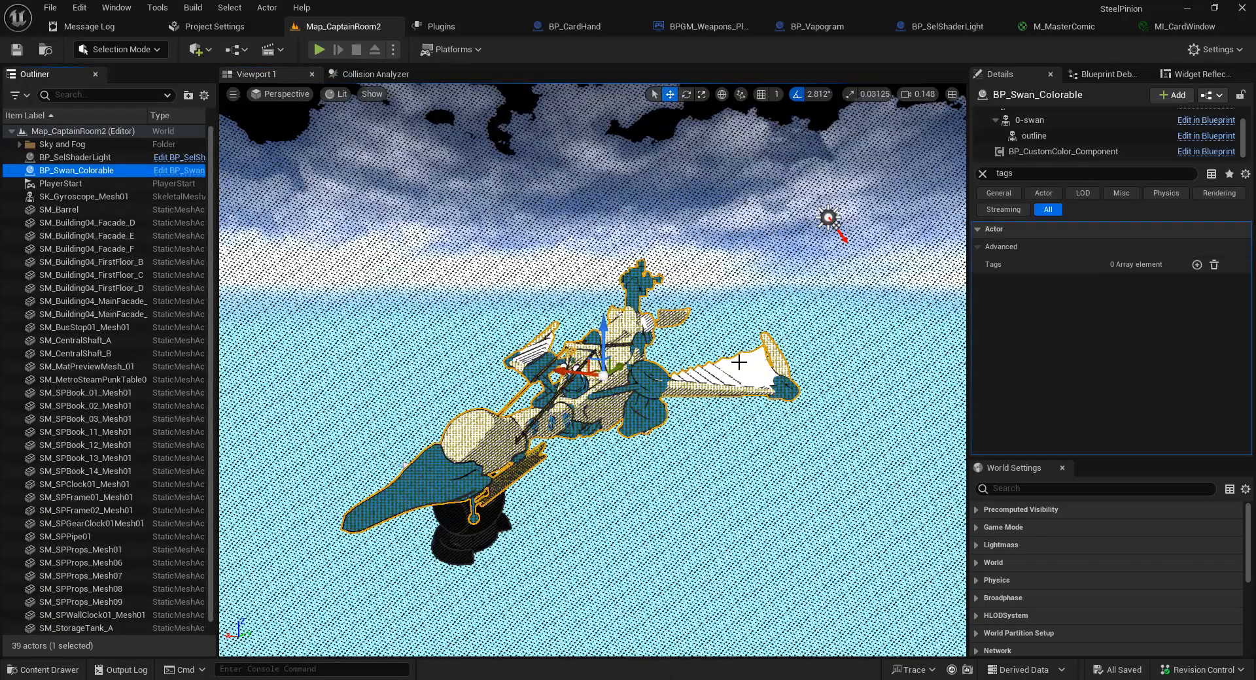
click(983, 173)
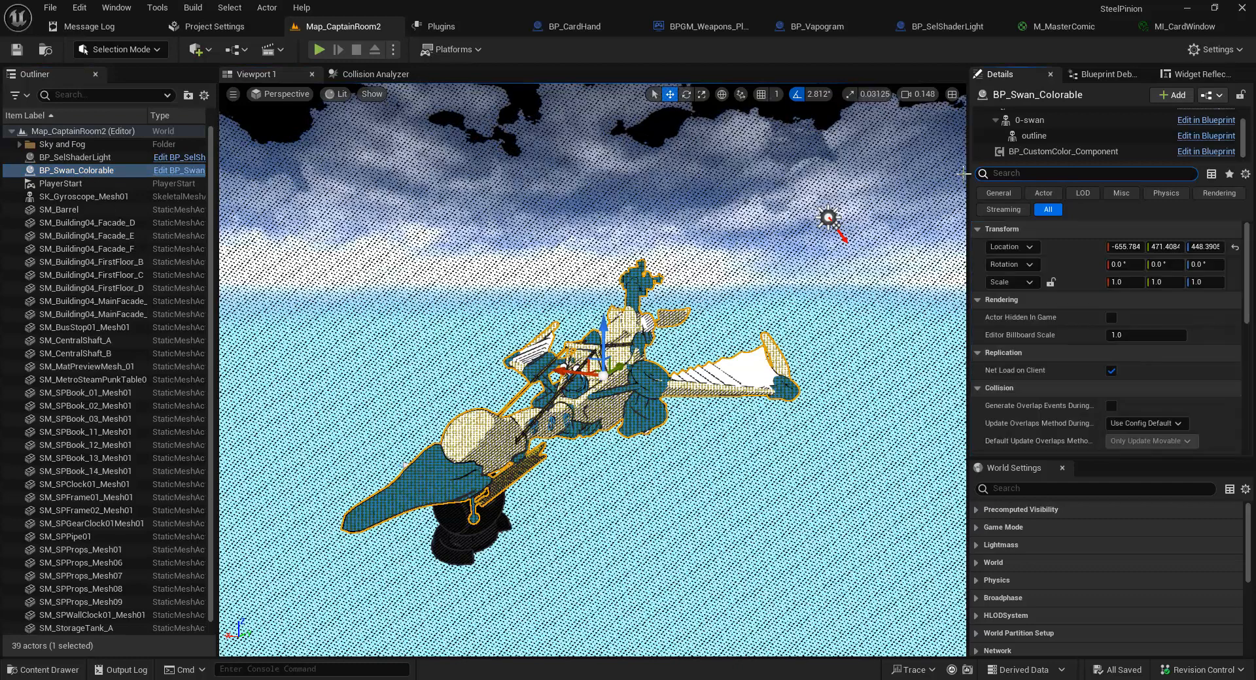
click(1063, 152)
click(991, 267)
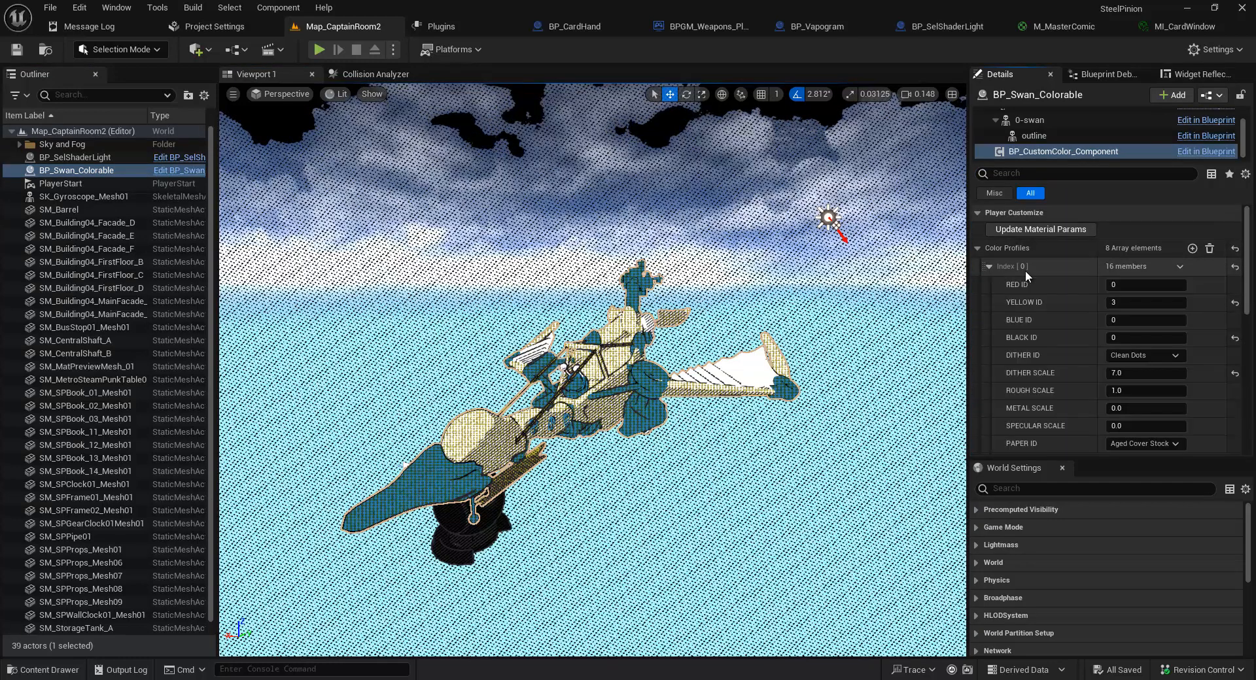
Set the first color profile's RED ID to 1 and update the swan's material parameters.
click(1136, 285)
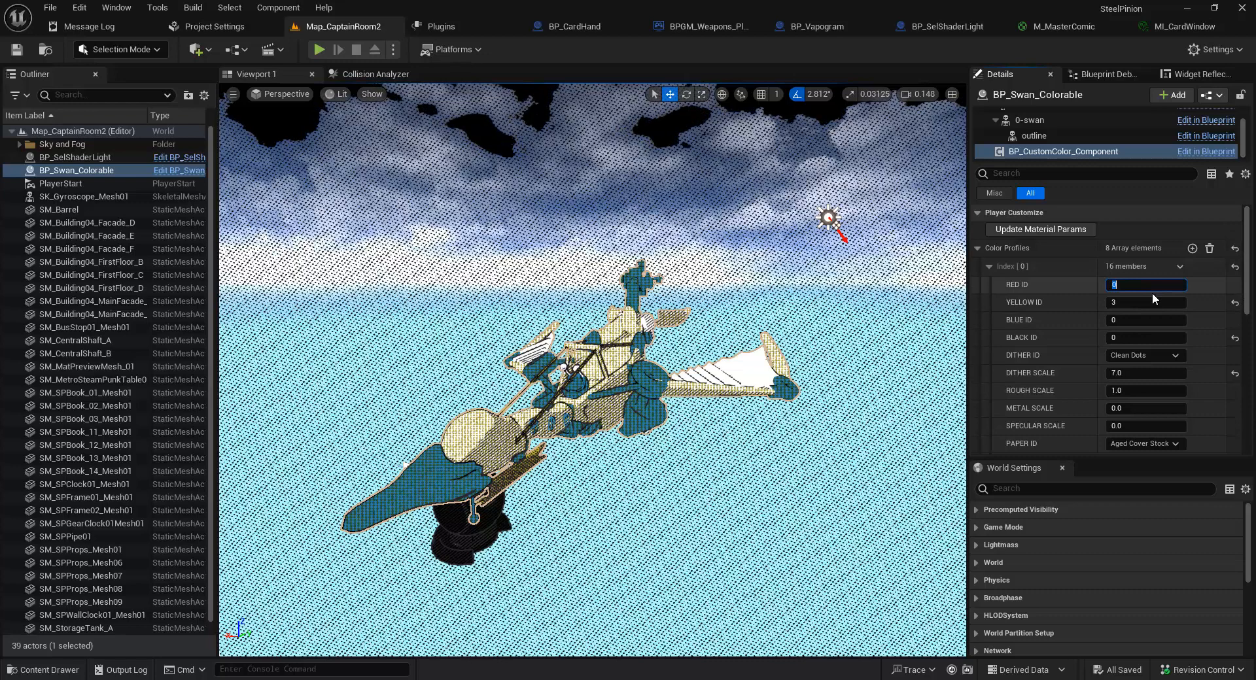
key(Return)
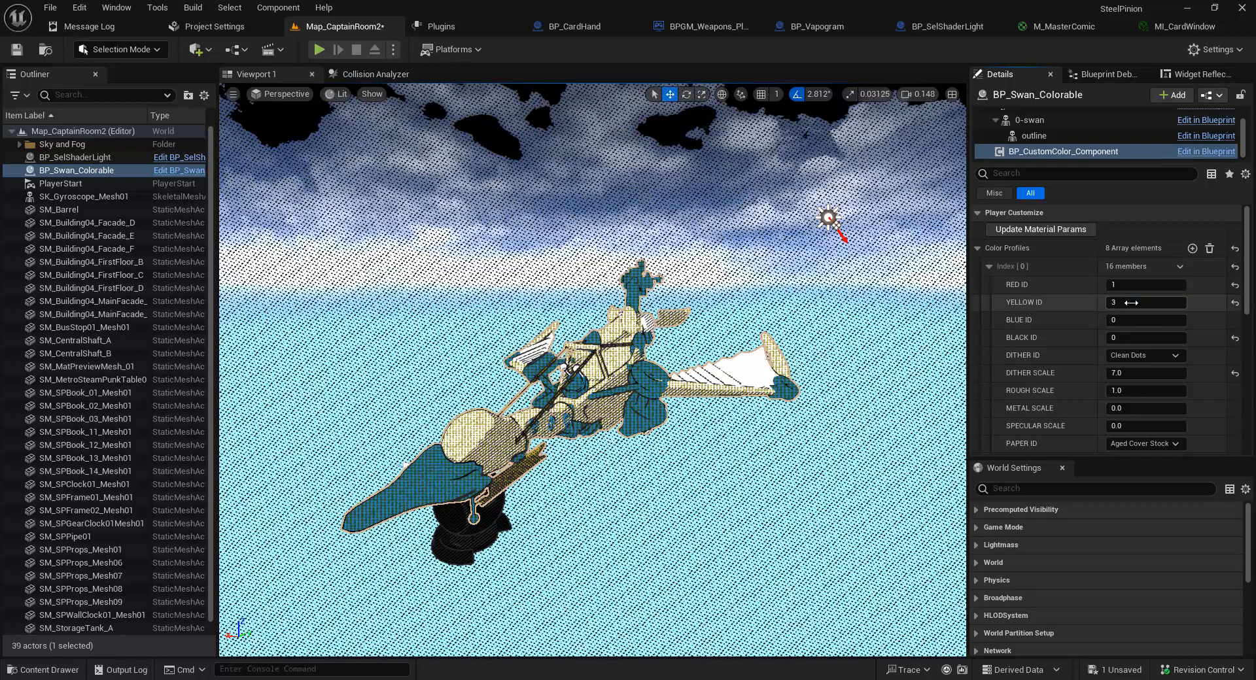
click(1054, 233)
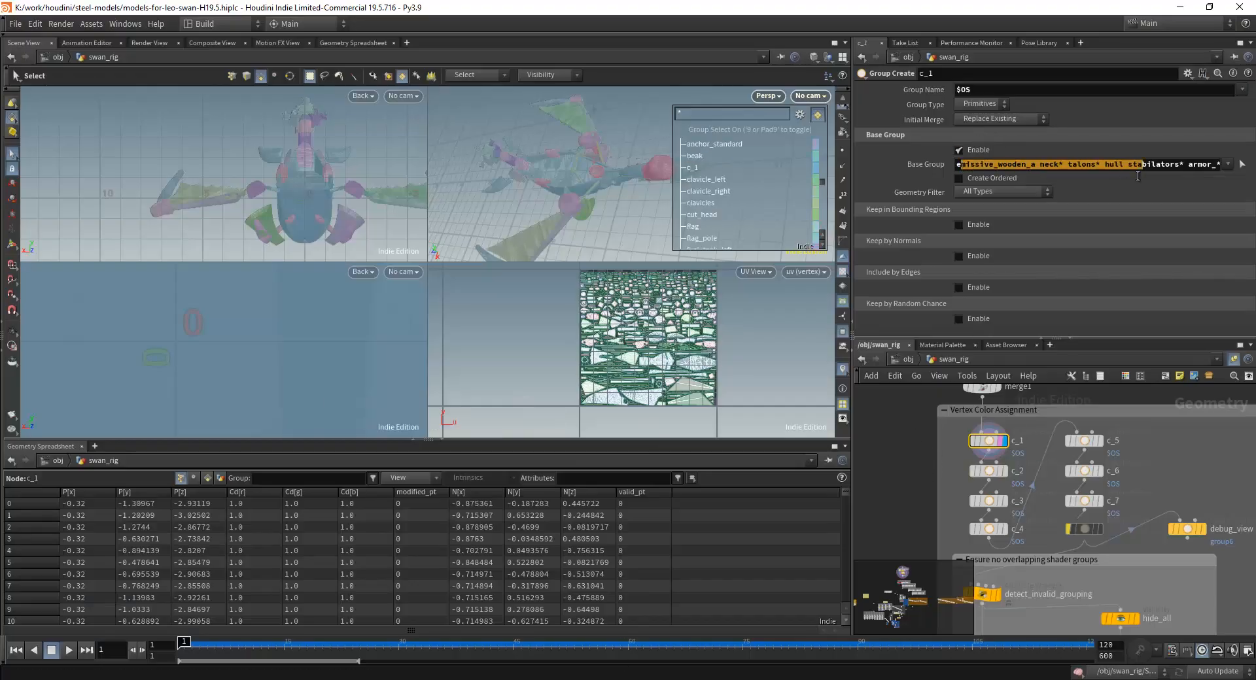
Find the Machine Skeleton section of the swan_rig network and display its skeleton1 node.
click(1185, 165)
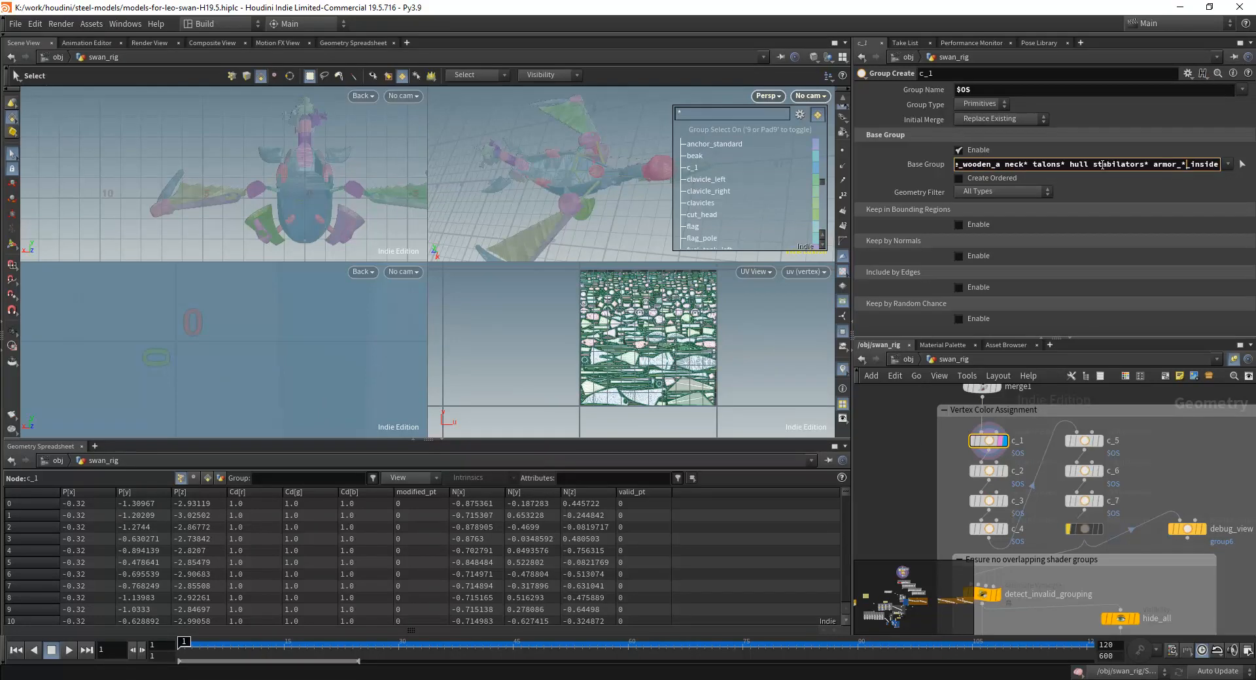
scroll(900, 446, down, 3)
middle_drag(1047, 394, 1103, 537)
scroll(1107, 546, down, 2)
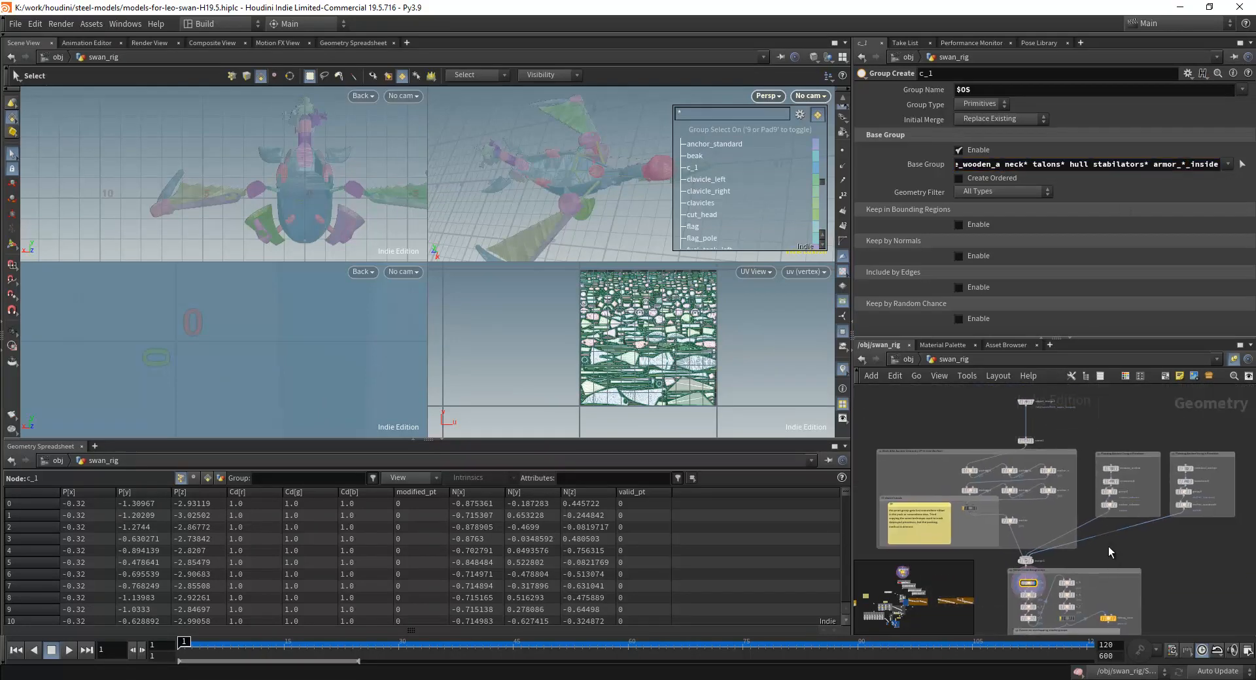
scroll(984, 443, up, 4)
scroll(983, 439, up, 1)
middle_drag(983, 440, 990, 398)
scroll(990, 398, down, 4)
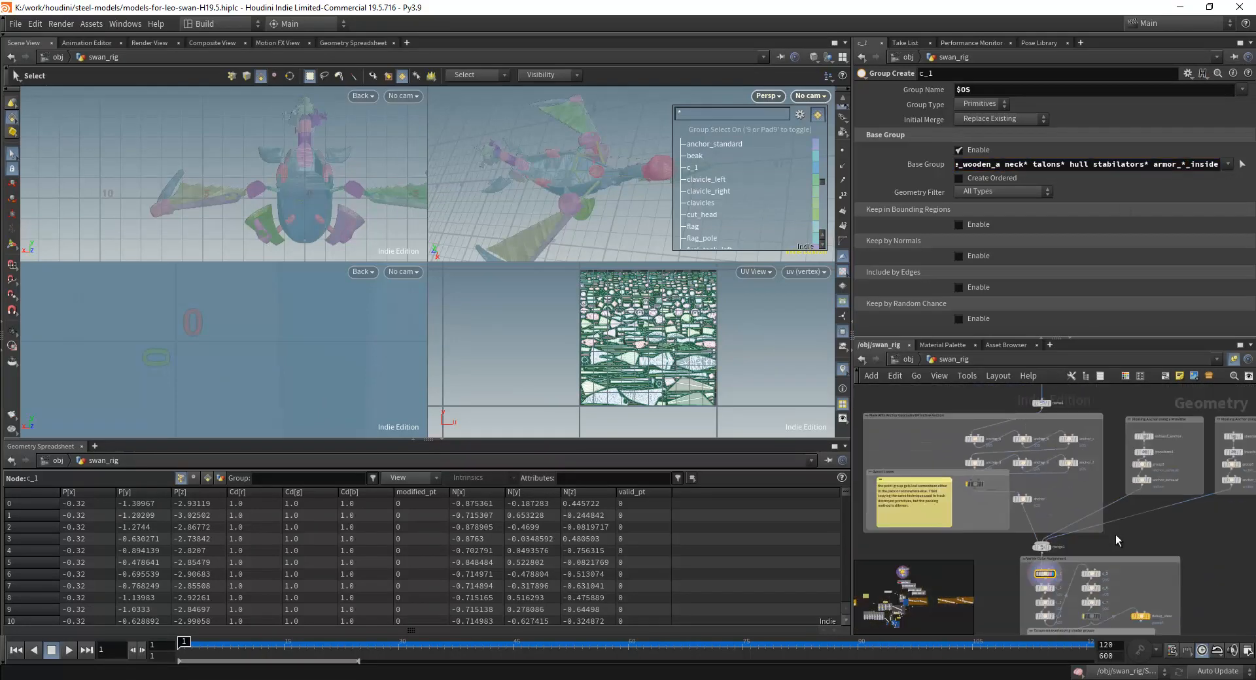
scroll(1116, 535, down, 4)
mouse_move(1173, 614)
middle_down()
mouse_move(1086, 502)
mouse_move(1087, 424)
mouse_move(1069, 393)
middle_up()
middle_drag(1064, 582, 1128, 442)
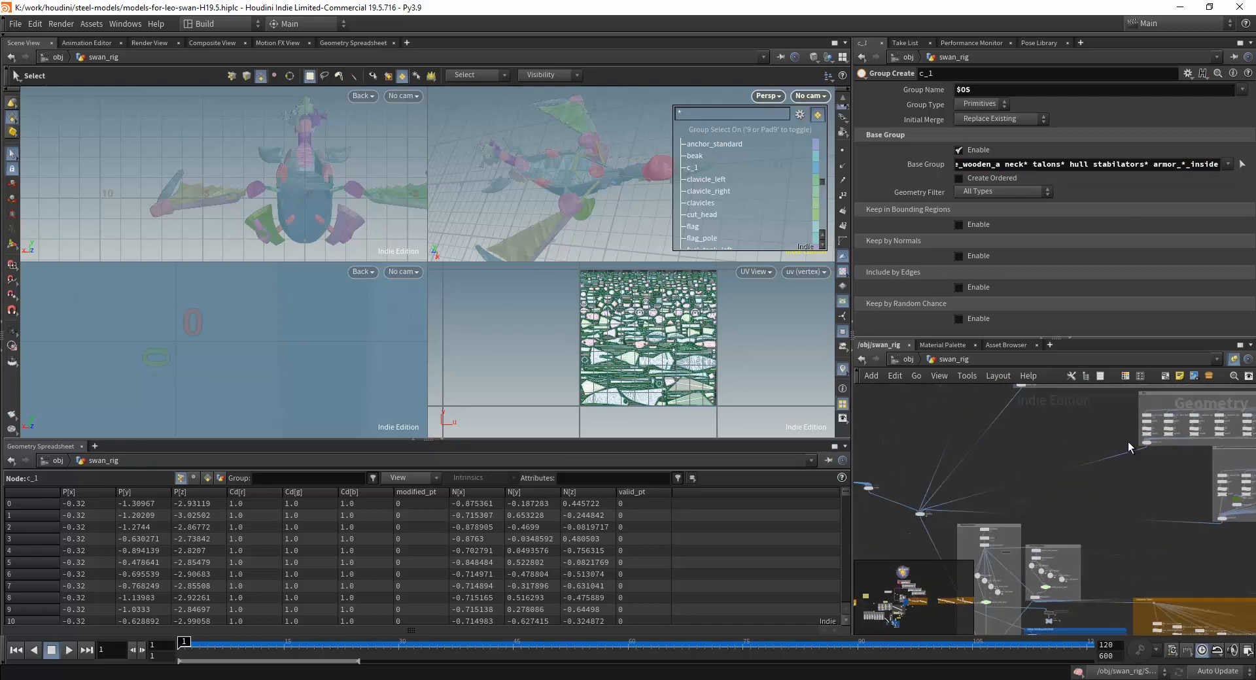
middle_drag(1053, 500, 1089, 437)
scroll(1051, 480, up, 6)
click(991, 419)
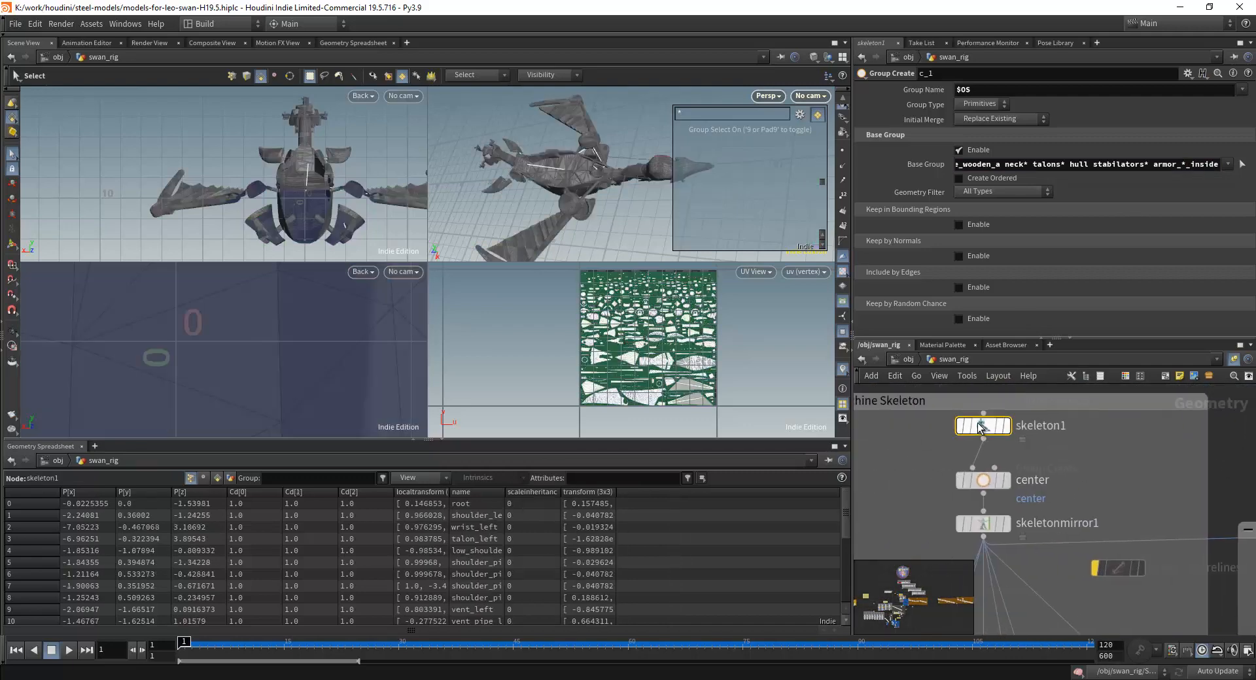
mouse_move(984, 430)
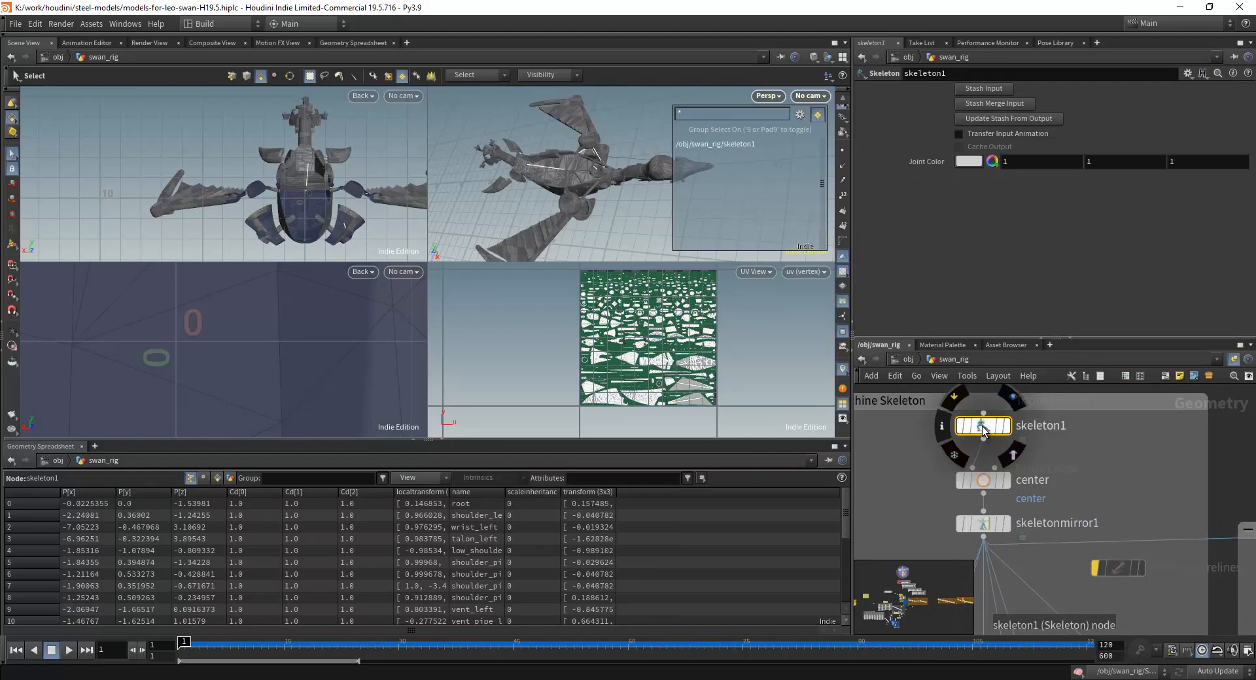
click(1012, 398)
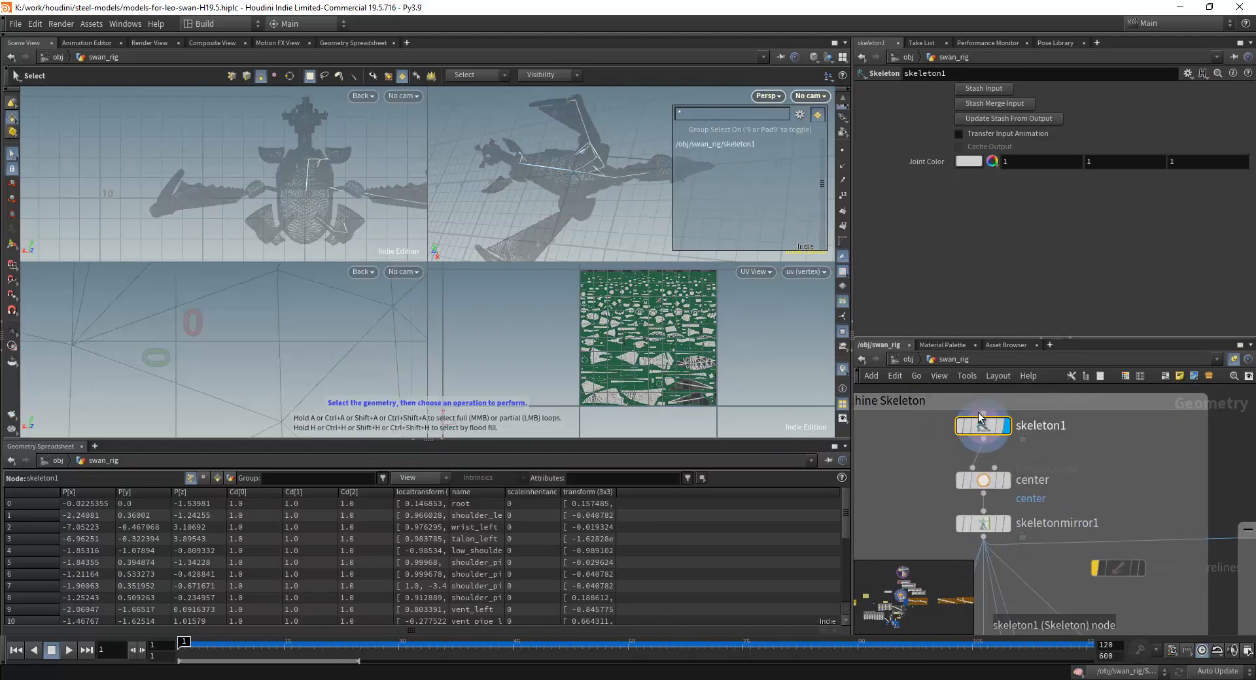
Examine the swan's skeleton bones around the hull and shoulders in the perspective view.
scroll(586, 182, up, 5)
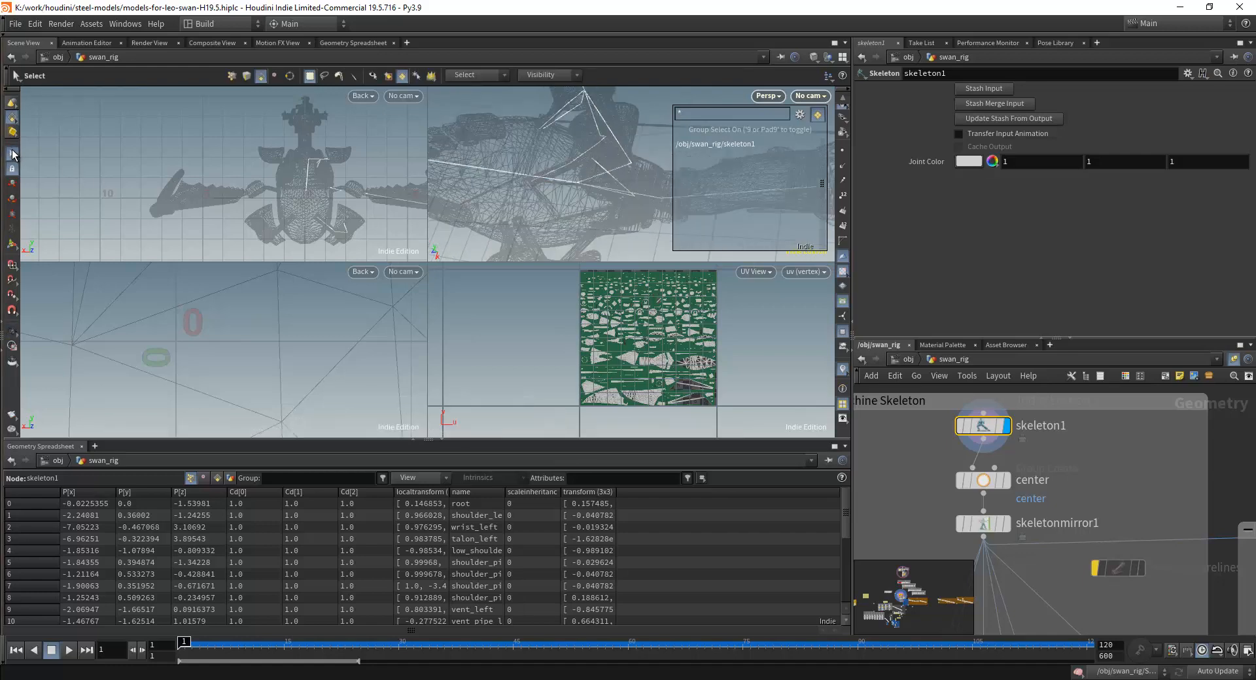
click(12, 151)
alt+drag(549, 208, 579, 167)
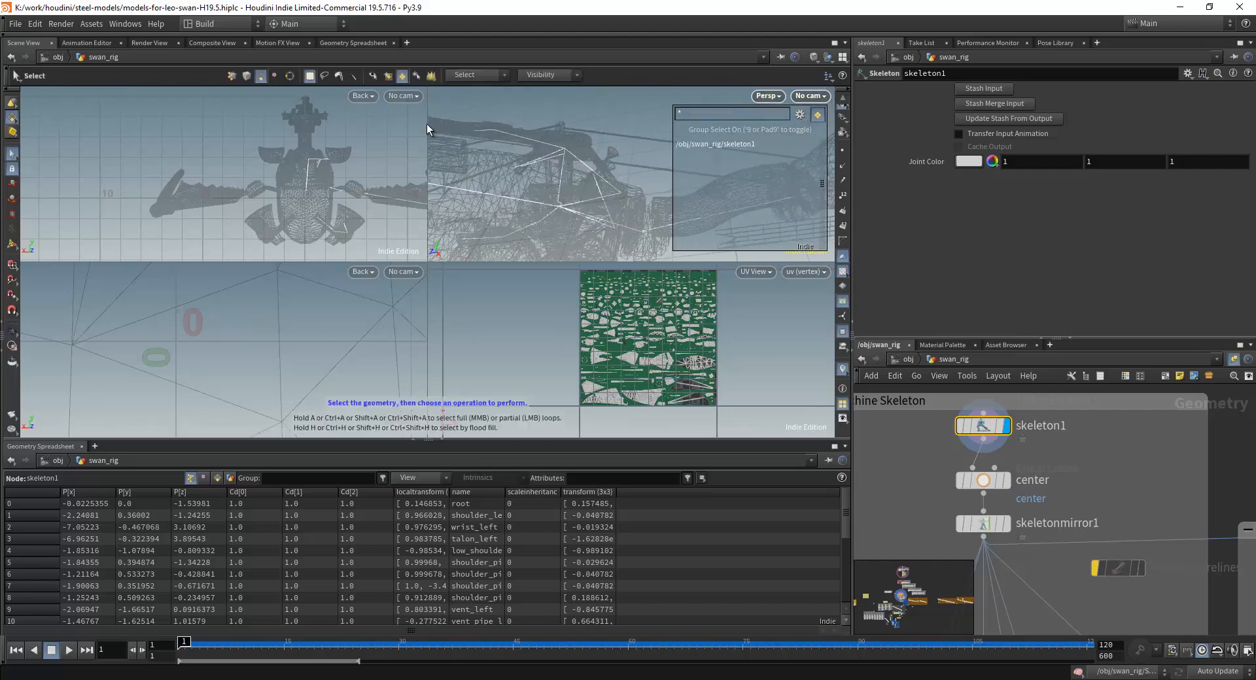
click(11, 104)
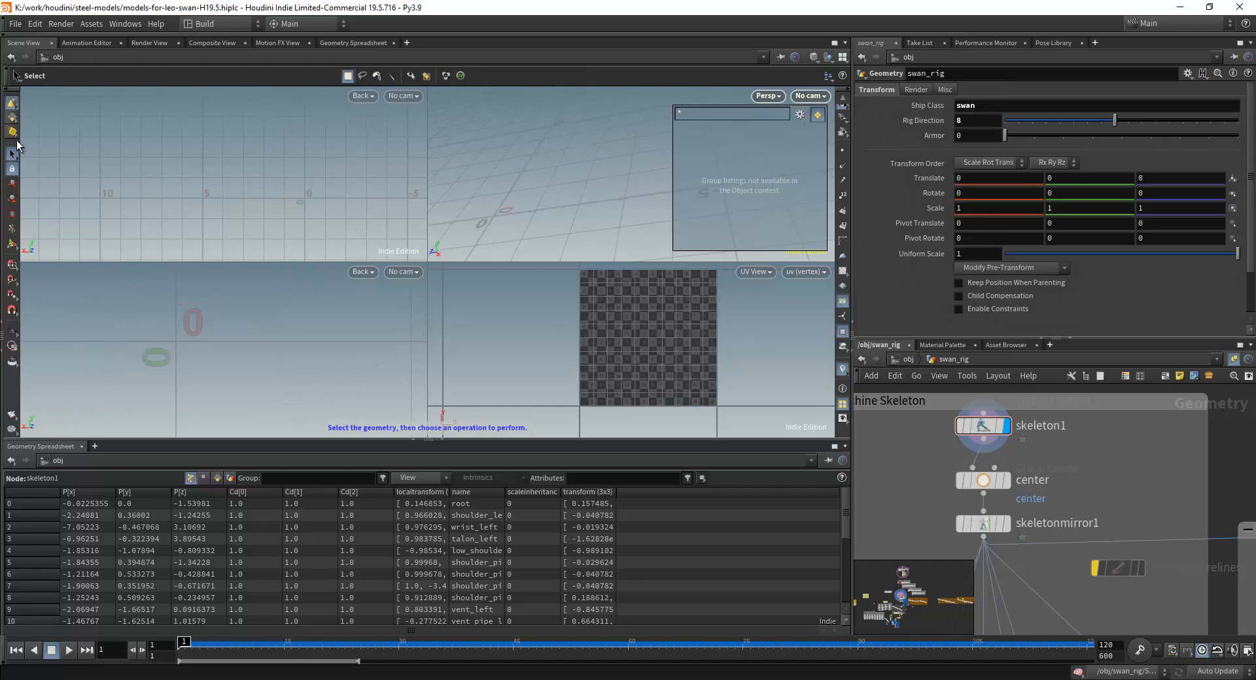
click(11, 118)
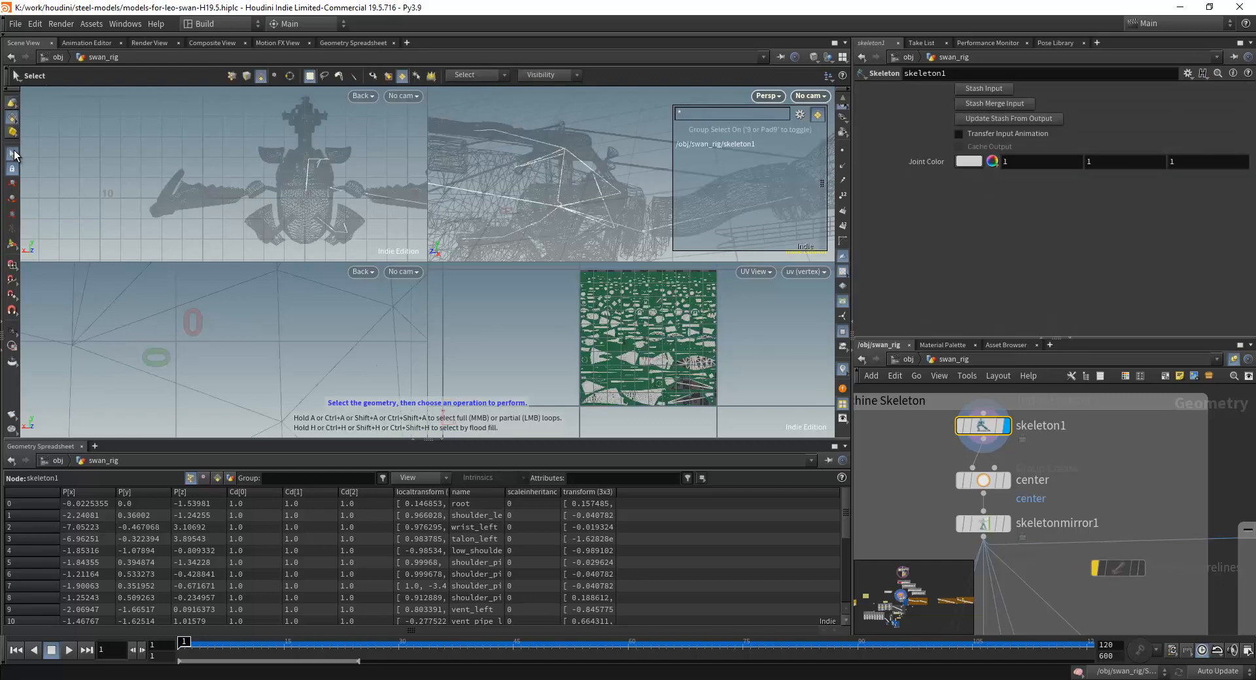
alt+drag(557, 174, 629, 187)
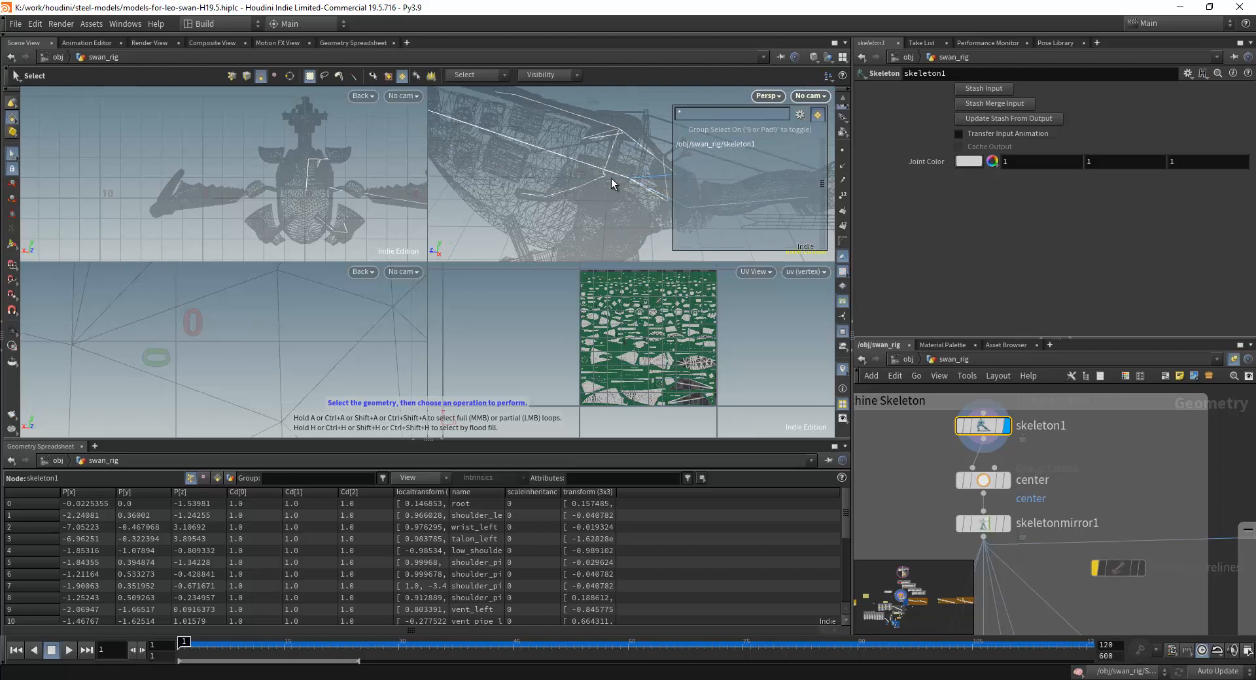
Show skeleton1's joint handles and inspect the names of the shoulder, shoulder pipe and talon joints.
click(11, 248)
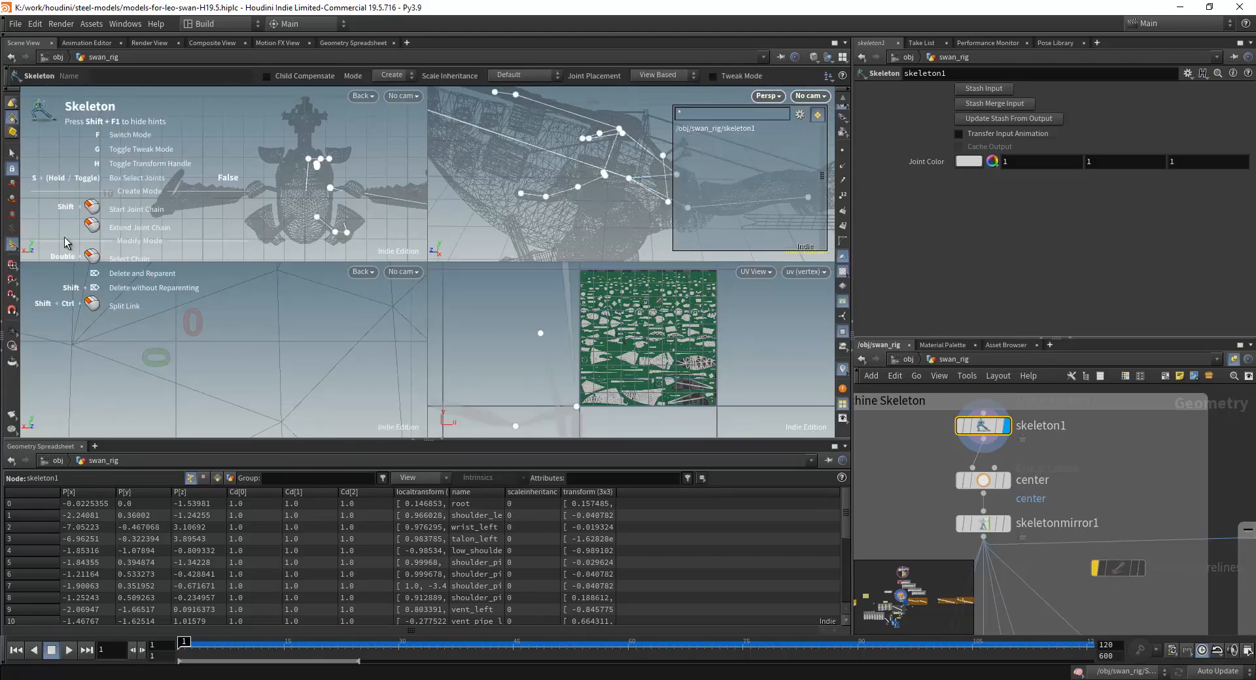
mouse_move(605, 213)
alt+mouse_down()
mouse_move(560, 212)
mouse_move(592, 203)
alt+mouse_up()
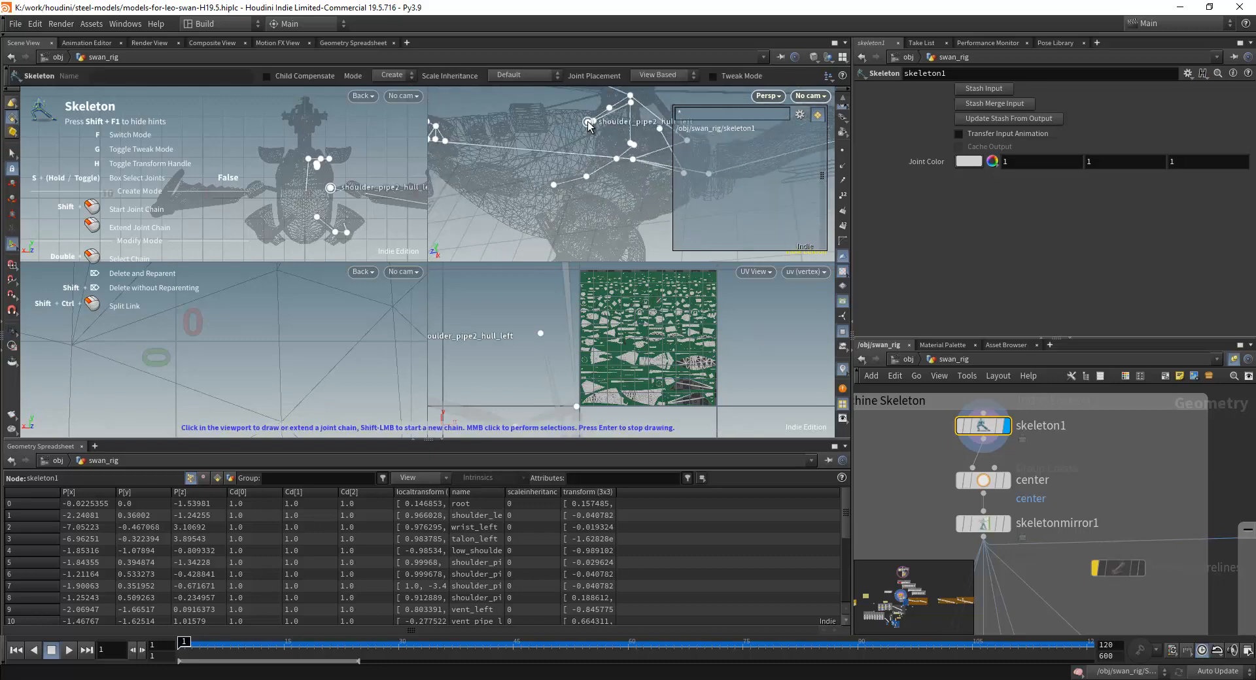
mouse_move(588, 124)
alt+mouse_down()
mouse_move(546, 122)
mouse_move(478, 196)
mouse_move(542, 216)
alt+mouse_up()
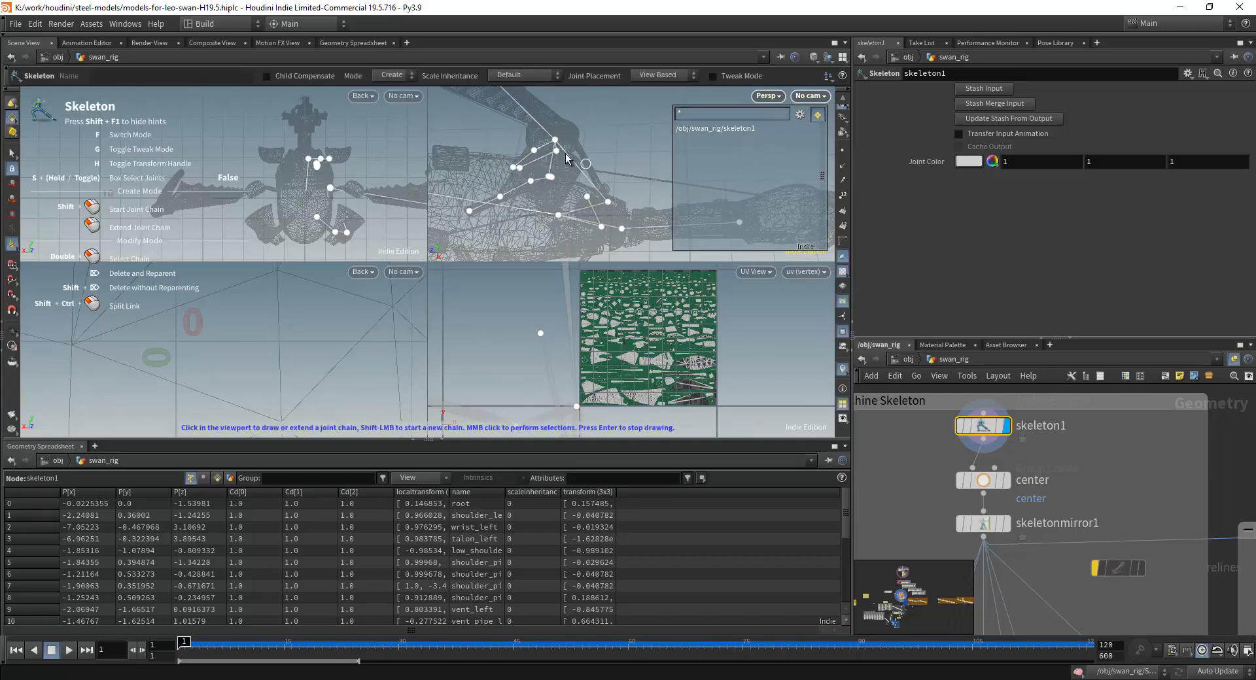
alt+drag(567, 159, 589, 204)
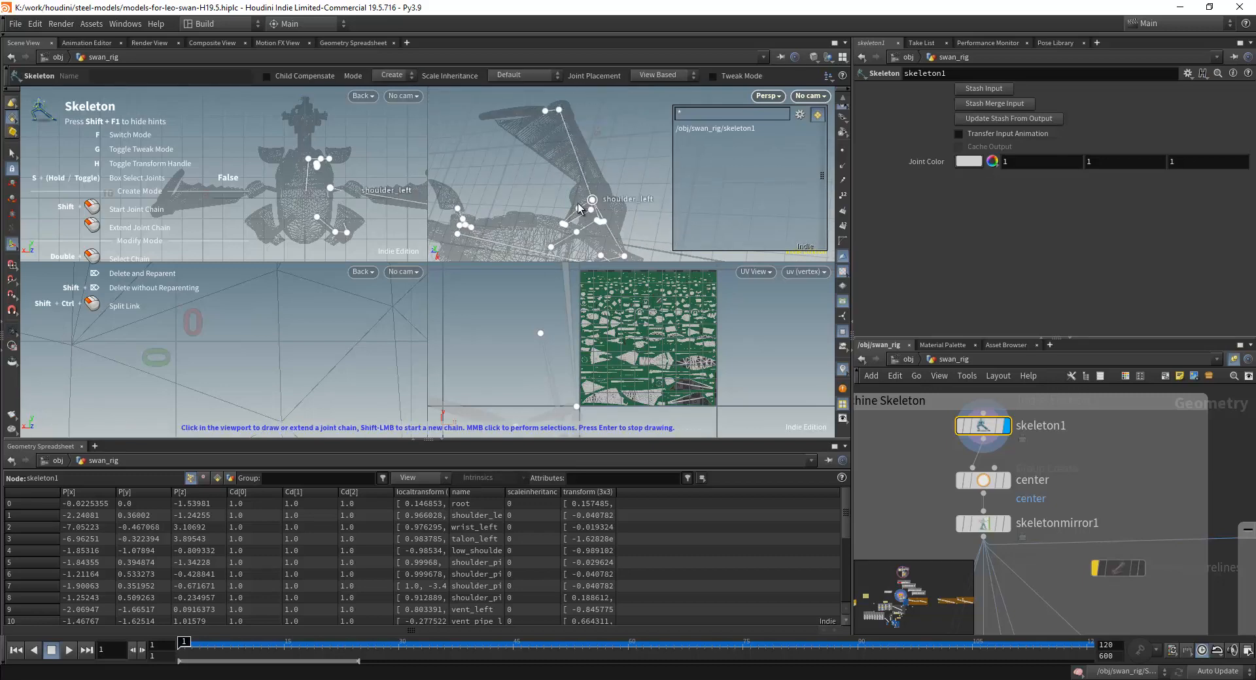
mouse_move(578, 208)
alt+mouse_down()
mouse_move(579, 195)
mouse_move(564, 209)
alt+mouse_up()
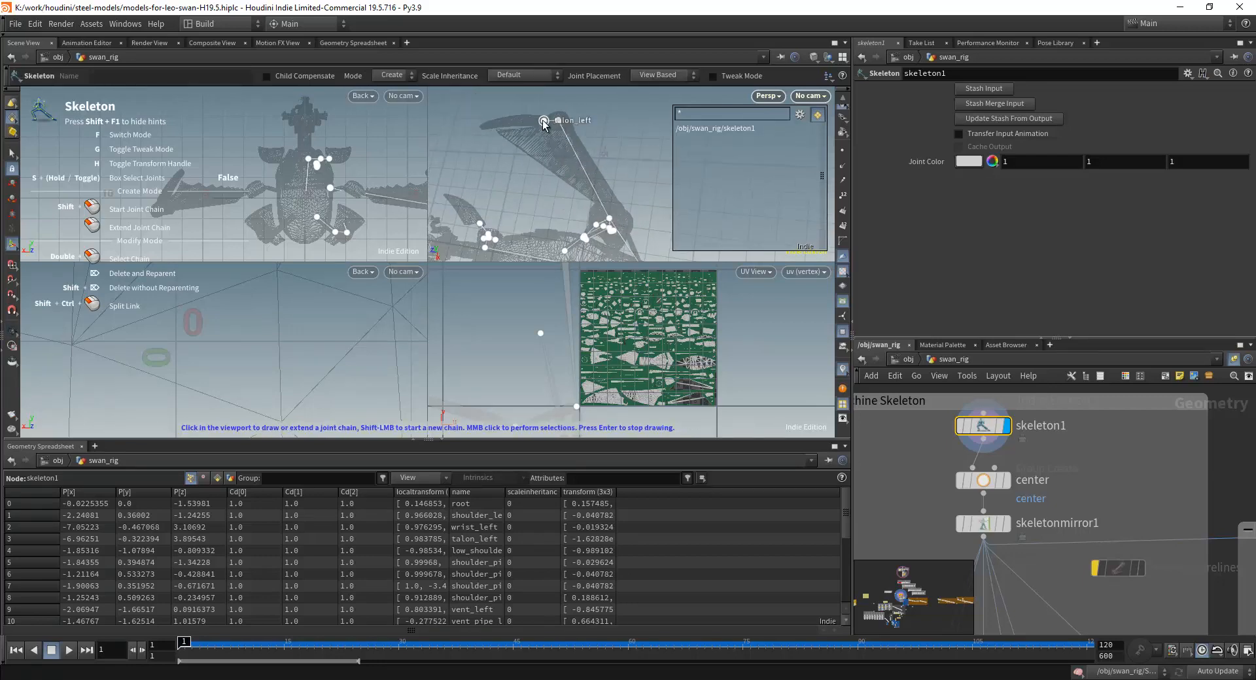
Review the Machine Skeleton nodes from skeleton1 through skeletonmirror1 and the neighbouring Inverse Kinematics section.
scroll(1063, 448, down, 2)
middle_drag(1120, 475, 1043, 399)
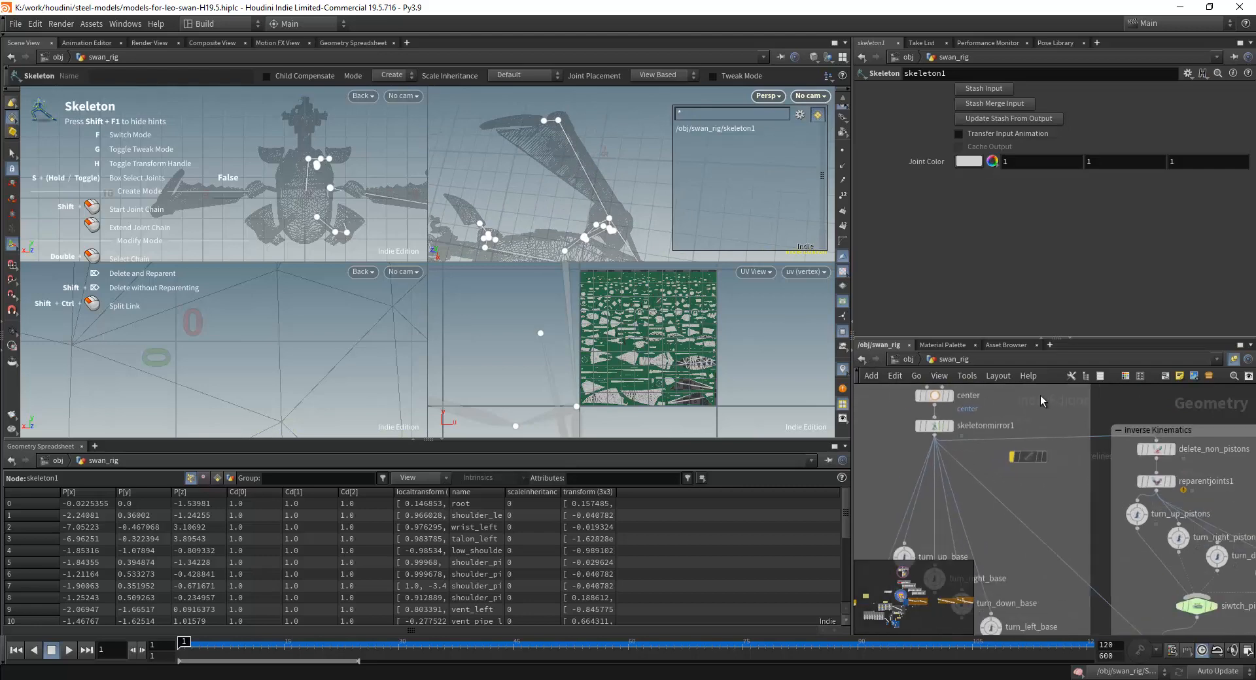
scroll(1042, 400, down, 3)
middle_drag(930, 453, 963, 513)
alt+drag(591, 171, 492, 171)
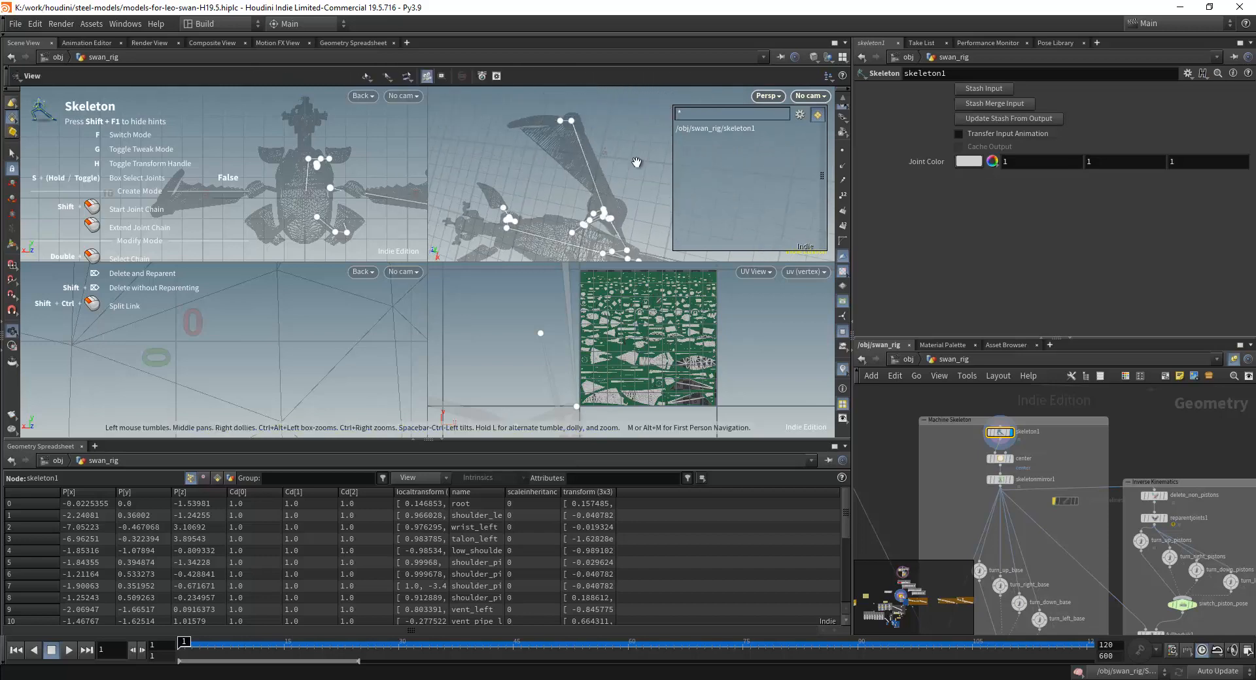
middle_drag(1074, 469, 1061, 509)
scroll(1025, 479, up, 3)
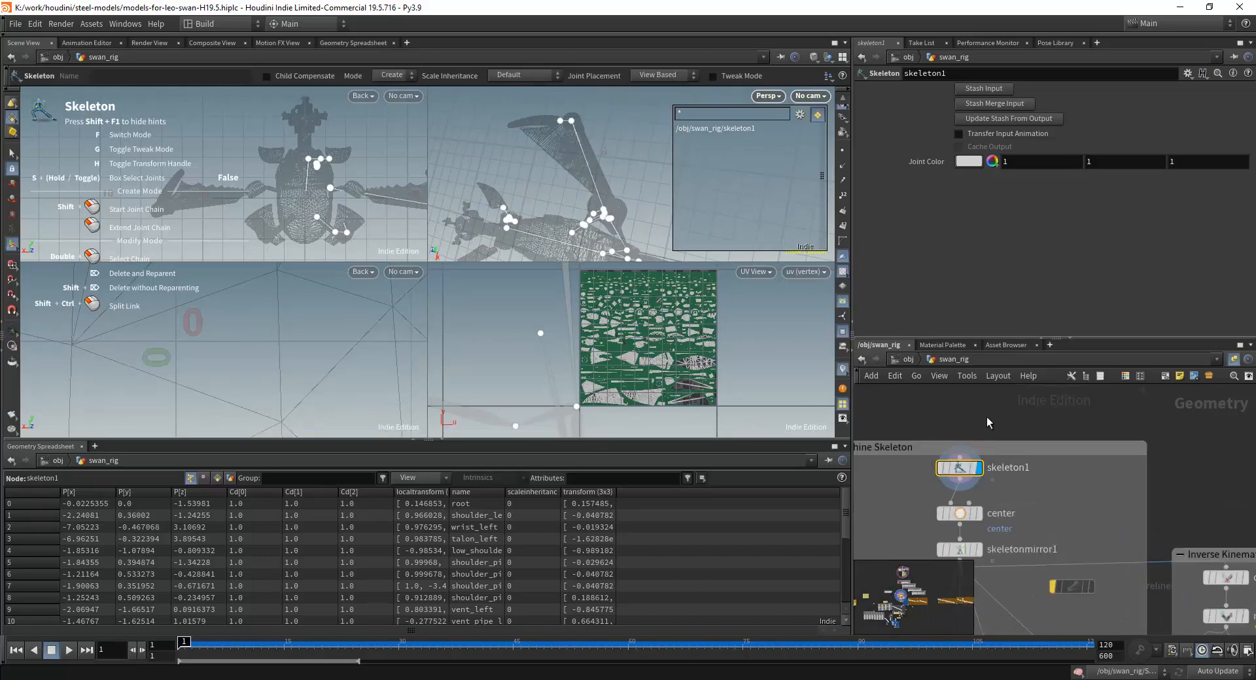
Select the c_1 group node in the Vertex Color Assignment section and review the patterns in its Base Group.
scroll(1007, 420, down, 3)
middle_drag(1013, 418, 1018, 516)
scroll(1018, 445, down, 4)
middle_drag(1017, 443, 1010, 641)
scroll(1004, 534, down, 3)
scroll(953, 503, down, 3)
middle_drag(998, 416, 1083, 556)
middle_drag(968, 468, 975, 390)
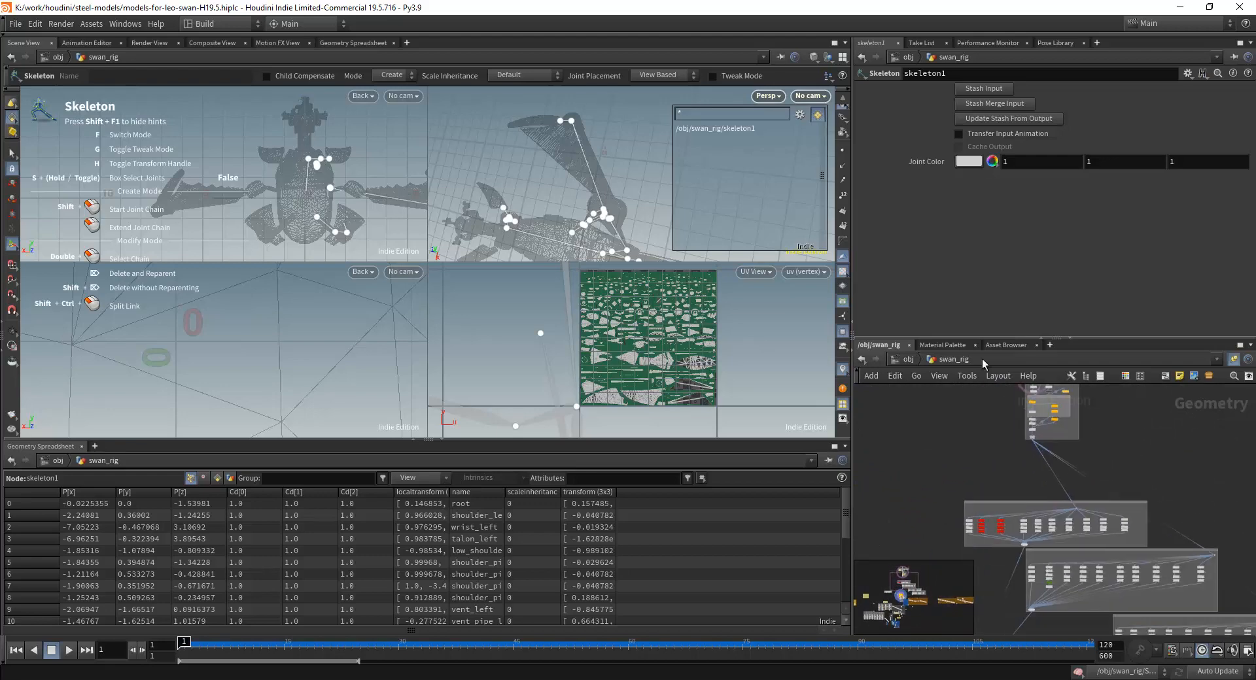
middle_drag(1110, 586, 1134, 534)
middle_drag(1164, 474, 1150, 592)
scroll(1040, 496, up, 6)
middle_drag(1127, 456, 1219, 549)
scroll(1040, 507, up, 6)
scroll(1149, 466, up, 3)
middle_drag(1138, 464, 1091, 462)
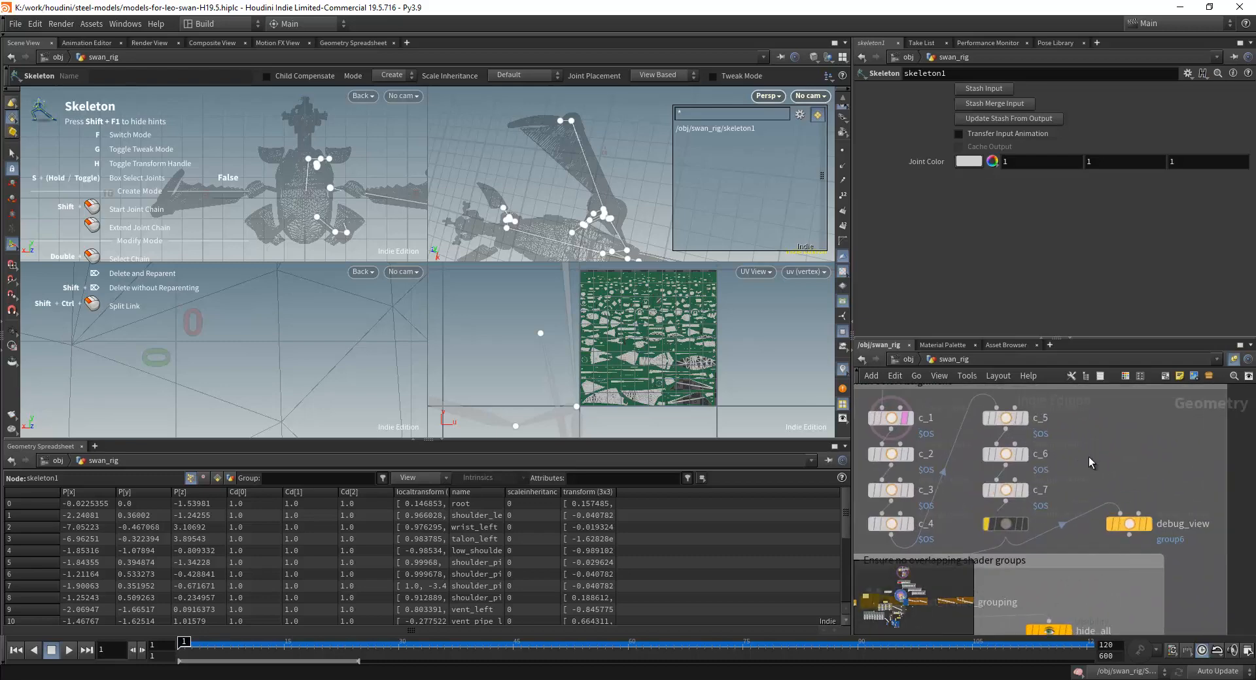
click(889, 421)
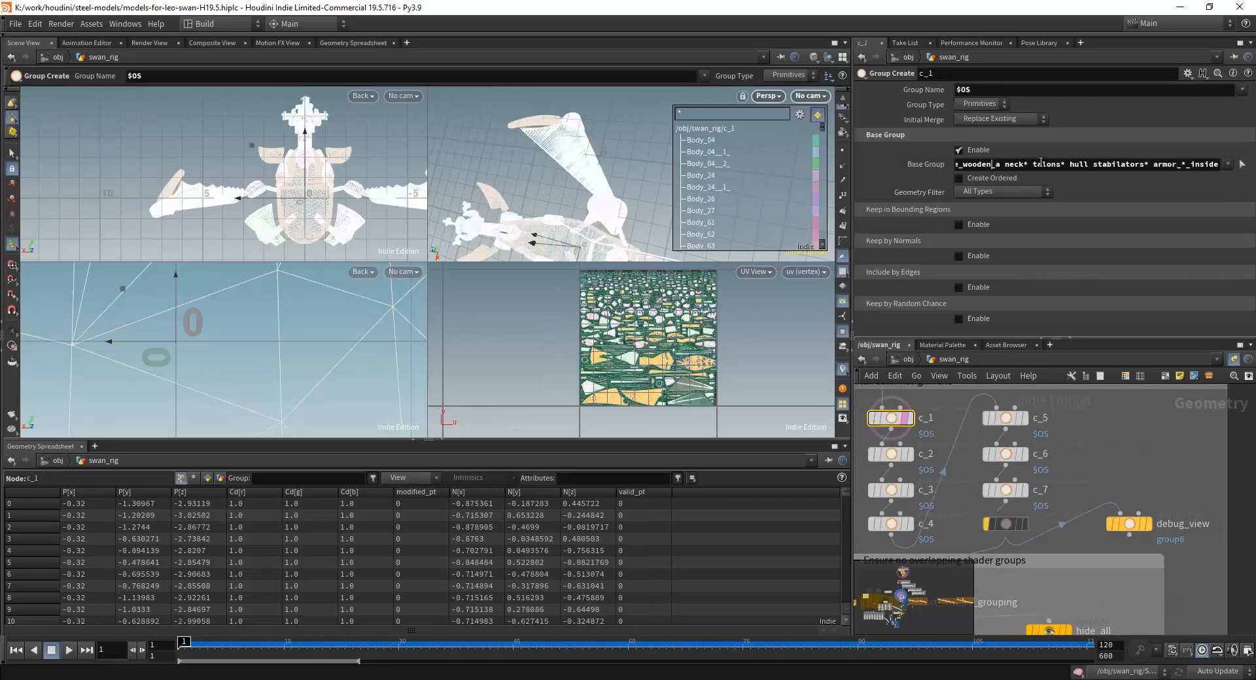
drag(992, 164, 1248, 167)
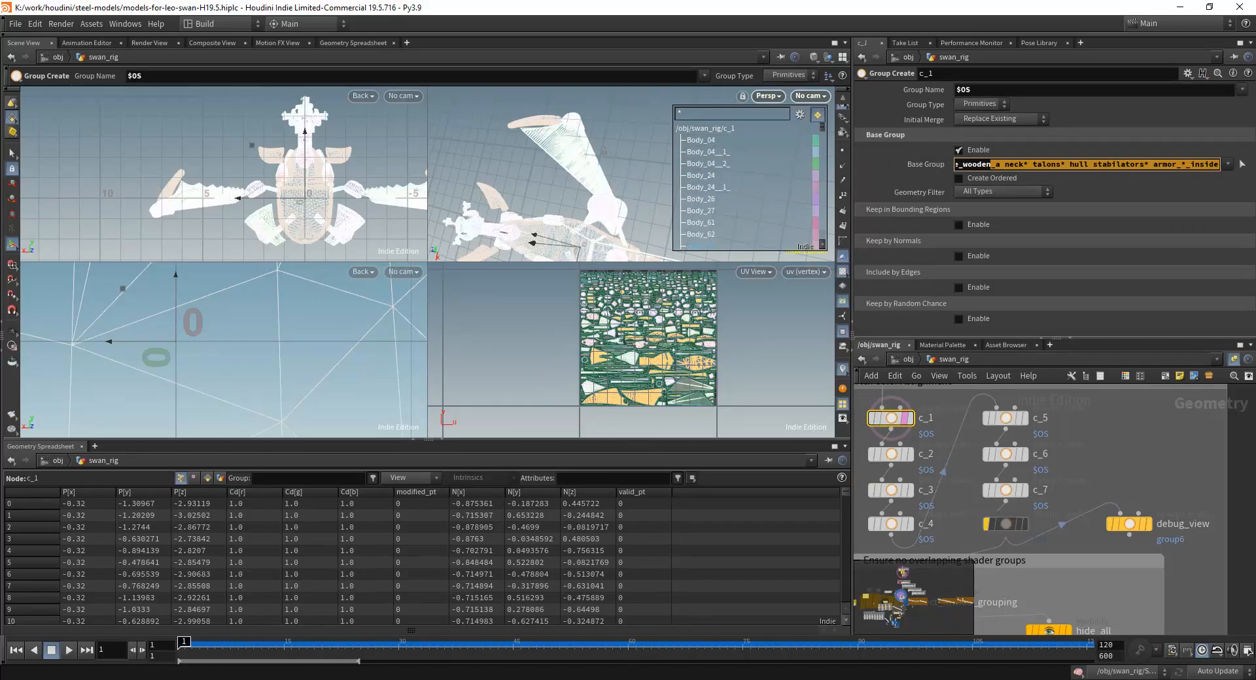
Review the swan_rig network from the Vertex Color Assignment section down to the Machine Skeleton section.
click(1106, 445)
right_drag(1105, 445, 1046, 628)
middle_drag(1045, 628, 1031, 517)
middle_drag(949, 545, 1045, 429)
right_drag(1046, 429, 1106, 399)
middle_drag(1106, 399, 1074, 554)
right_drag(1074, 554, 1028, 574)
middle_drag(1028, 575, 1073, 509)
alt+drag(578, 215, 621, 199)
middle_drag(941, 531, 988, 487)
right_drag(989, 487, 959, 513)
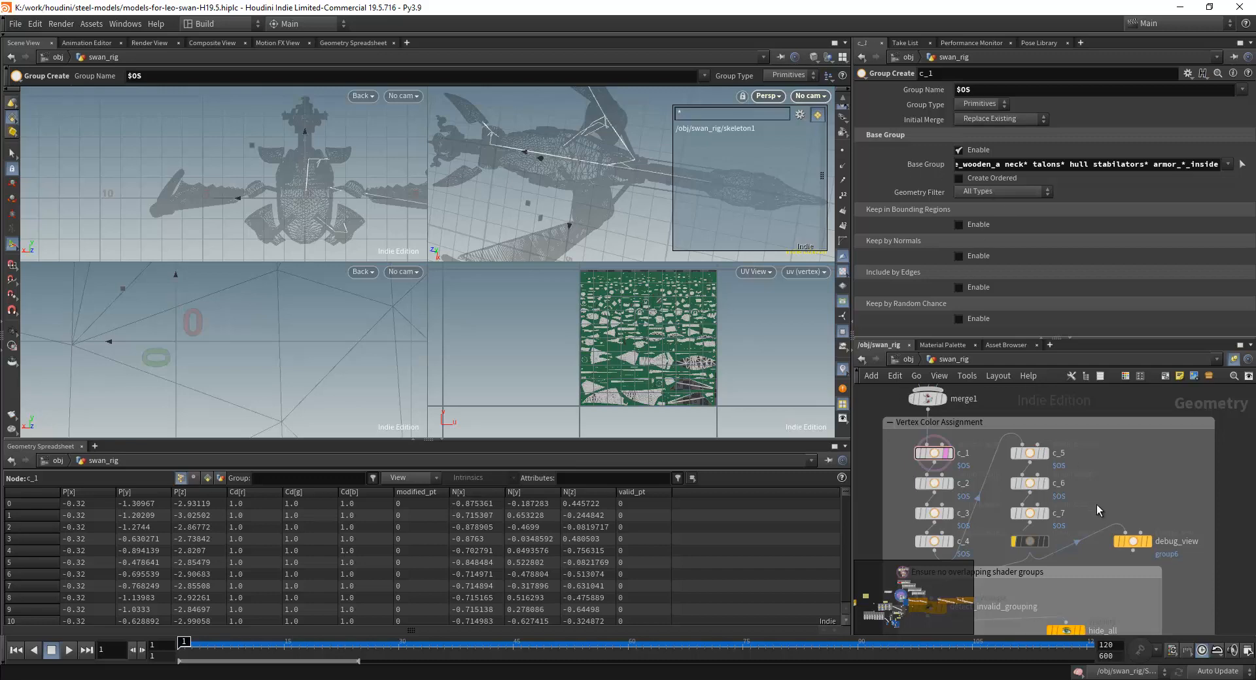
scroll(1060, 503, up, 4)
scroll(1112, 501, down, 6)
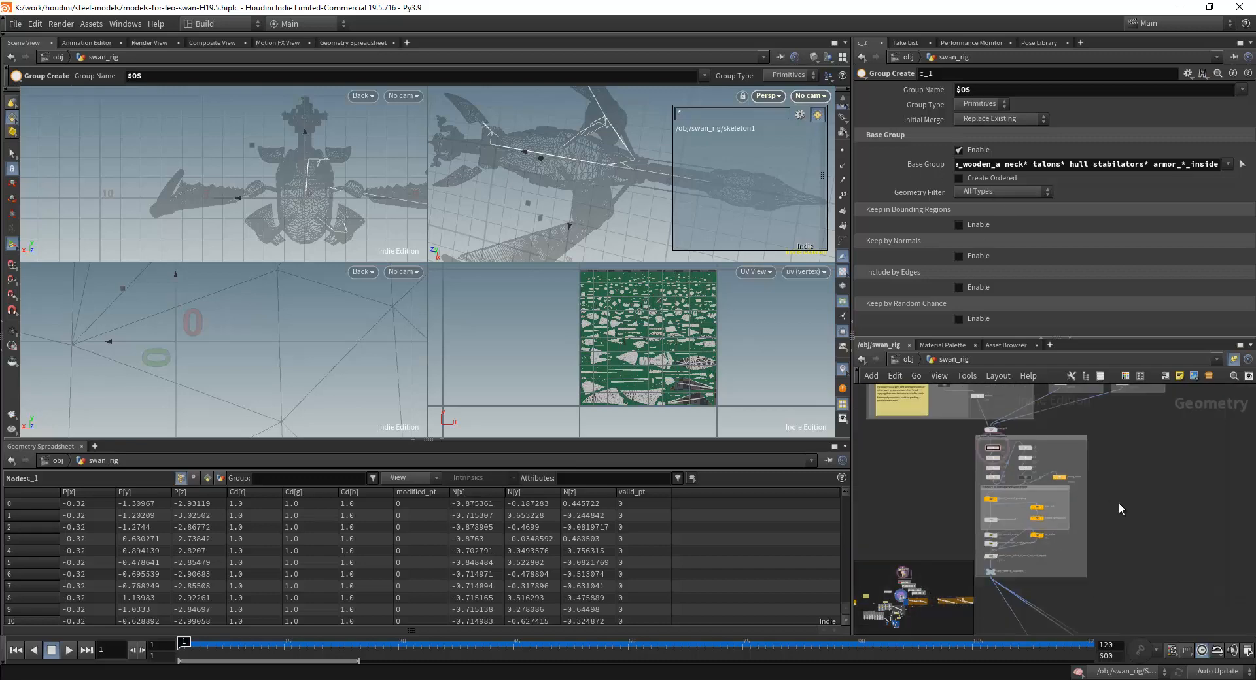
middle_drag(1007, 527, 966, 377)
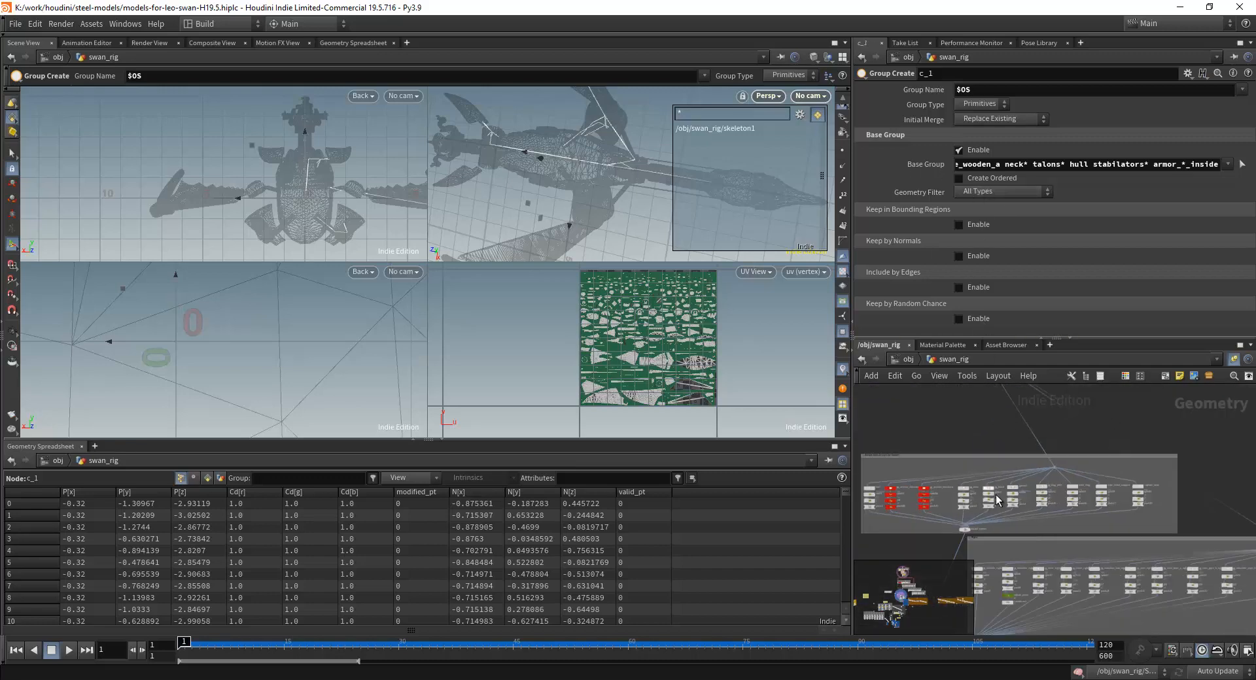
middle_drag(1001, 458, 1104, 357)
middle_drag(991, 497, 971, 378)
middle_drag(948, 562, 959, 437)
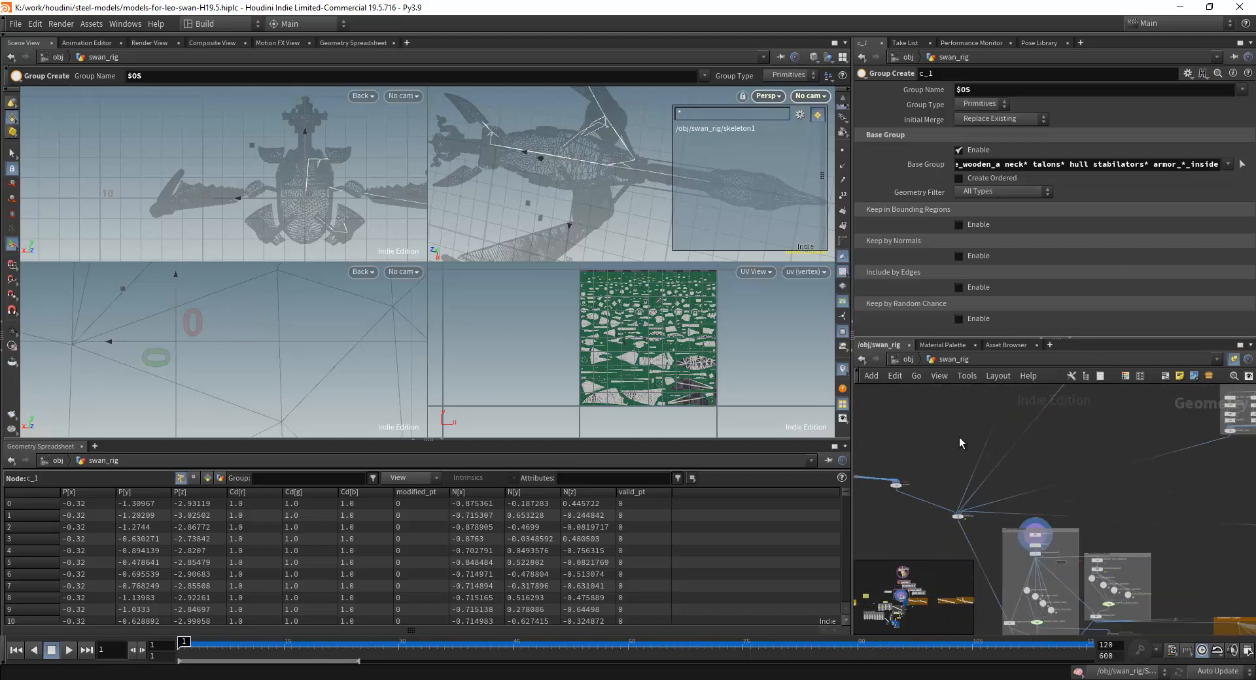
Leave swan_rig for the object level and open the eagle geometry network.
click(908, 359)
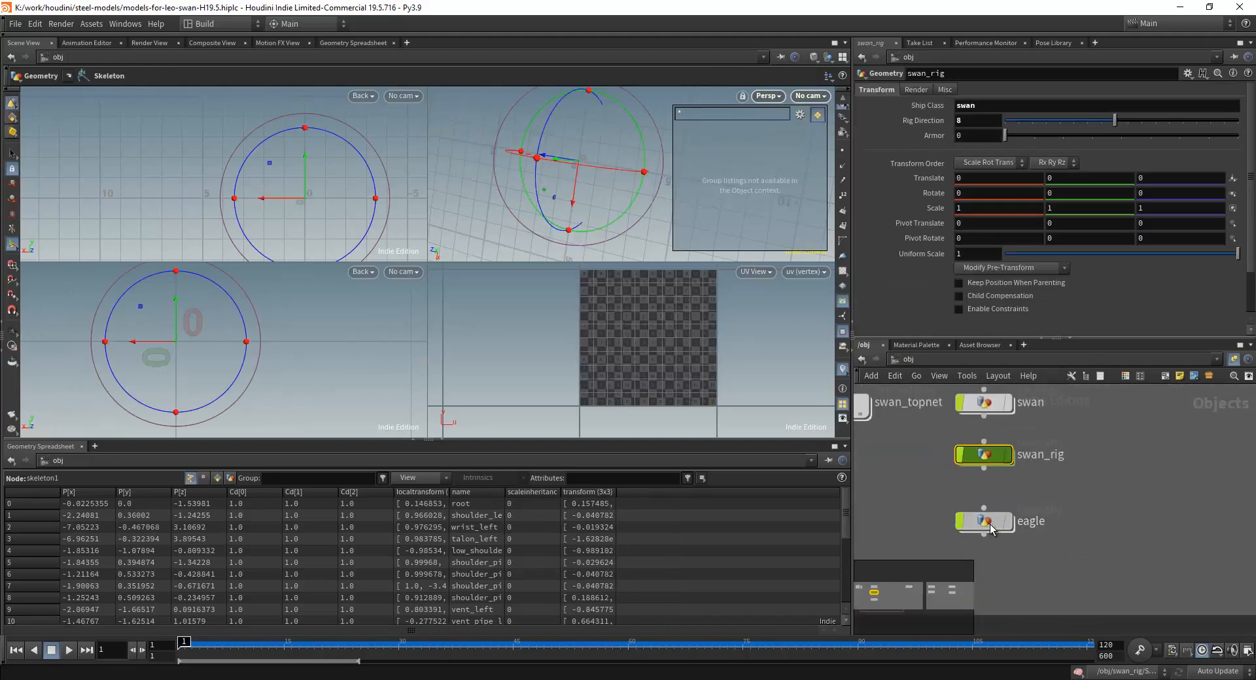
double_click(987, 523)
scroll(607, 229, down, 8)
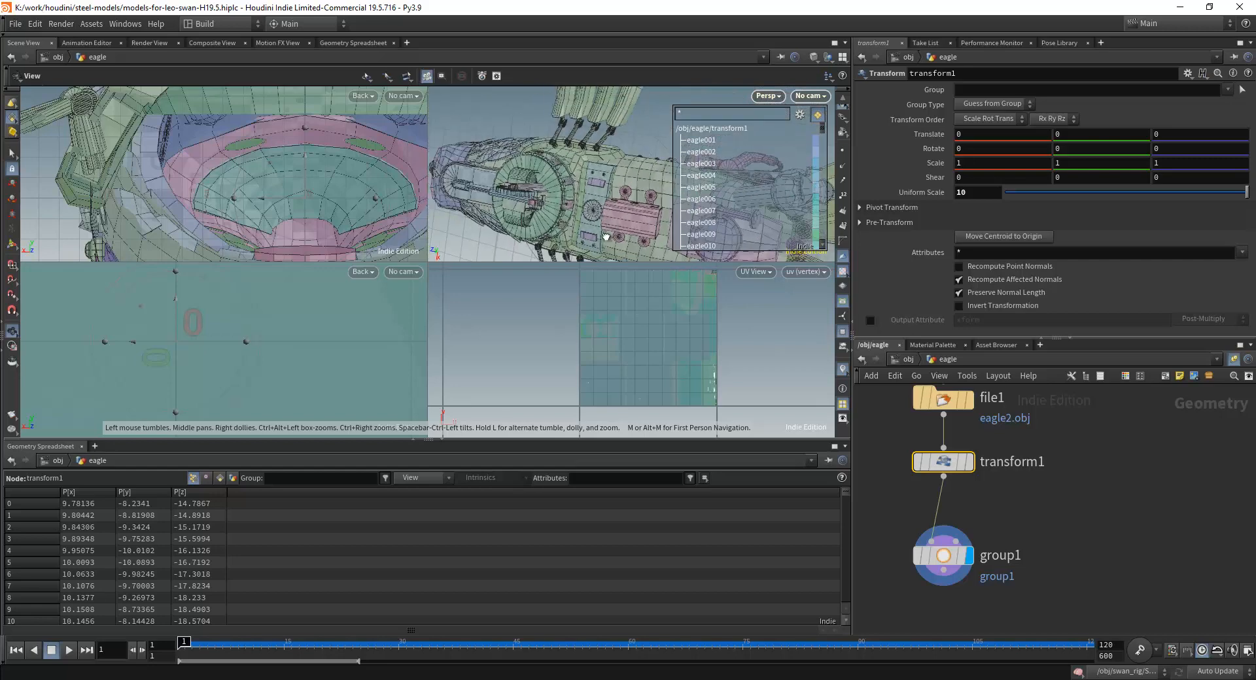
Examine the eagle's hull, tail feather and wing part groups in the perspective view, using the Select tool.
drag(622, 207, 590, 201)
middle_drag(648, 201, 584, 178)
scroll(584, 178, up, 5)
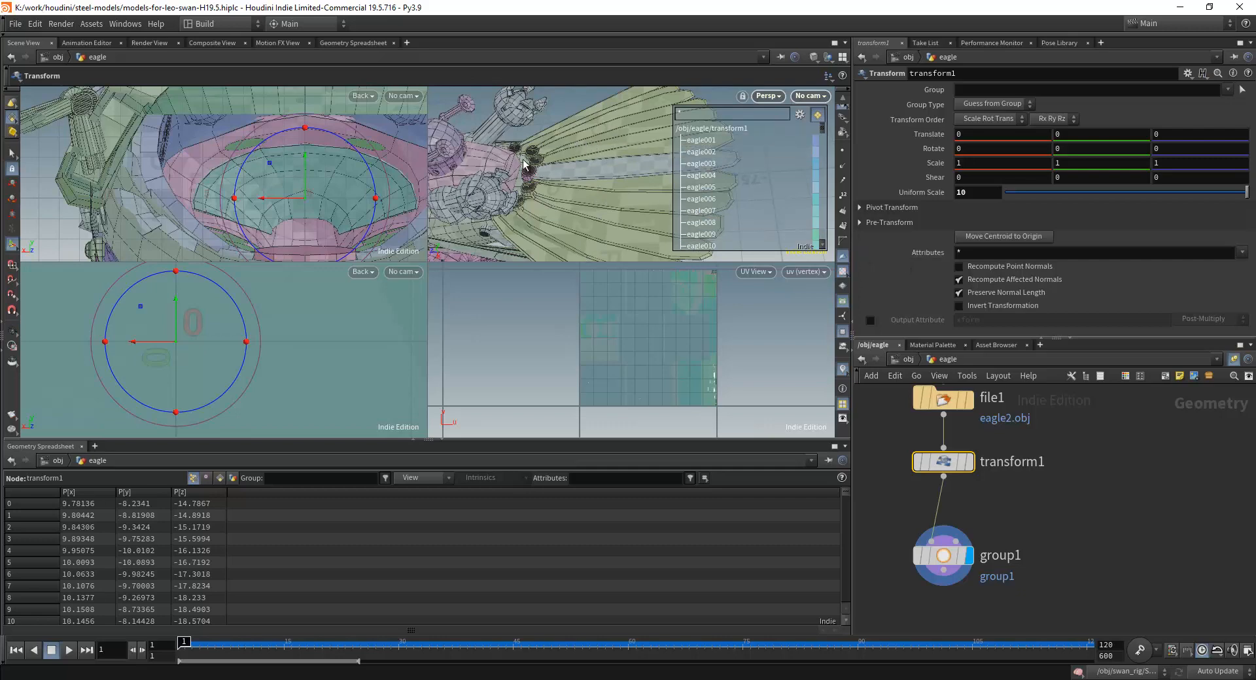
click(12, 155)
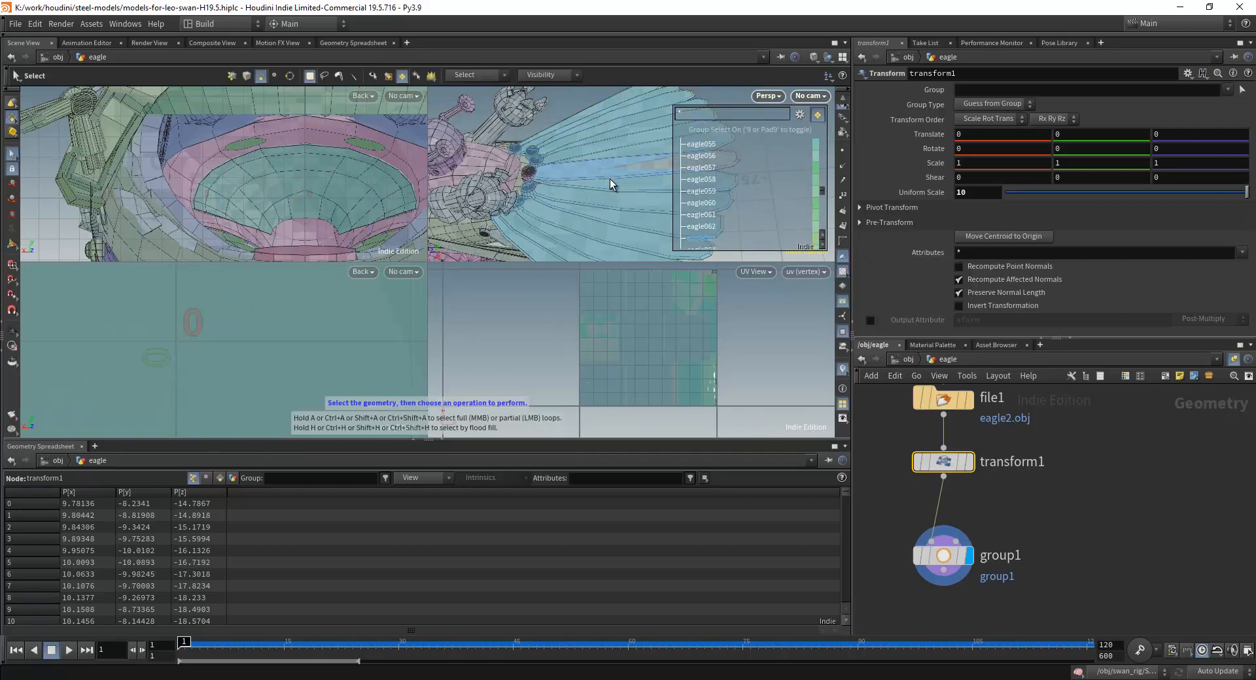
scroll(584, 217, down, 3)
alt+drag(584, 217, 443, 186)
alt+right_drag(623, 188, 640, 145)
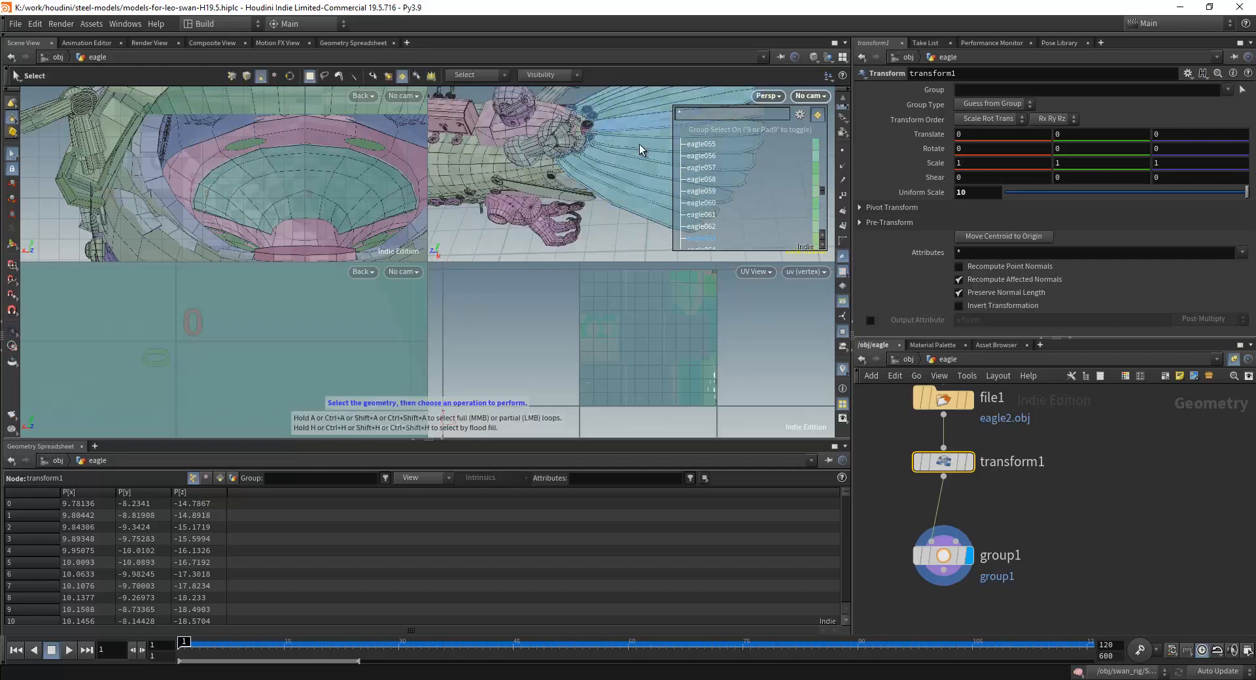
alt+scroll(631, 174, down, 5)
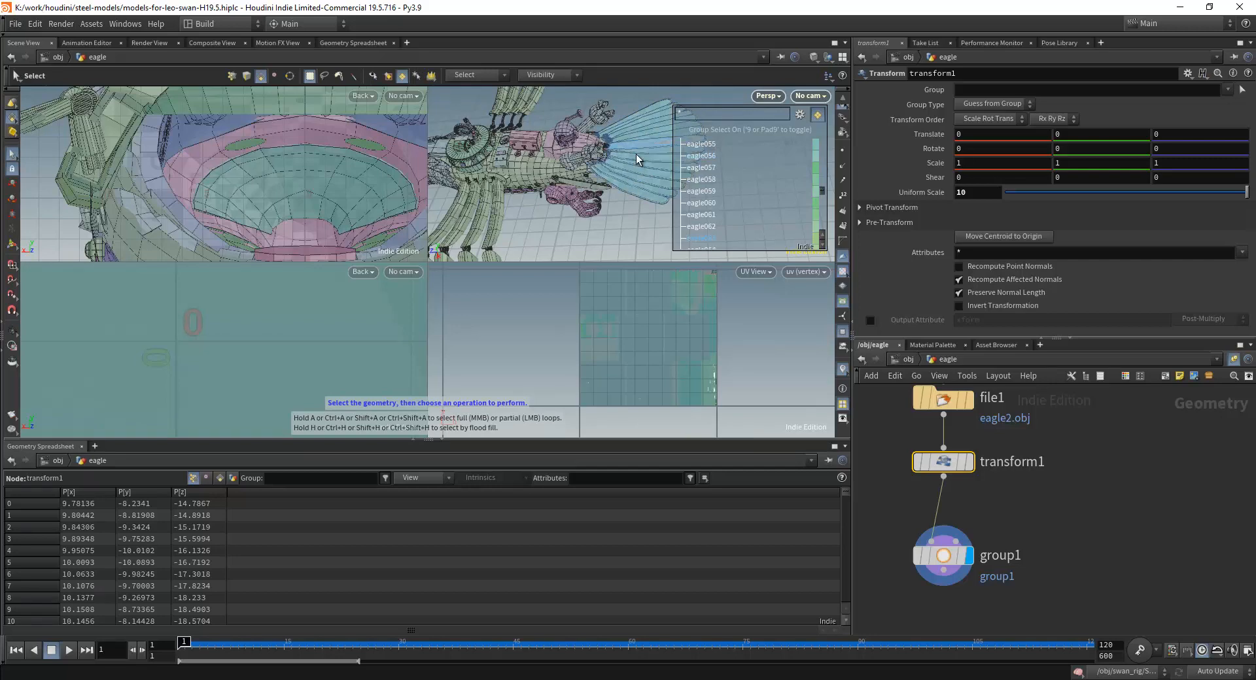
key(alt)
drag(605, 173, 580, 195)
alt+middle_drag(580, 195, 568, 201)
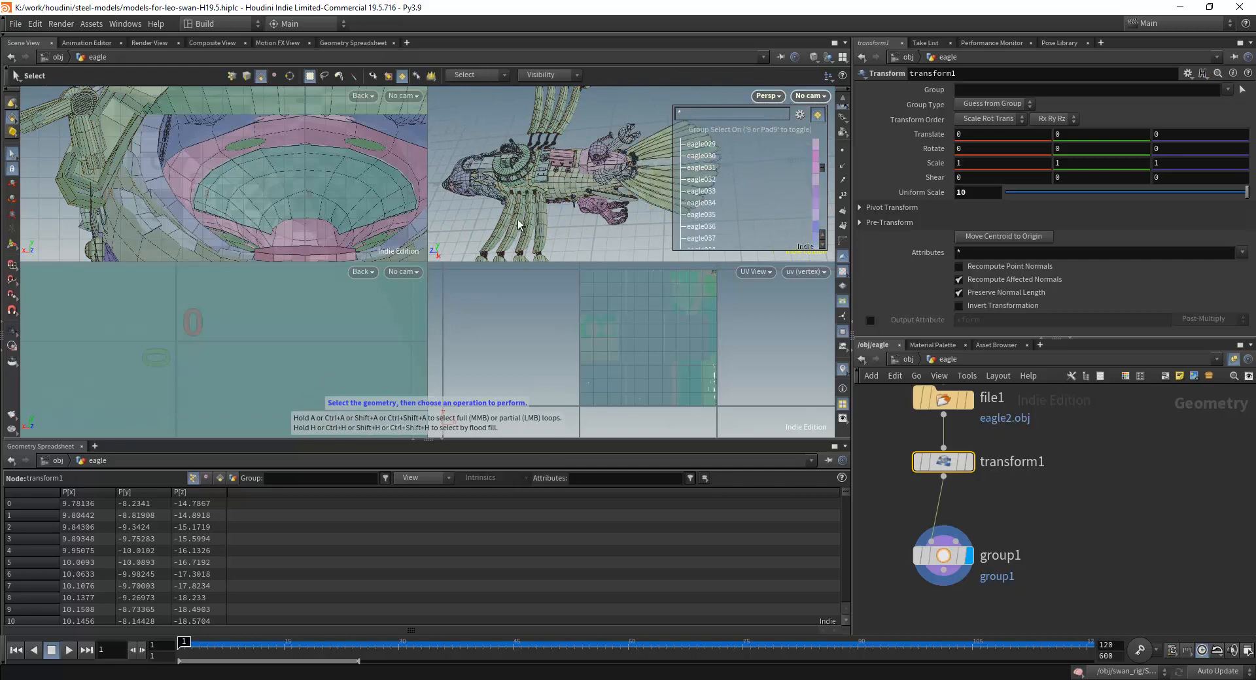
Examine the eagle's numbered part groups in the group list against the model in the perspective view.
scroll(461, 201, up, 4)
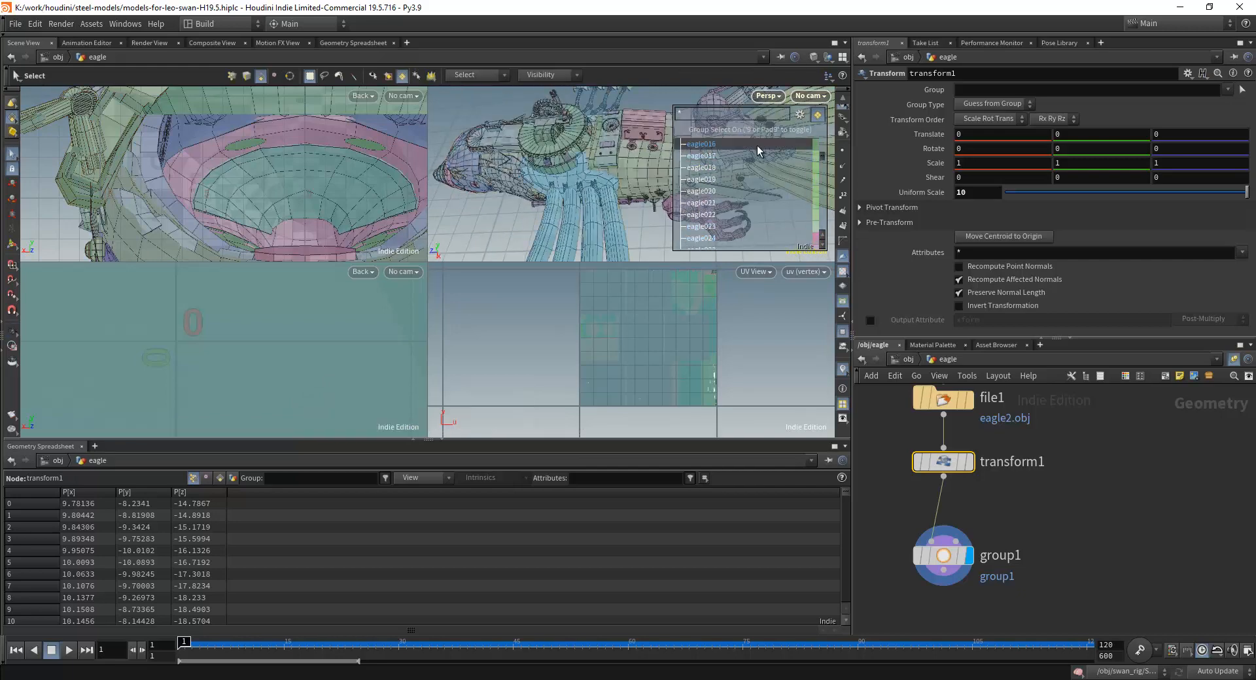
alt+drag(566, 128, 608, 196)
click(1087, 471)
scroll(1087, 474, down, 2)
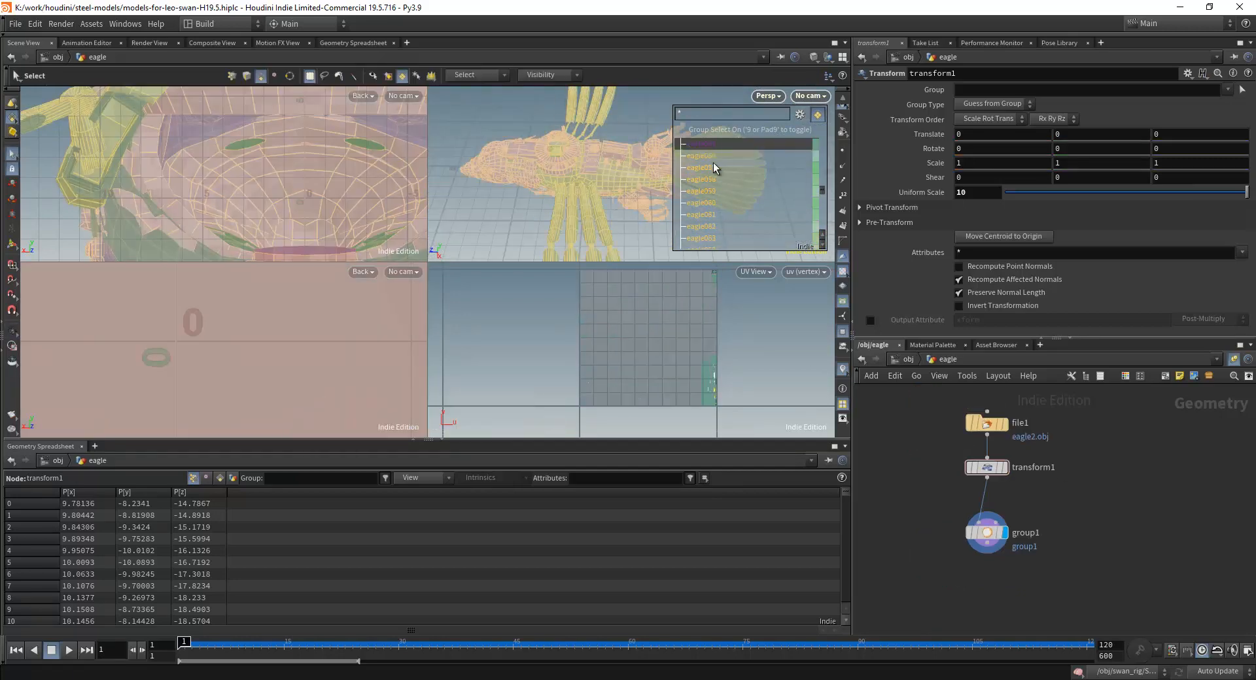
drag(823, 160, 824, 210)
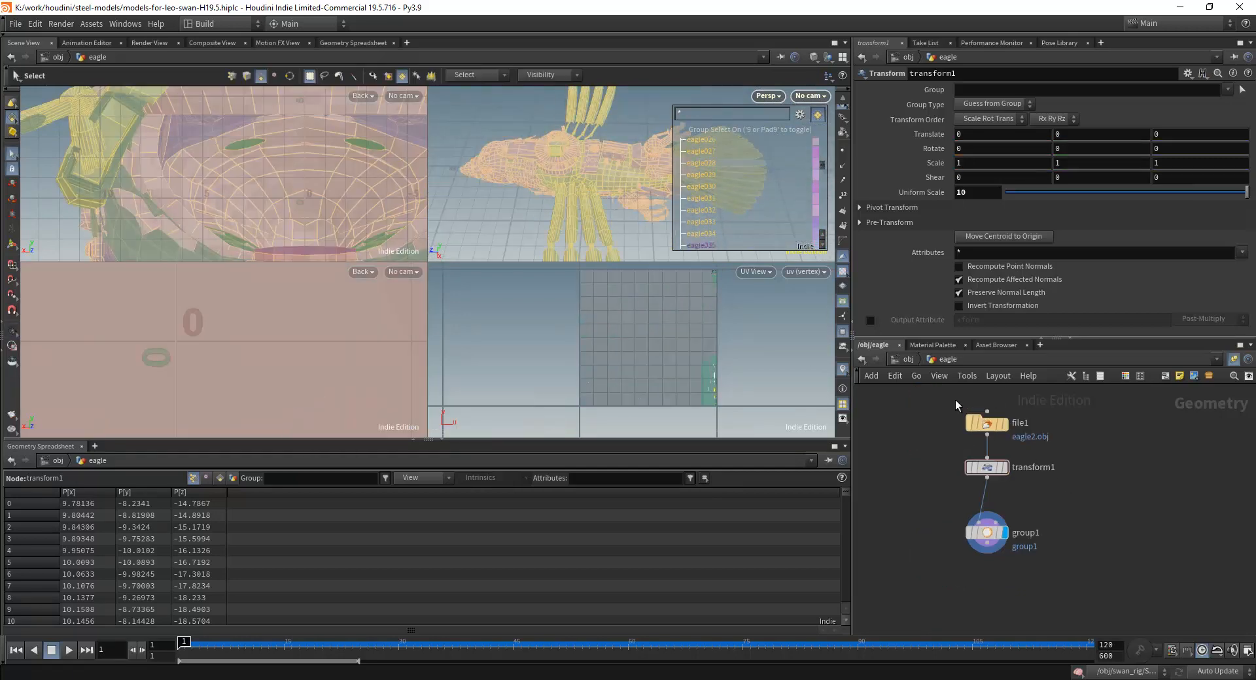
Leave the eagle network for the object level, open swan_rig and select skeleton1 in its Machine Skeleton section.
key(u)
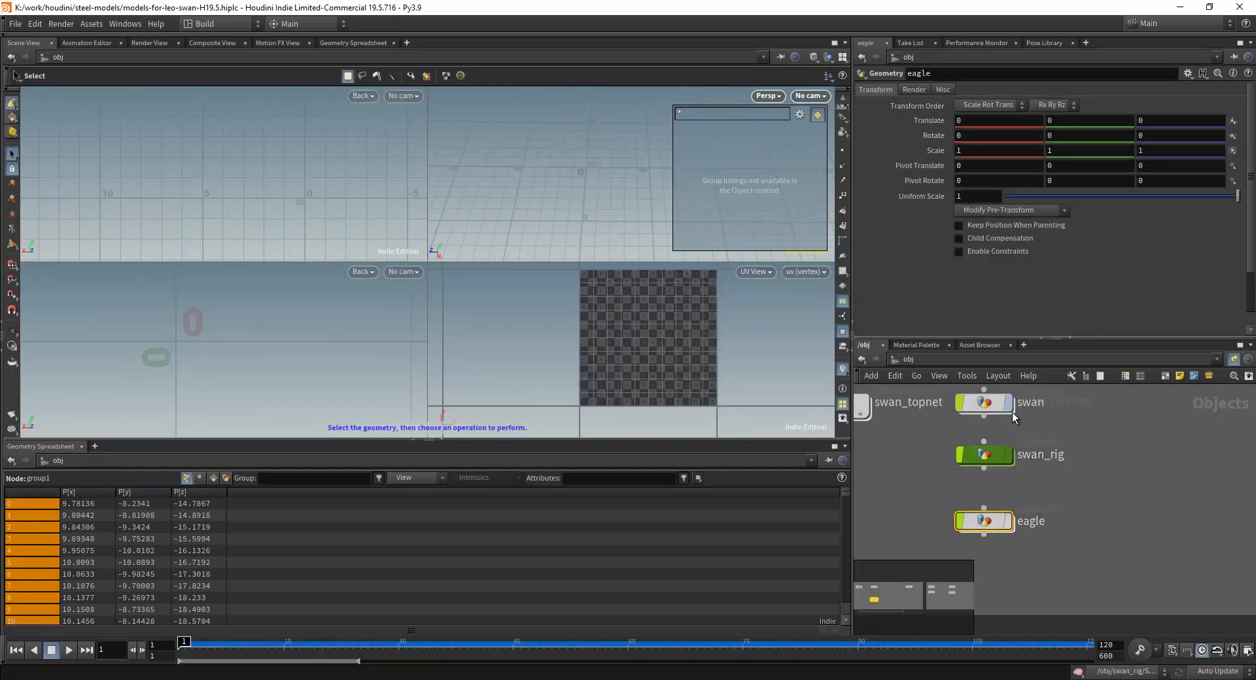
double_click(991, 458)
scroll(987, 458, up, 6)
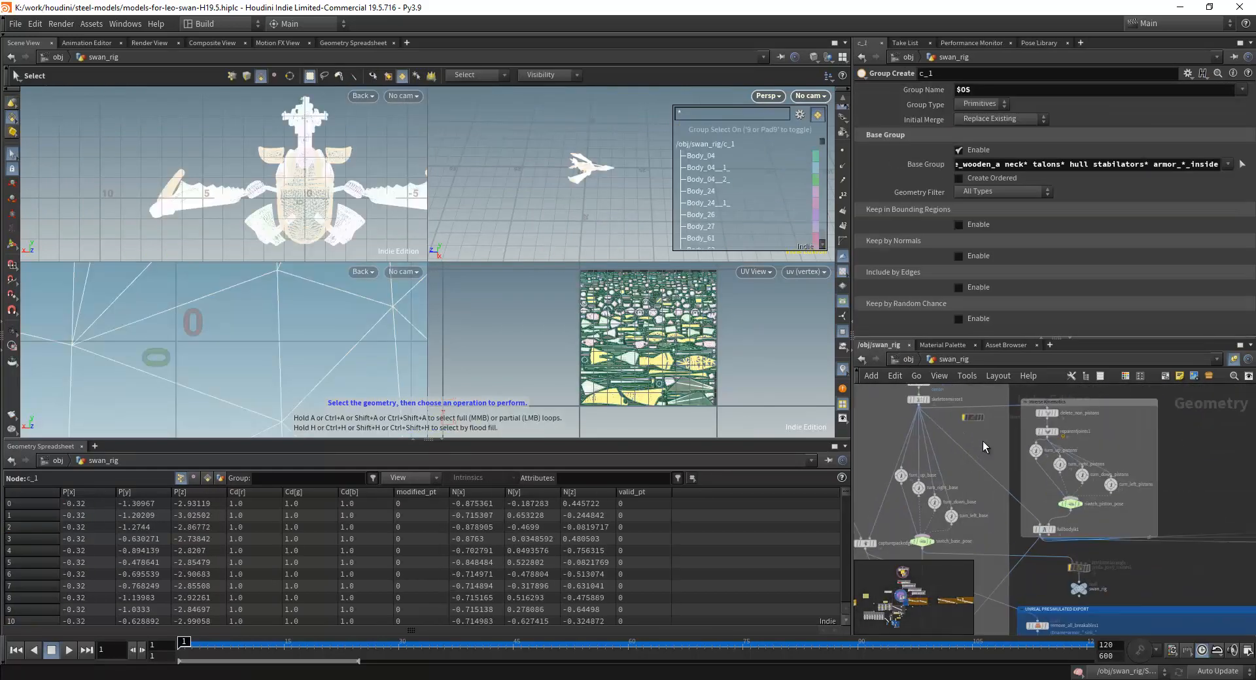
click(917, 458)
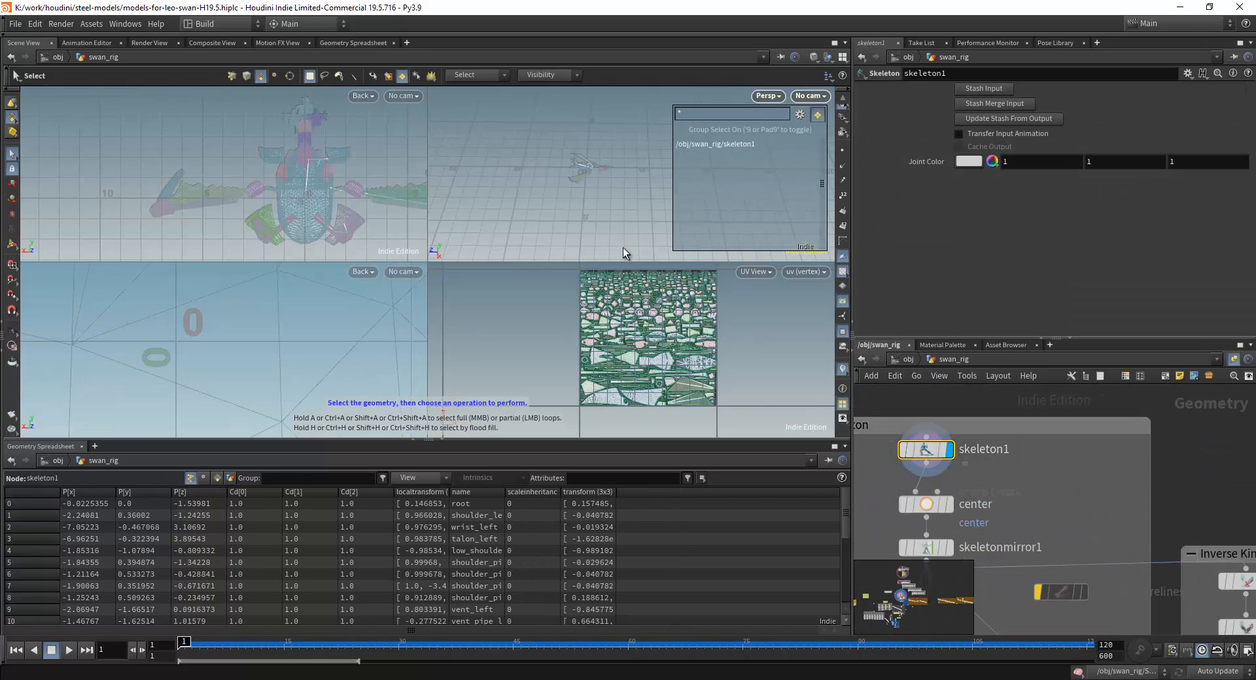
Activate the Skeleton tool for skeleton1 and examine the swan's joints and their placement in the perspective view.
scroll(632, 206, up, 5)
drag(633, 206, 599, 222)
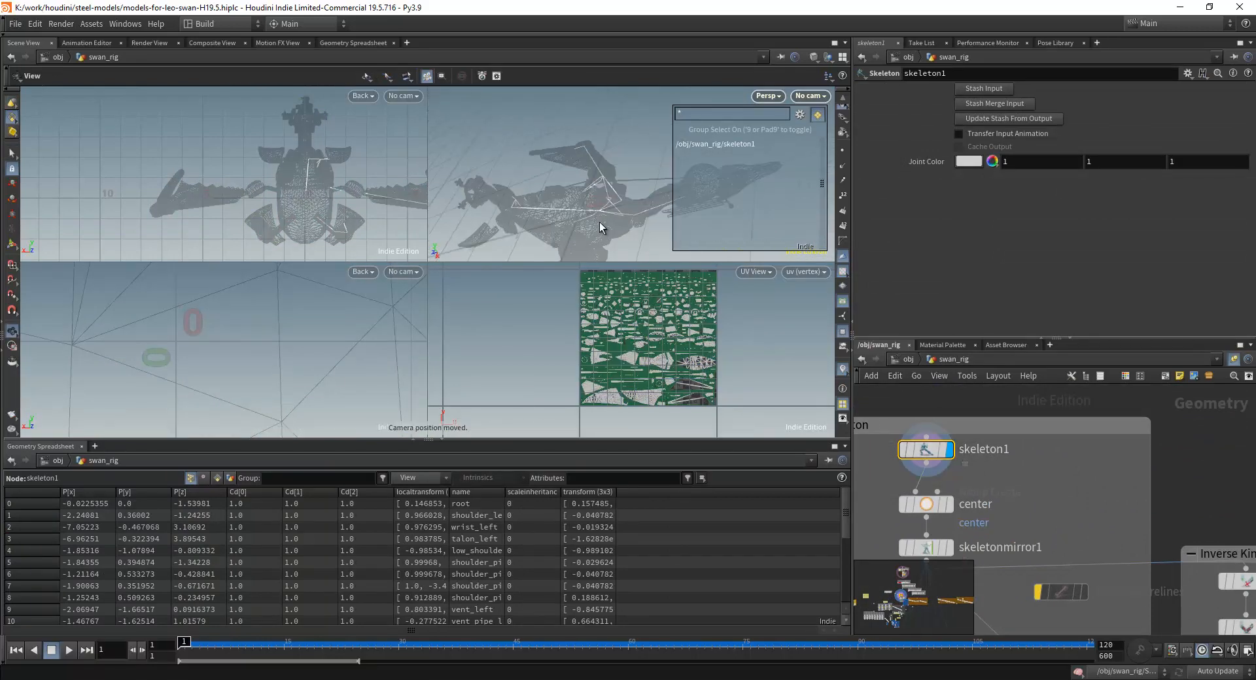
key(s)
mouse_move(925, 452)
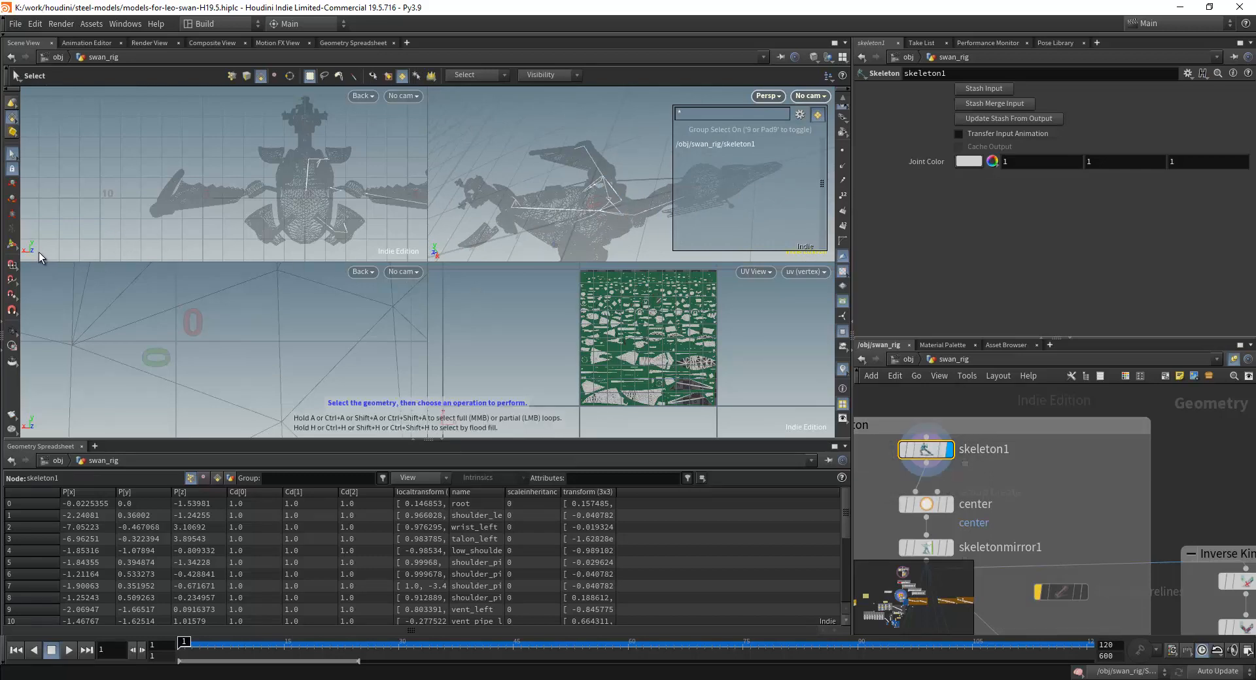
key(Return)
alt+drag(592, 213, 617, 212)
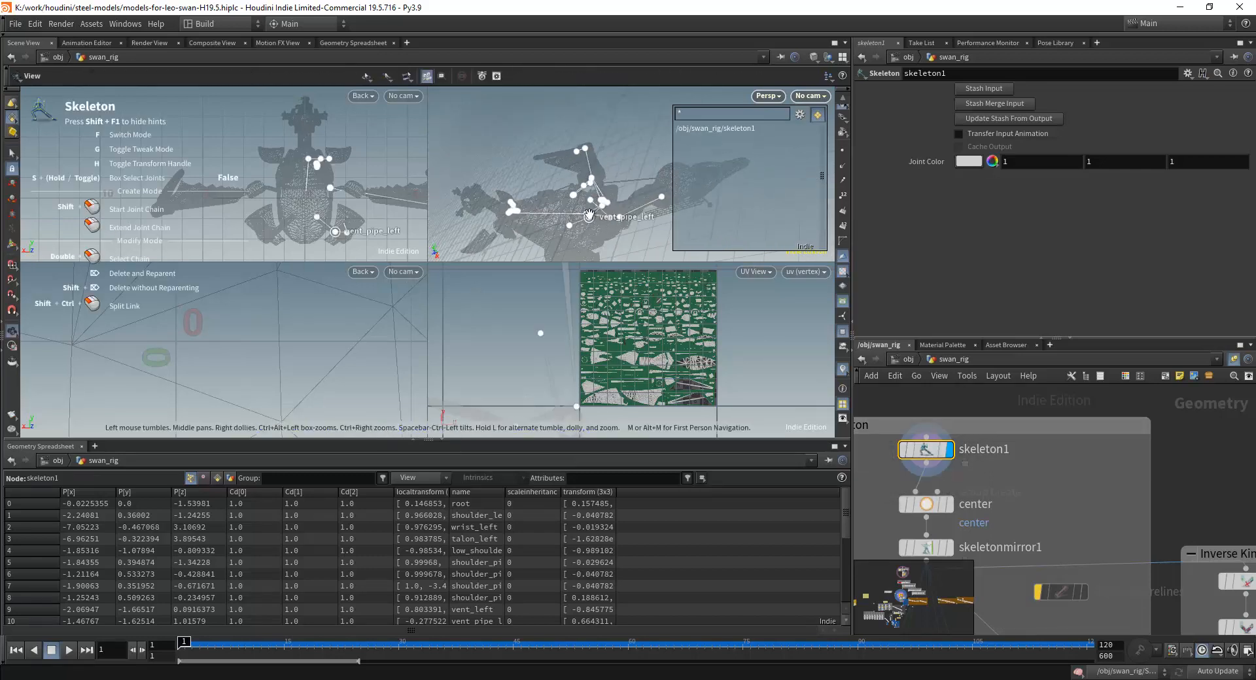
scroll(564, 224, up, 4)
scroll(564, 224, down, 5)
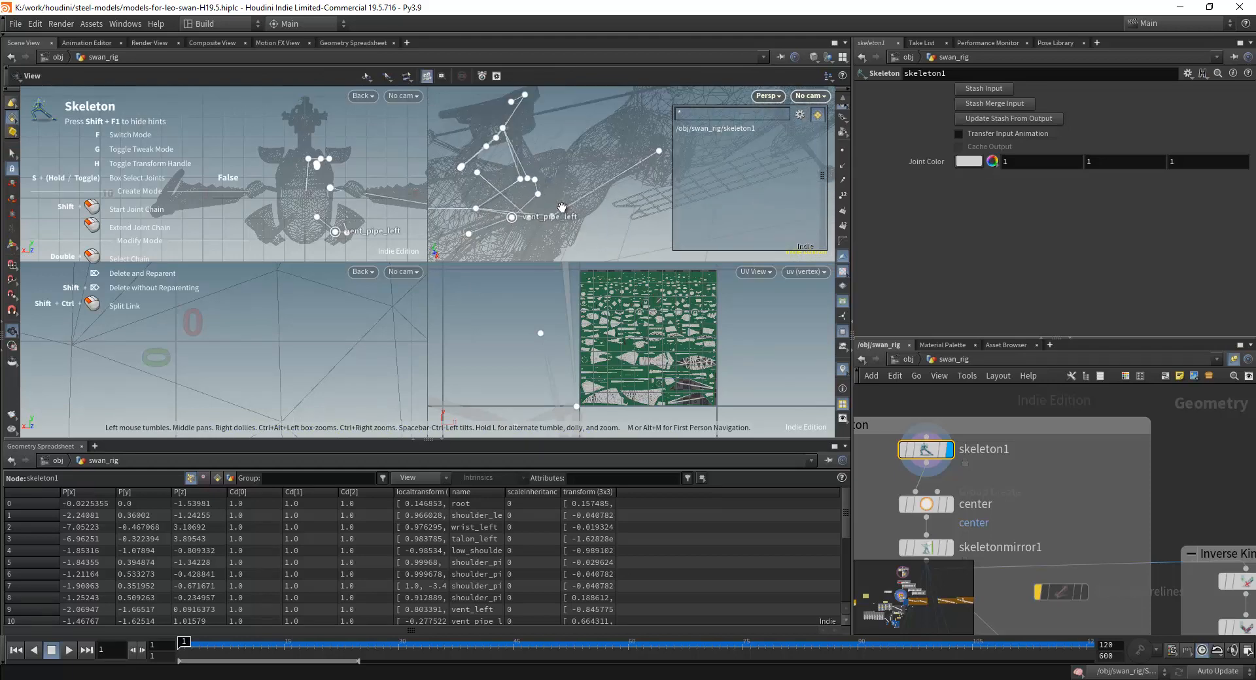
drag(571, 193, 591, 198)
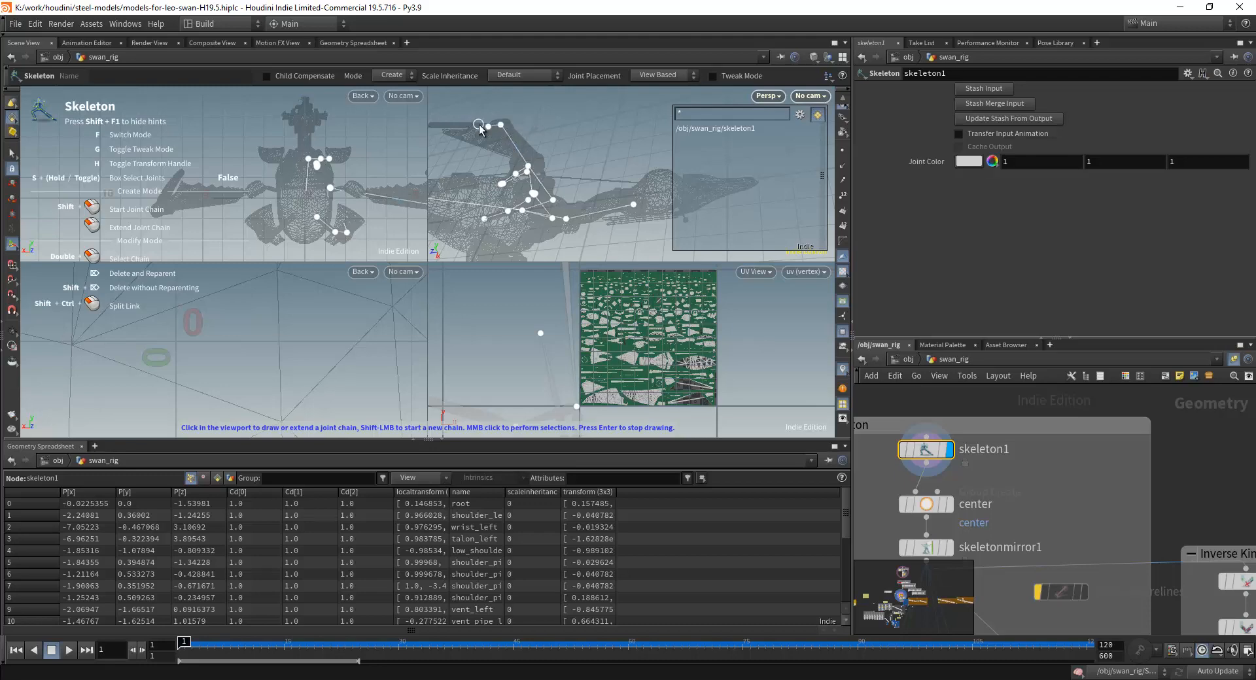
Return to the object level, reopen swan_rig and review its network sections around the Machine Skeleton.
middle_drag(1044, 472, 1081, 501)
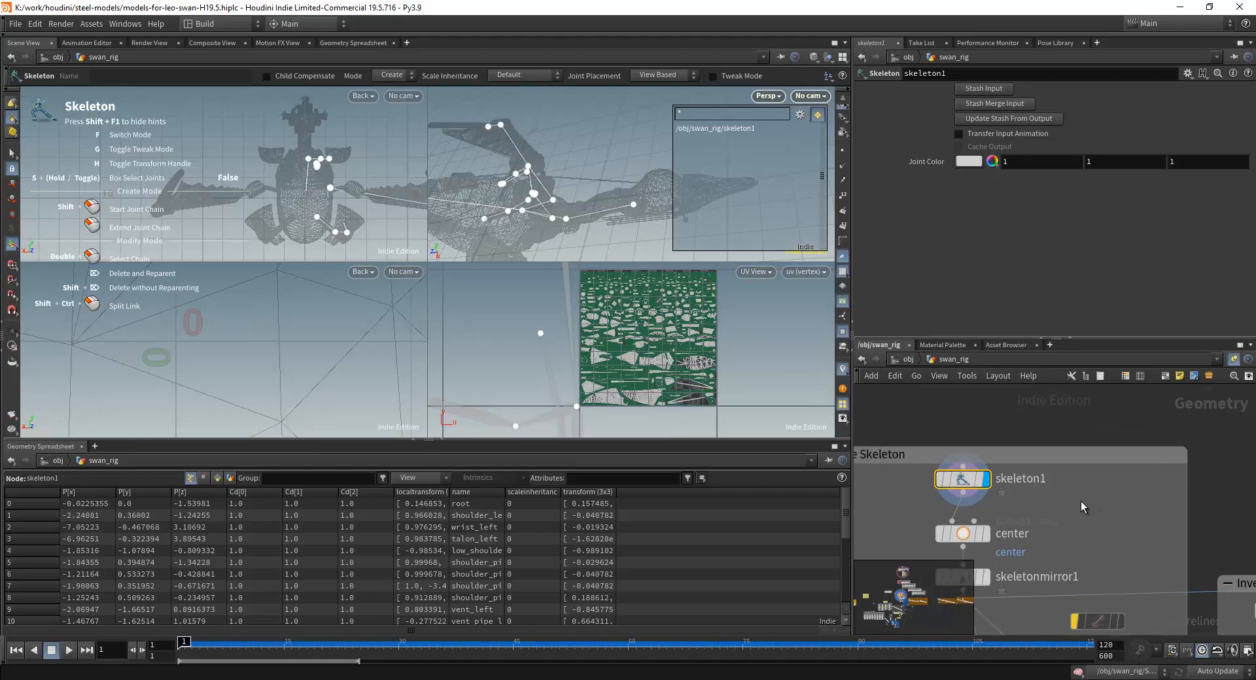
click(903, 358)
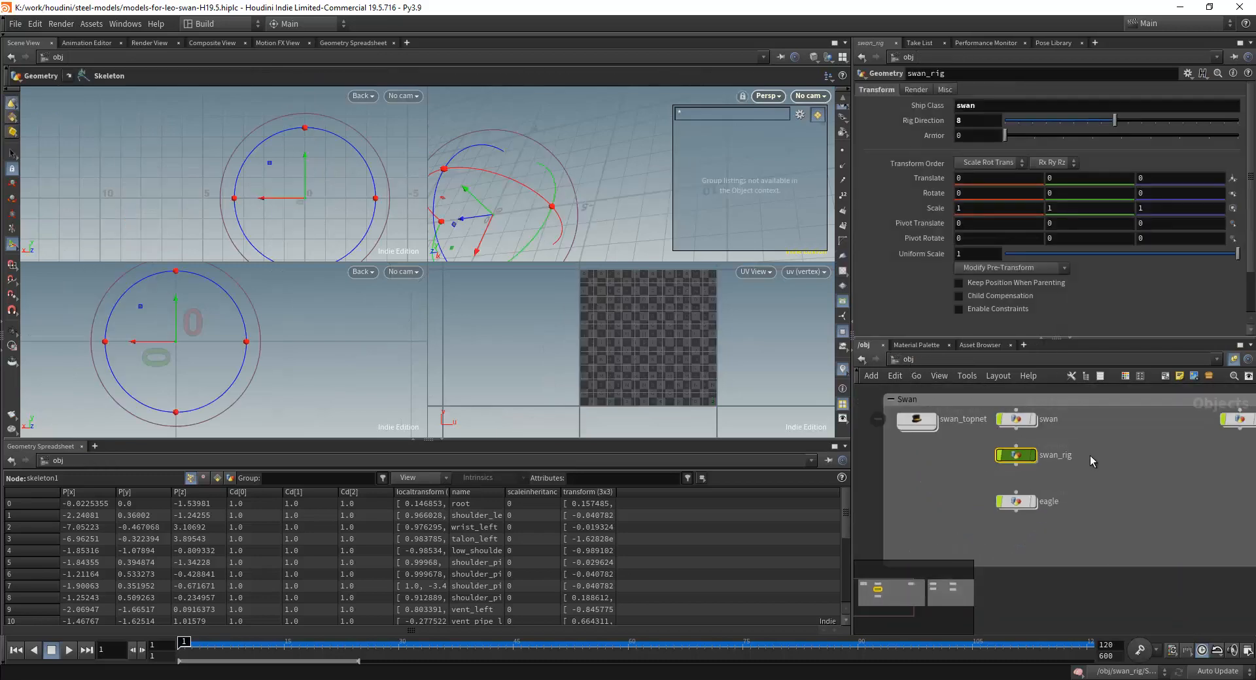
scroll(1069, 497, up, 2)
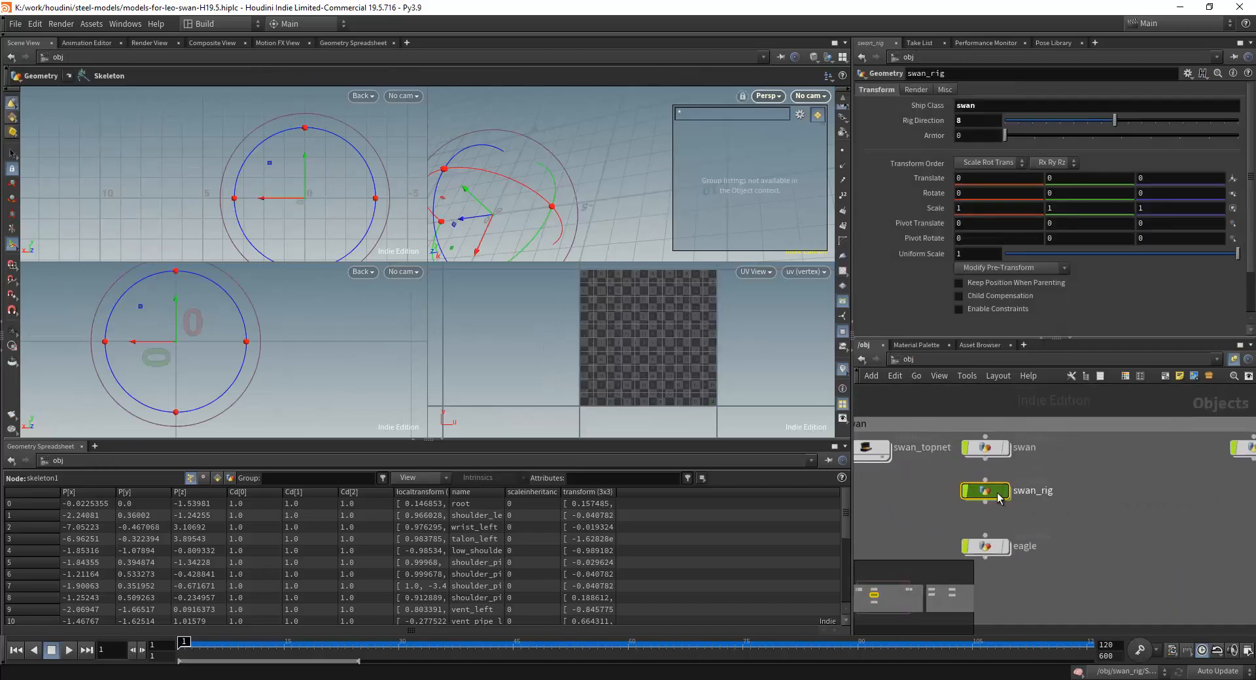
mouse_move(991, 492)
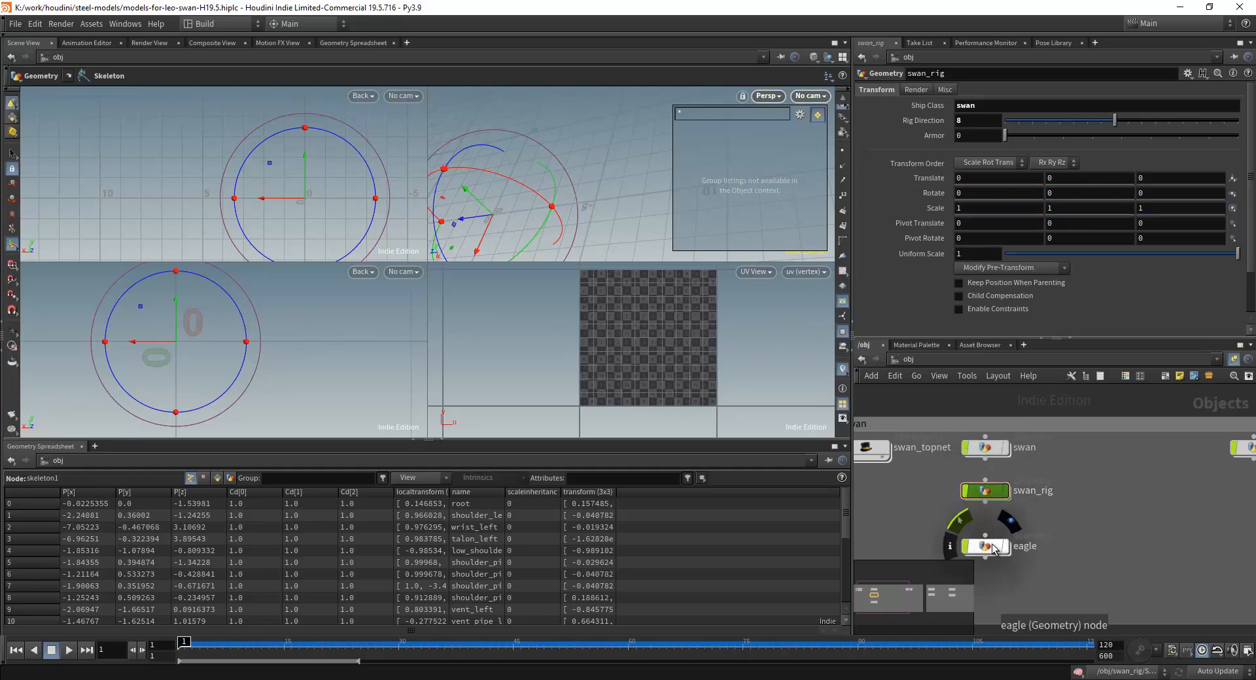
double_click(986, 492)
scroll(1033, 458, down, 6)
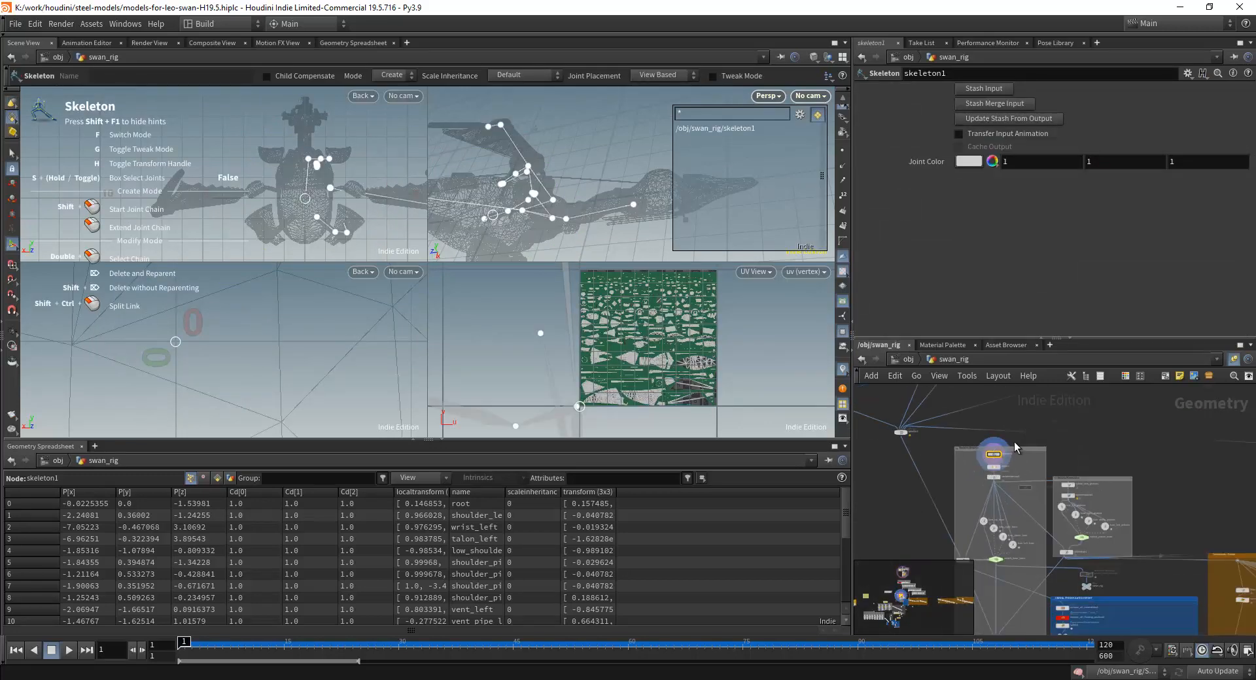
scroll(1043, 448, down, 4)
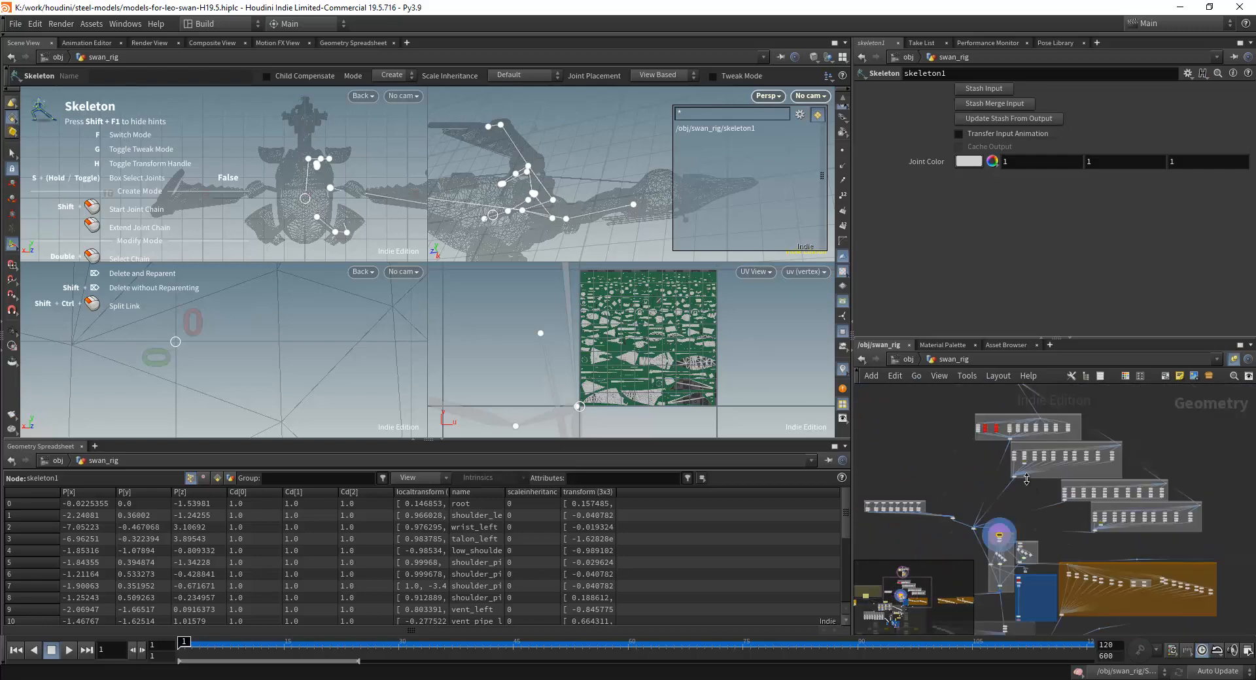
scroll(1007, 503, up, 5)
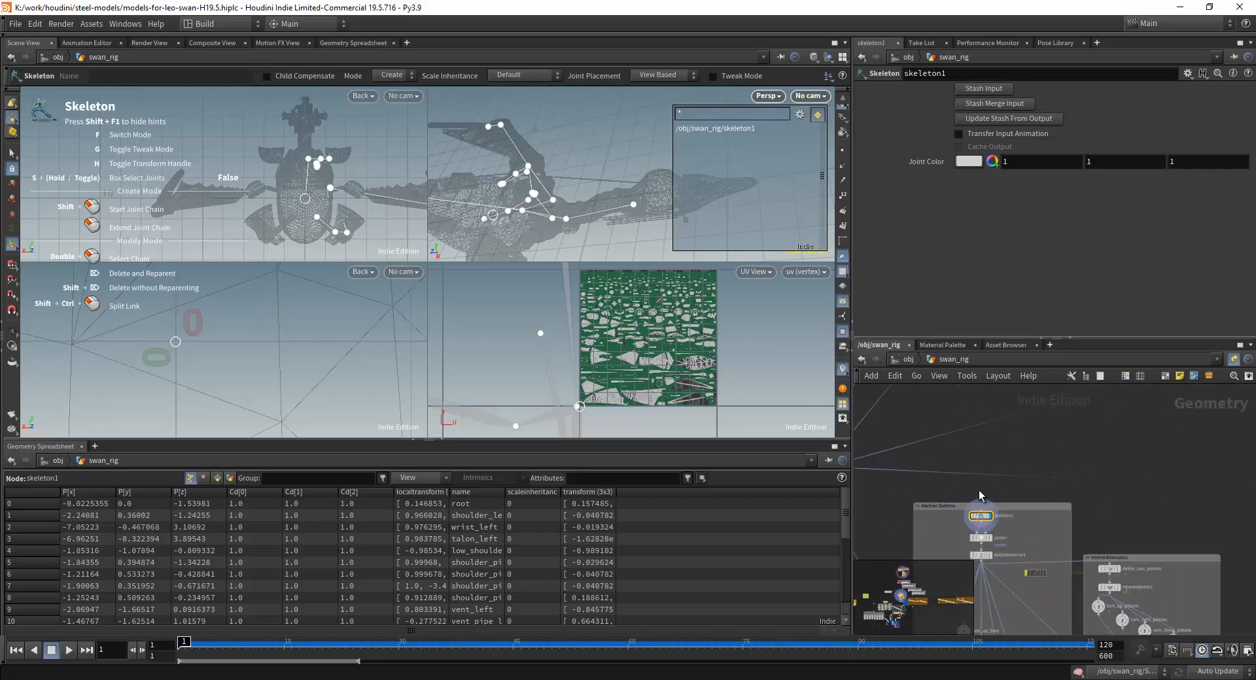
Leave swan_rig for the object level and open the eagle geometry network.
click(903, 360)
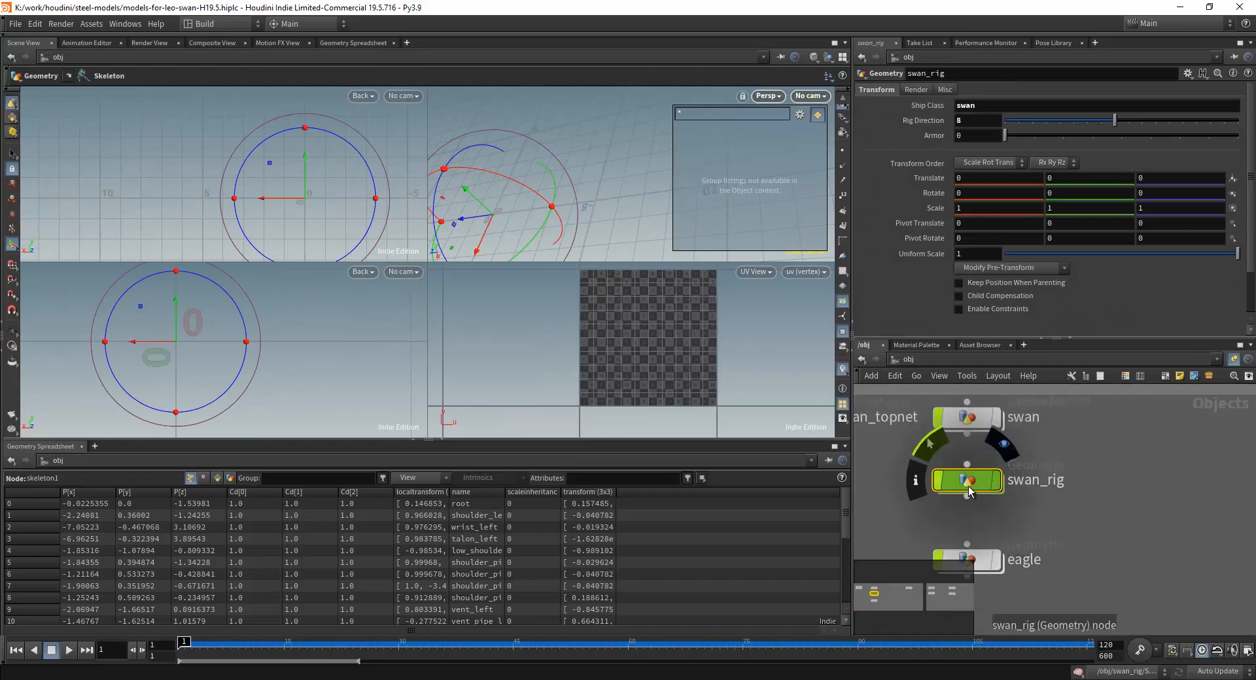
scroll(1075, 533, down, 1)
middle_drag(1074, 533, 1093, 483)
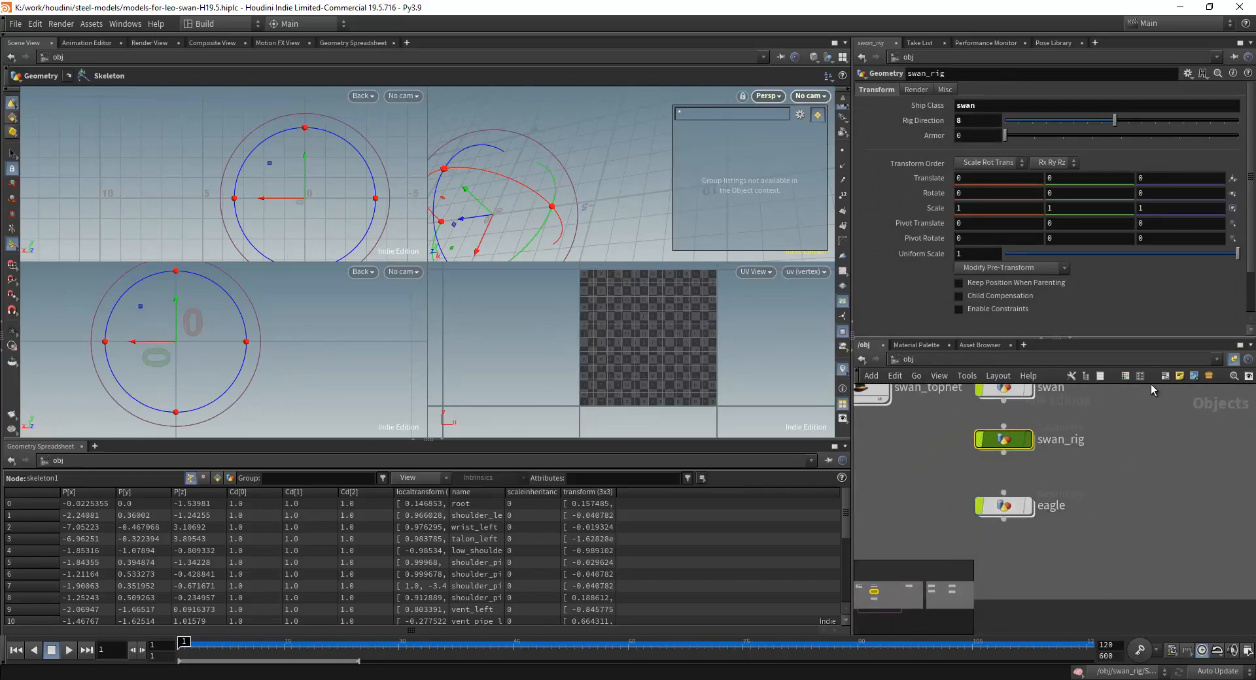
double_click(1005, 506)
Set the file1 node's geometry file to $HIP/_src-model/eagle_for_houdini.fbx.
click(985, 427)
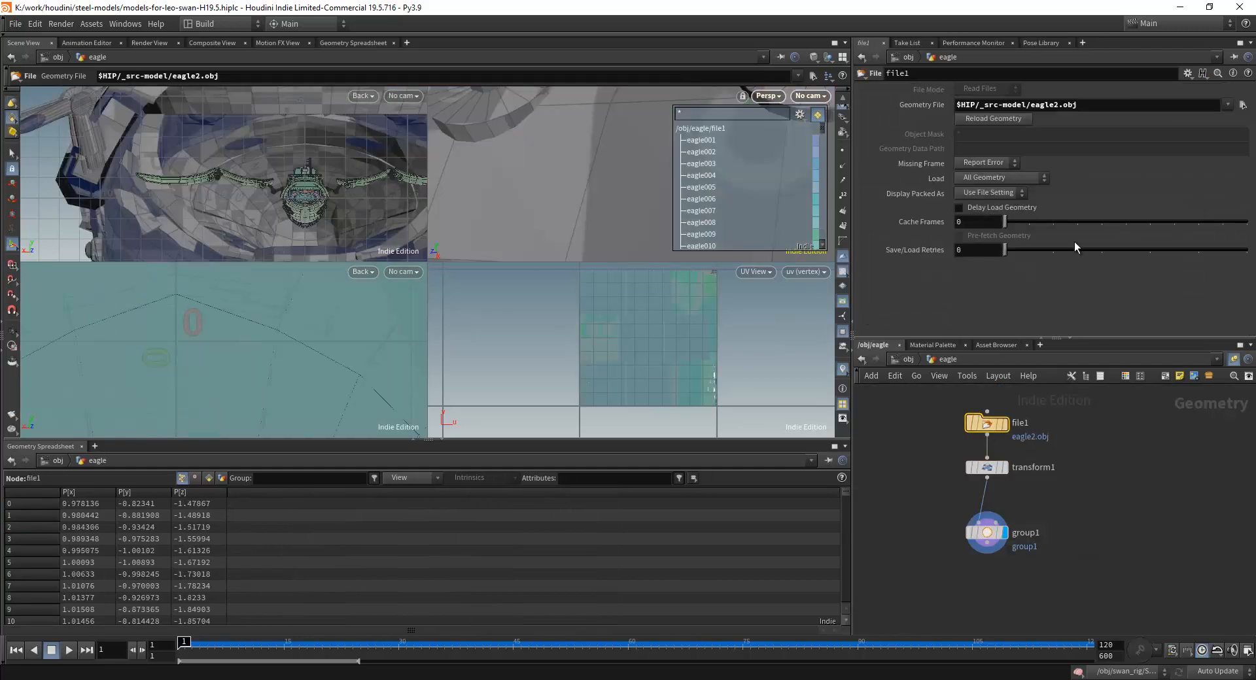
click(1227, 104)
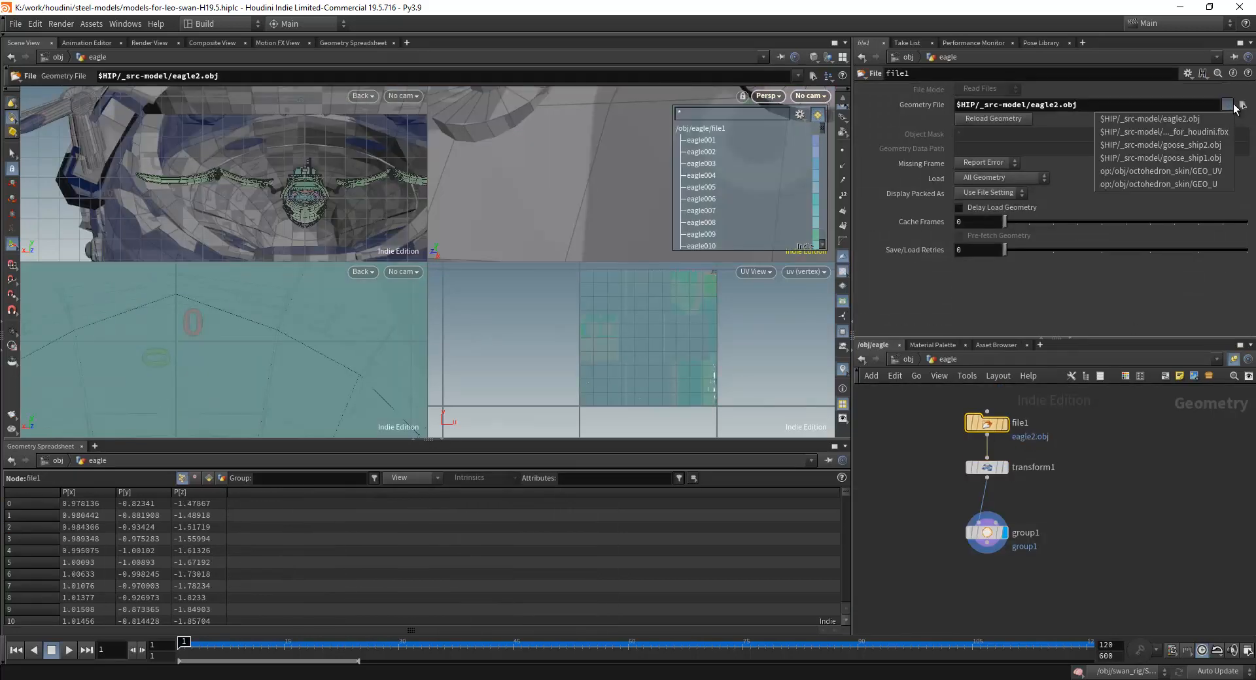
click(1210, 133)
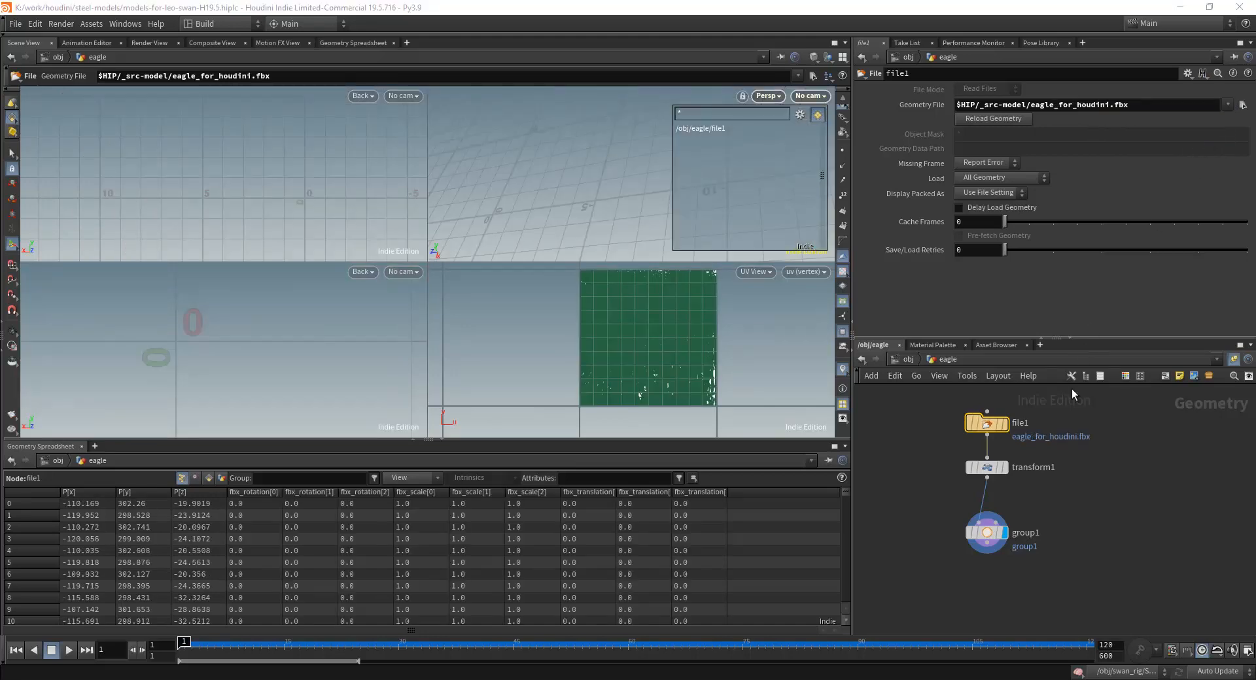
Select the group1 node and bypass the transform1 node above it.
click(986, 533)
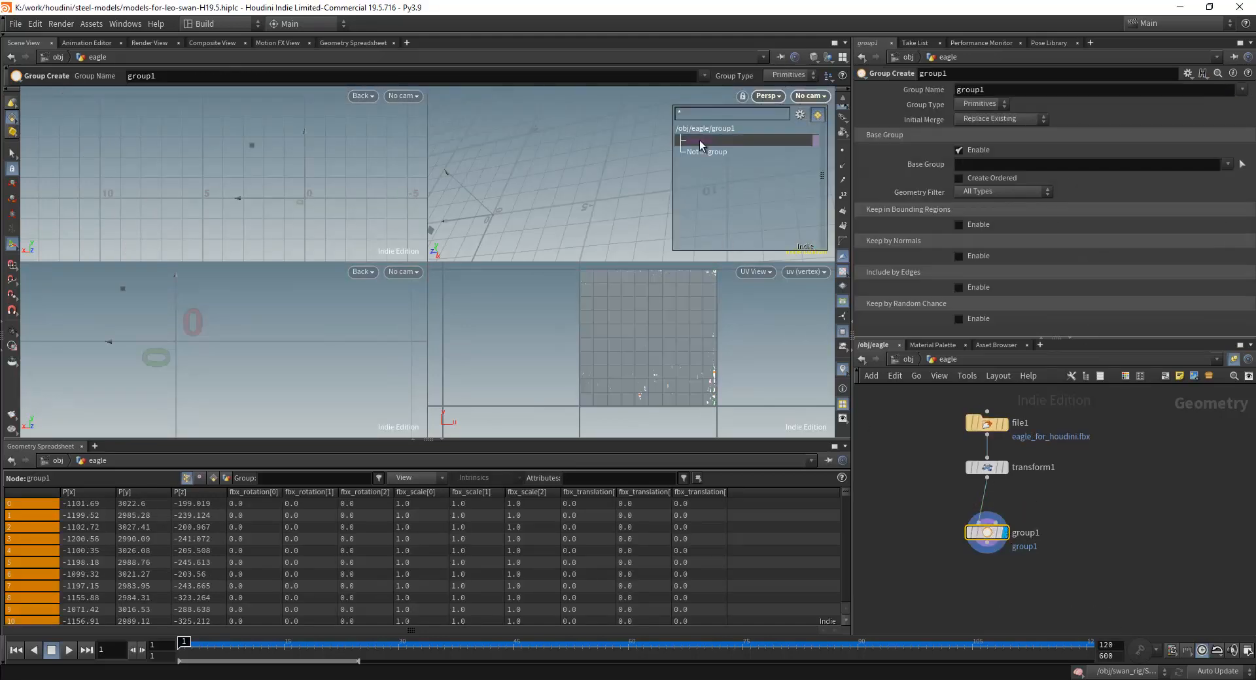
key(Escape)
scroll(631, 234, down, 5)
mouse_move(993, 469)
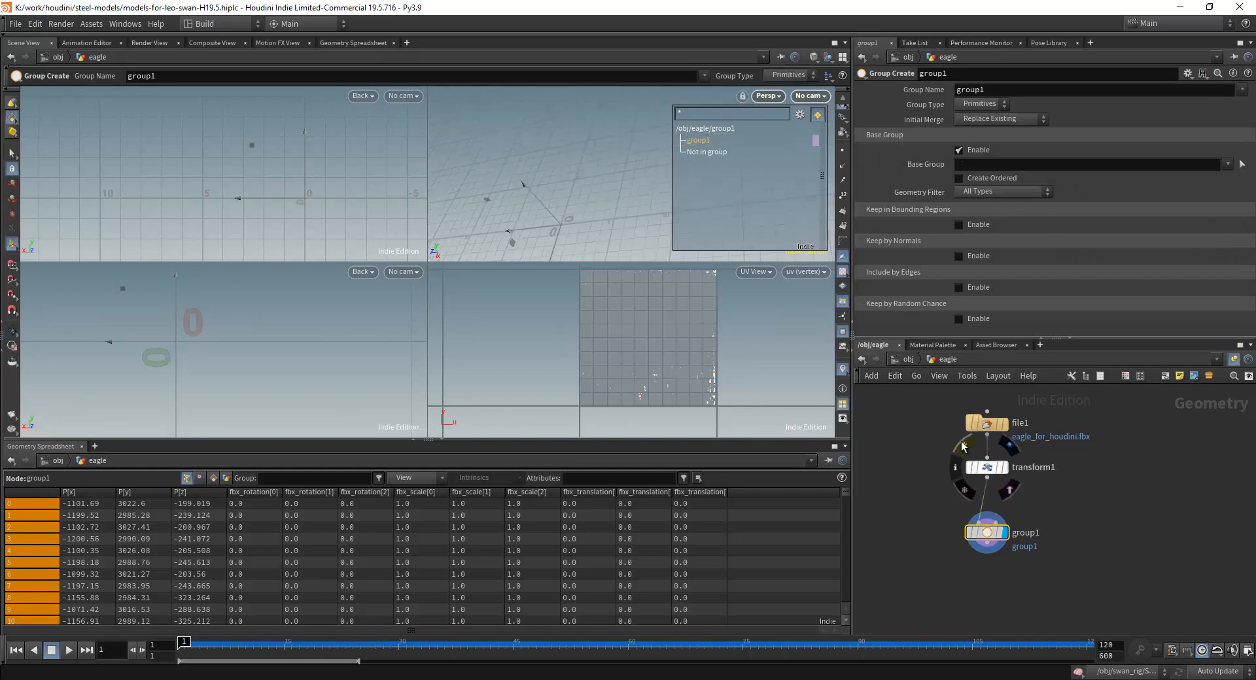
click(962, 445)
scroll(590, 221, down, 8)
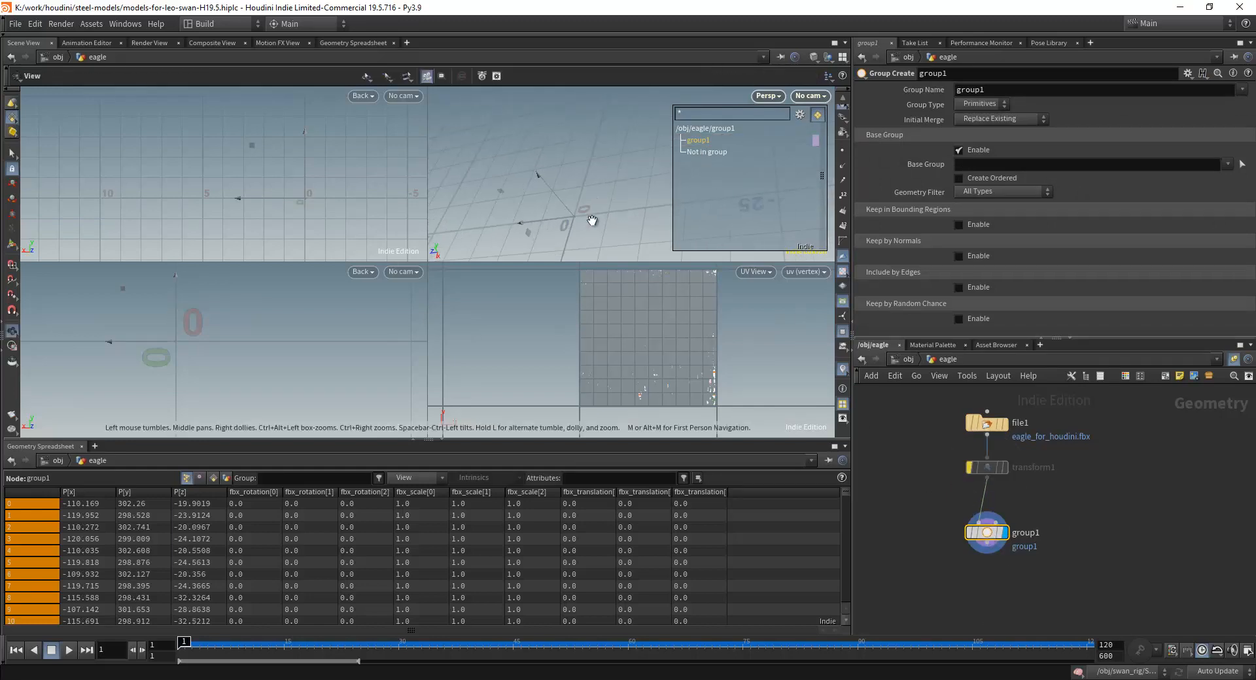
Examine the imported FBX eagle in the perspective view, from the whole body down to the small parts beneath the hull.
scroll(590, 222, up, 10)
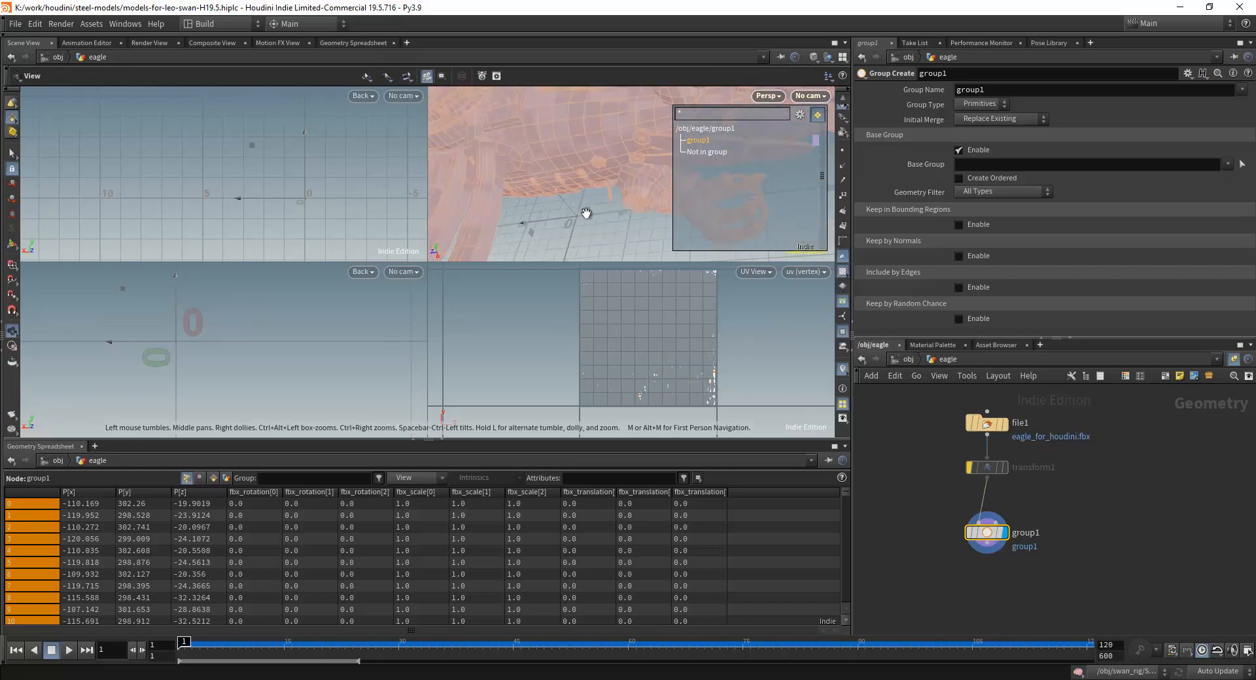
key(Return)
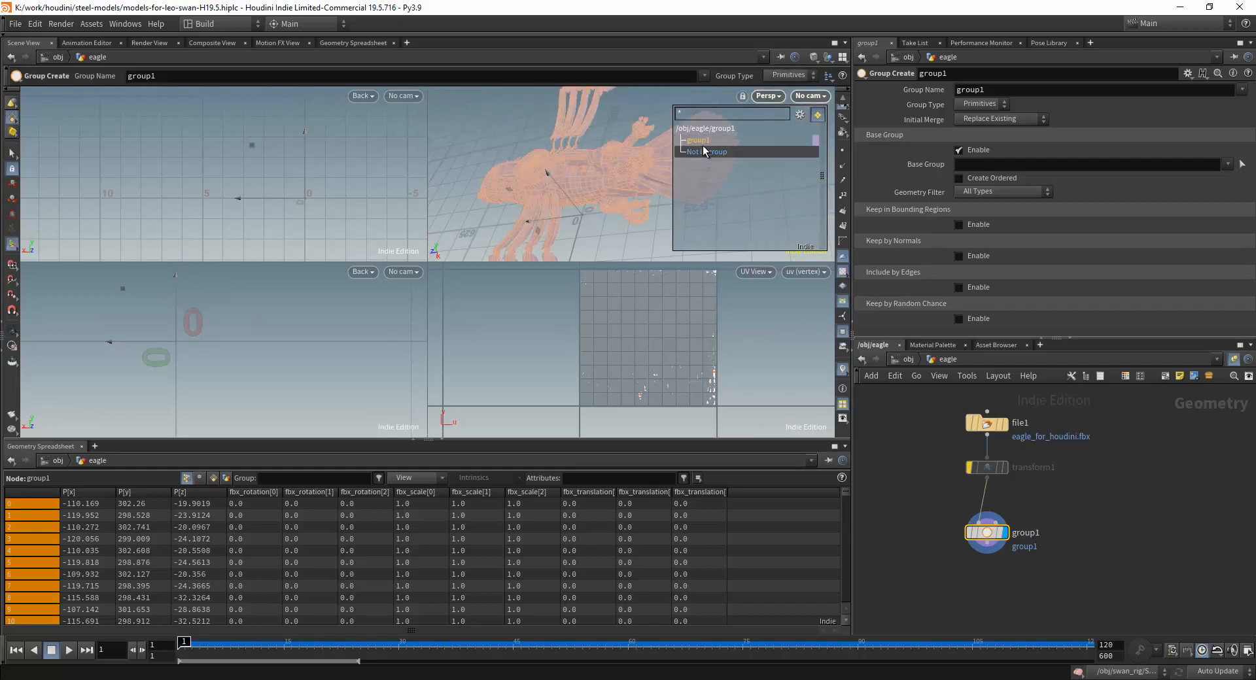
alt+drag(626, 190, 569, 174)
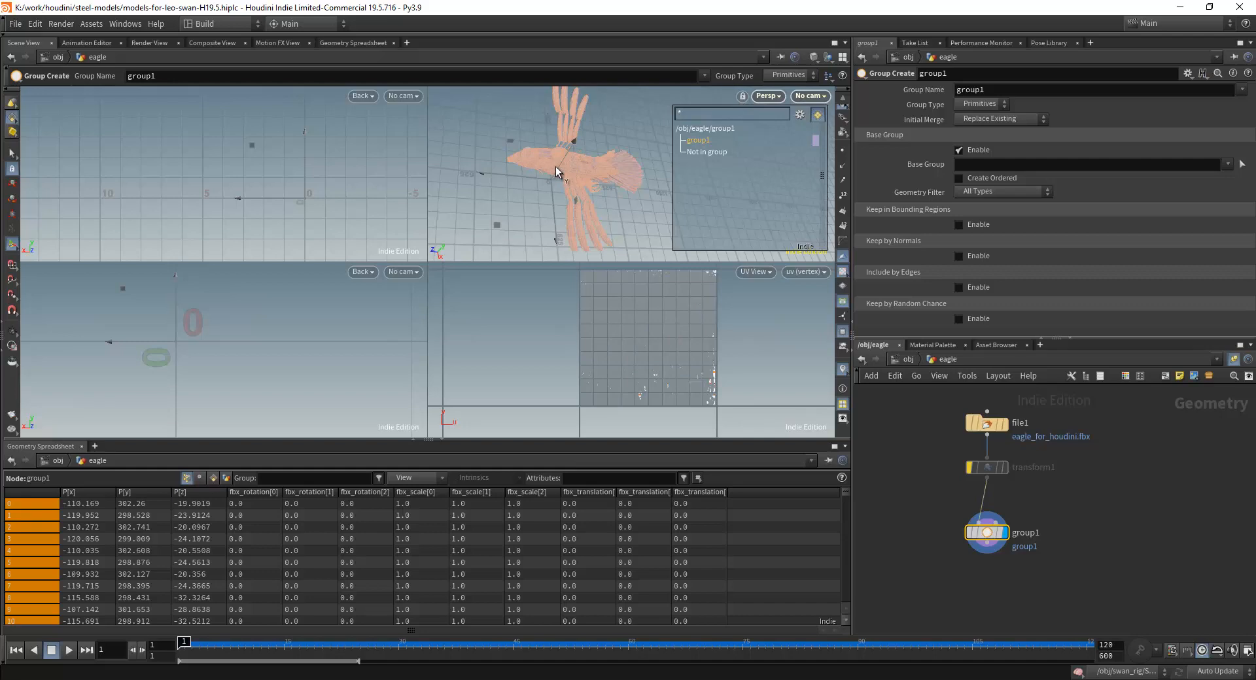
scroll(547, 135, up, 8)
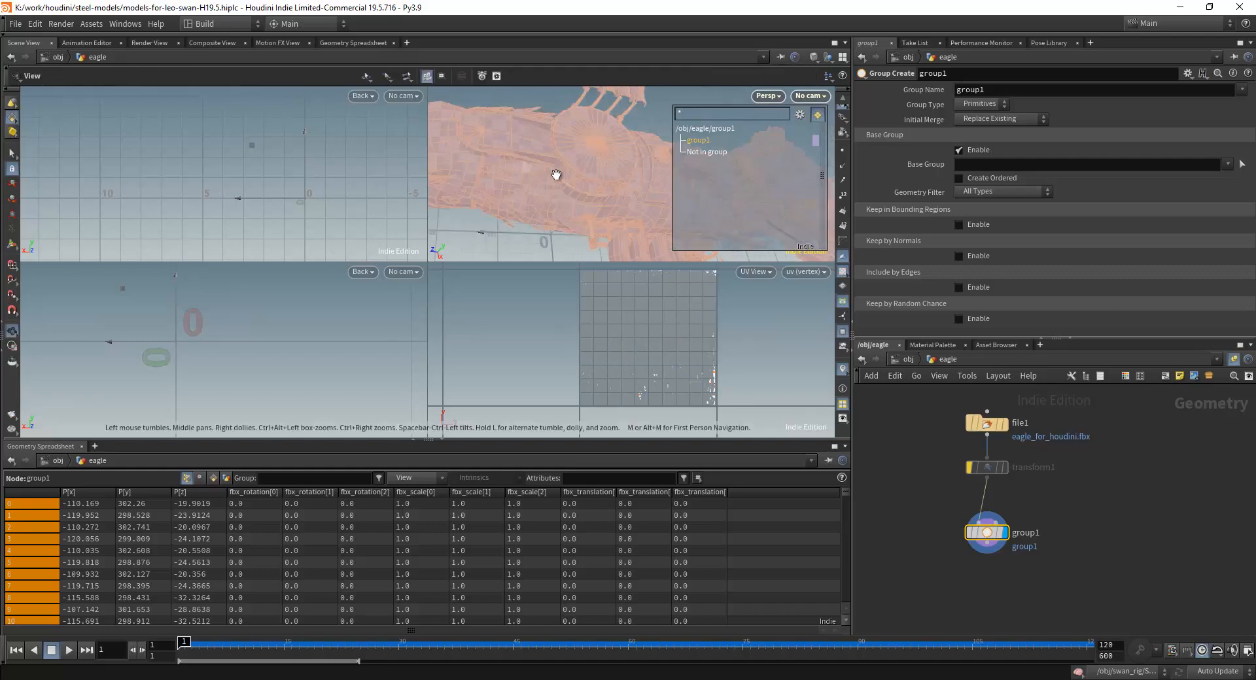
scroll(557, 173, down, 4)
key(Return)
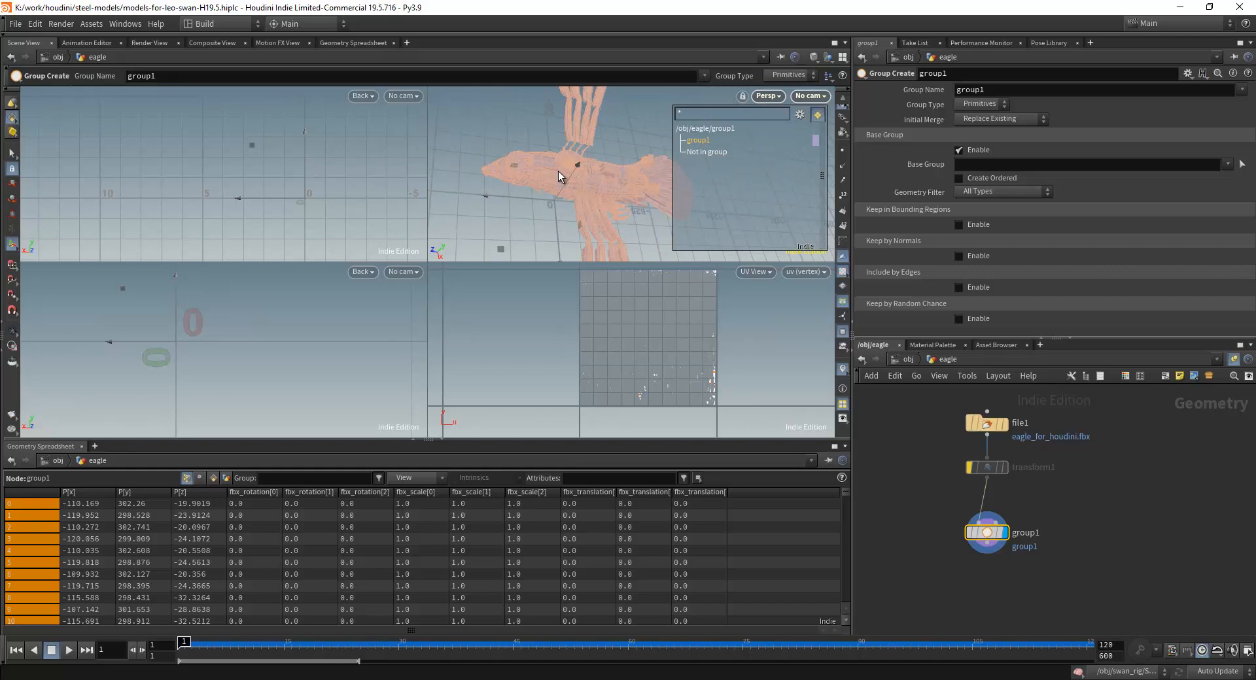
key(Escape)
drag(555, 170, 606, 202)
key(Return)
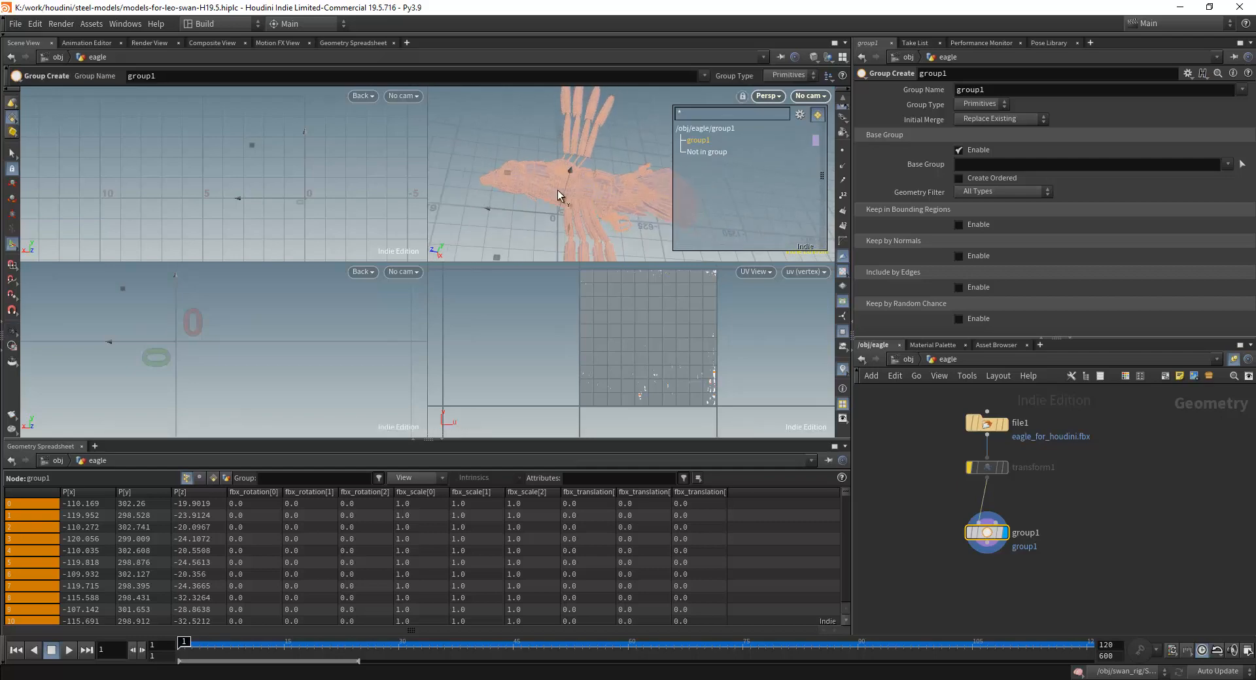
alt+scroll(563, 202, up, 4)
alt+scroll(565, 203, up, 5)
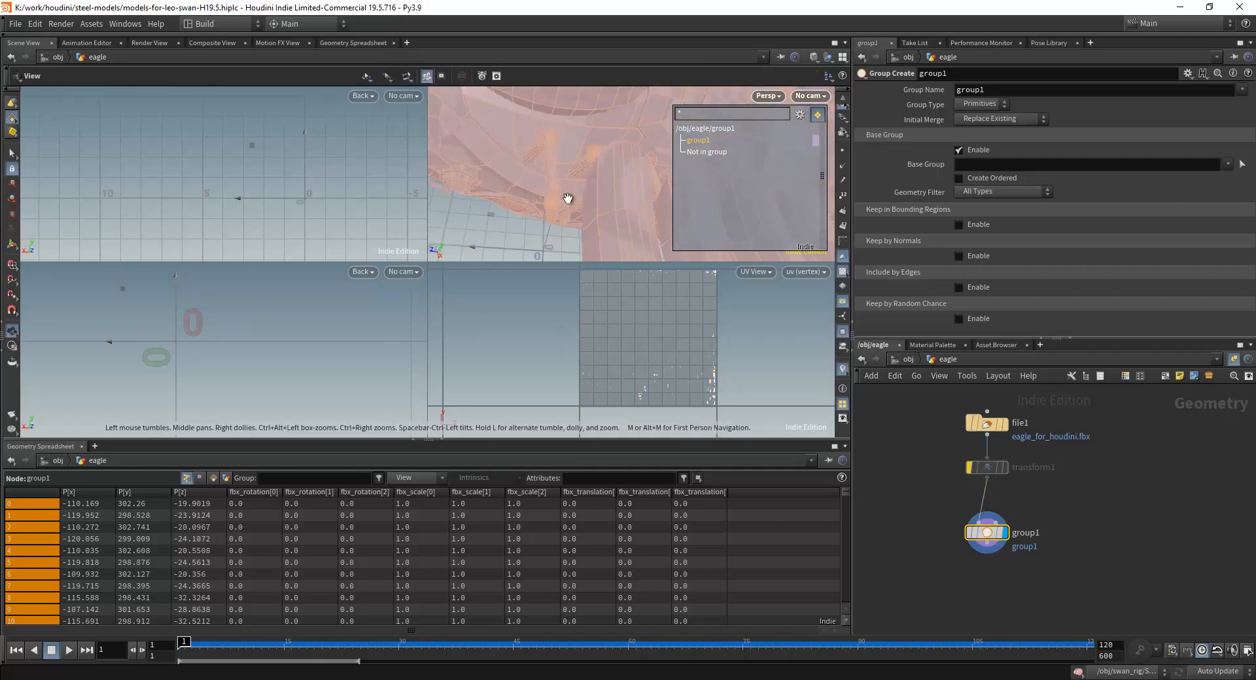
alt+drag(566, 199, 590, 199)
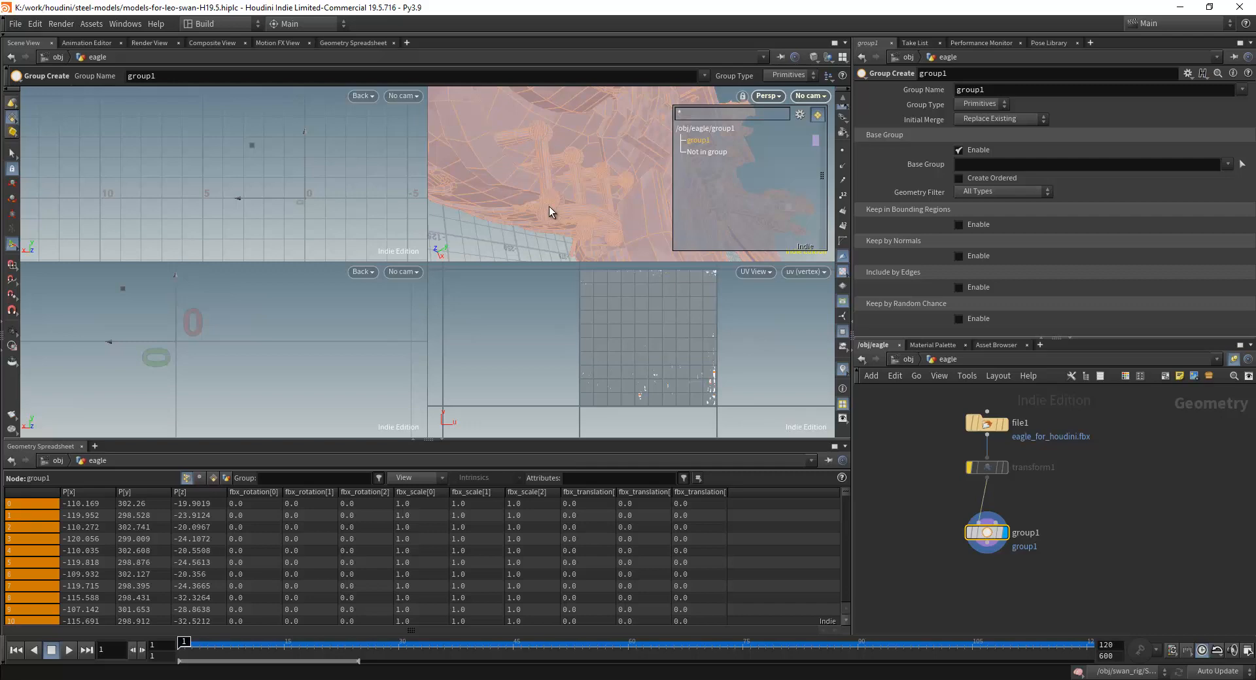
mouse_move(546, 182)
alt+right_down()
mouse_move(516, 129)
mouse_move(535, 193)
alt+right_up()
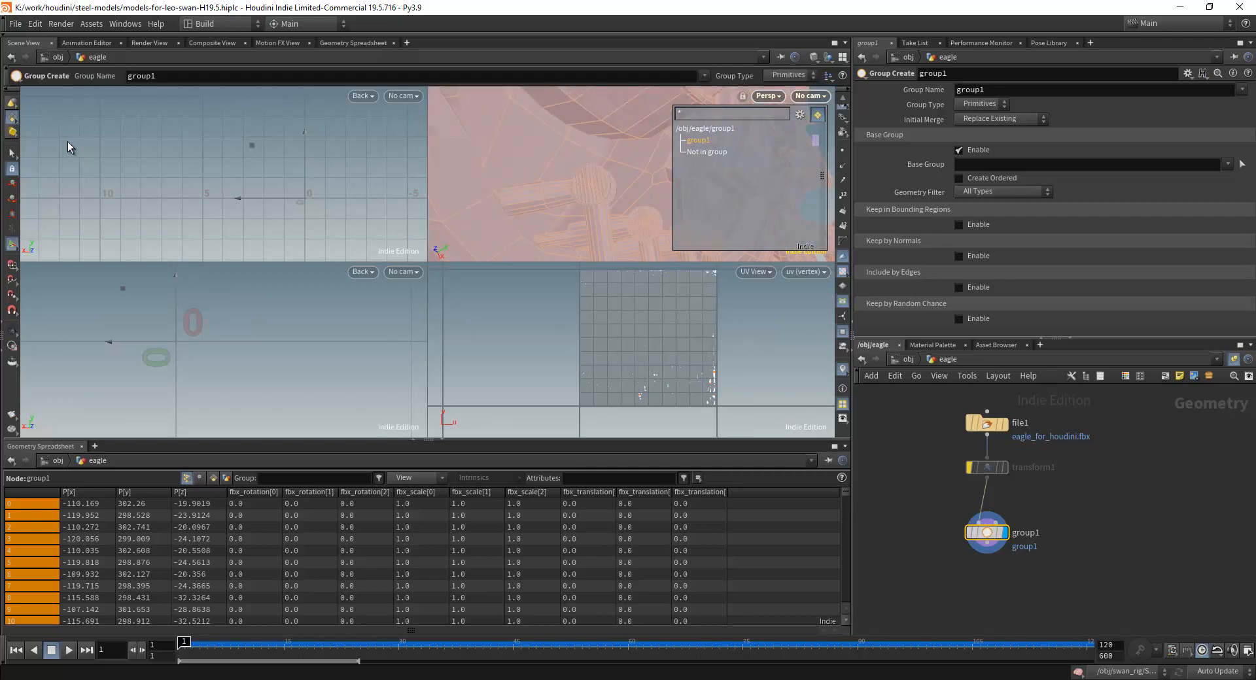
Turn off Select Groups or Connected Geometry in the viewport's selection options.
click(10, 150)
click(10, 150)
click(12, 120)
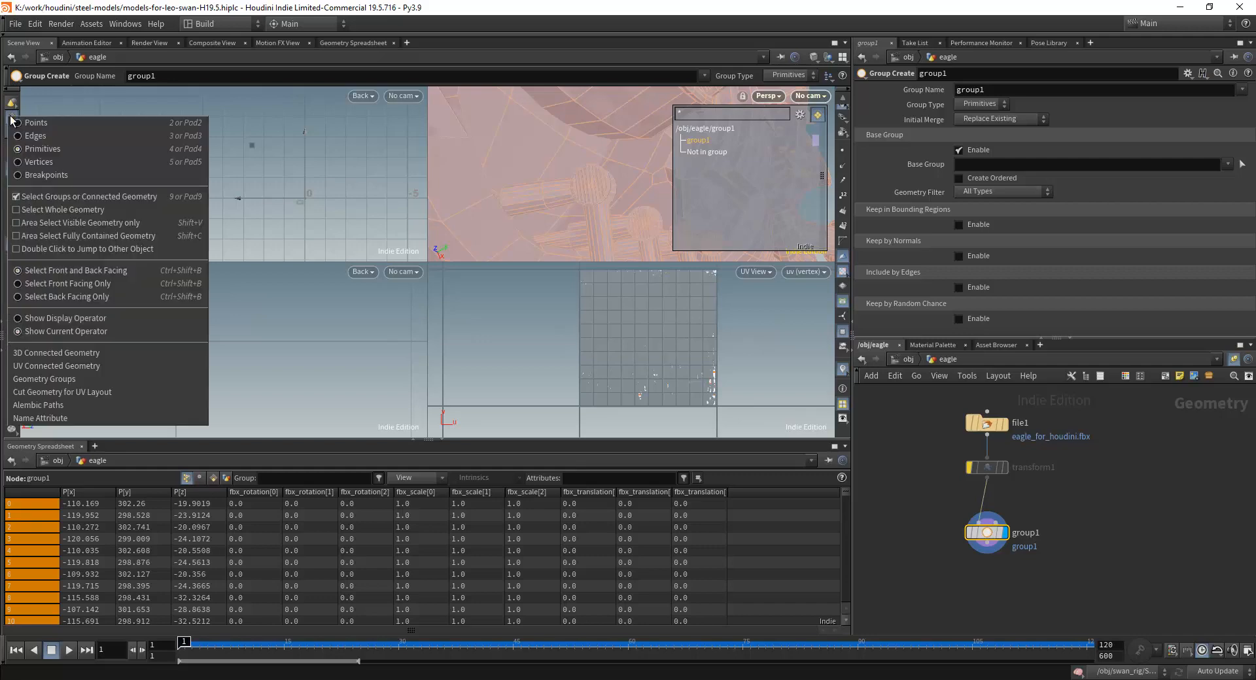
click(18, 198)
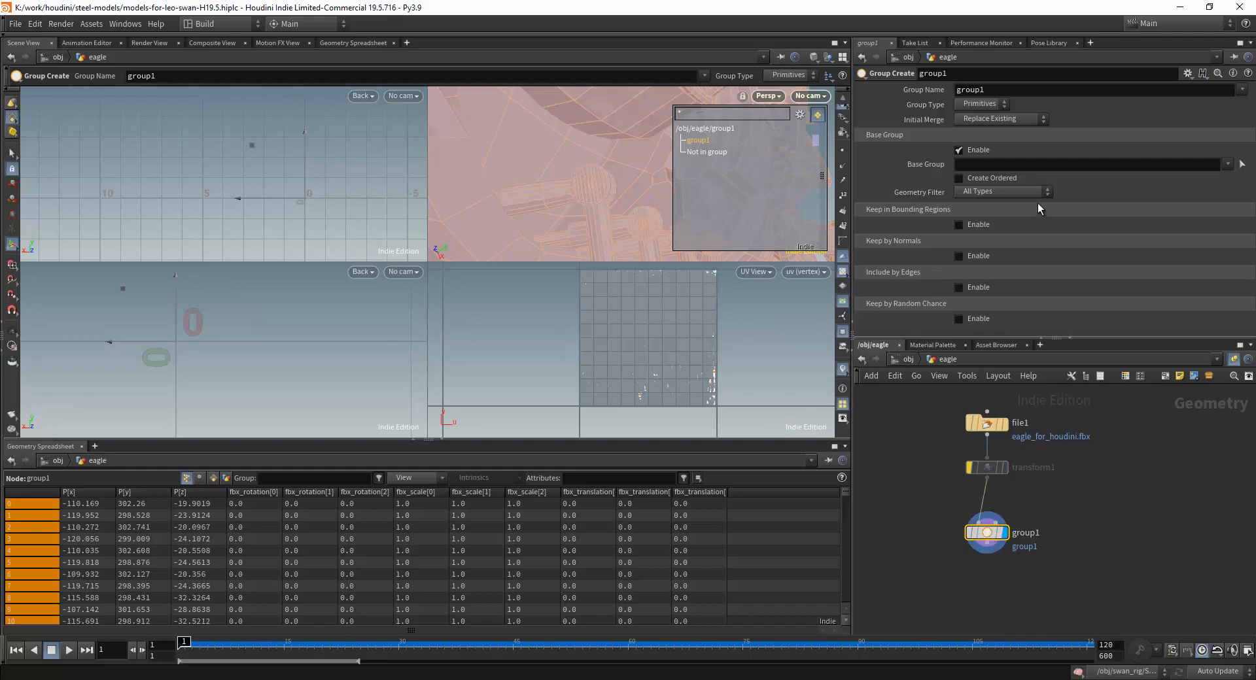
Try to pick the small cylindrical parts beneath the hull as the base group of group1.
click(1242, 165)
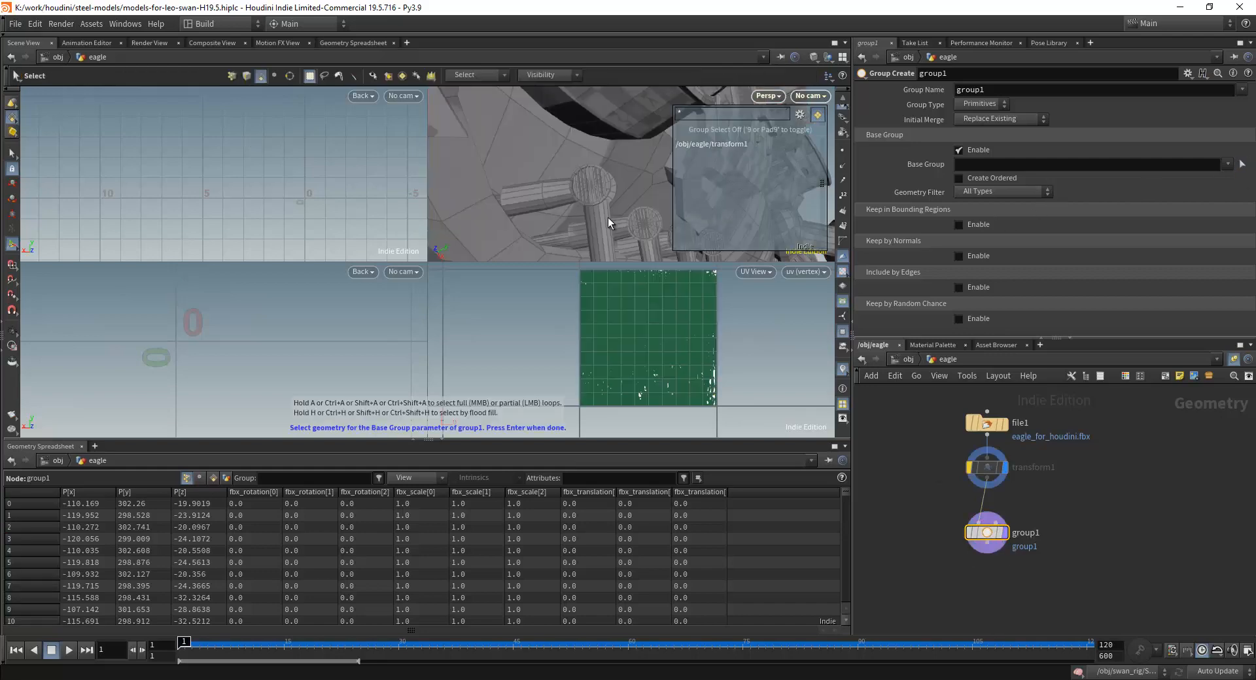
click(562, 199)
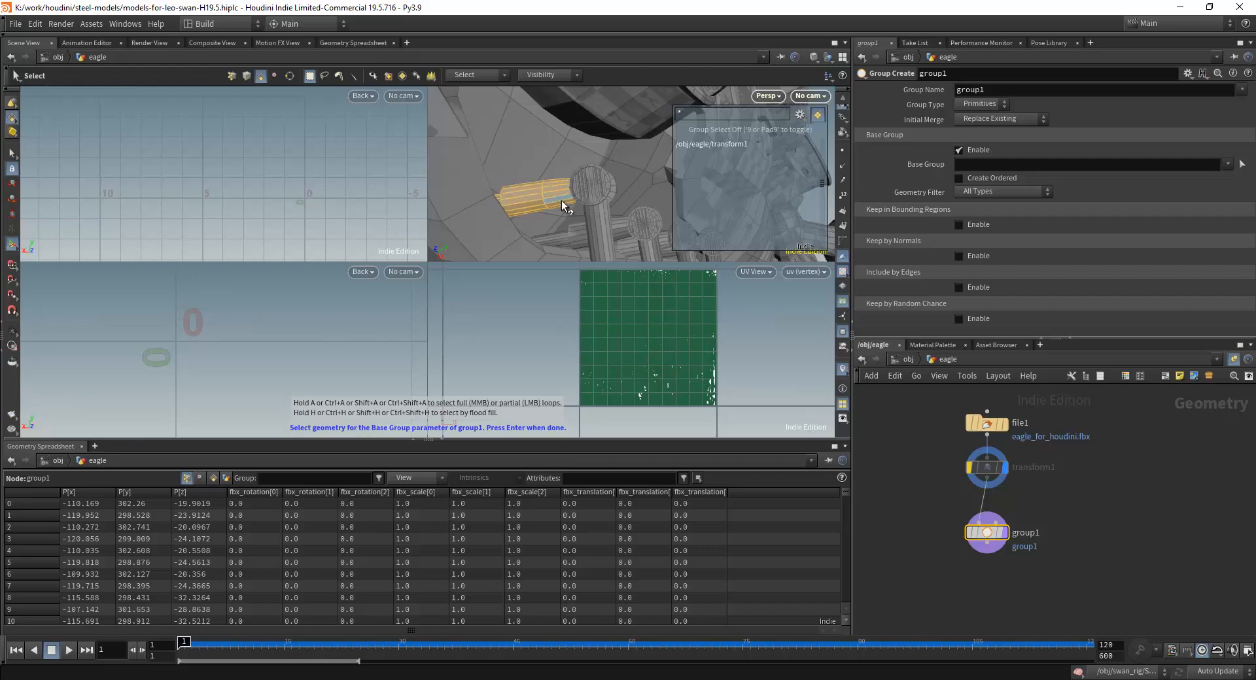
shift+click(595, 186)
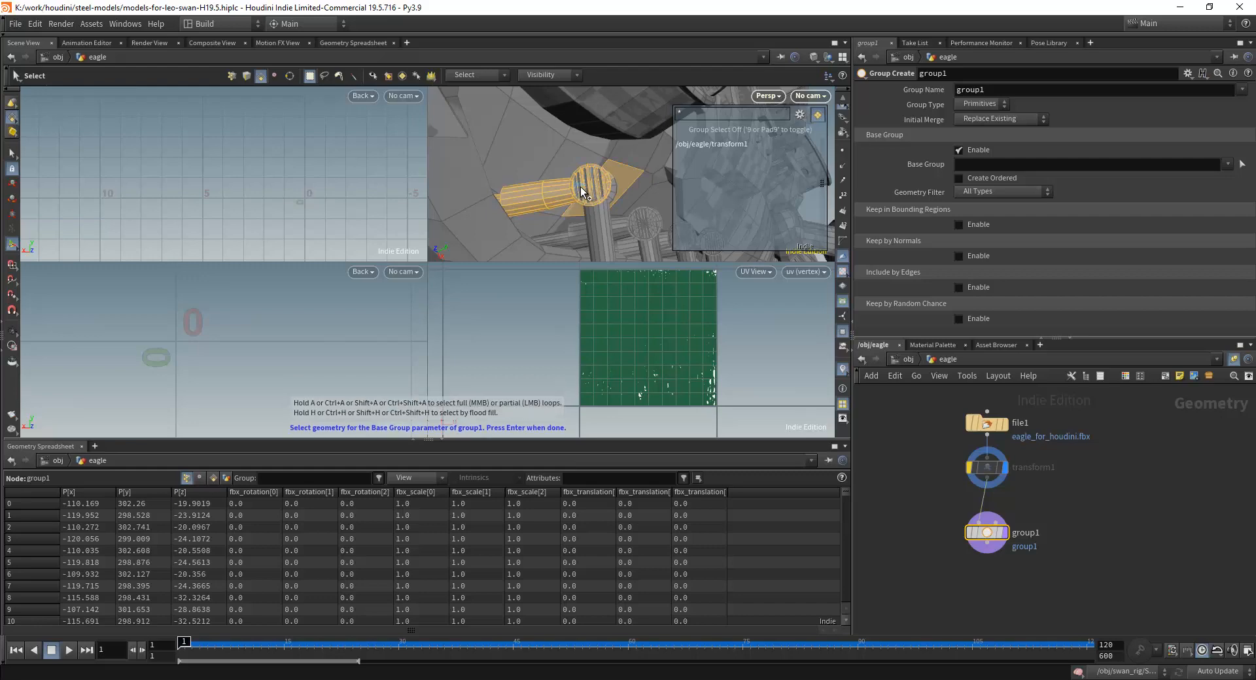
shift+click(594, 181)
alt+drag(613, 197, 564, 210)
key(Return)
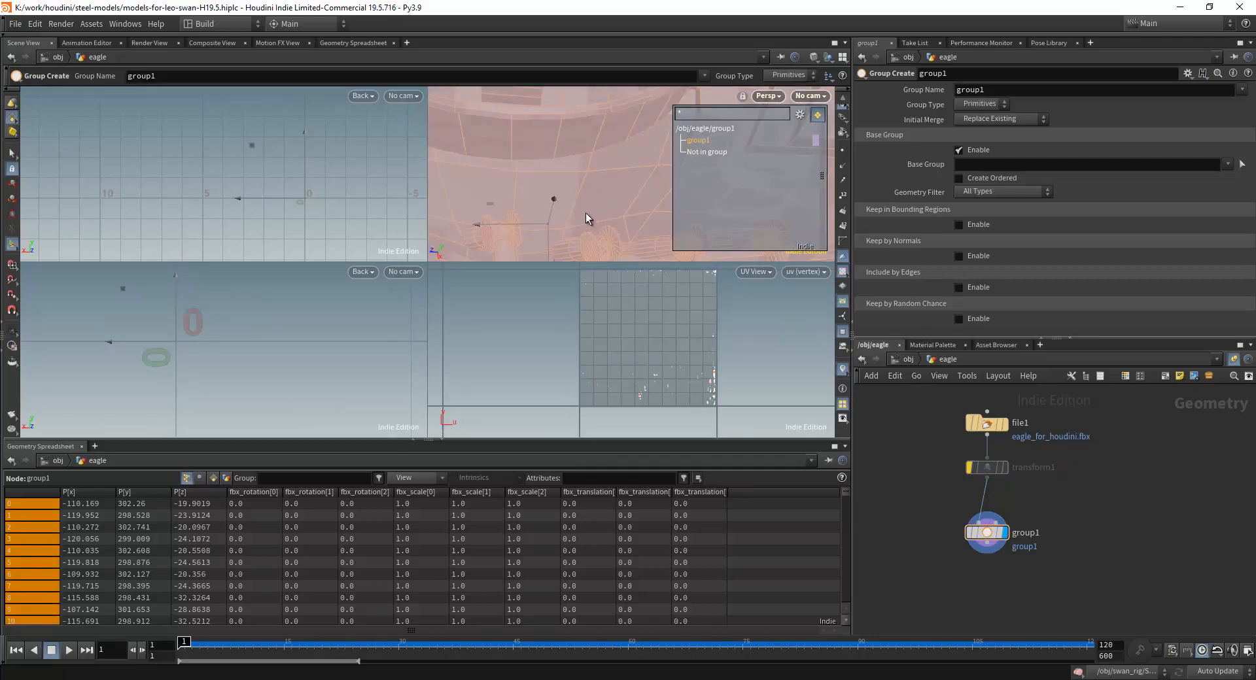
Check the selection options and examine the grouped eagle in the perspective view, from close up to the whole body.
right_click(12, 166)
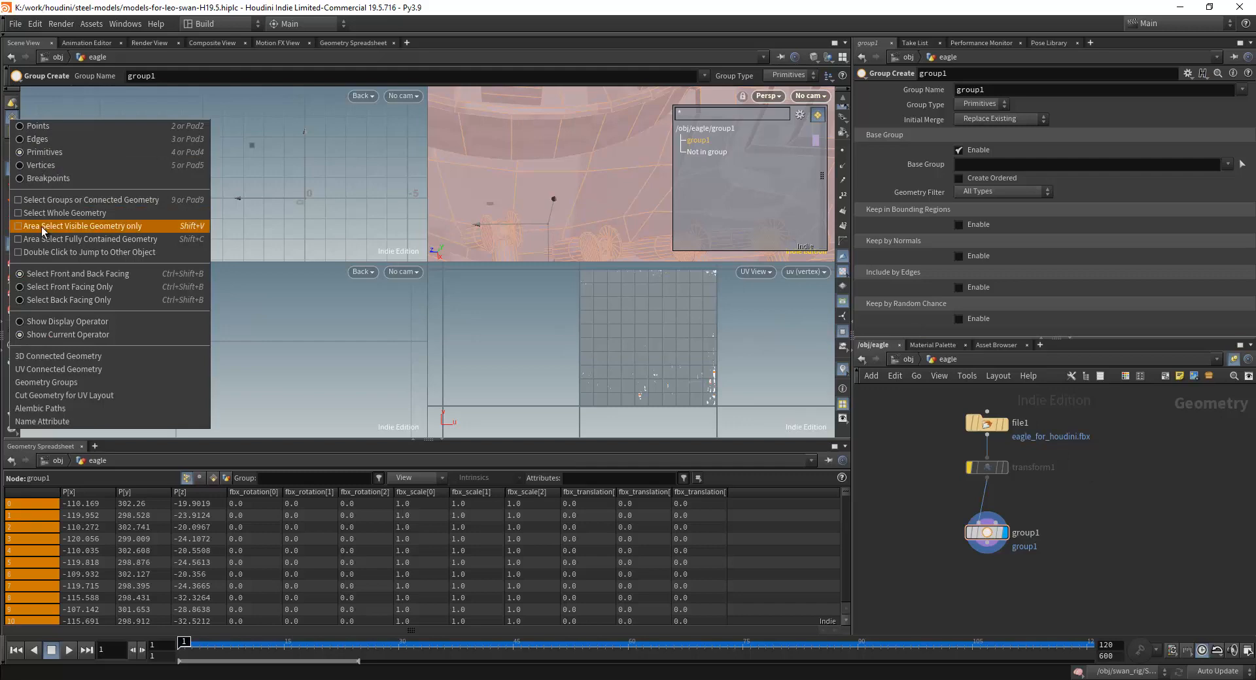
click(1091, 495)
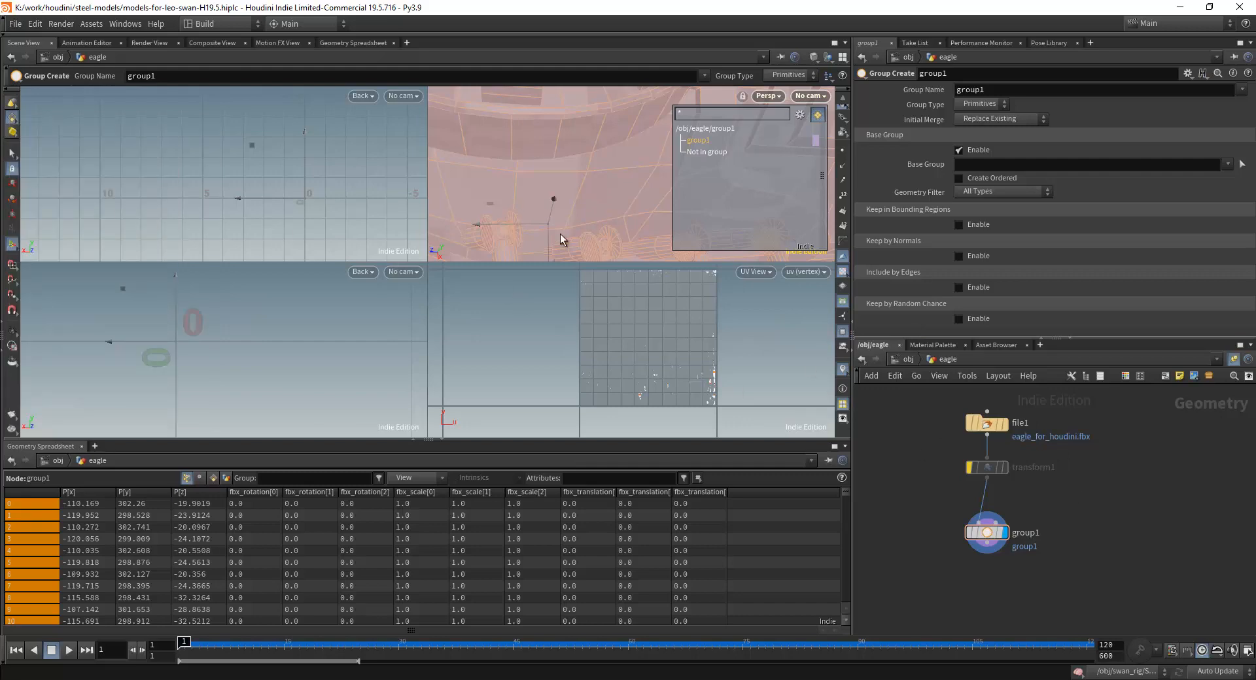
key(Escape)
scroll(557, 222, down, 8)
drag(565, 228, 574, 195)
key(Return)
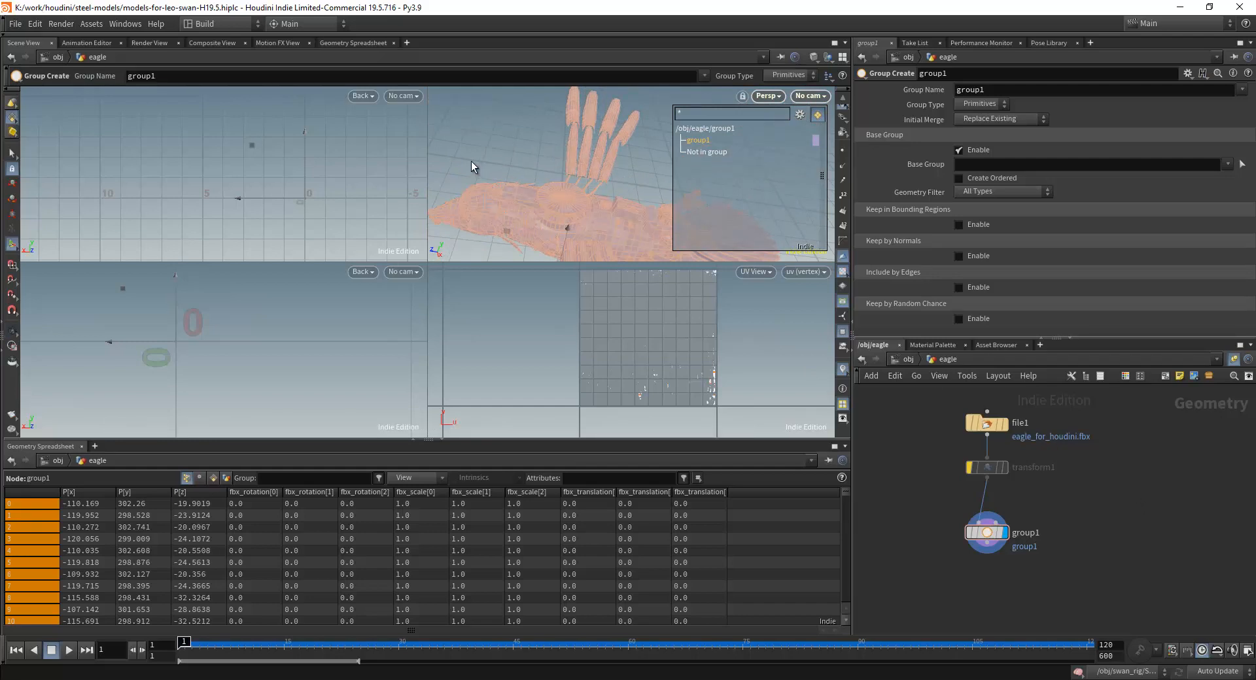
drag(523, 152, 517, 187)
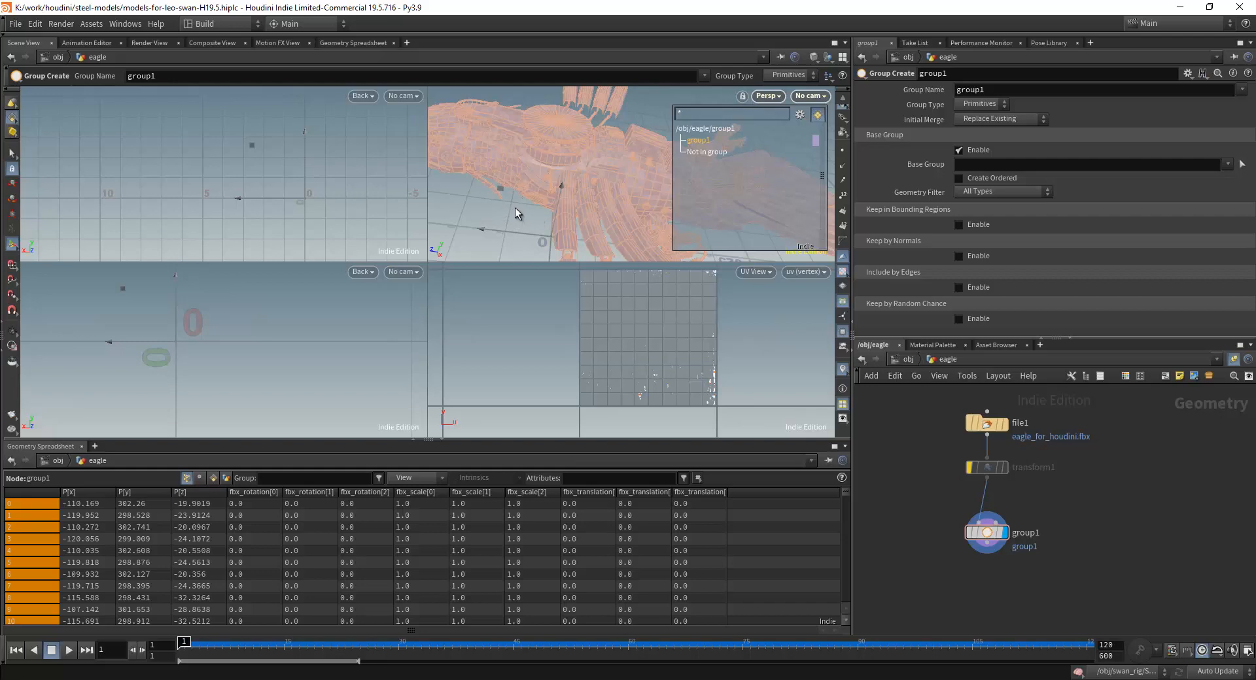
mouse_move(538, 180)
alt+mouse_down()
mouse_move(516, 188)
mouse_move(558, 201)
mouse_move(544, 198)
mouse_move(555, 190)
alt+mouse_up()
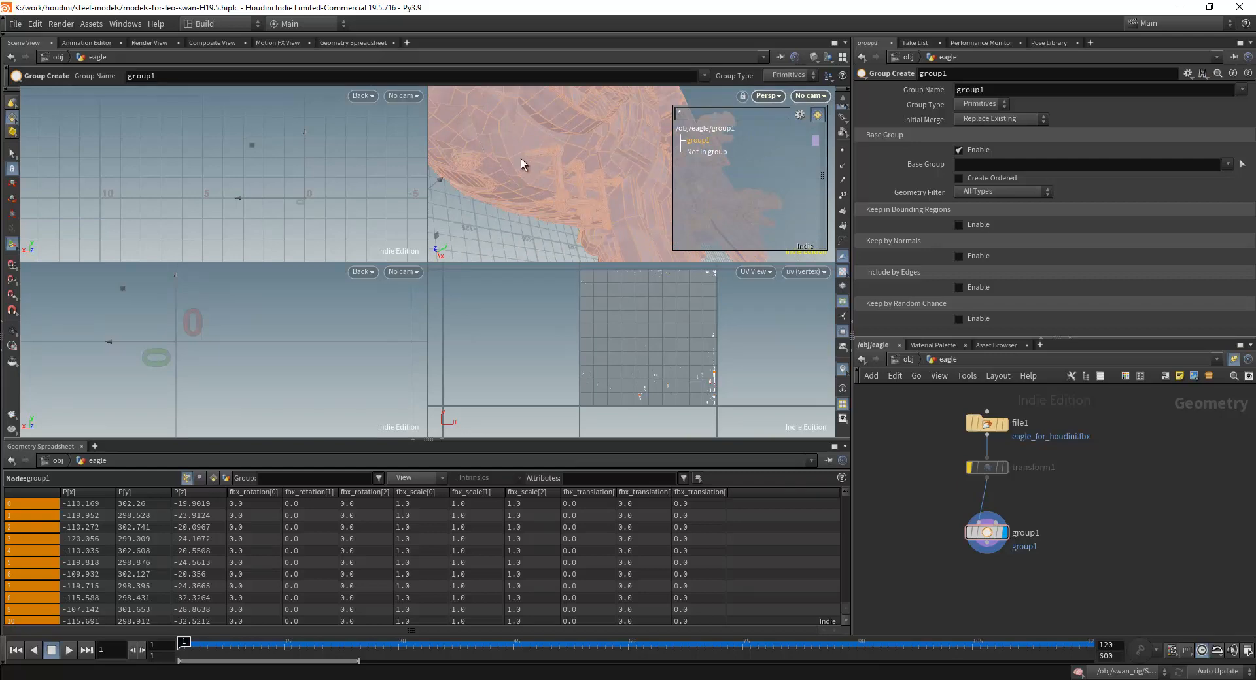
key(Escape)
drag(535, 155, 571, 188)
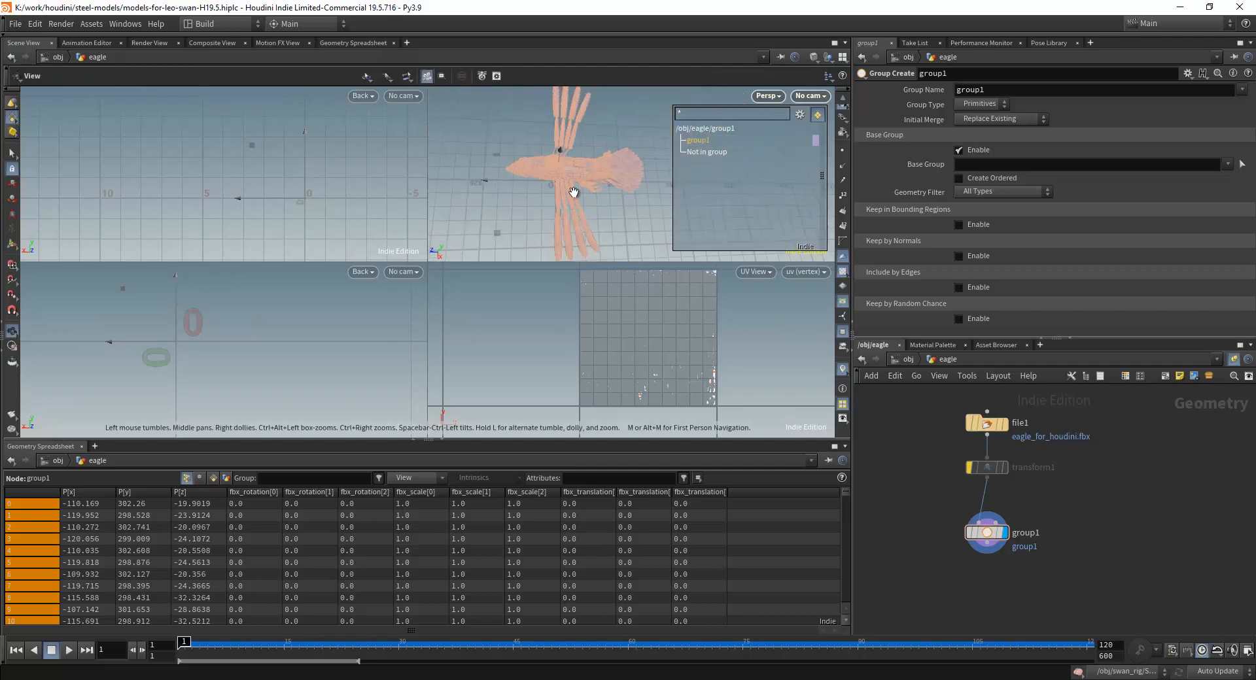
mouse_move(572, 187)
middle_down()
mouse_move(574, 209)
mouse_move(578, 190)
middle_up()
key(Return)
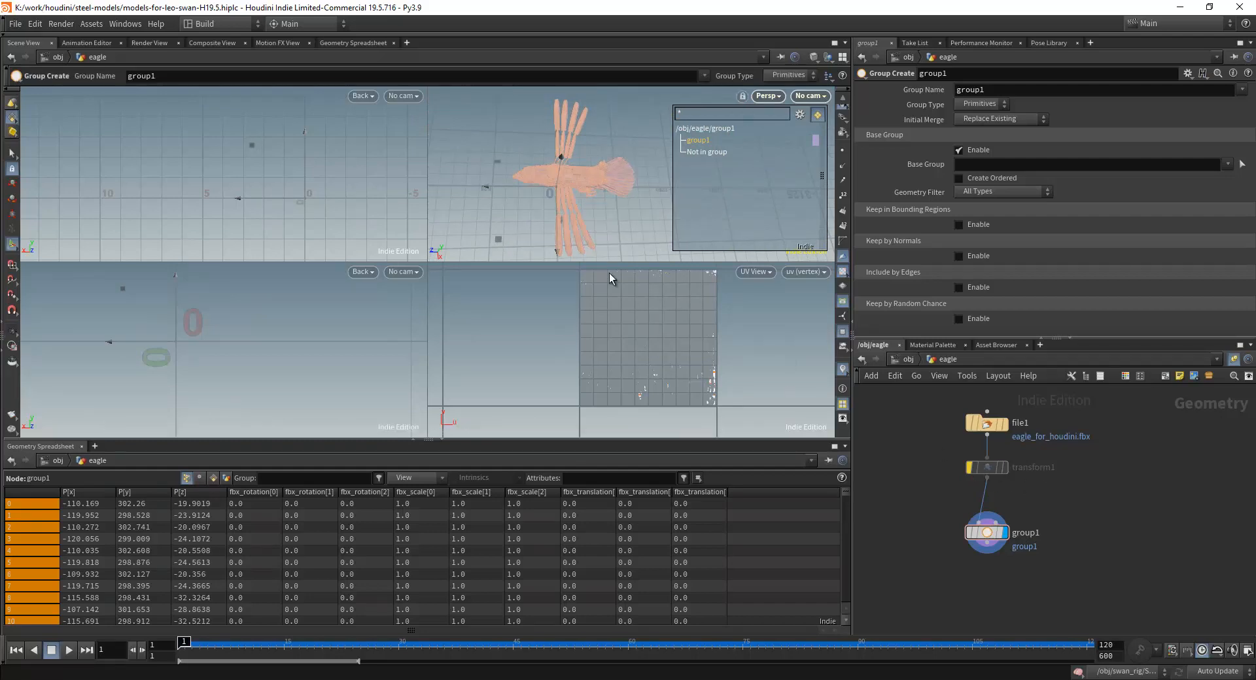
drag(583, 187, 597, 188)
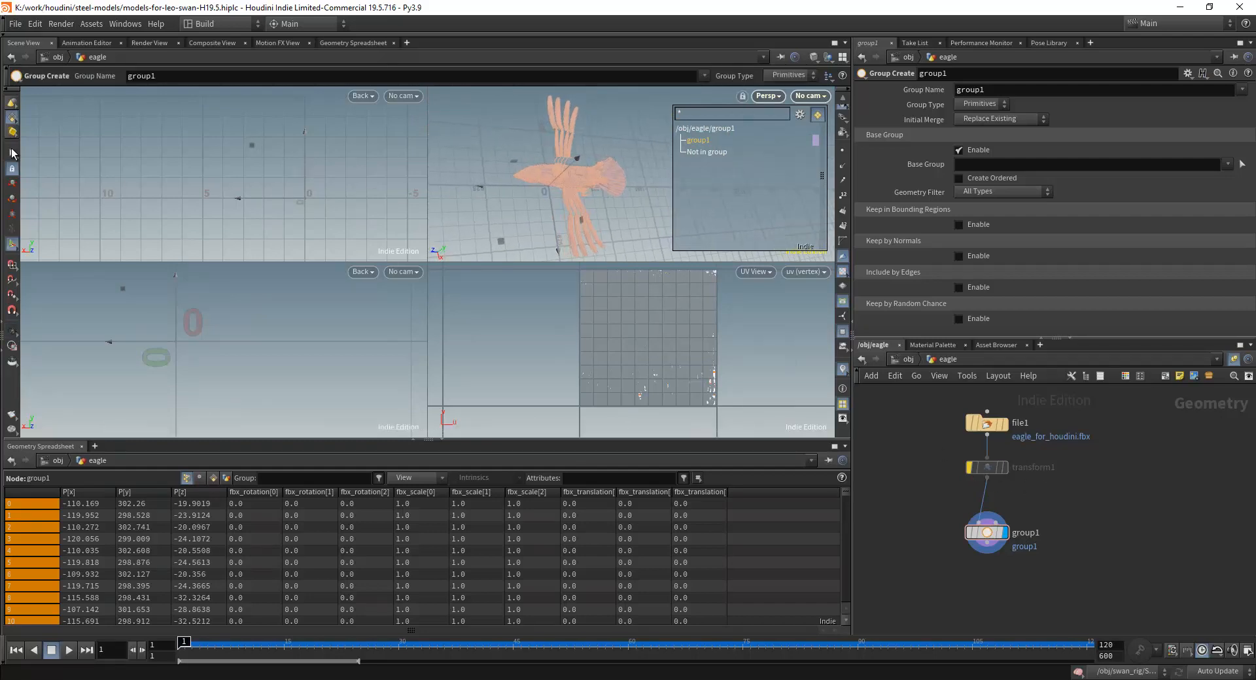
Look over the swan, swan_rig and eagle nodes at the object level and return to the eagle geometry network.
click(907, 359)
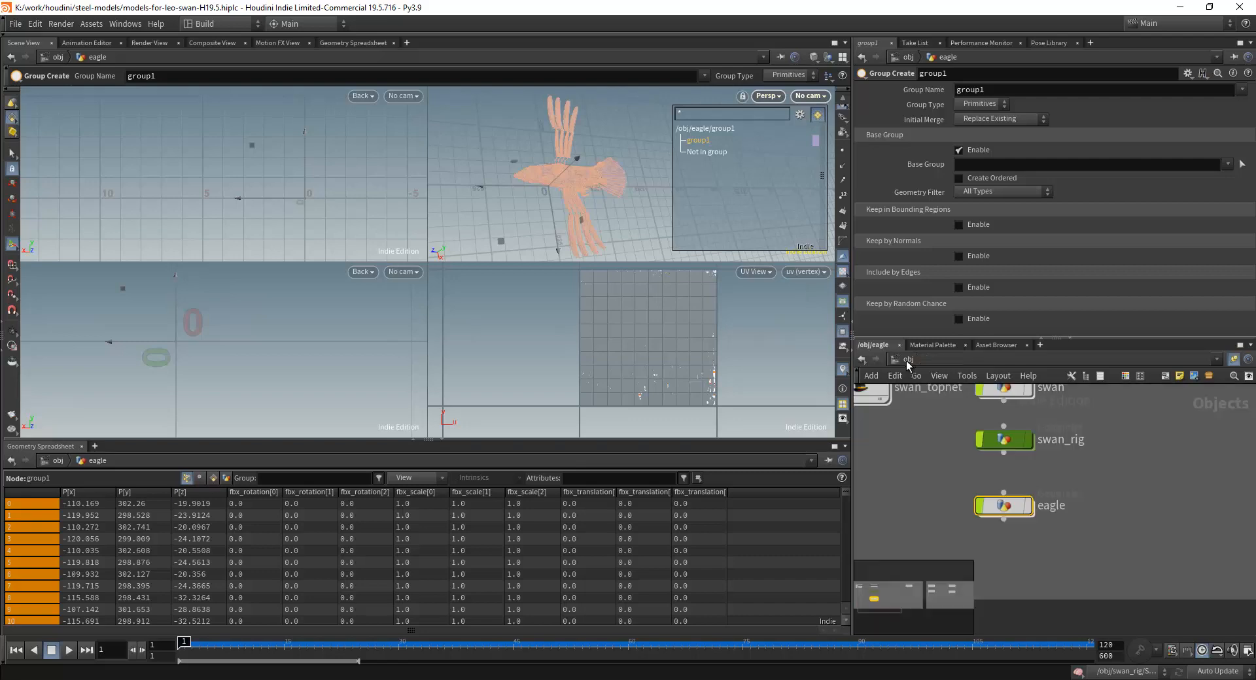
double_click(1007, 509)
scroll(996, 460, down, 2)
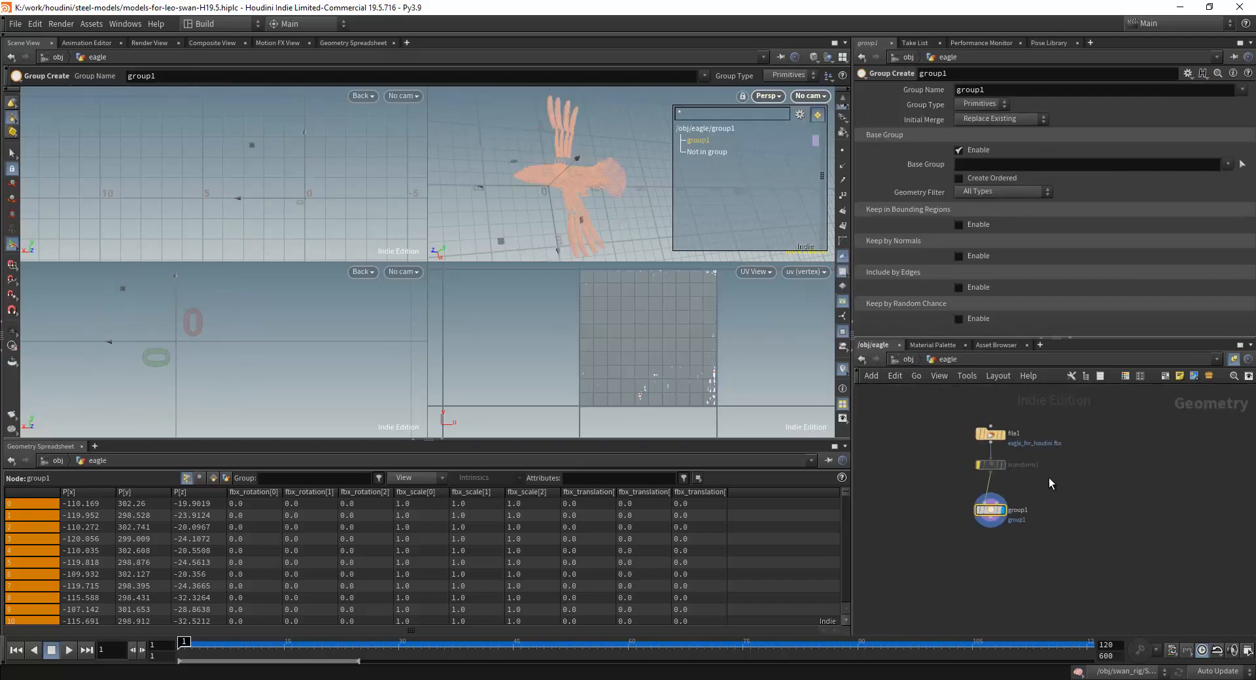
click(908, 360)
scroll(1069, 486, down, 5)
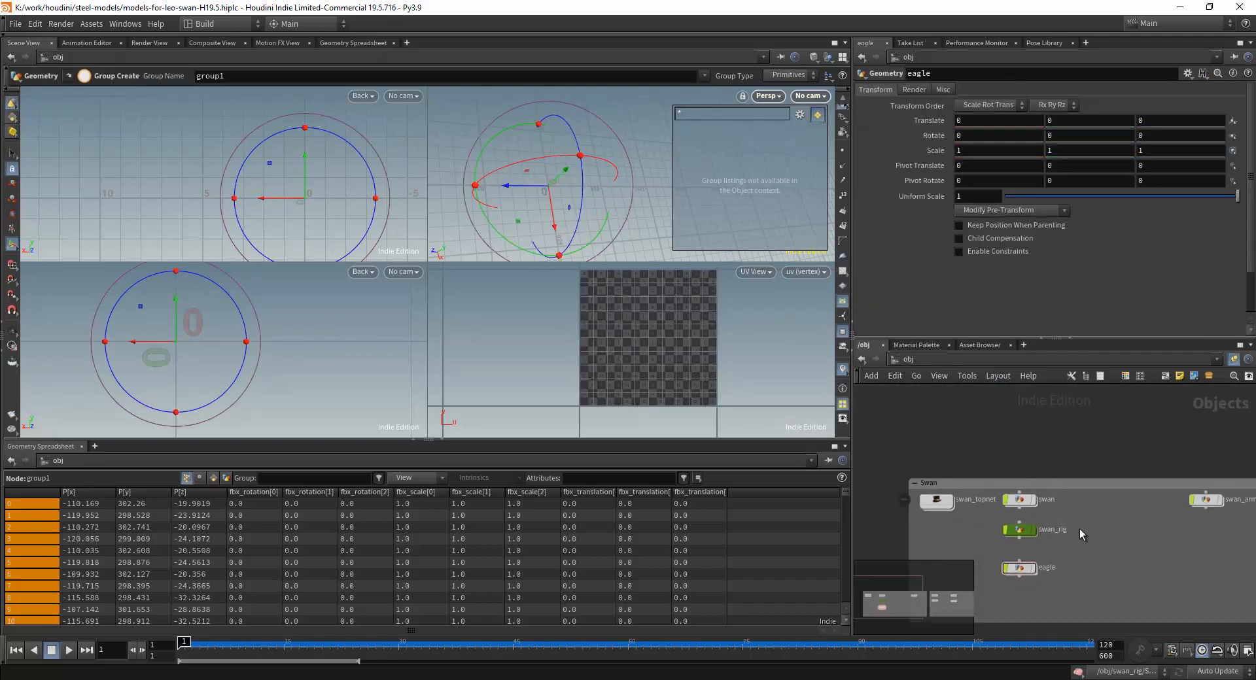
middle_drag(1094, 465, 1051, 457)
scroll(1024, 459, up, 3)
scroll(970, 437, up, 3)
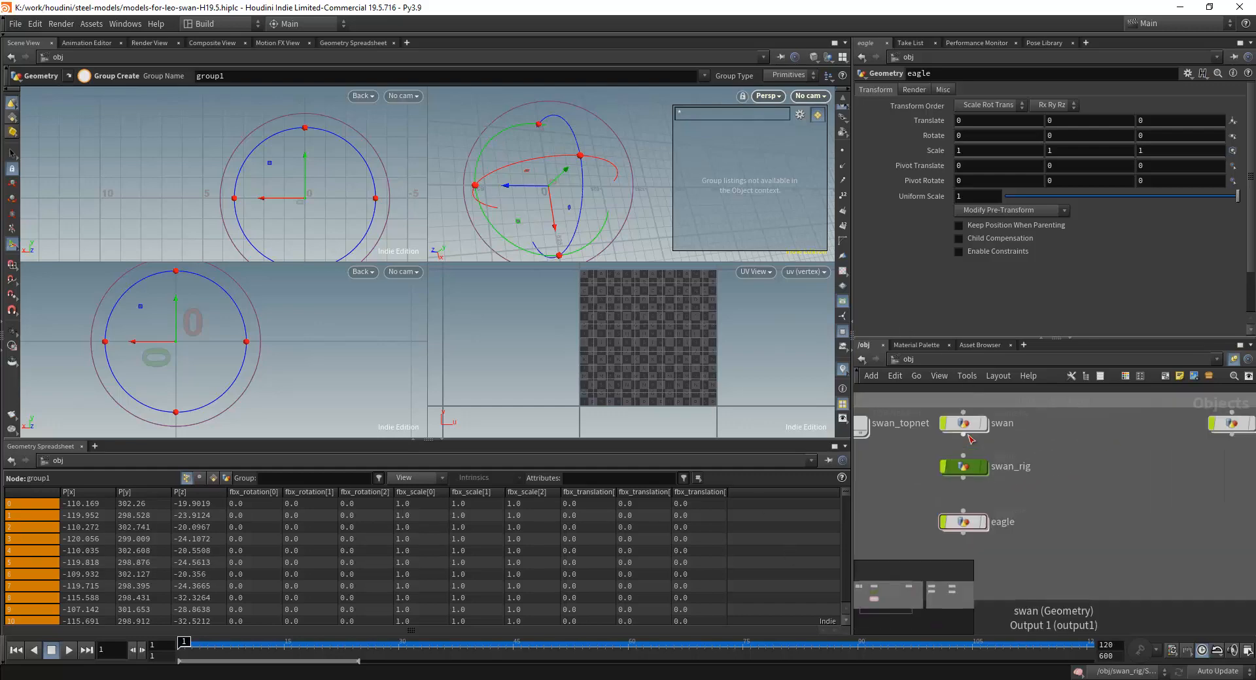
scroll(1040, 491, down, 5)
middle_drag(1090, 477, 1128, 481)
scroll(1020, 475, up, 4)
scroll(1003, 480, down, 1)
scroll(1128, 480, down, 1)
middle_drag(957, 497, 1083, 499)
scroll(1077, 495, up, 3)
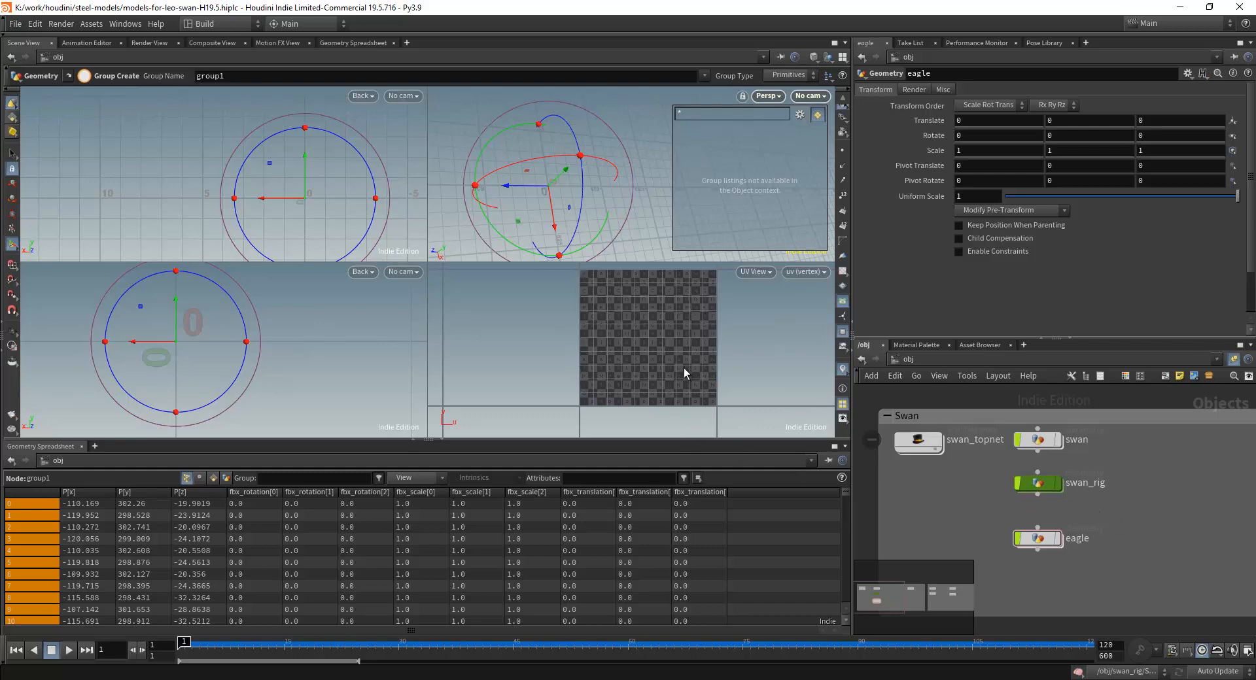
double_click(1030, 538)
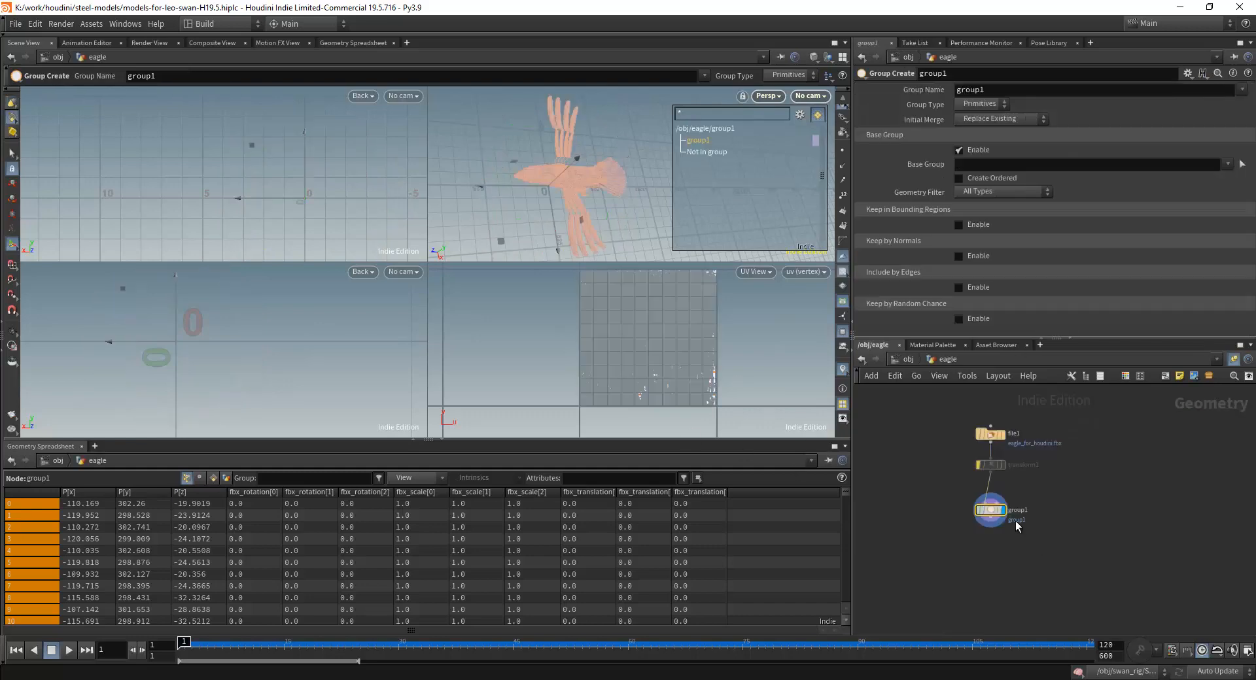
Set the file1 node's geometry file to $HIP/_src-model/eagle2.obj.
click(1001, 436)
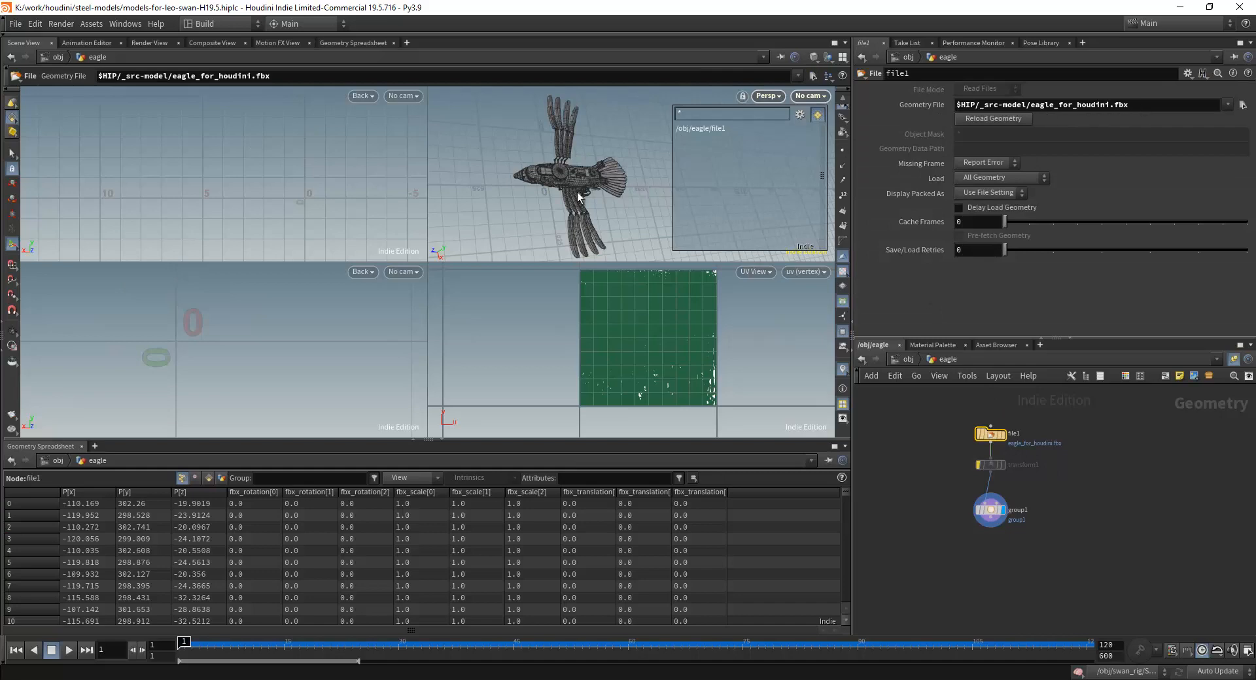
mouse_move(560, 174)
alt+mouse_down()
mouse_move(581, 176)
mouse_move(567, 175)
alt+mouse_up()
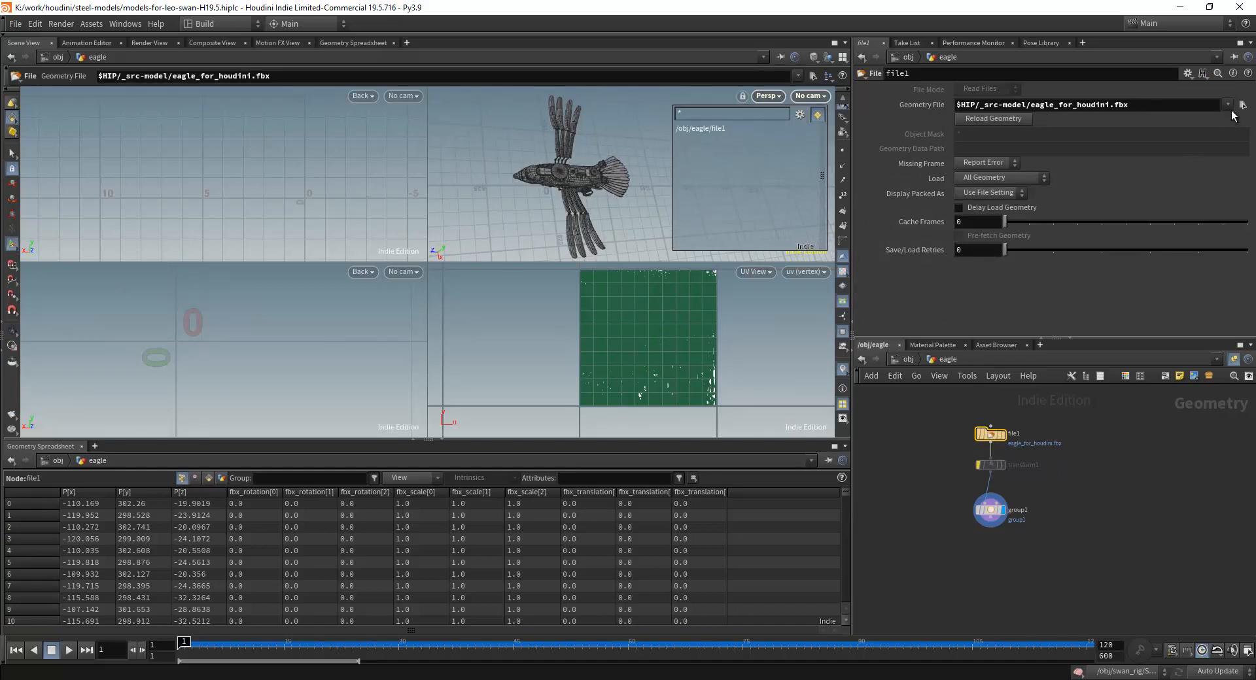
click(1228, 105)
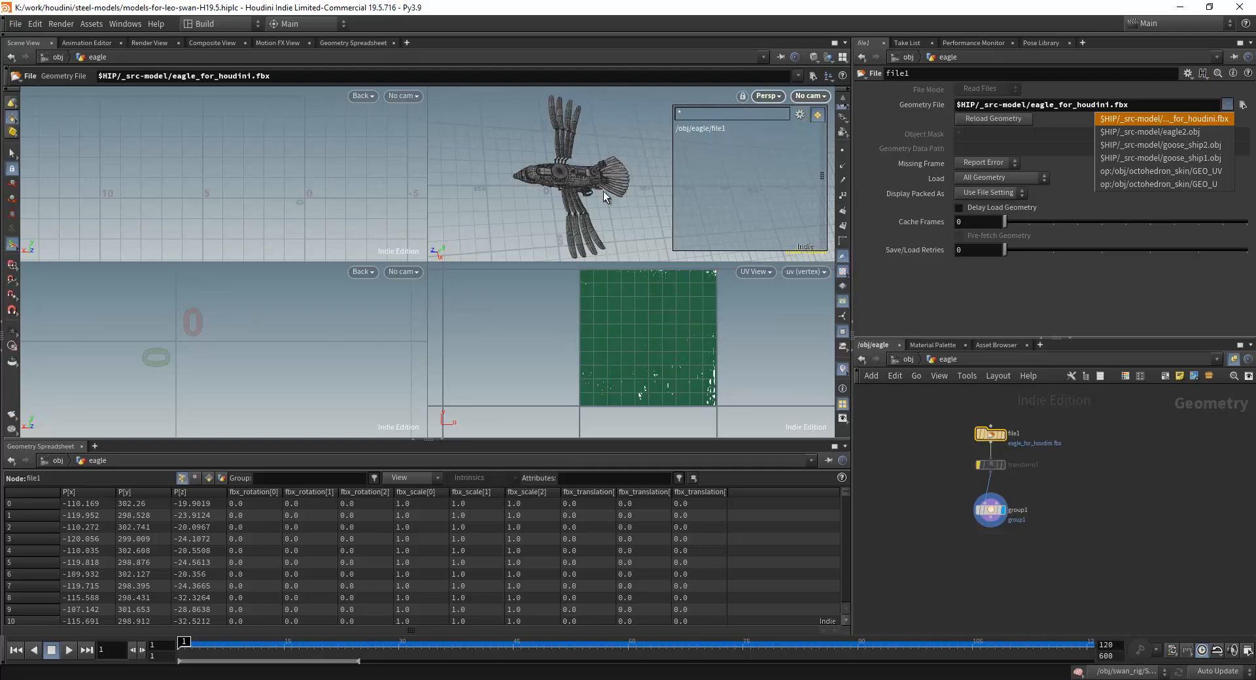
click(1175, 132)
key(Escape)
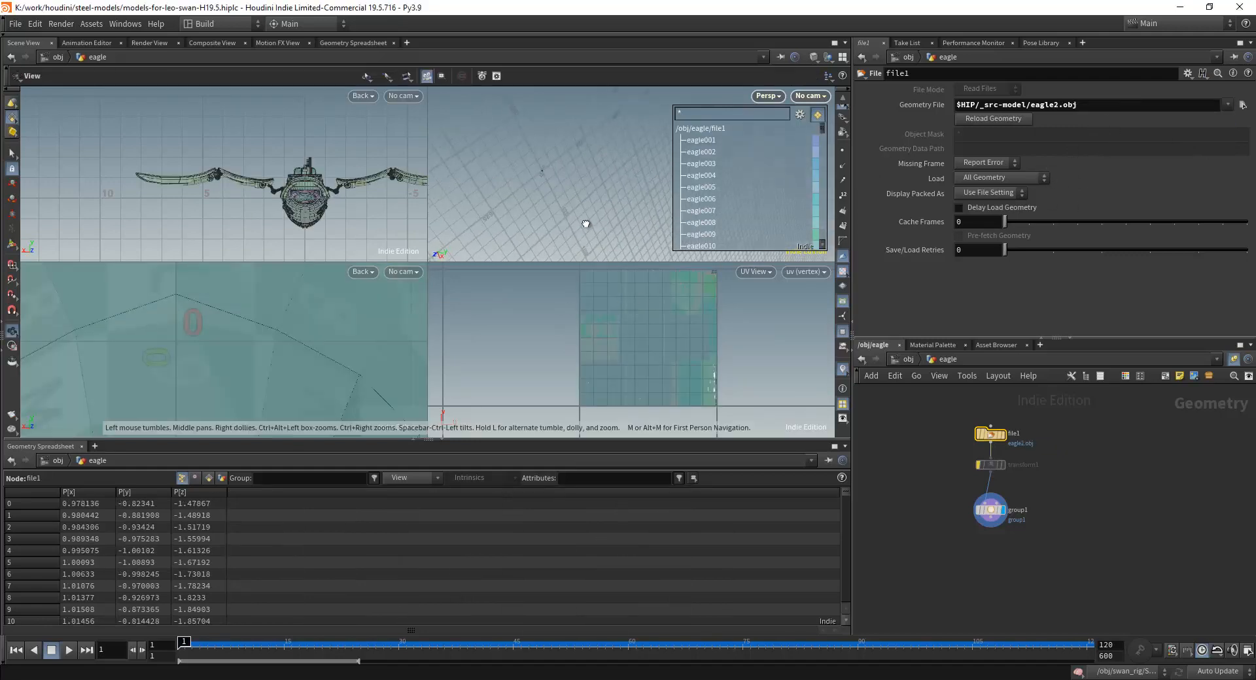
drag(532, 206, 554, 81)
Bypass the file1 node, and reactivate and select the transform1 node below it.
click(979, 434)
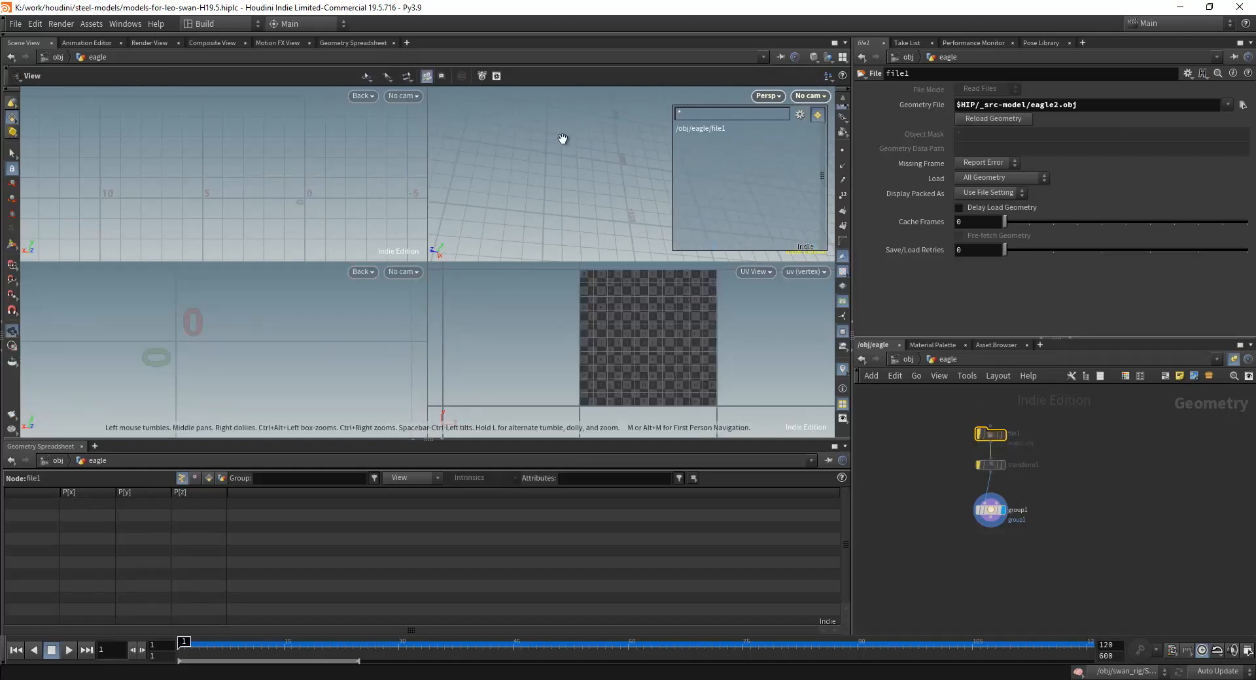
right_drag(576, 173, 665, 251)
click(979, 465)
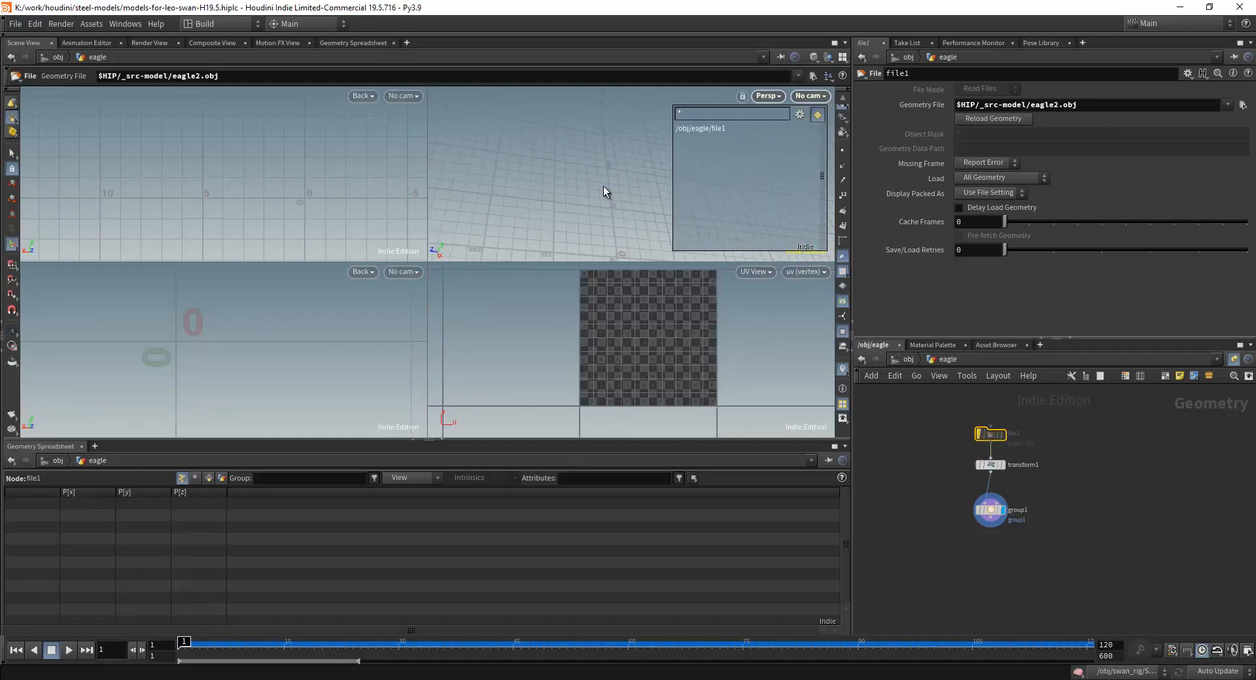
alt+right_drag(603, 186, 620, 193)
drag(621, 193, 583, 212)
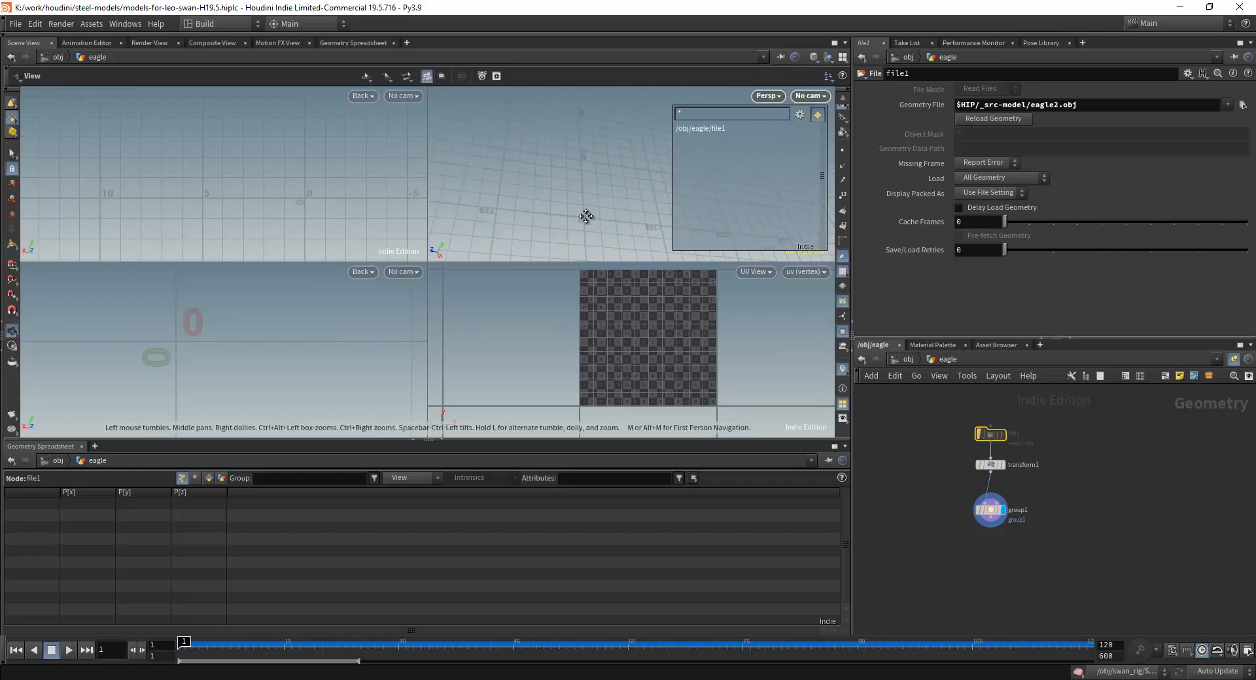
click(989, 509)
click(991, 466)
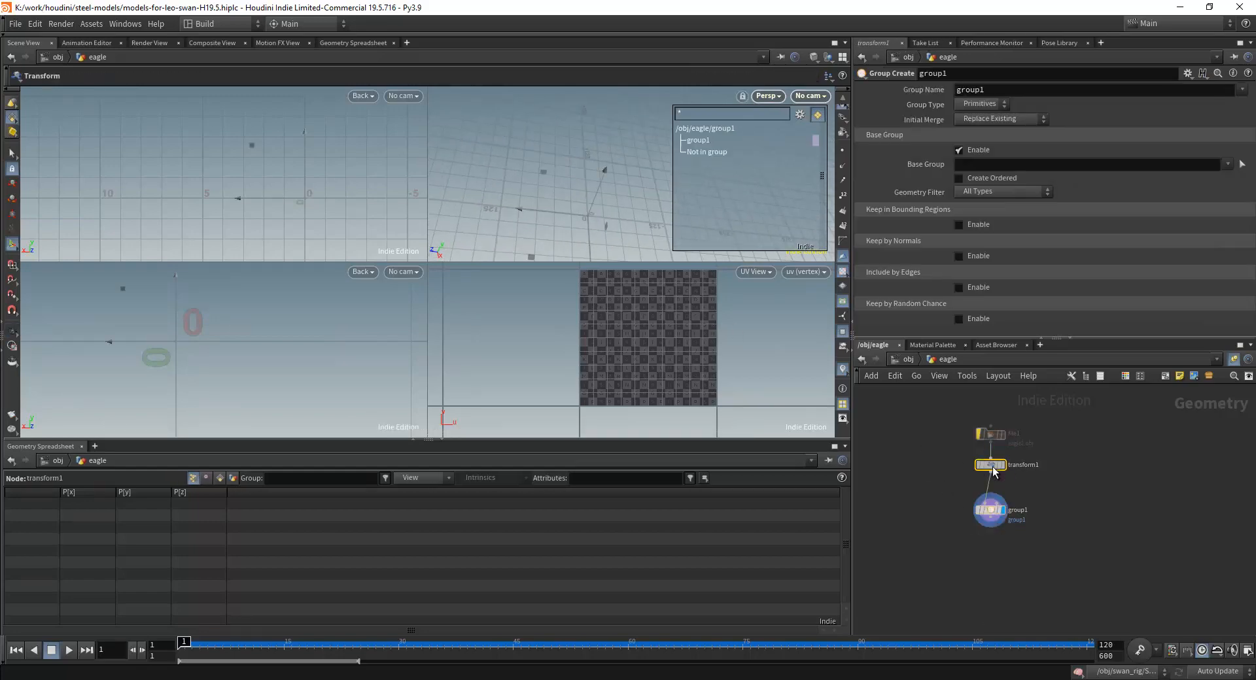